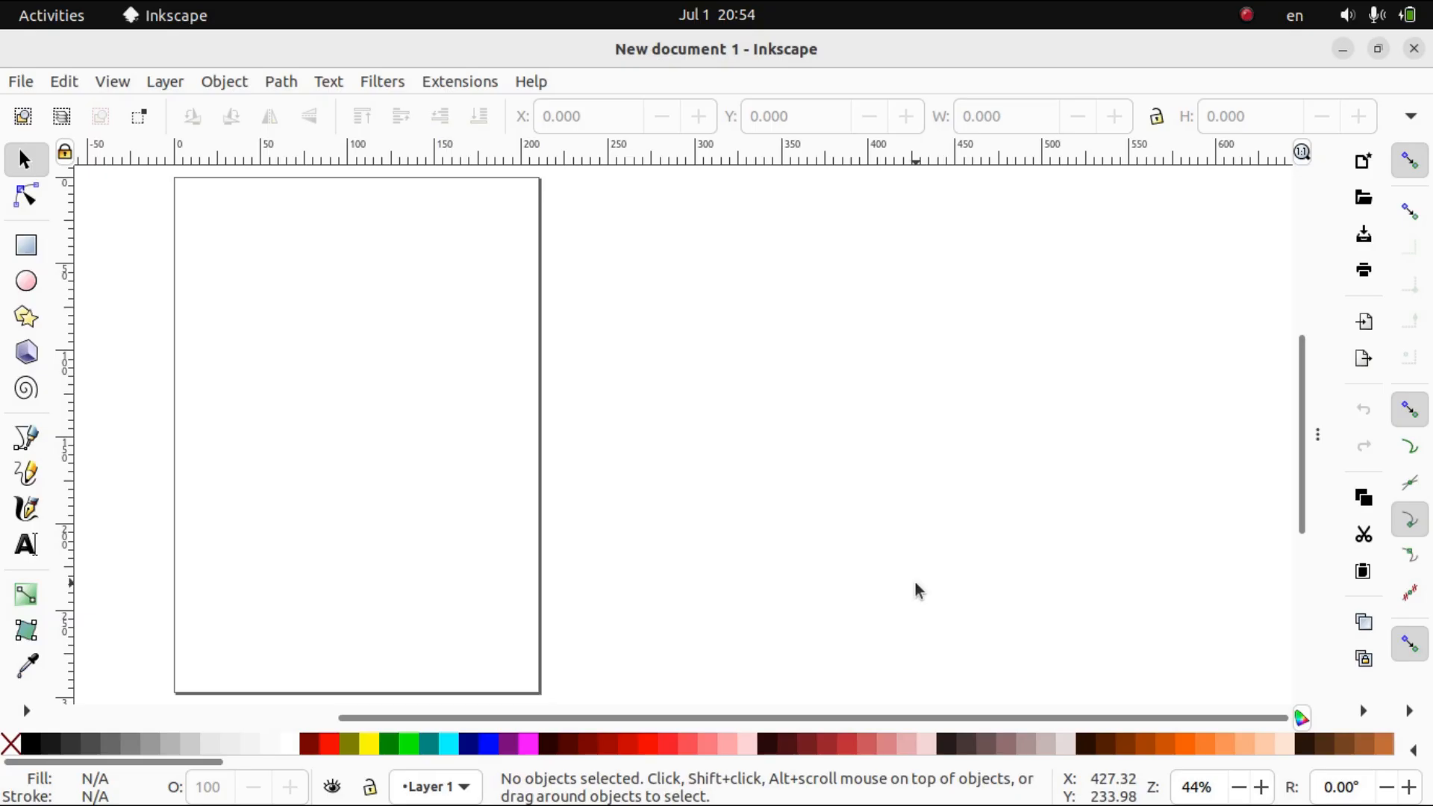
# Examine the shaded ball and its shadow in the reference image 1.png, then return to the empty drawing.
pyautogui.moveTo(936, 802)
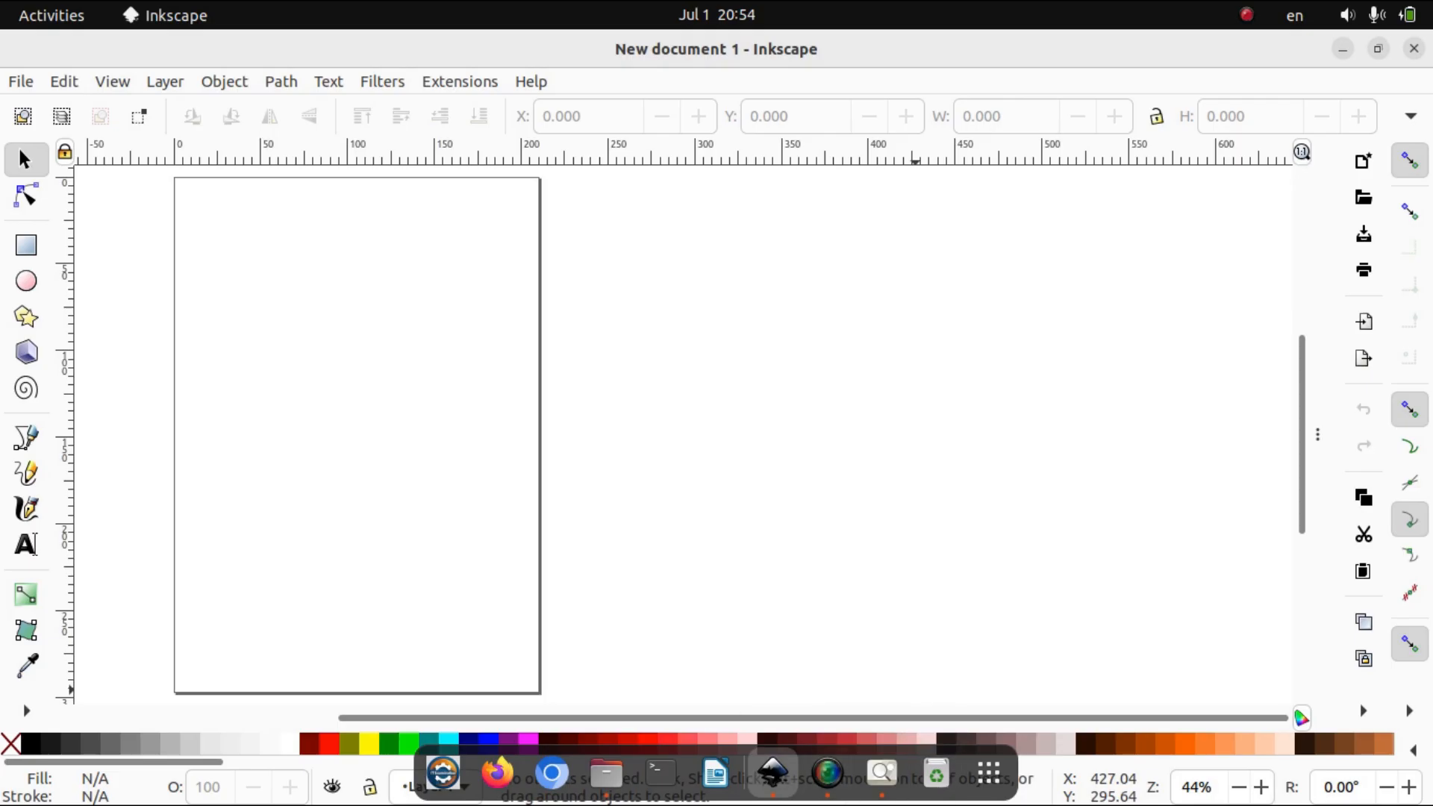
pyautogui.click(883, 774)
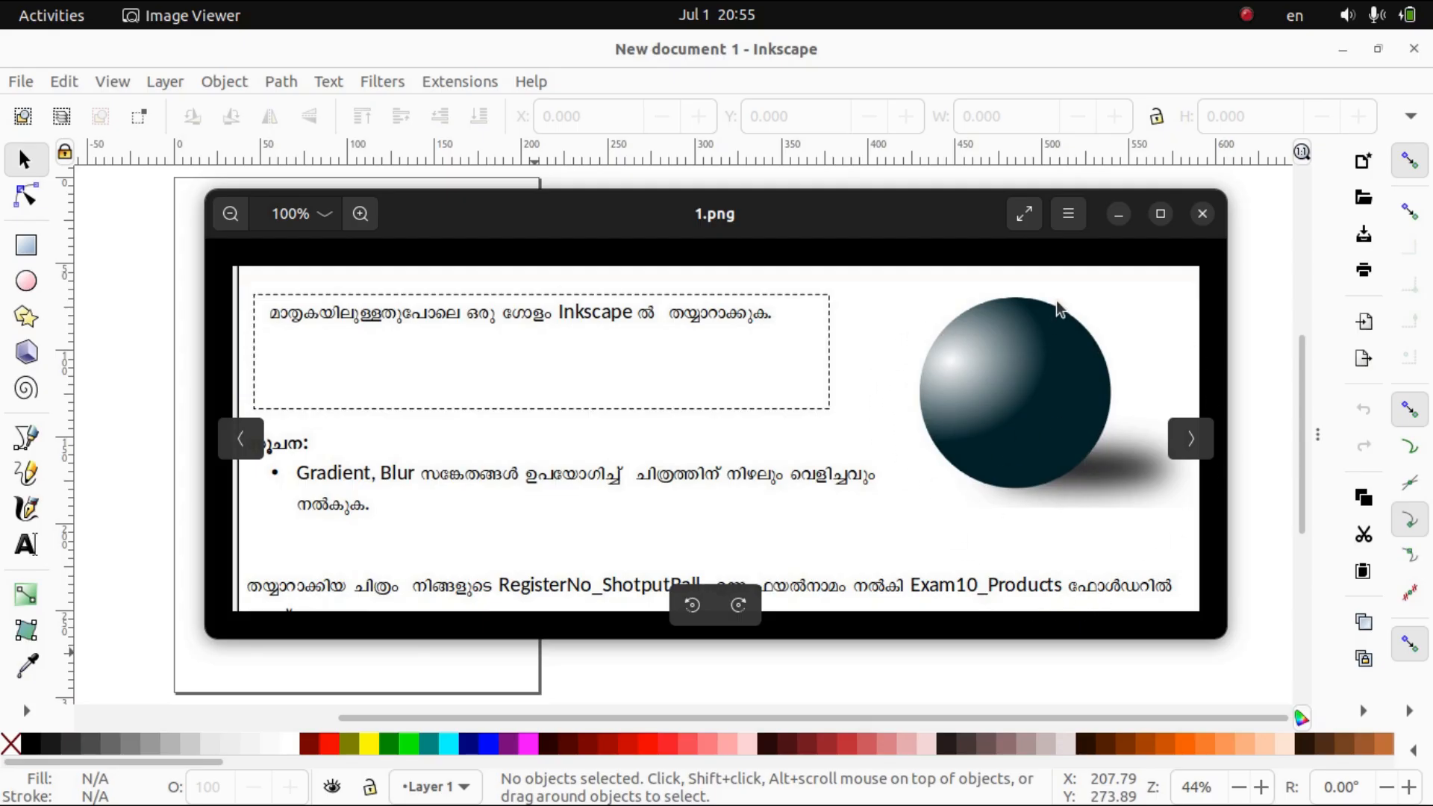
pyautogui.click(1122, 214)
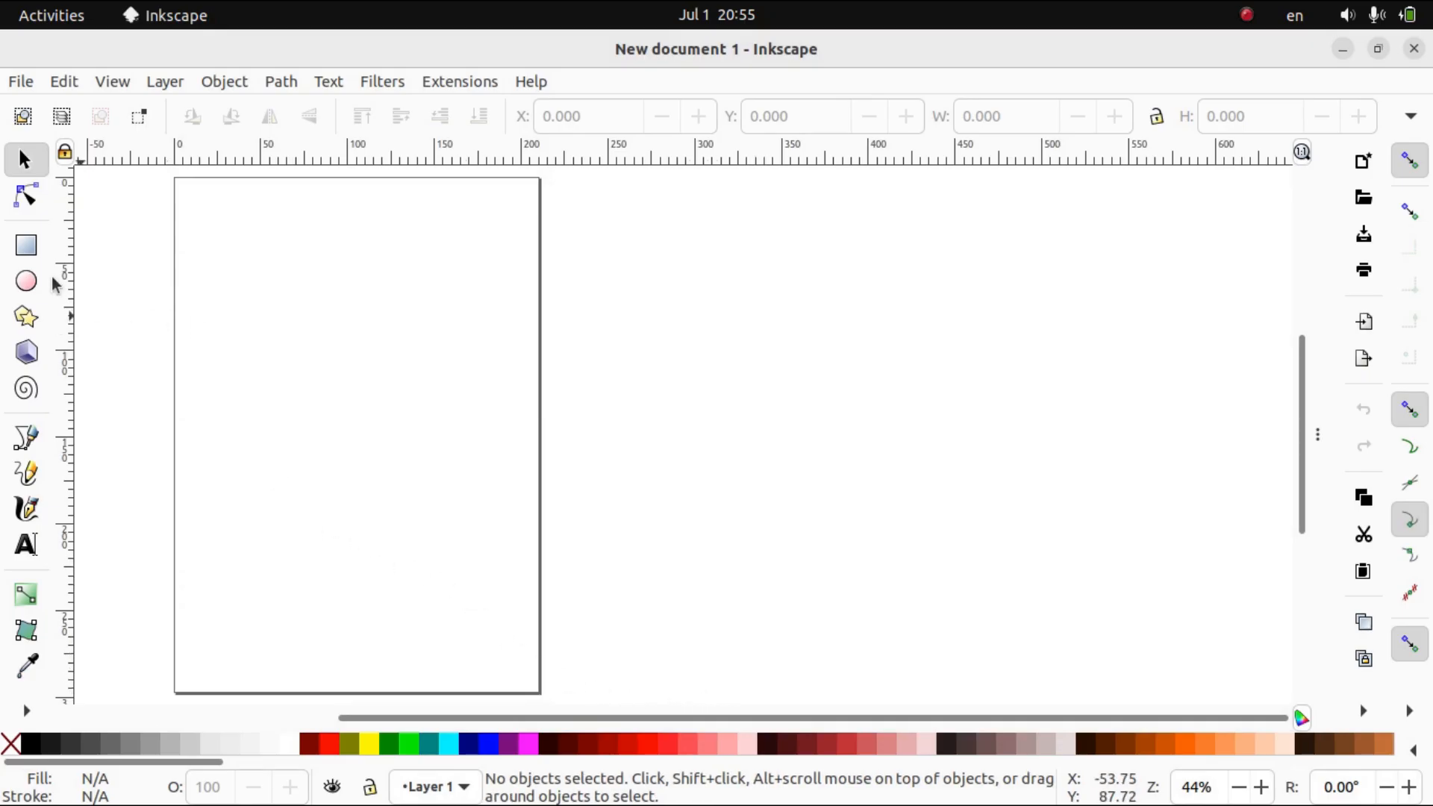
# Draw a black circle about 140 mm in diameter around the middle of the page.
pyautogui.click(27, 282)
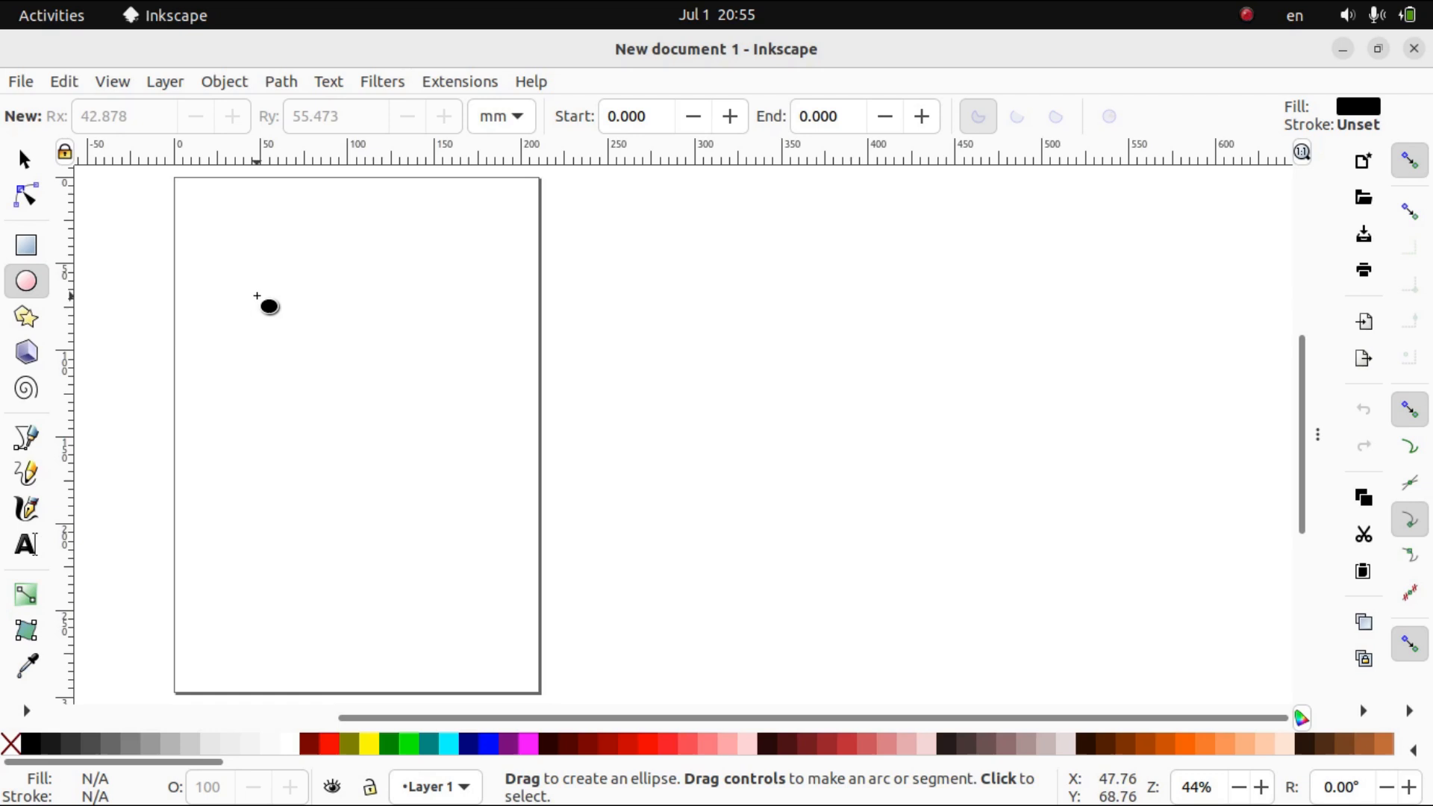
pyautogui.moveTo(256, 296); pyautogui.dragTo(499, 537)
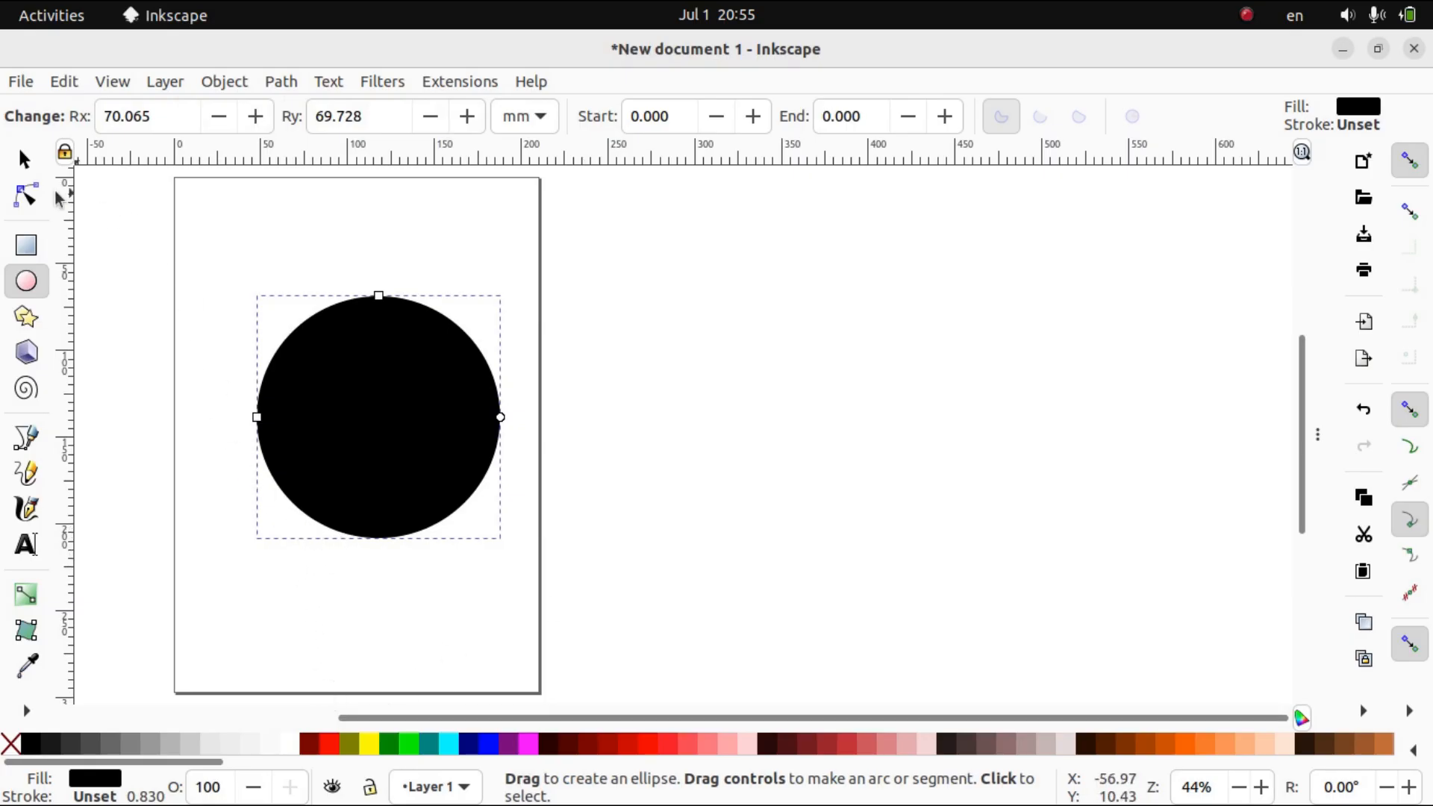
pyautogui.click(22, 160)
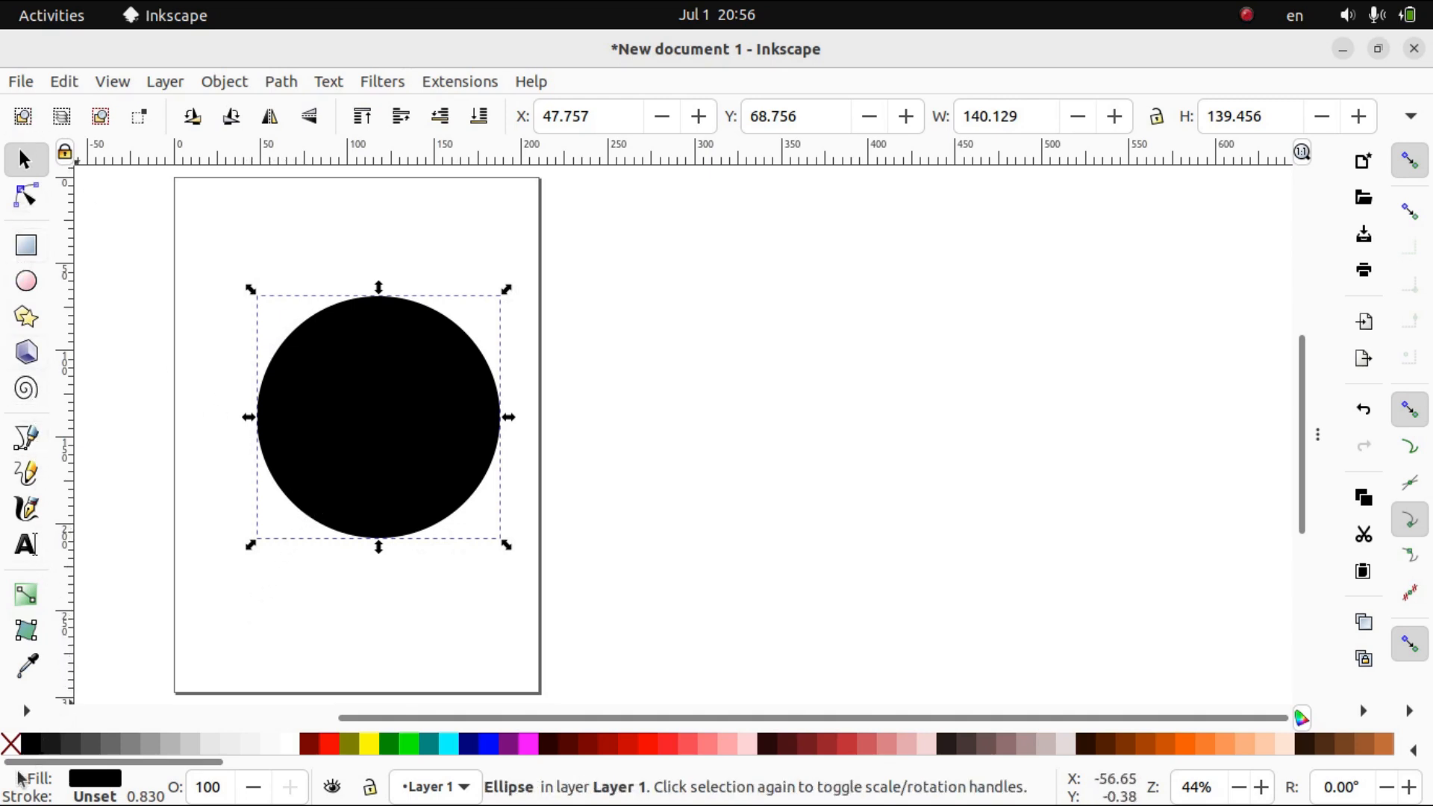
# Apply a radial gradient fill to the circle with the Gradient tool.
pyautogui.click(26, 597)
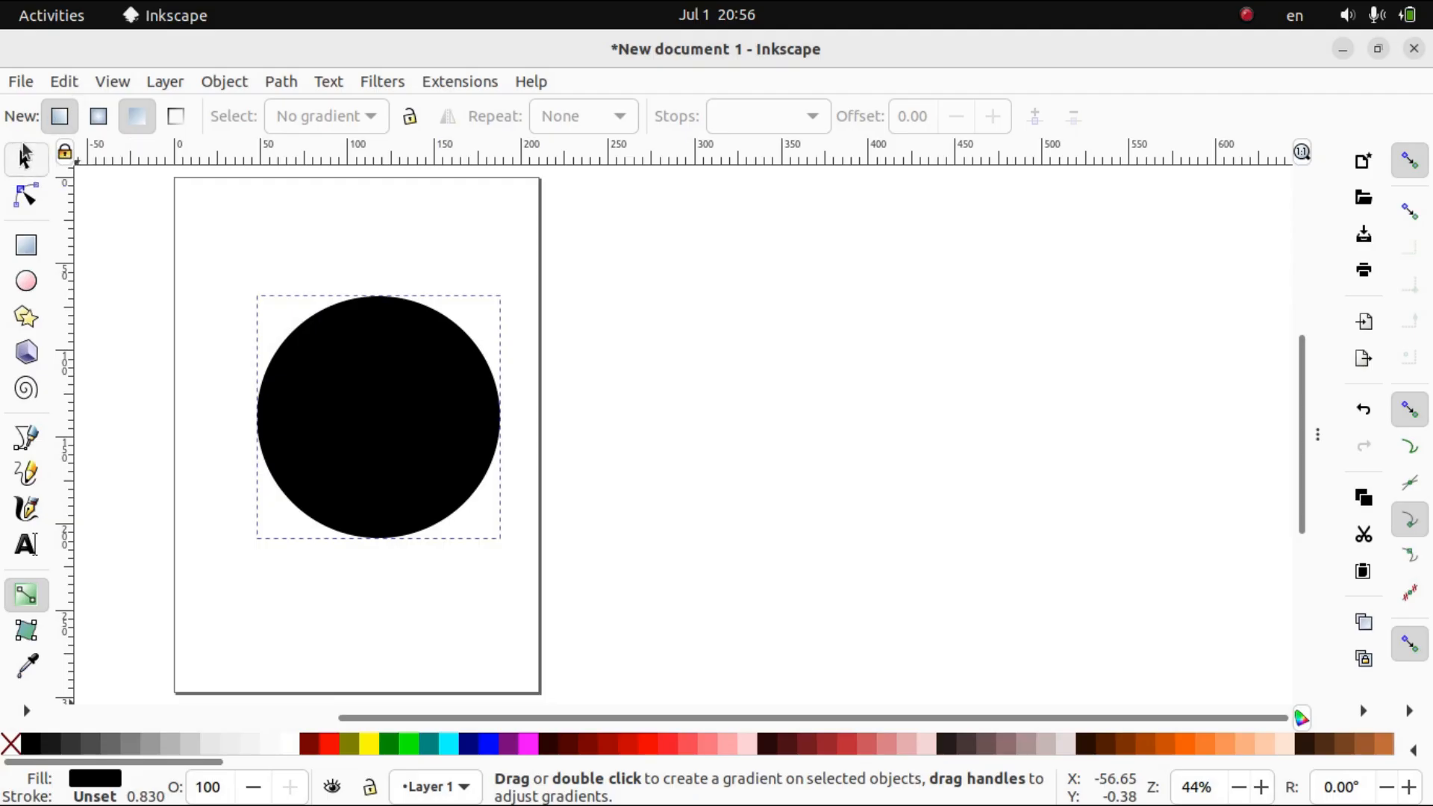
pyautogui.click(103, 122)
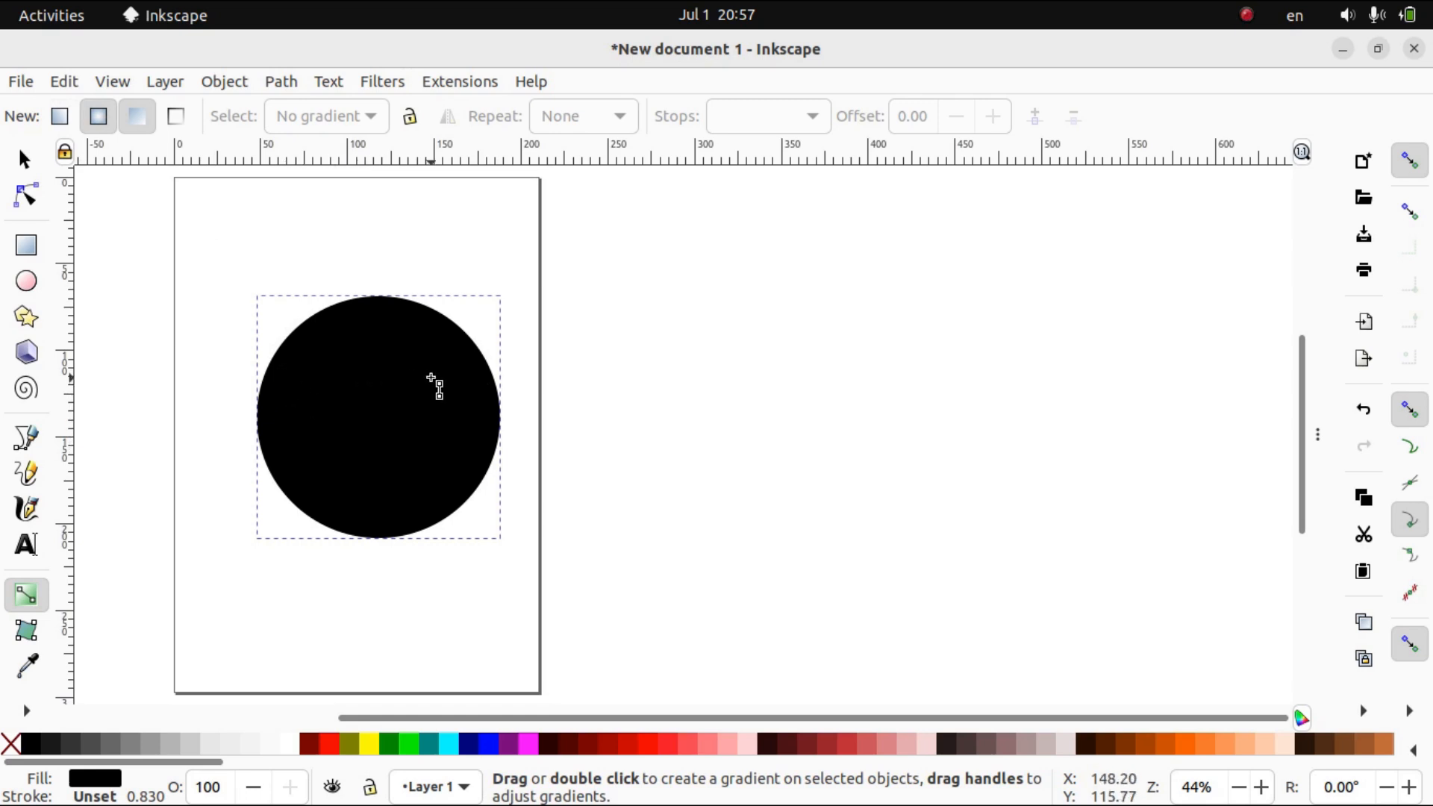
pyautogui.doubleClick(368, 415)
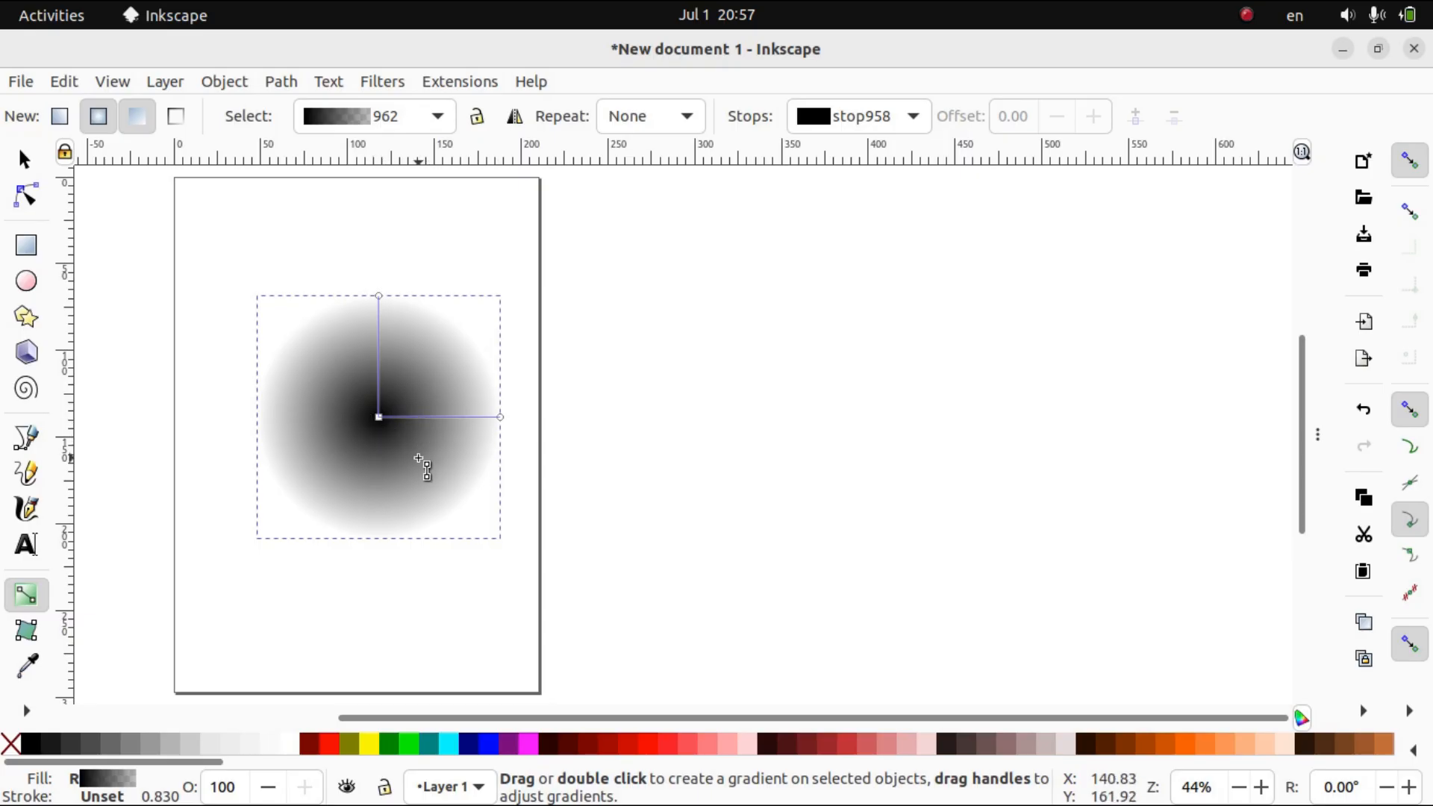
# Colour the radial gradient's centre stop White and its outer stop 90% Gray.
pyautogui.click(379, 418)
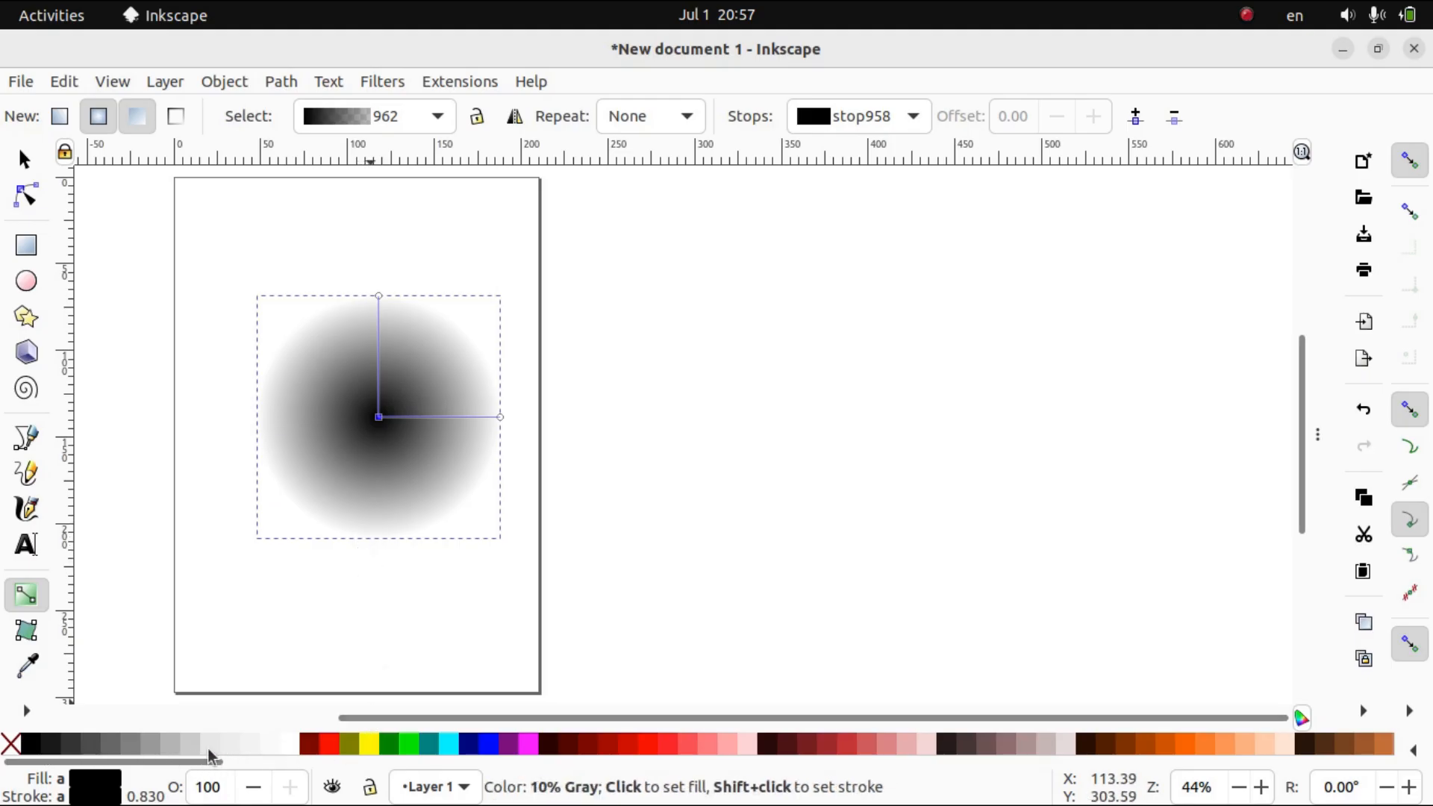
pyautogui.click(292, 745)
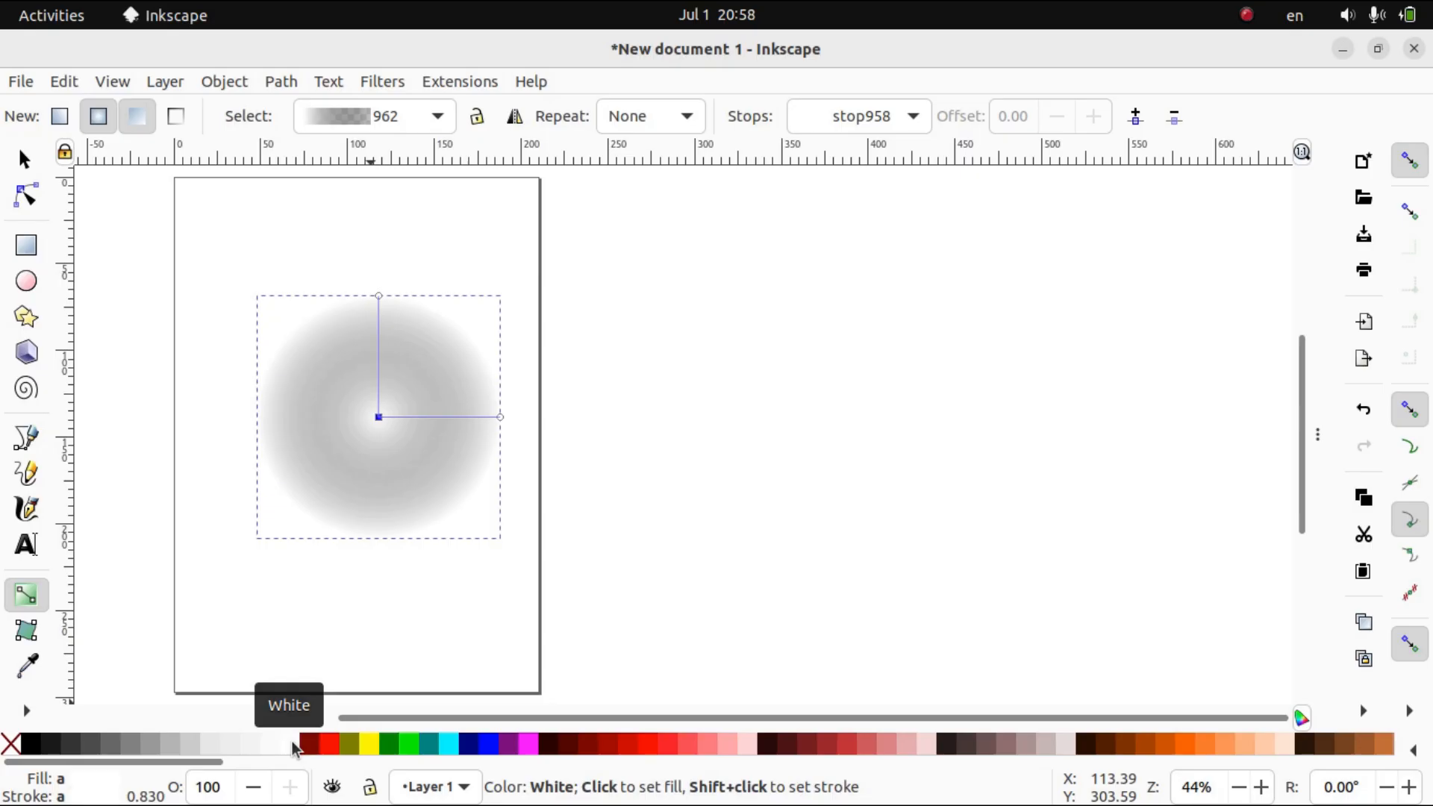
pyautogui.click(501, 417)
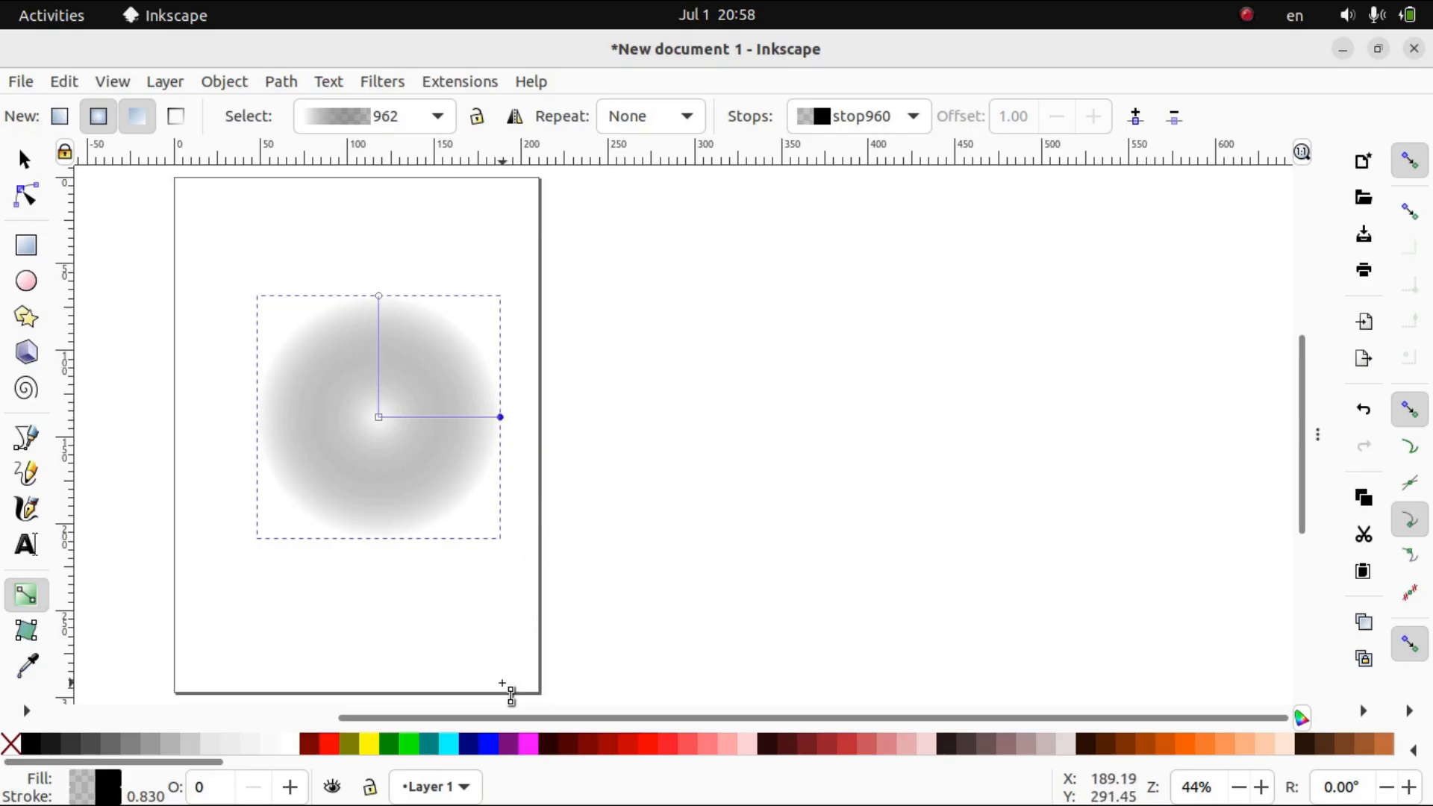
pyautogui.click(46, 741)
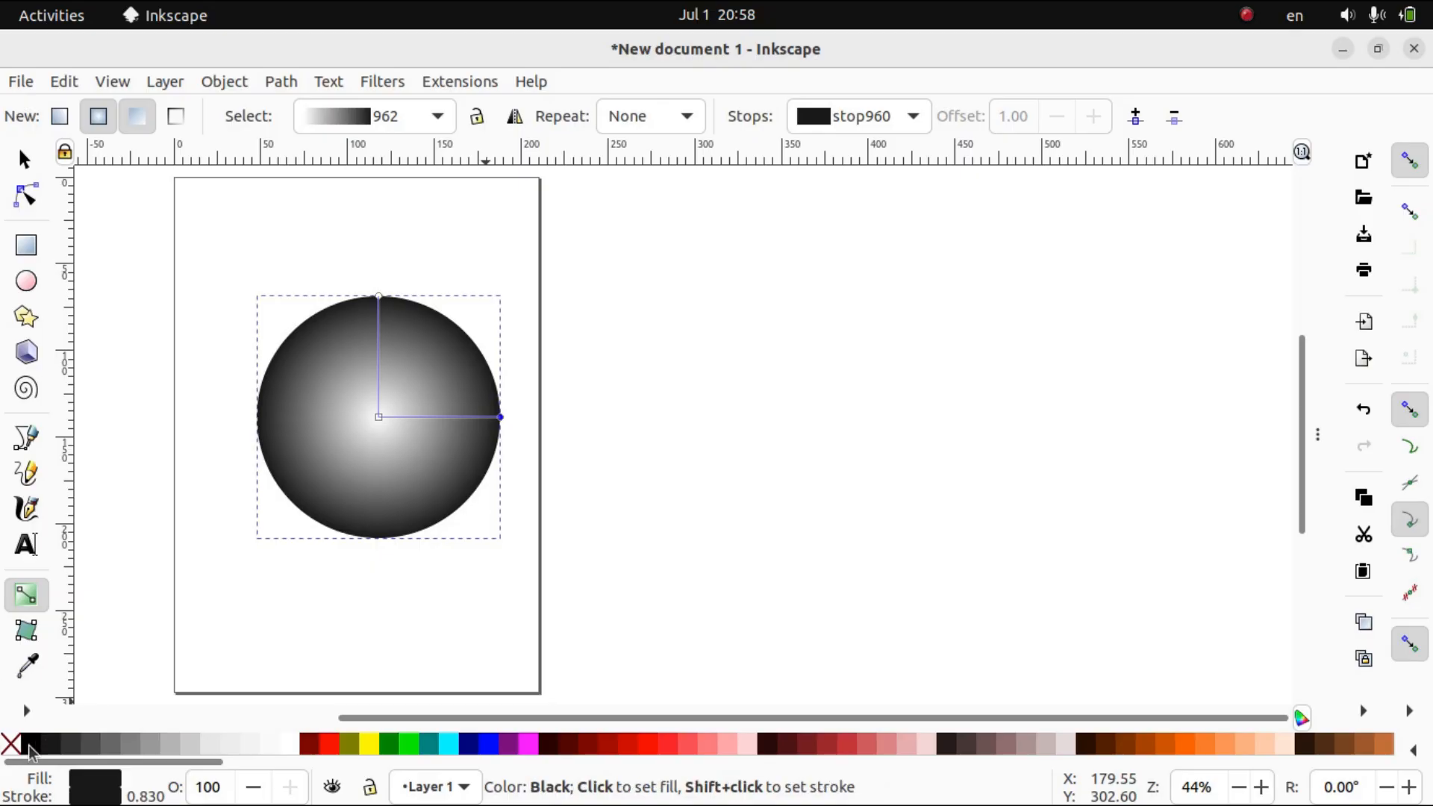
pyautogui.click(30, 745)
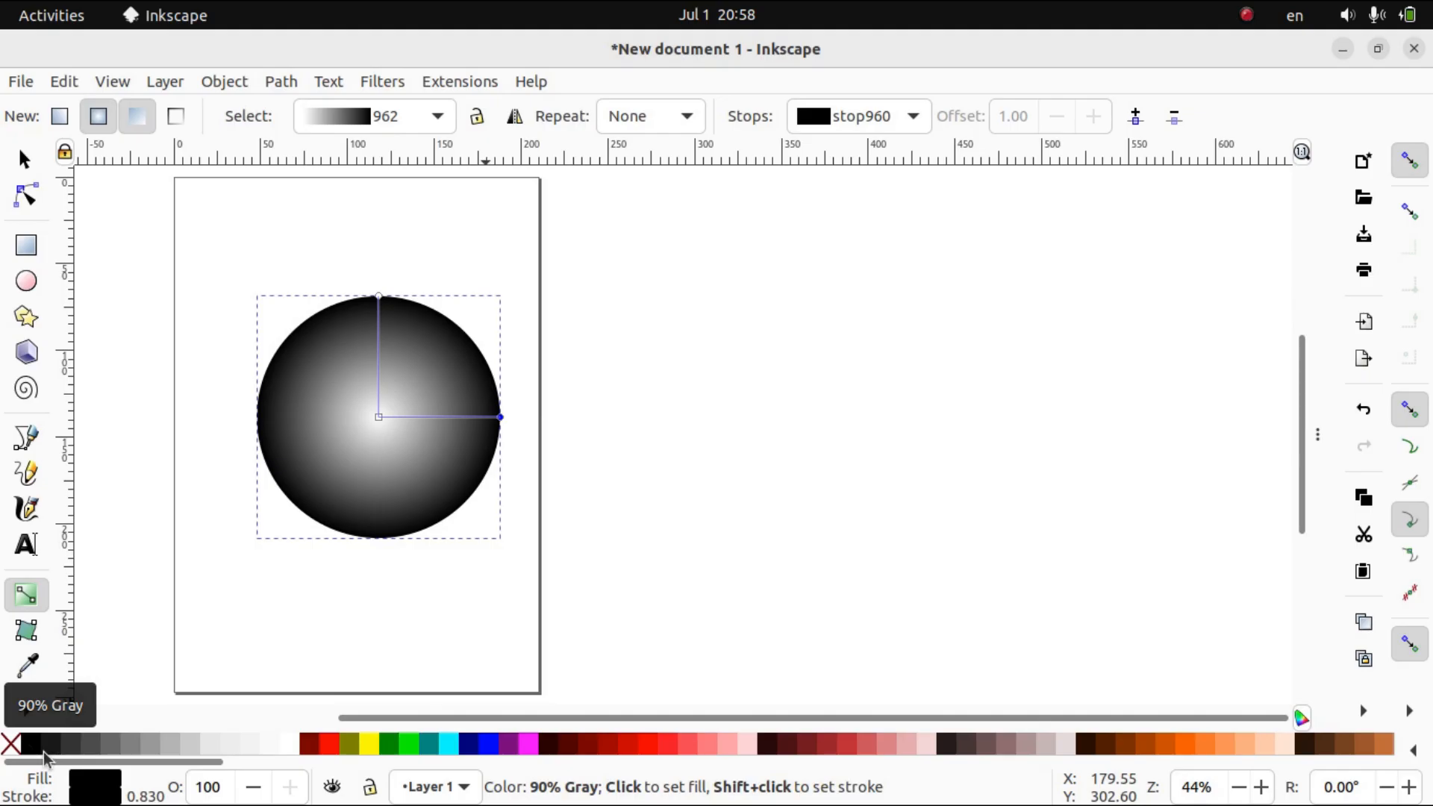
pyautogui.click(52, 741)
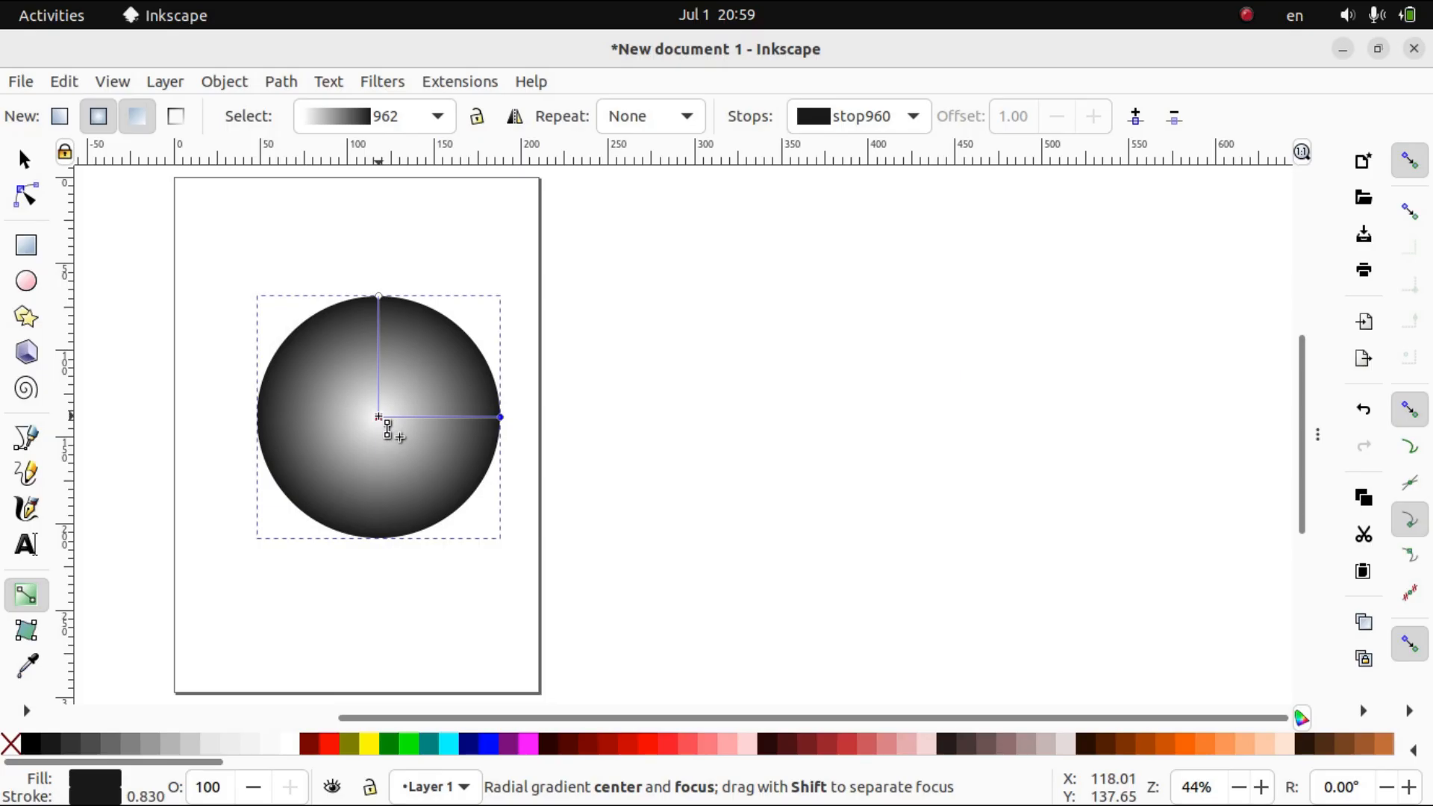
# Shift the gradient's centre toward the circle's upper left, and move the ball to the page's upper-left corner.
pyautogui.moveTo(388, 427); pyautogui.dragTo(318, 382)
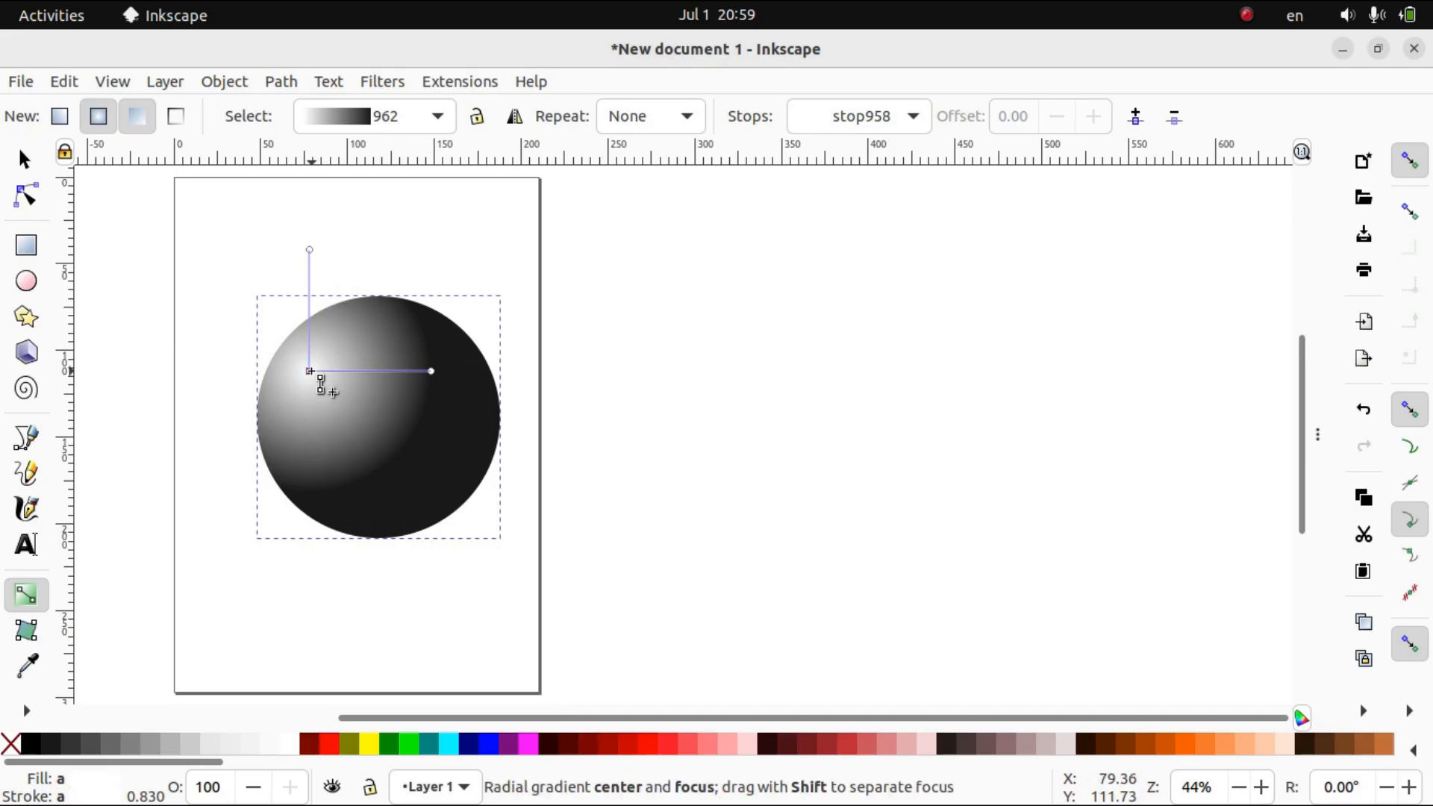
pyautogui.click(25, 159)
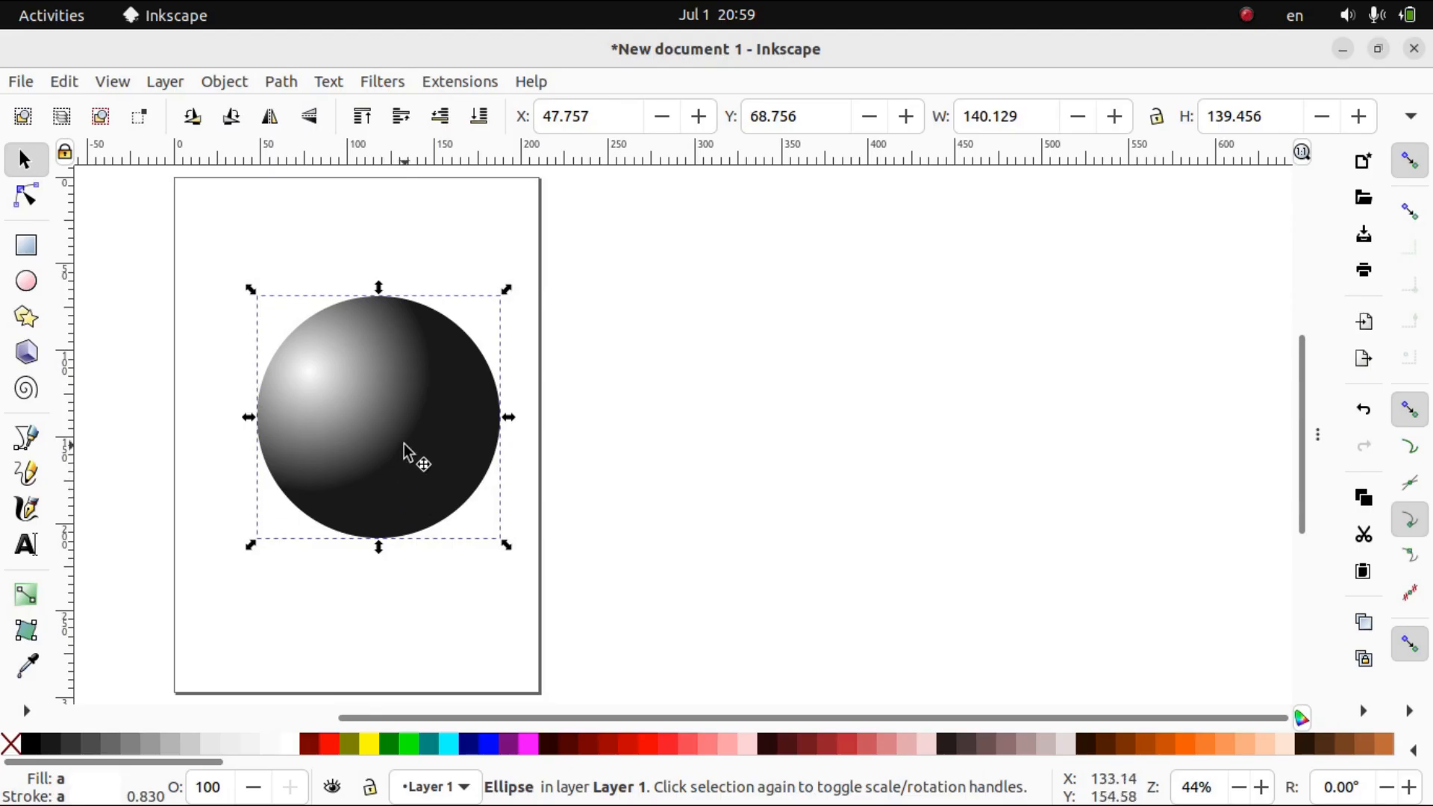
pyautogui.moveTo(404, 450); pyautogui.dragTo(327, 300)
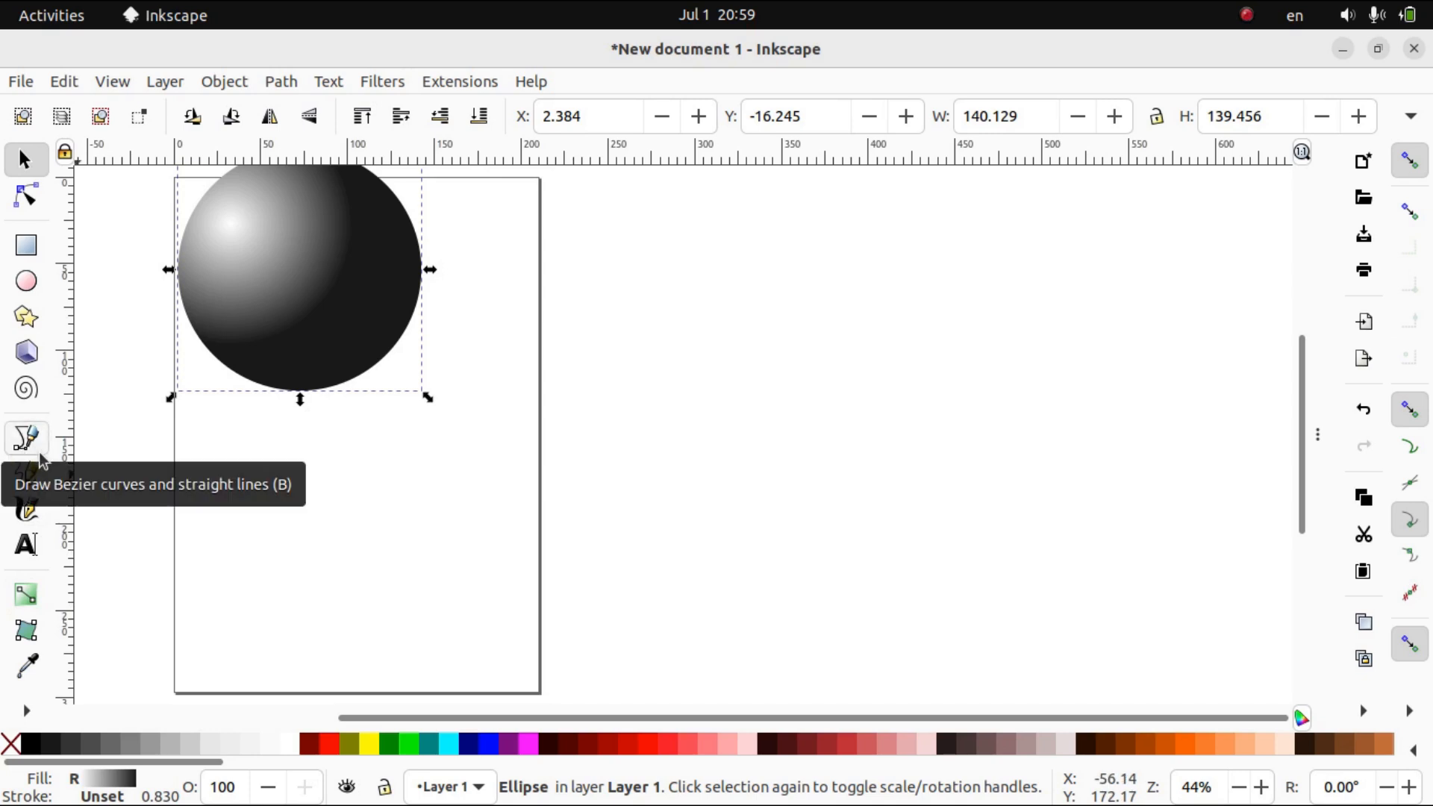
# Duplicate the ball low on the page and flatten the copy into an ellipse about 116 mm wide and 45 mm high.
pyautogui.rightClick(347, 316)
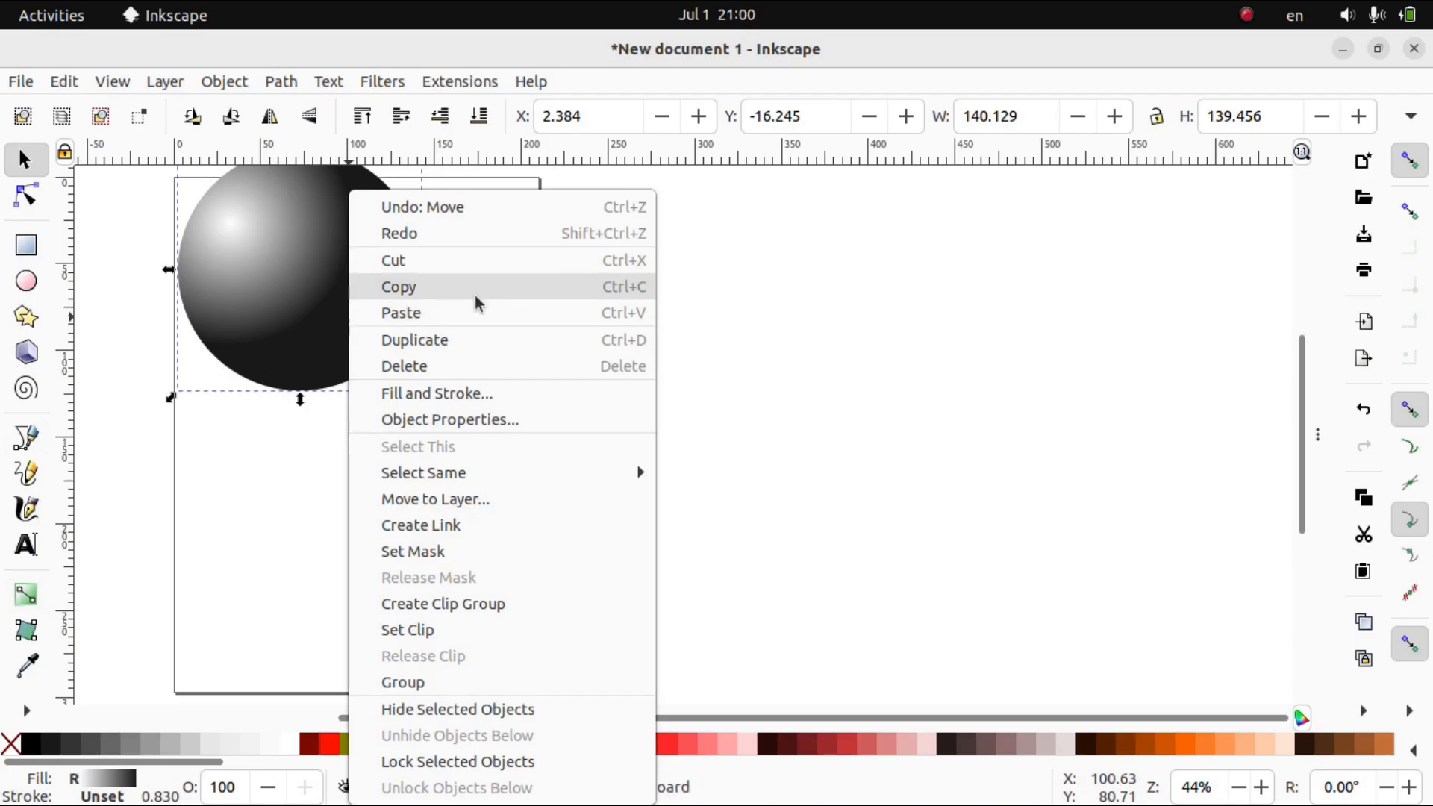
pyautogui.click(457, 341)
pyautogui.moveTo(358, 286); pyautogui.dragTo(456, 545)
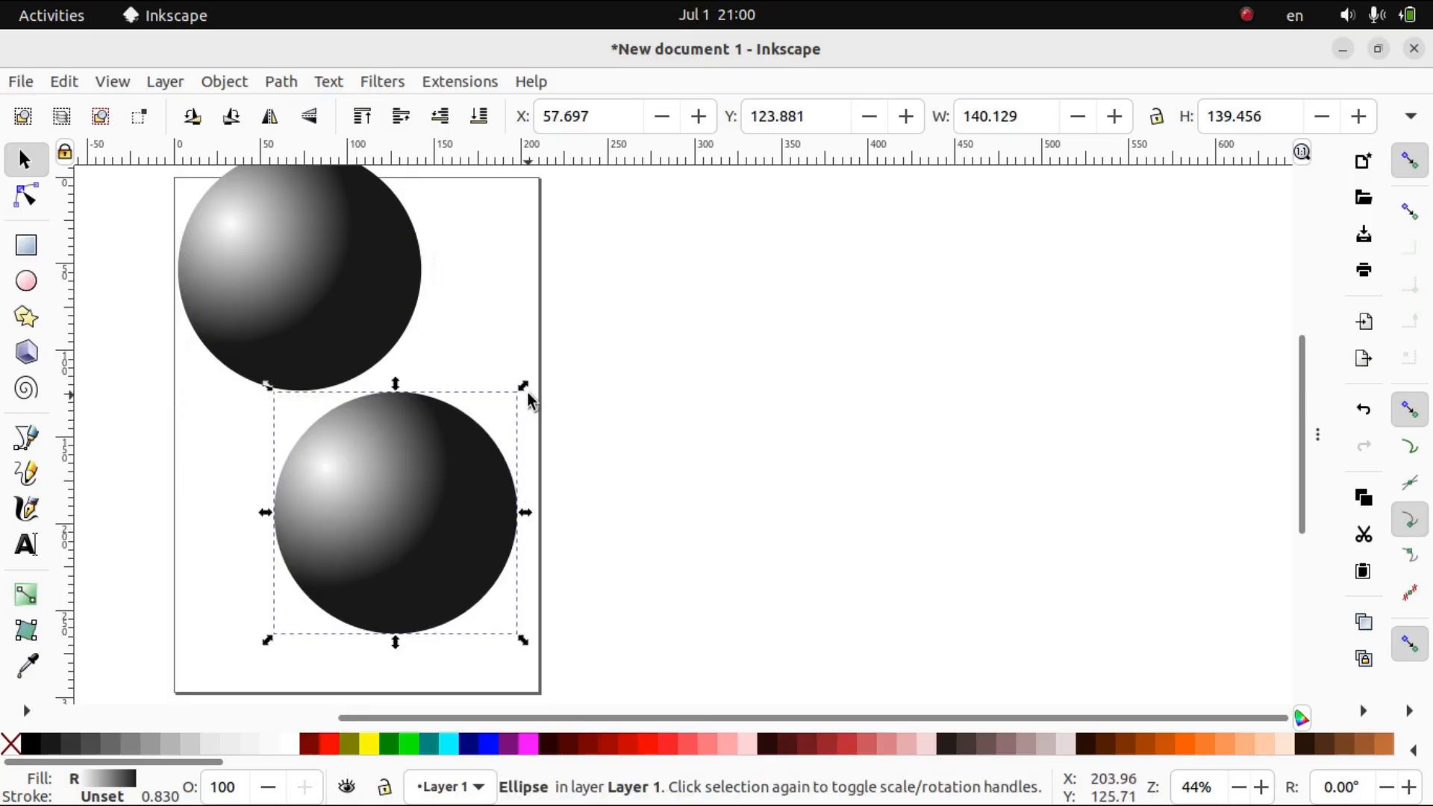
pyautogui.moveTo(524, 384); pyautogui.dragTo(460, 544)
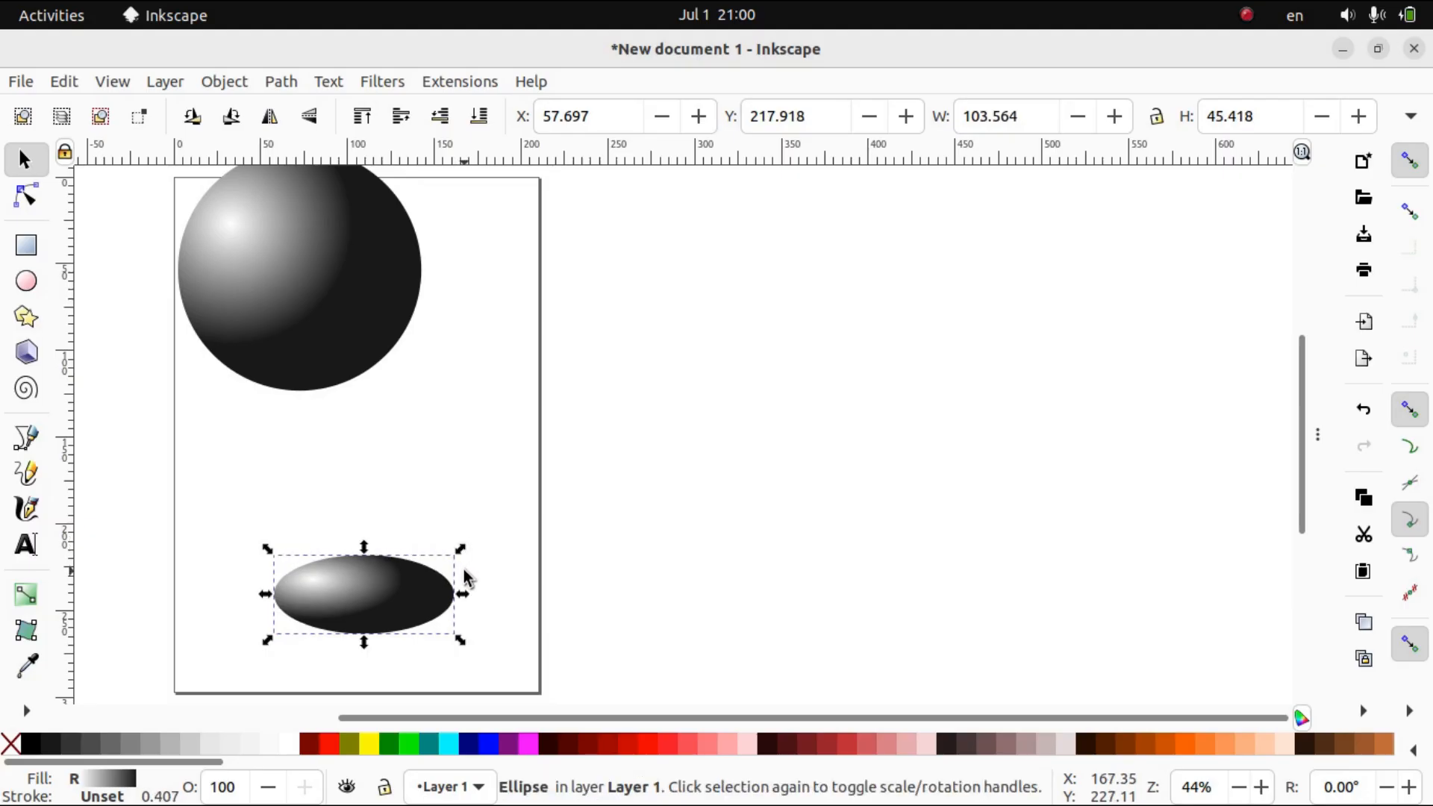
pyautogui.moveTo(462, 594); pyautogui.dragTo(489, 589)
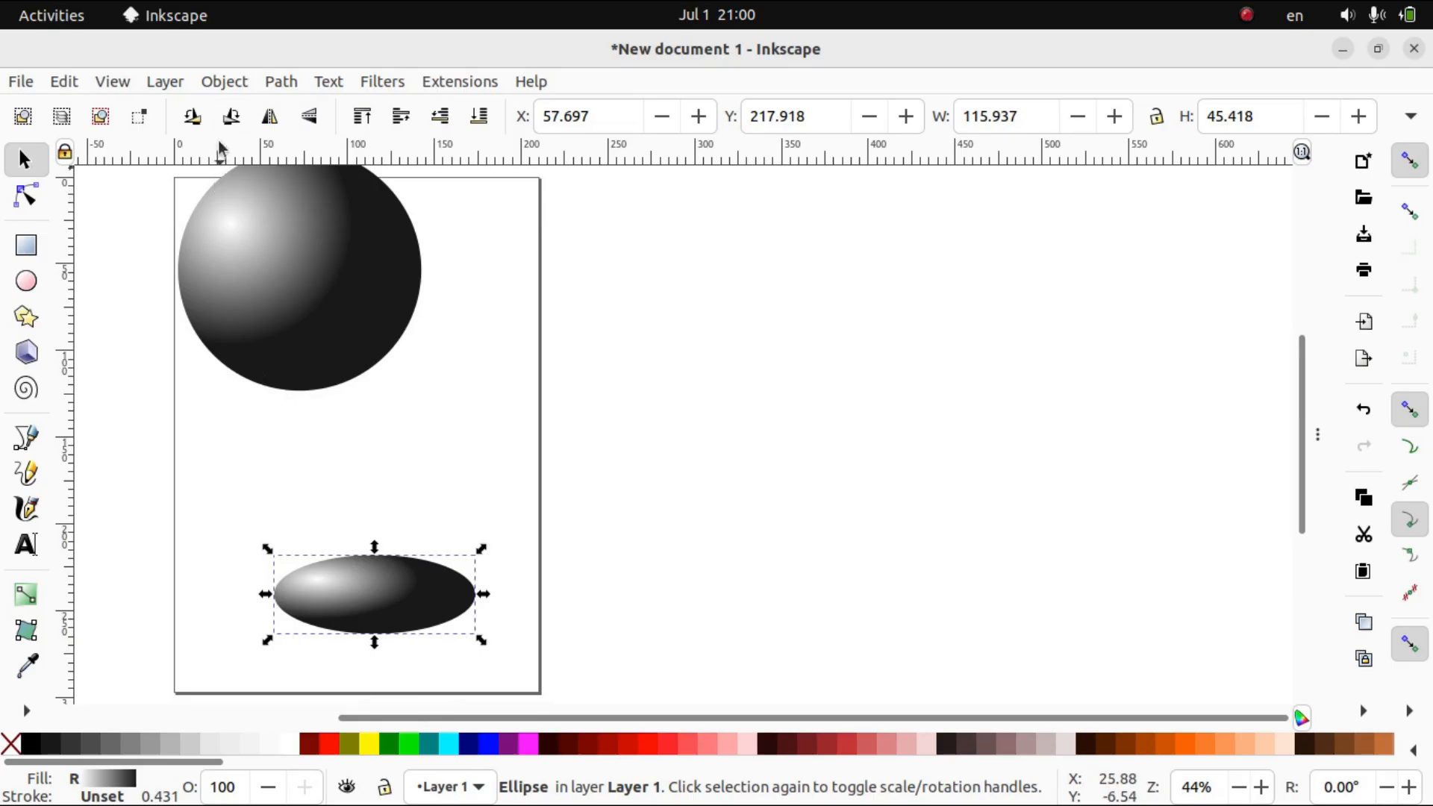
# Blur the flattened ellipse to about 68.6% in its Fill and Stroke settings and collapse the settings area.
pyautogui.click(222, 82)
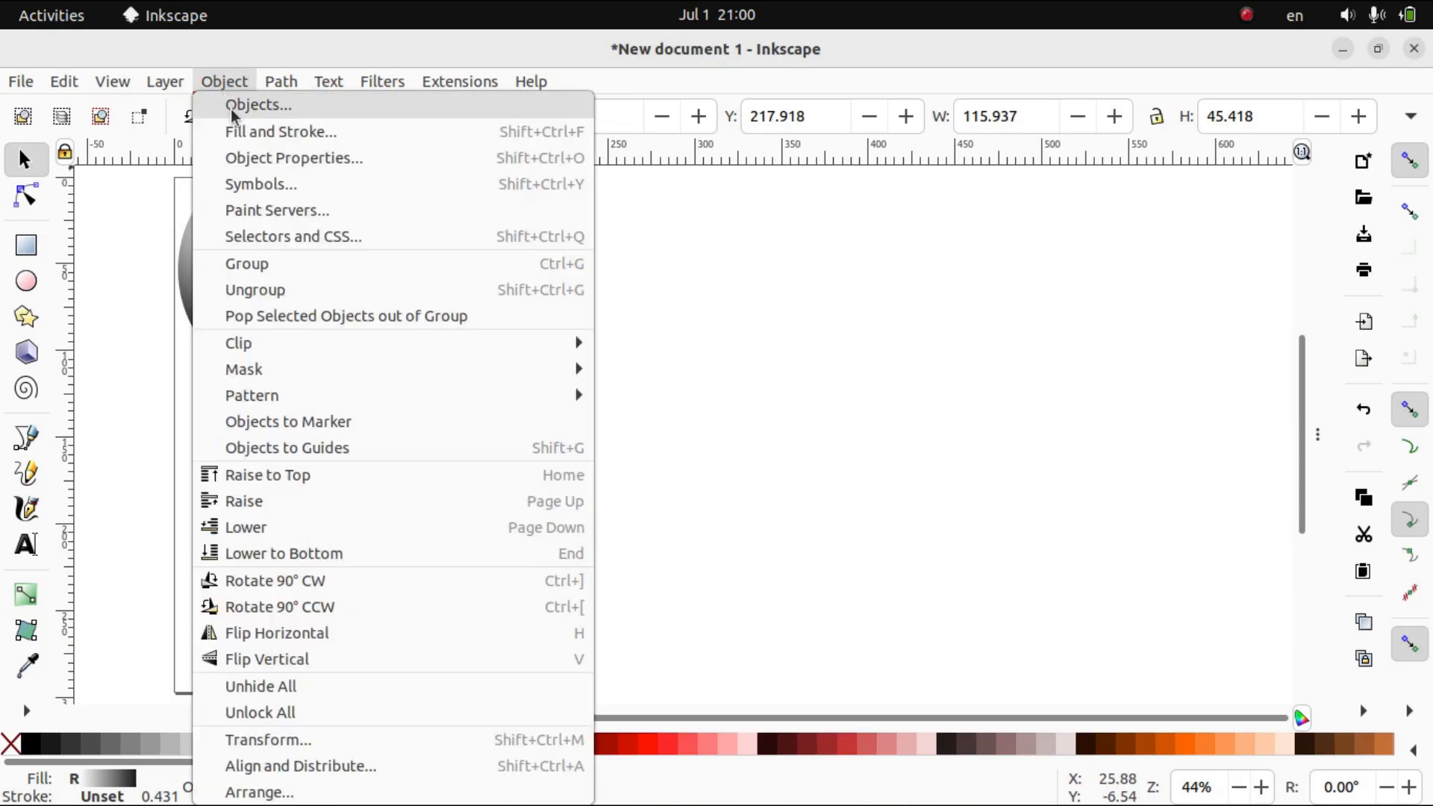
pyautogui.click(239, 132)
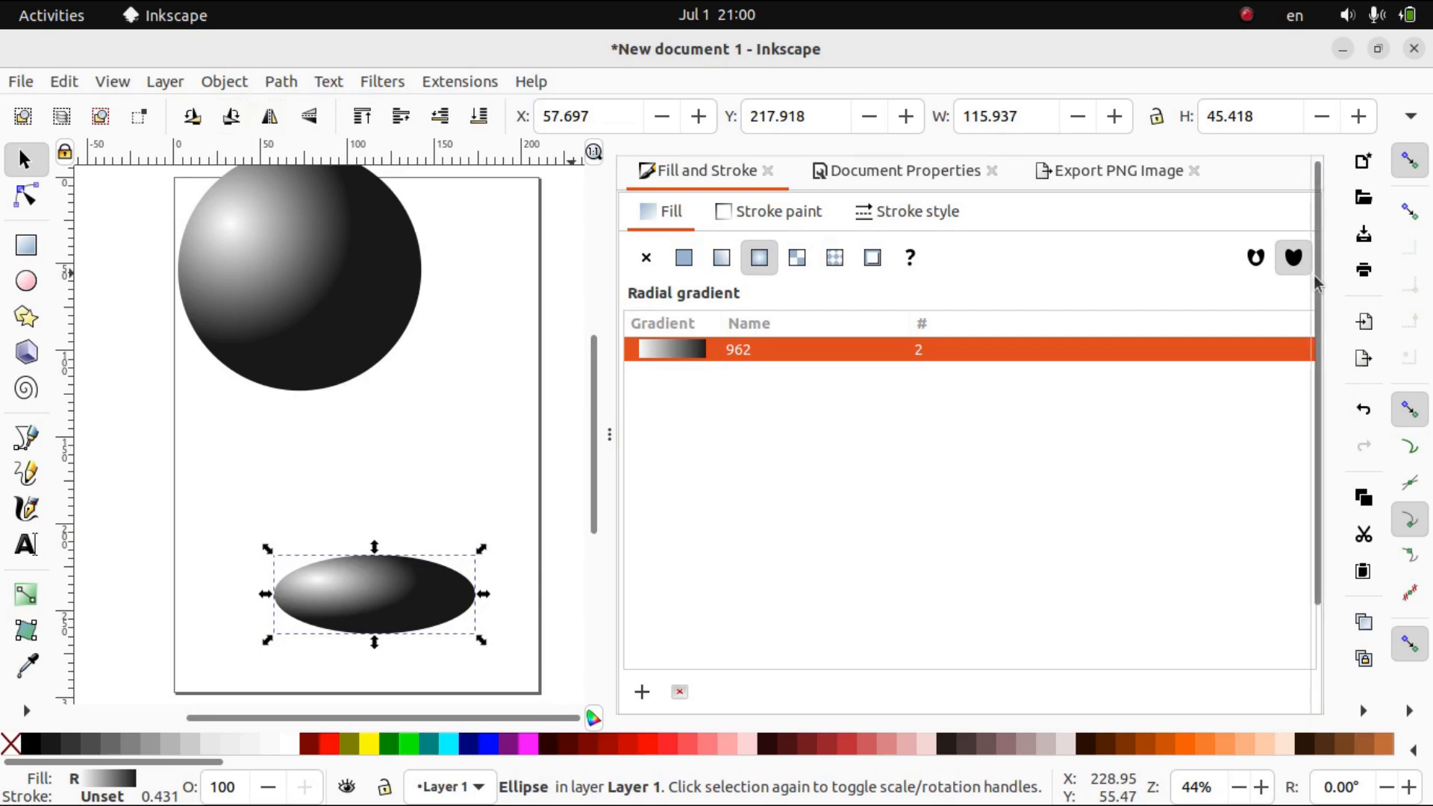
pyautogui.moveTo(1315, 279); pyautogui.dragTo(1289, 480)
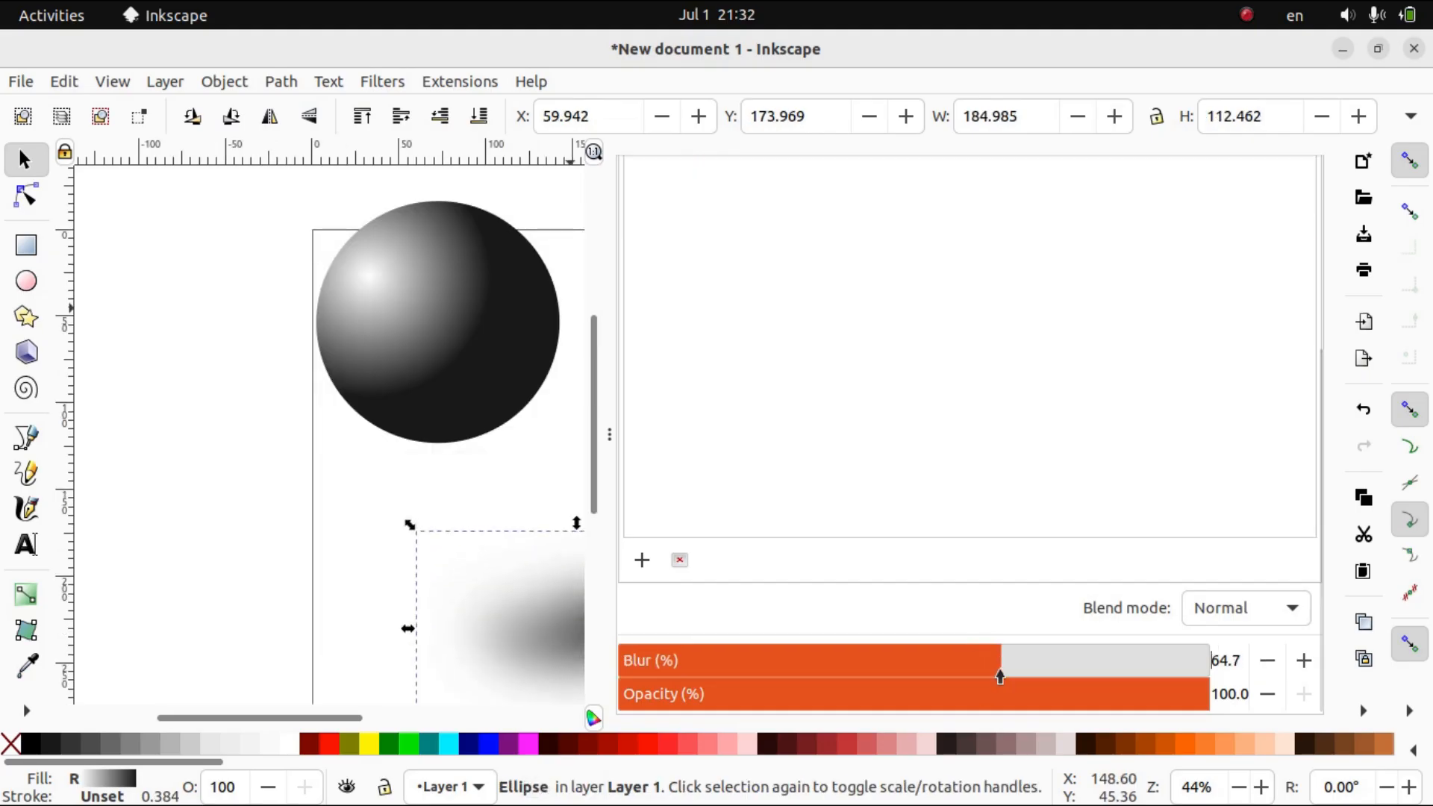
pyautogui.moveTo(999, 676); pyautogui.dragTo(1023, 675)
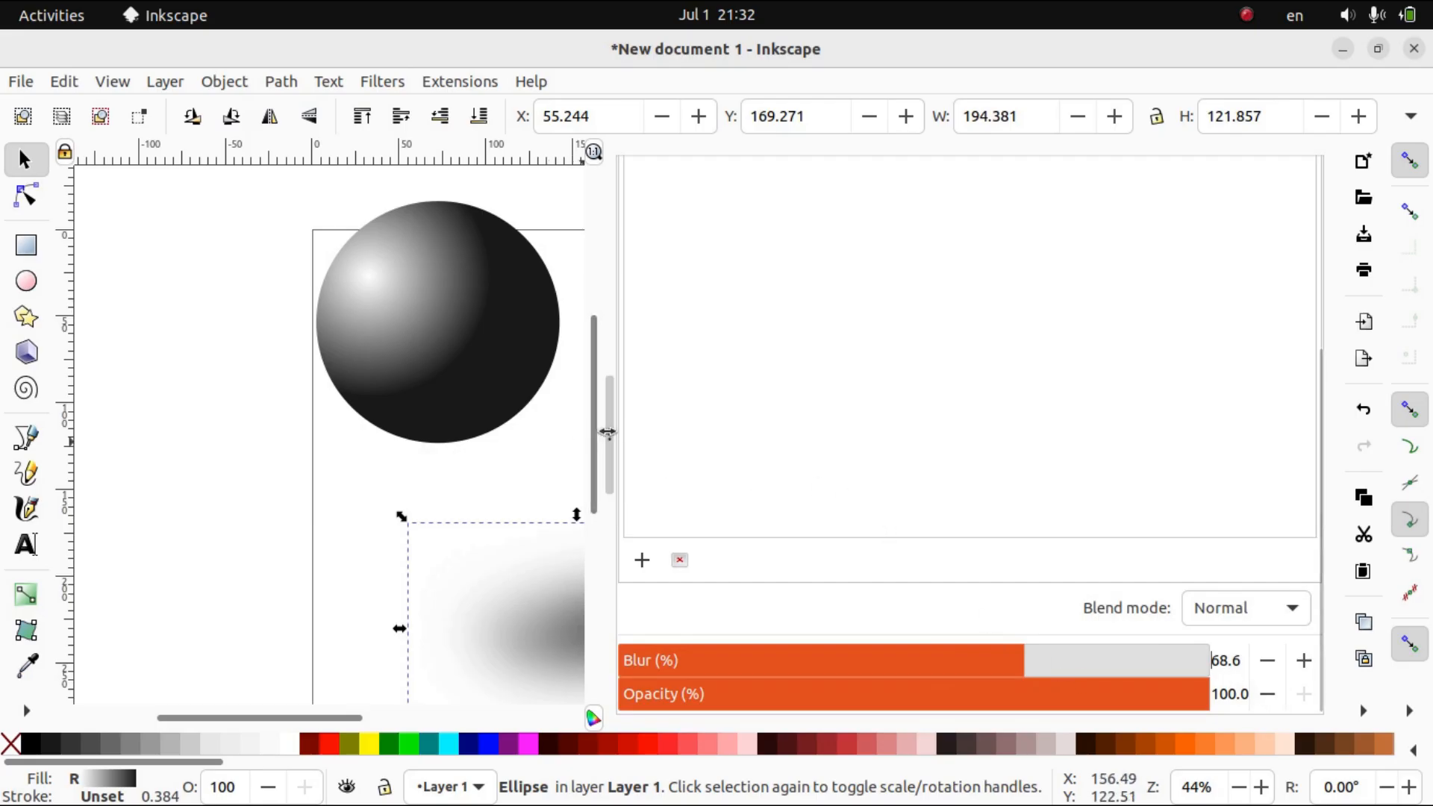
pyautogui.moveTo(606, 432); pyautogui.dragTo(1430, 309)
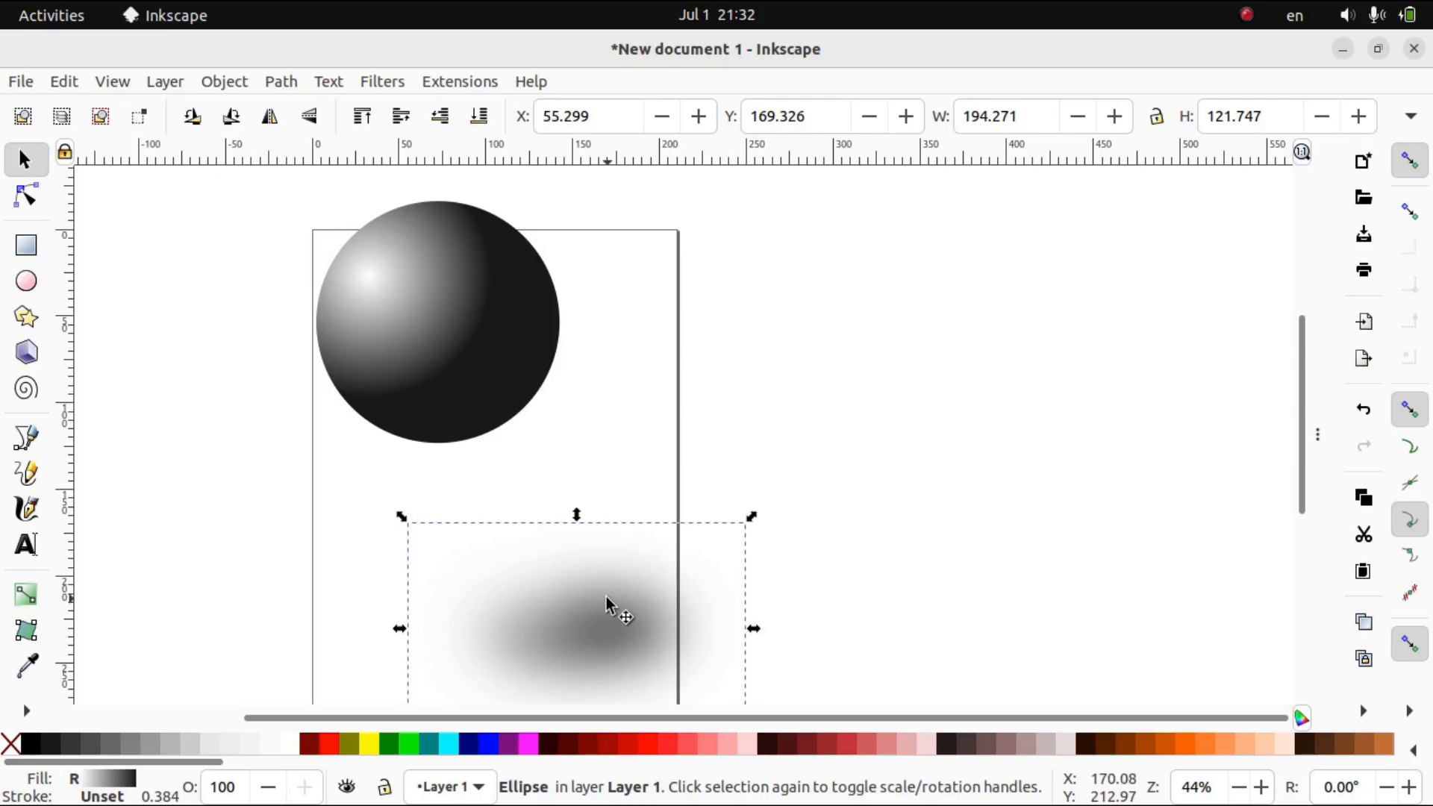
# Move the ball slightly down and flatten the blurred shadow to about 65 mm high.
pyautogui.click(468, 317)
pyautogui.moveTo(469, 317); pyautogui.dragTo(454, 372)
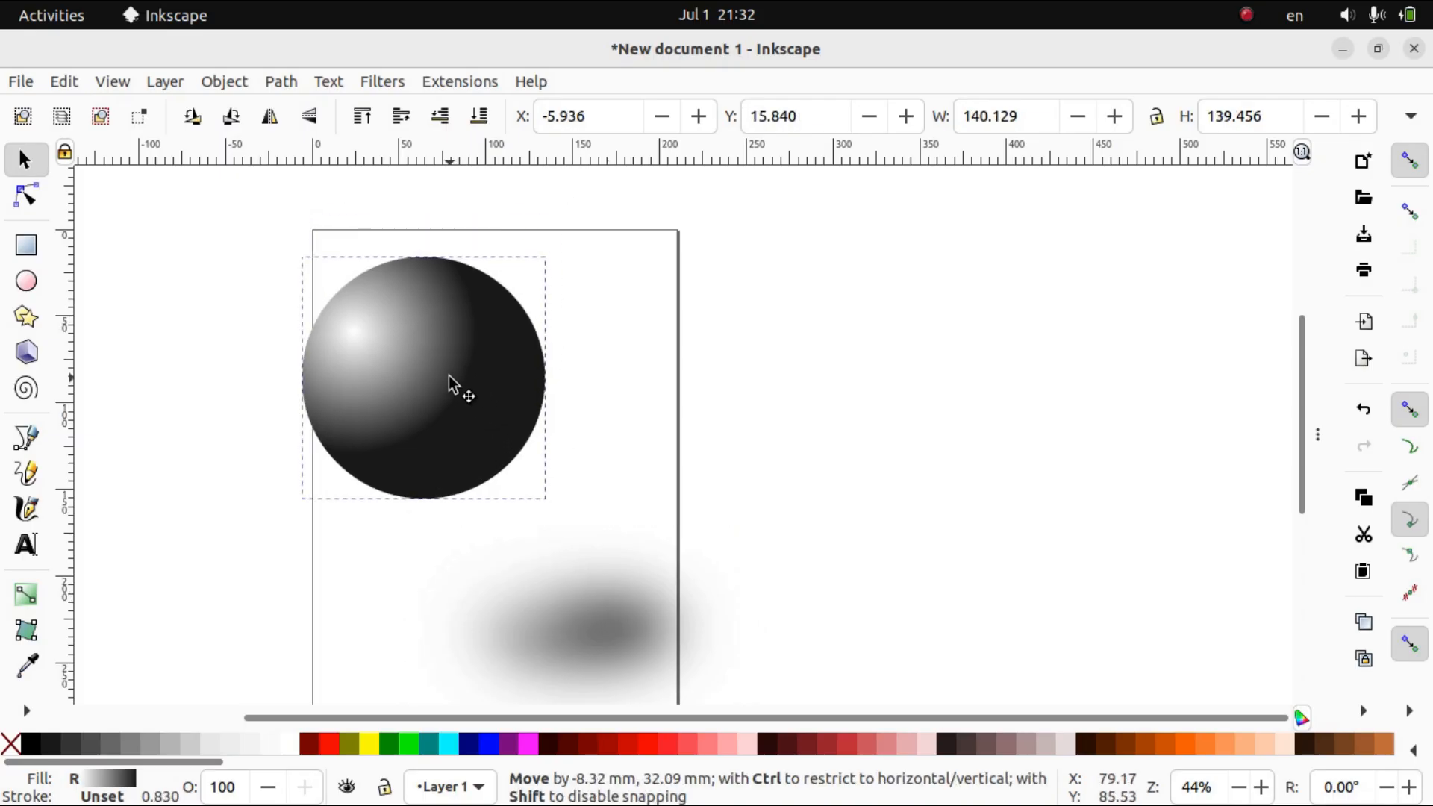
pyautogui.click(603, 620)
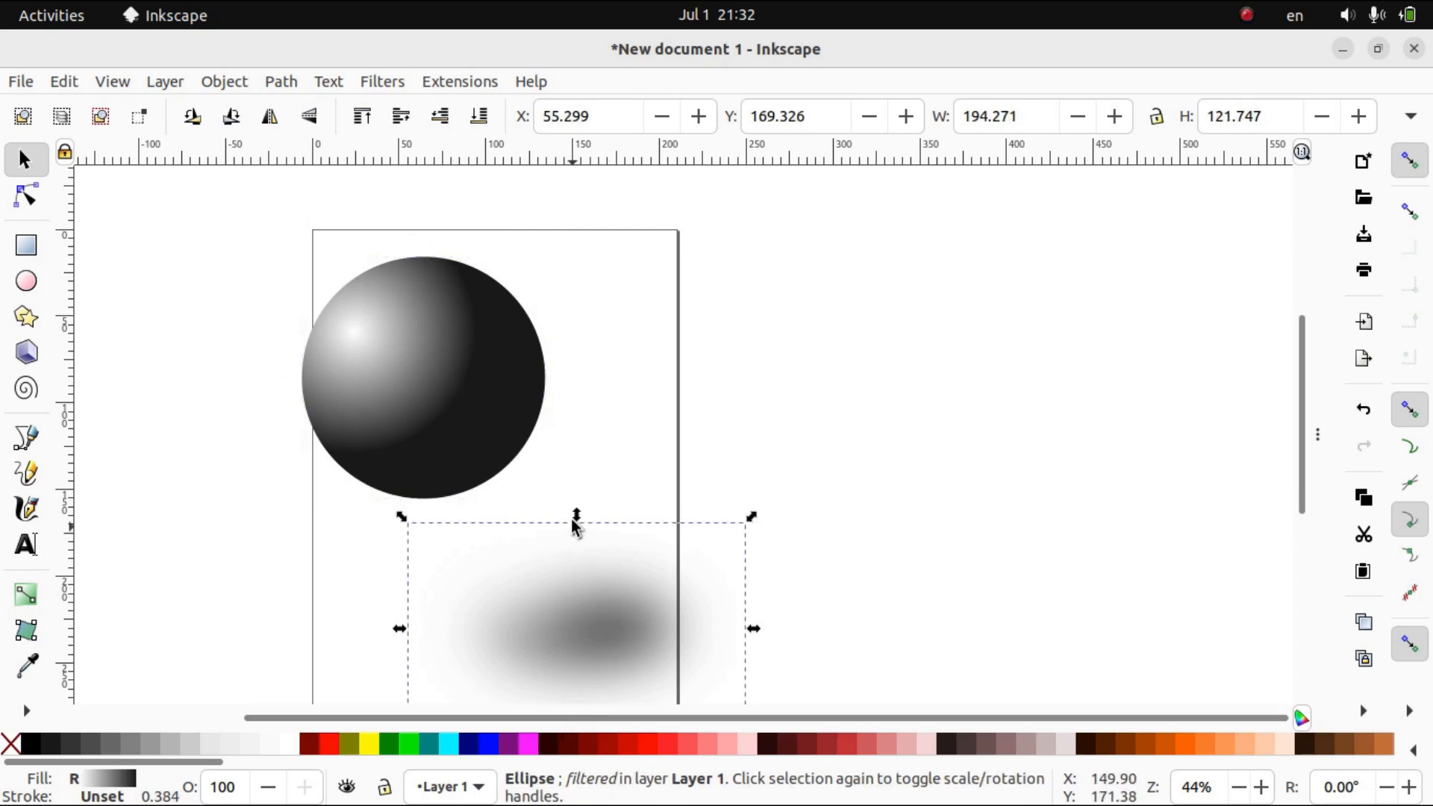
pyautogui.moveTo(580, 514); pyautogui.dragTo(577, 571)
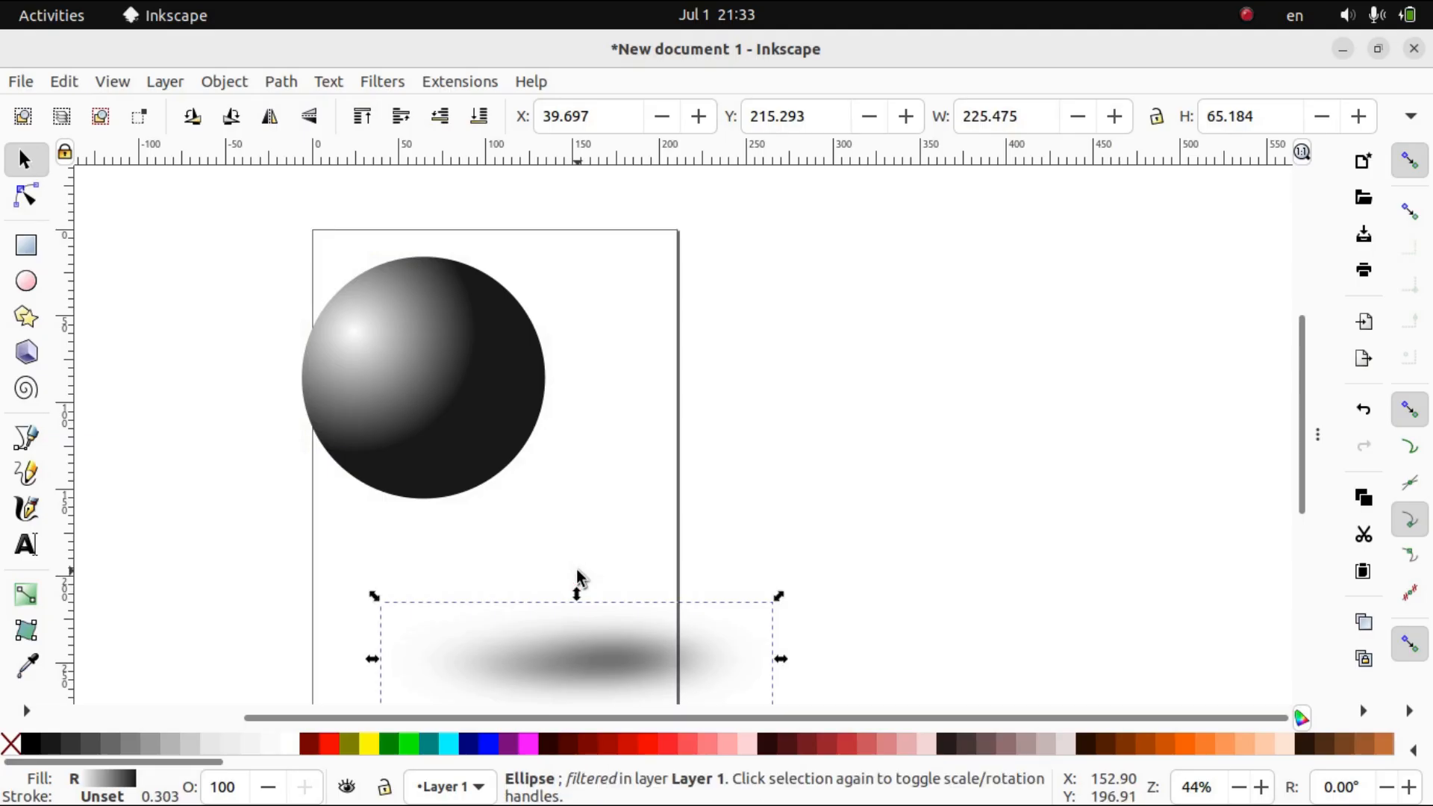
# Move the ball down over the shadow's left part so the shadow extends from its lower right, and deselect it.
pyautogui.click(477, 336)
pyautogui.moveTo(477, 336); pyautogui.dragTo(505, 531)
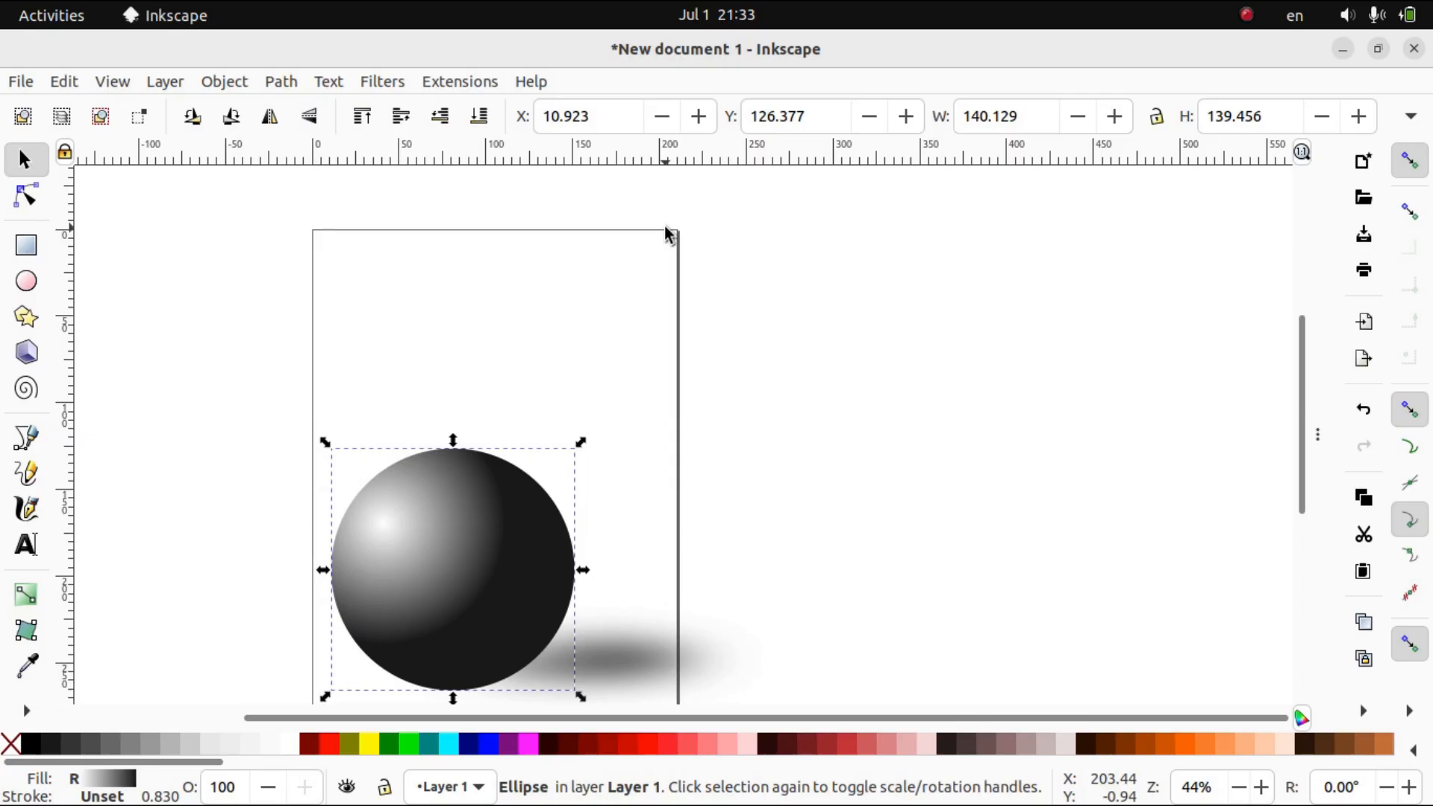
pyautogui.click(801, 522)
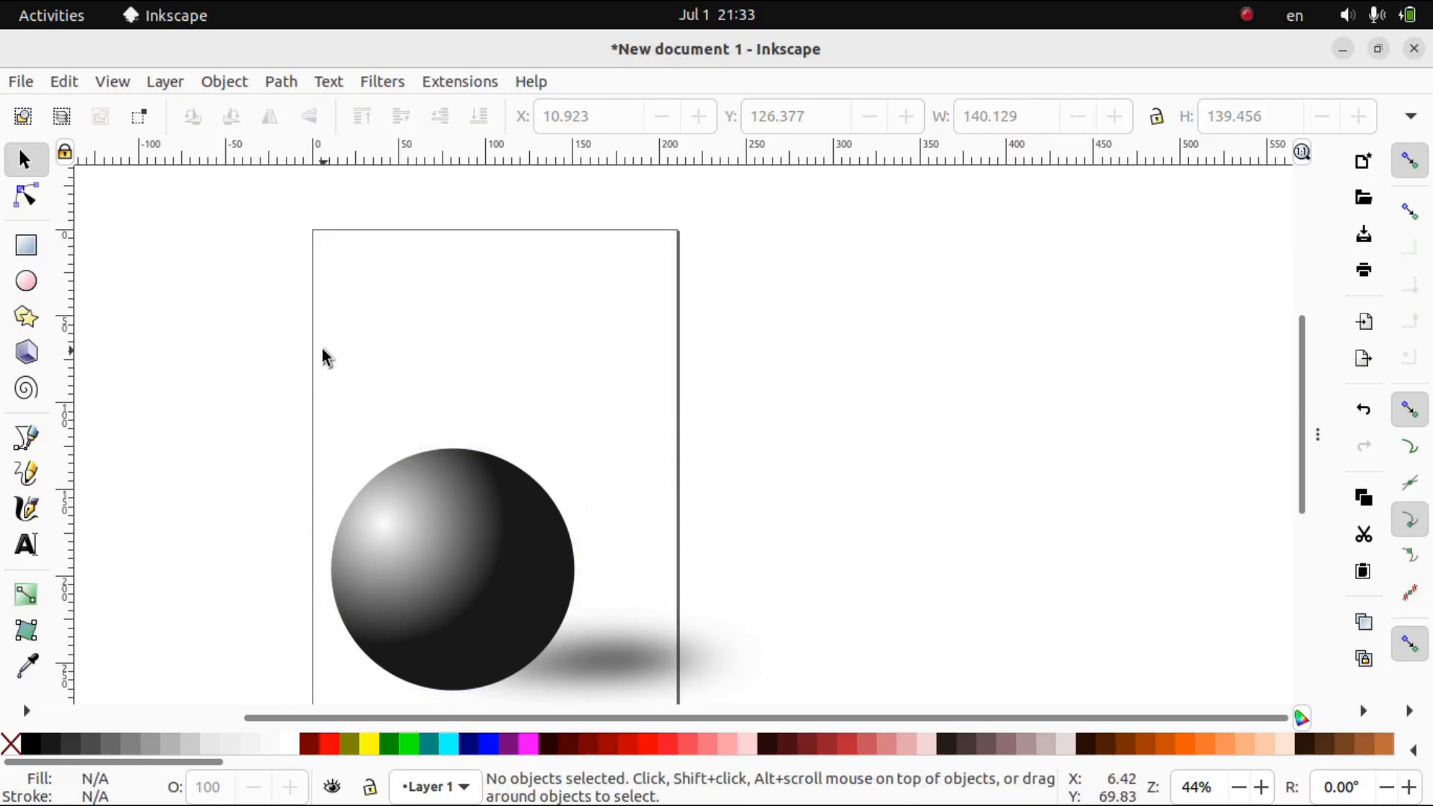
# Select the ball together with its blurred shadow and group them.
pyautogui.moveTo(311, 361); pyautogui.dragTo(750, 668)
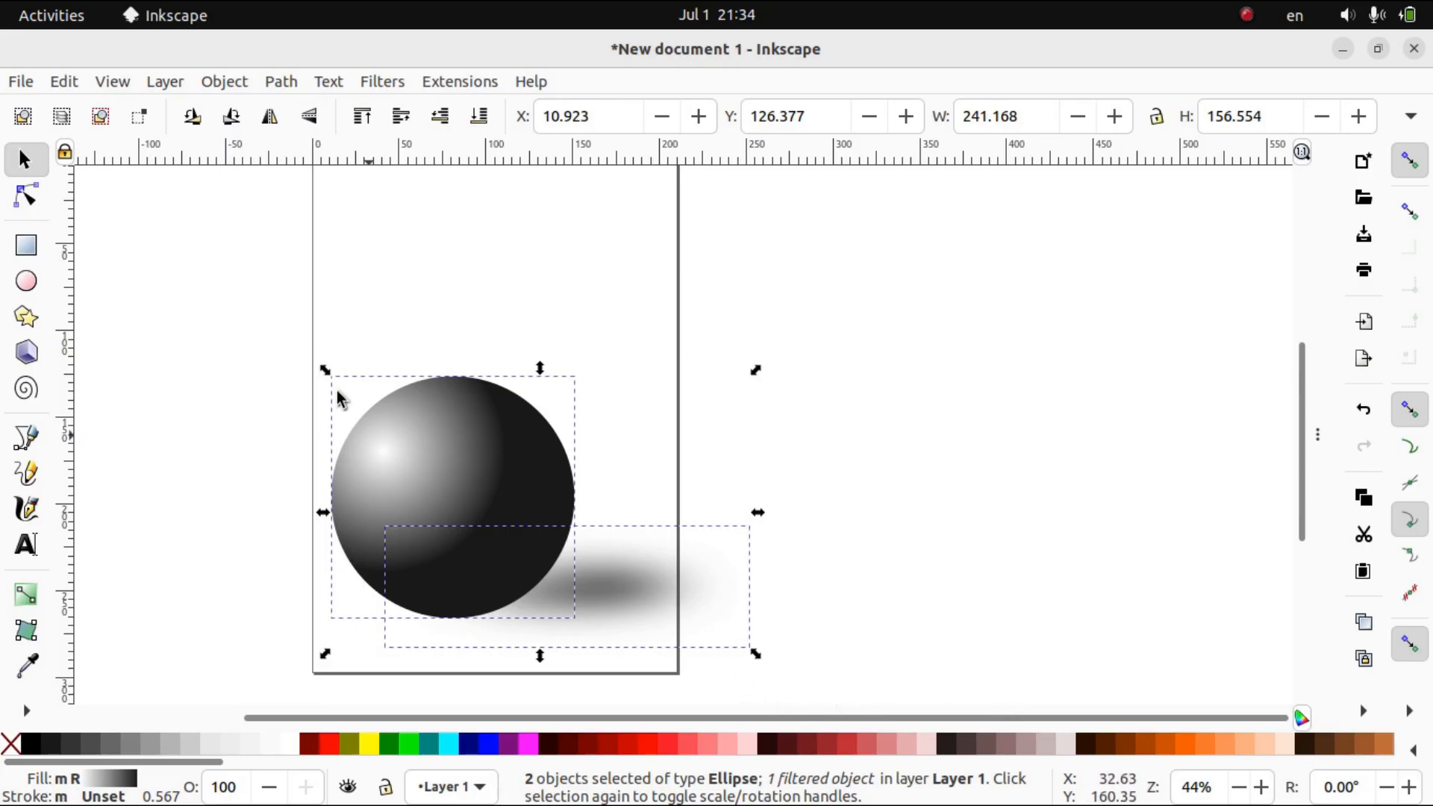
pyautogui.click(203, 83)
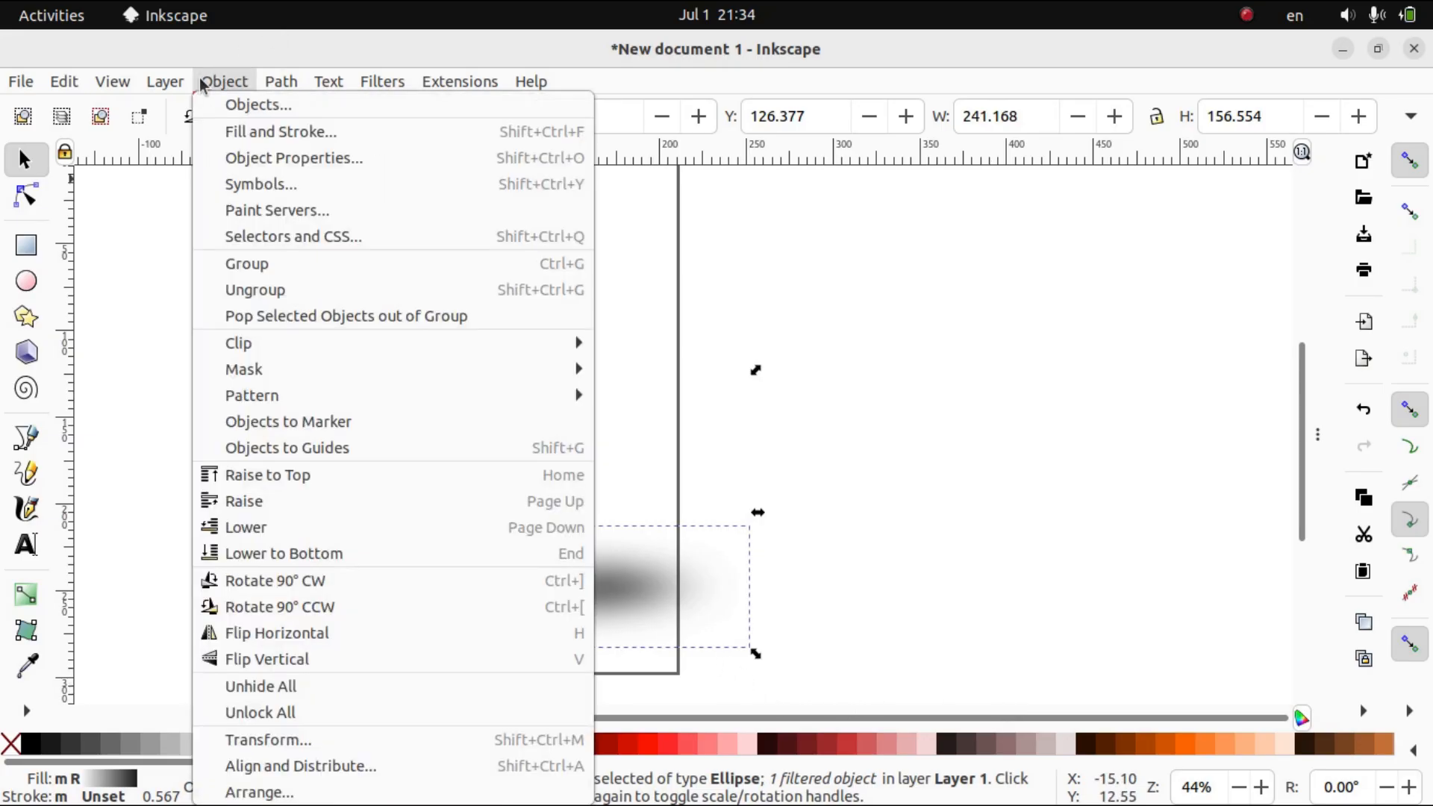
pyautogui.click(291, 264)
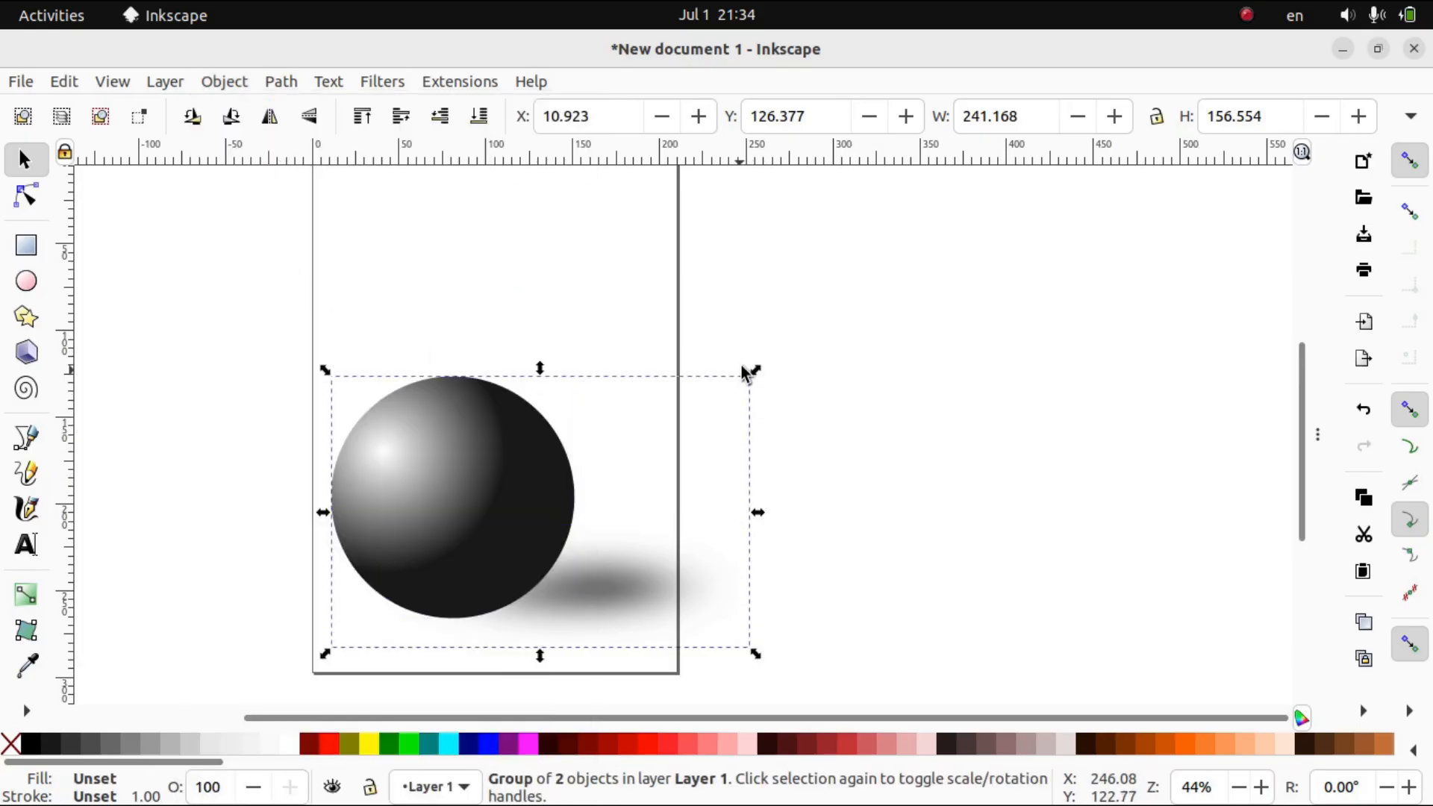
# Scale the grouped ball and shadow to about 238 by 146 mm and move the group up to the middle of the page.
pyautogui.moveTo(754, 371)
pyautogui.mouseDown()
pyautogui.moveTo(718, 414)
pyautogui.moveTo(708, 404)
pyautogui.moveTo(713, 374)
pyautogui.moveTo(746, 394)
pyautogui.mouseUp()
pyautogui.moveTo(512, 505); pyautogui.dragTo(498, 369)
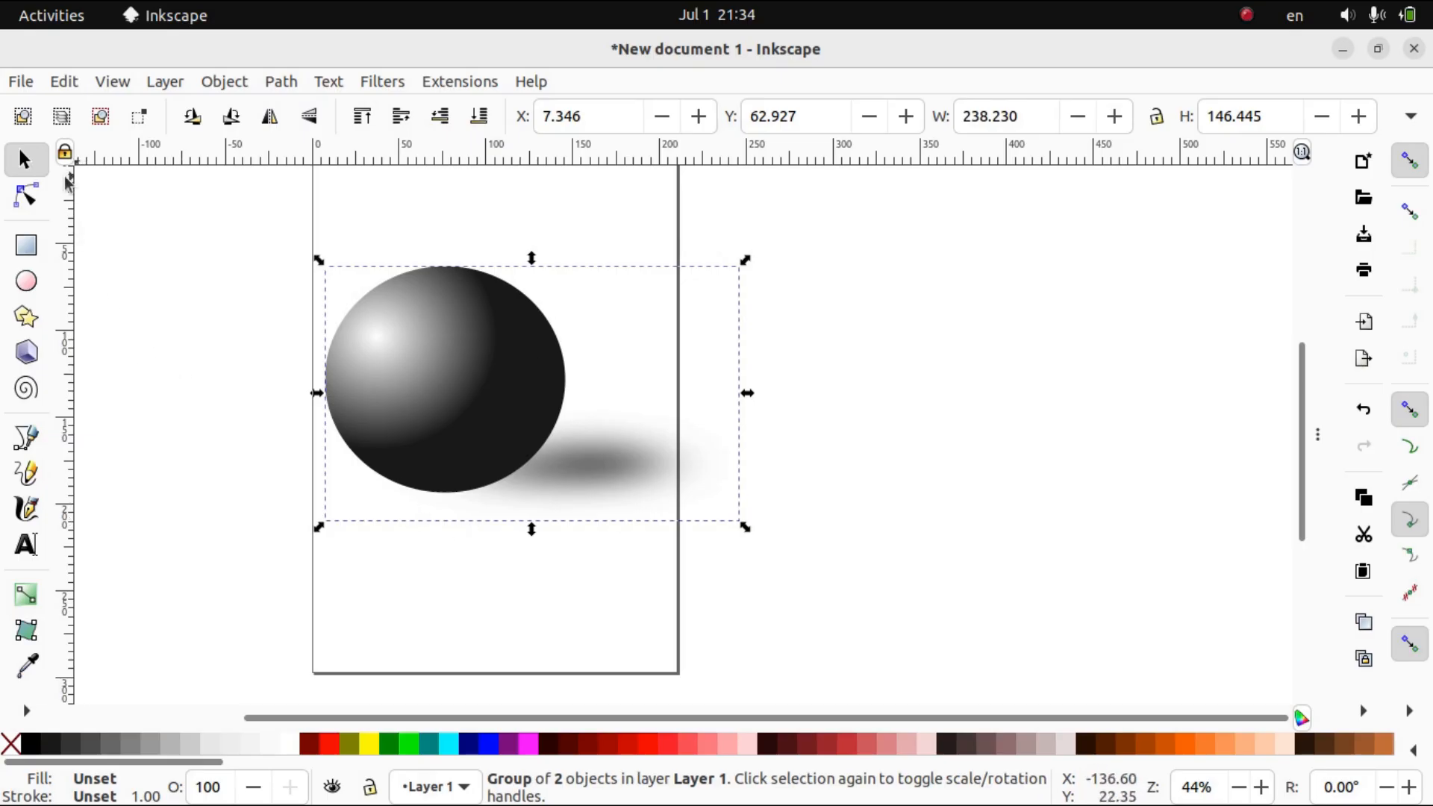
# Resize the page to fit the selected ball-and-shadow group in the document properties, and collapse the settings area.
pyautogui.click(22, 81)
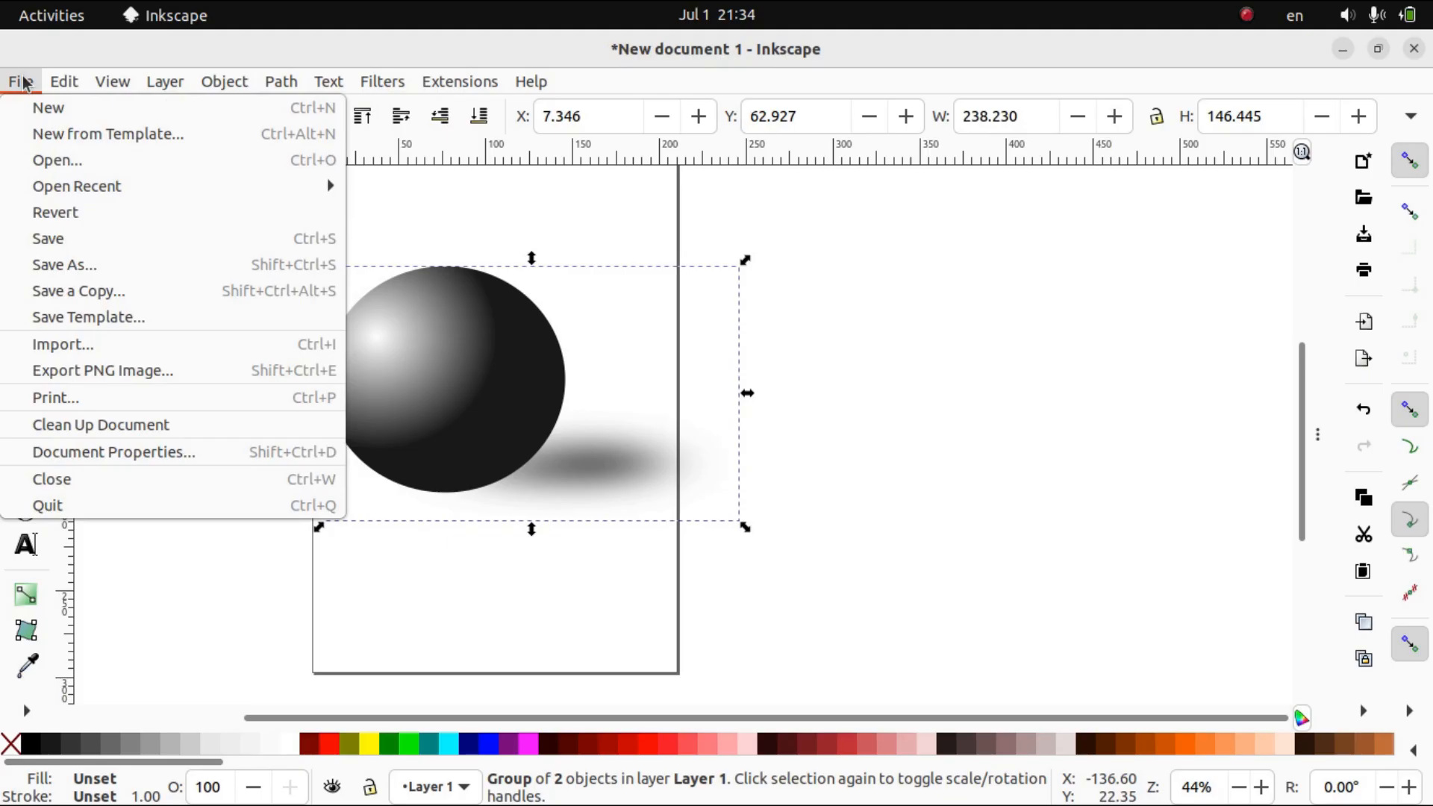
pyautogui.click(109, 452)
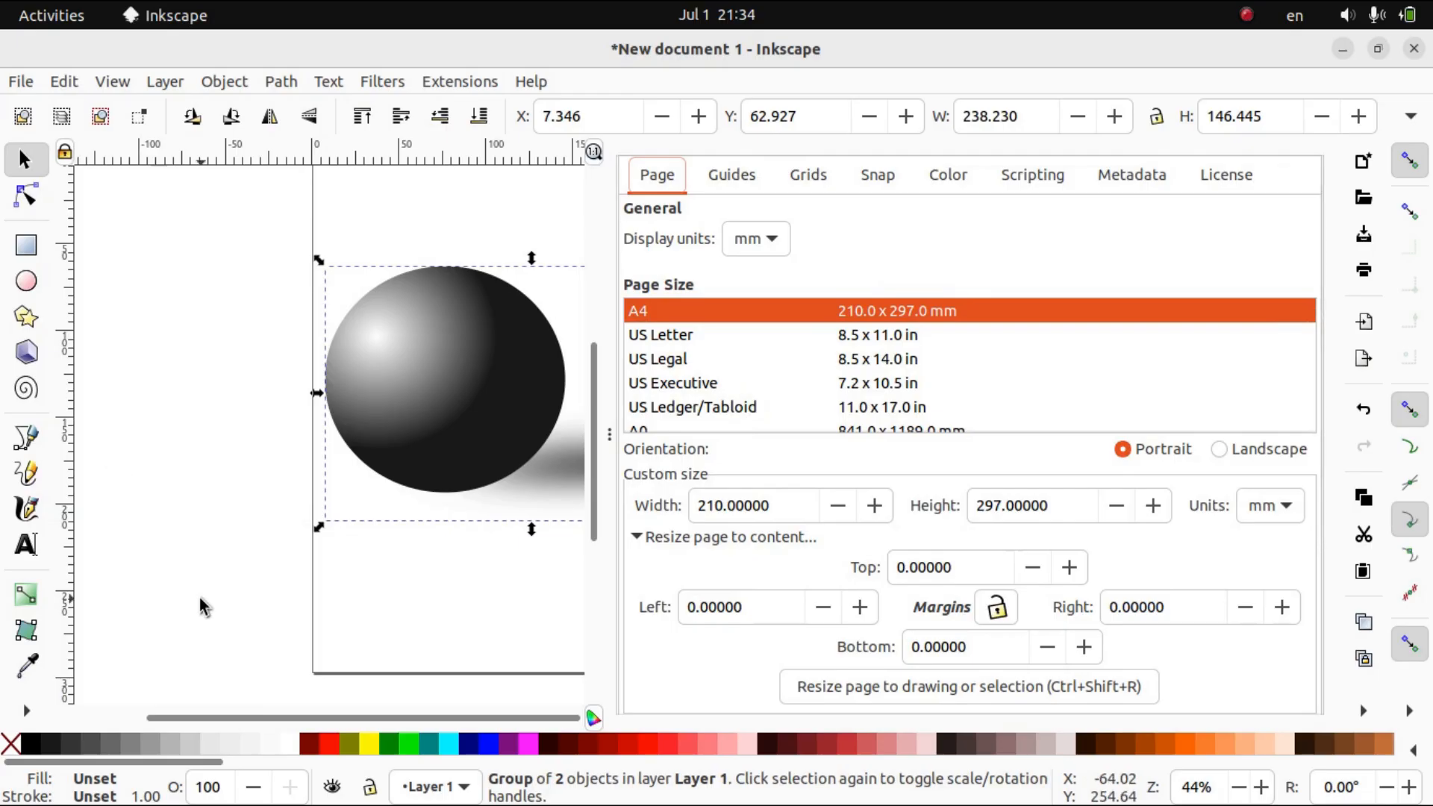
pyautogui.click(635, 537)
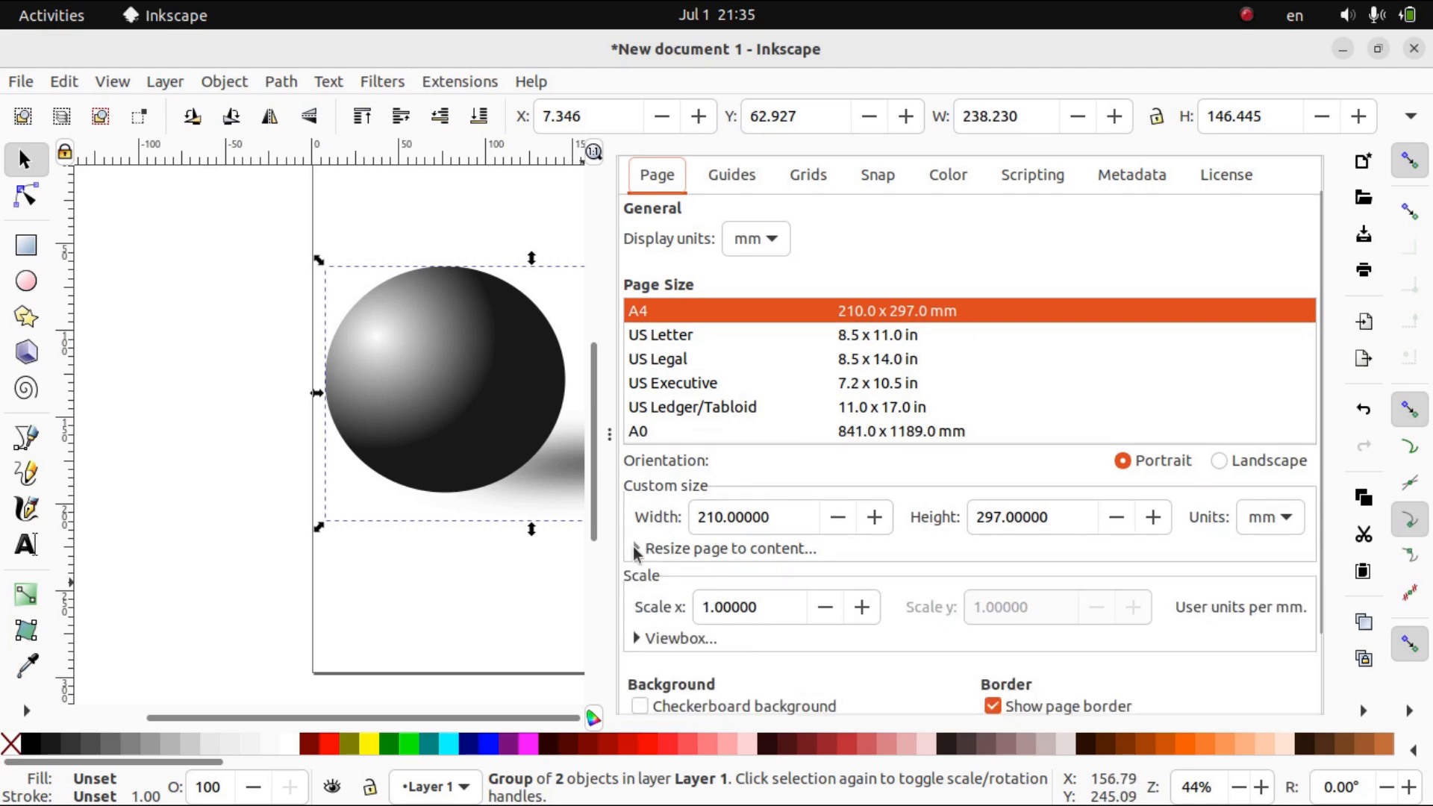
pyautogui.click(636, 550)
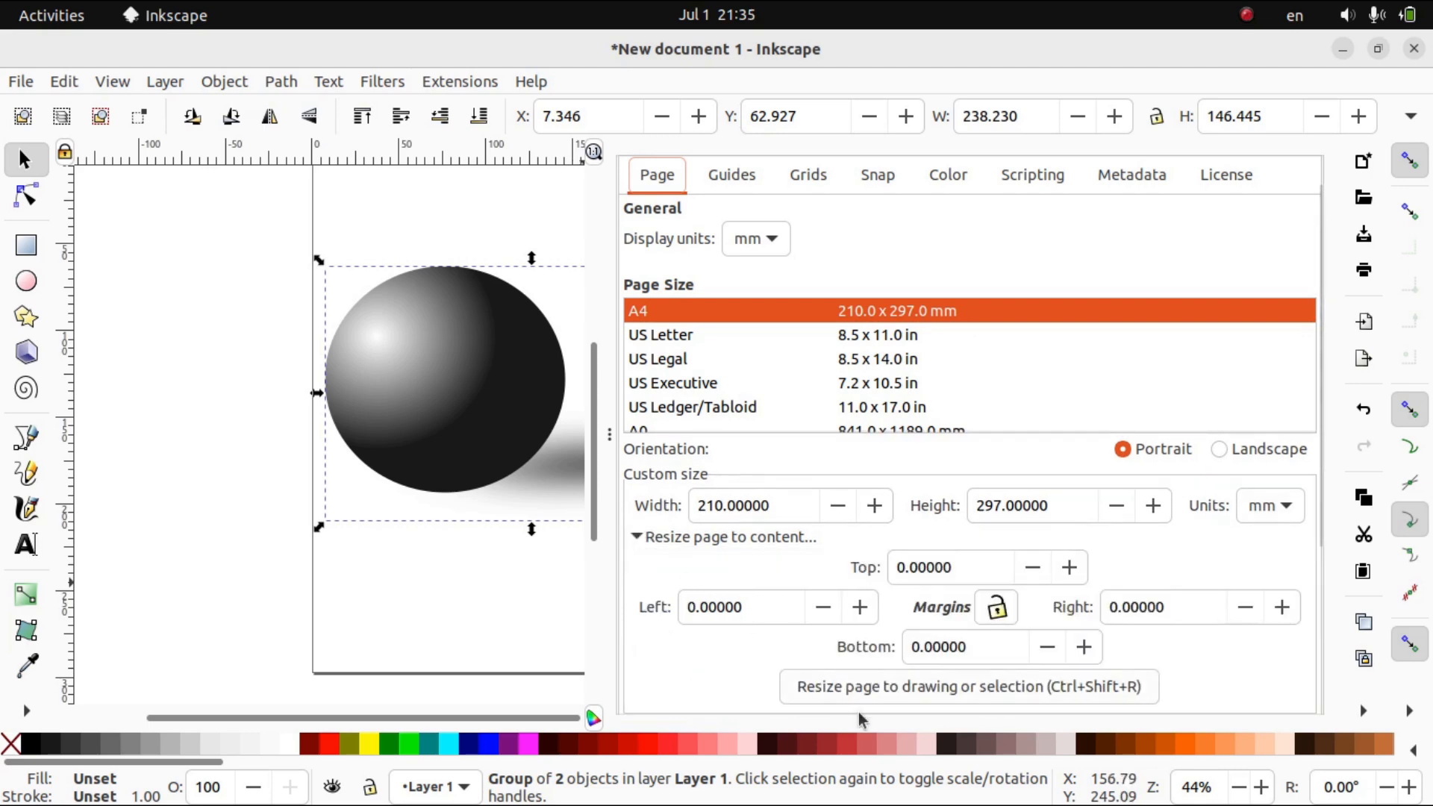
pyautogui.click(986, 696)
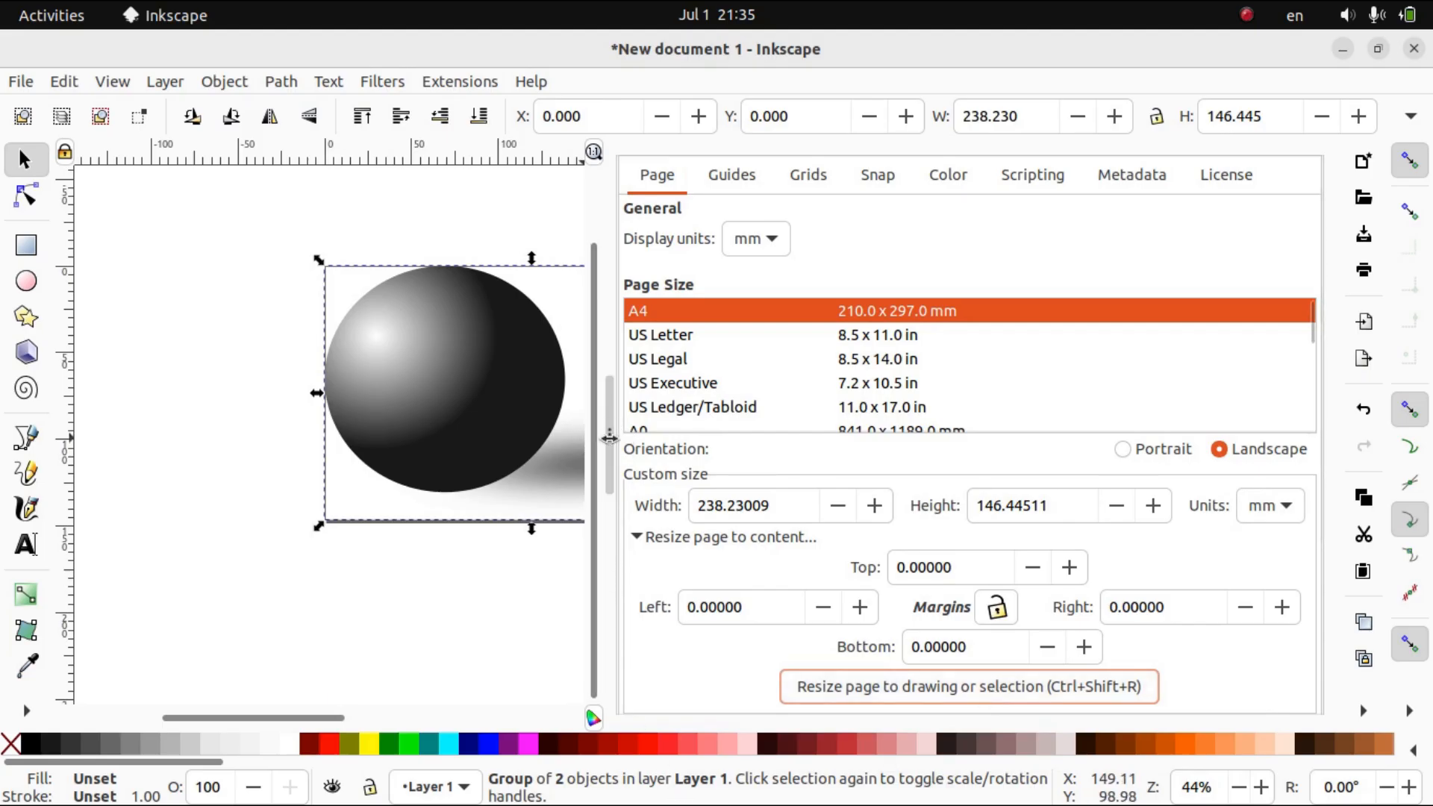
pyautogui.moveTo(610, 437); pyautogui.dragTo(1430, 464)
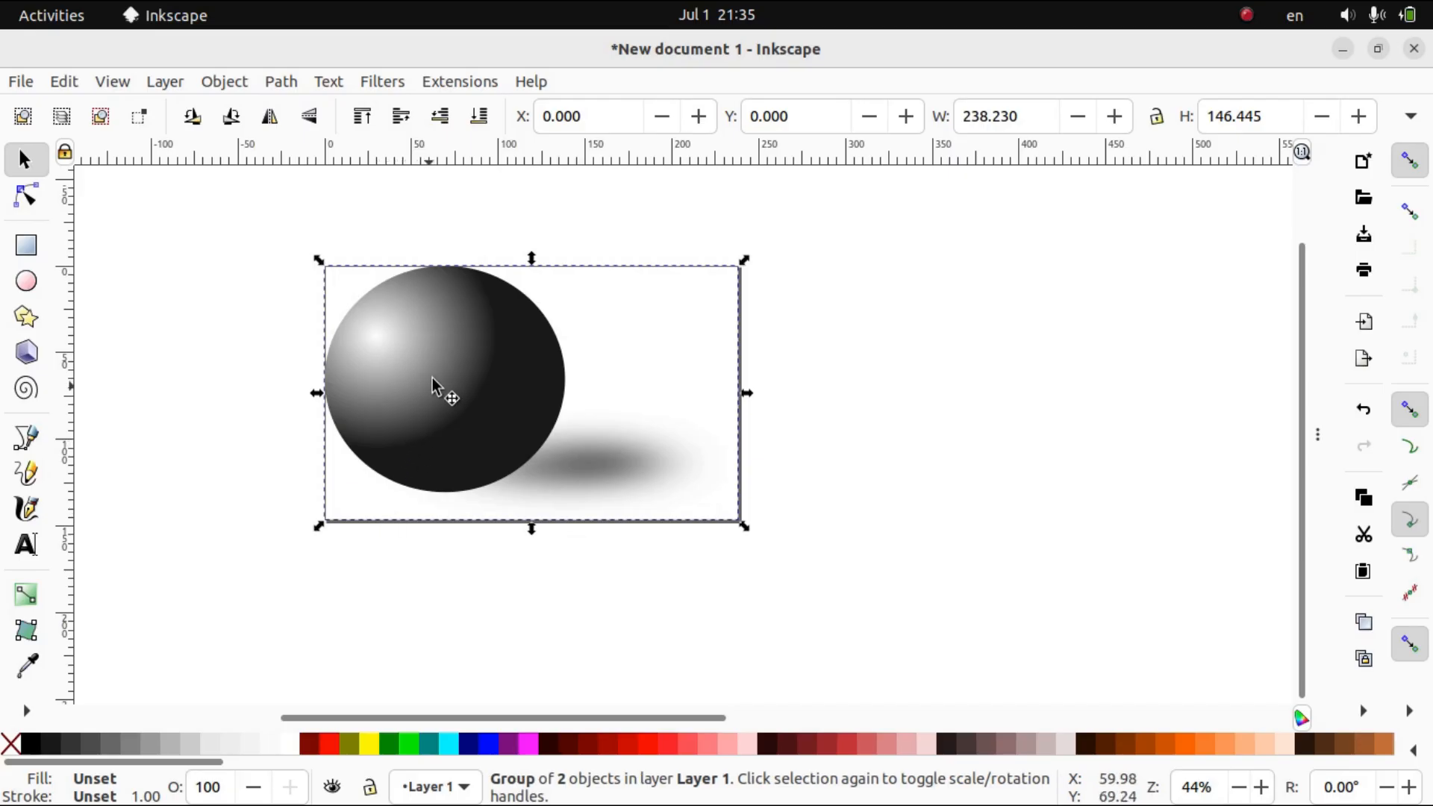
# Move the grouped ball and shadow about 22 mm to the right on the resized page and deselect it.
pyautogui.moveTo(436, 370); pyautogui.dragTo(479, 372)
pyautogui.click(964, 599)
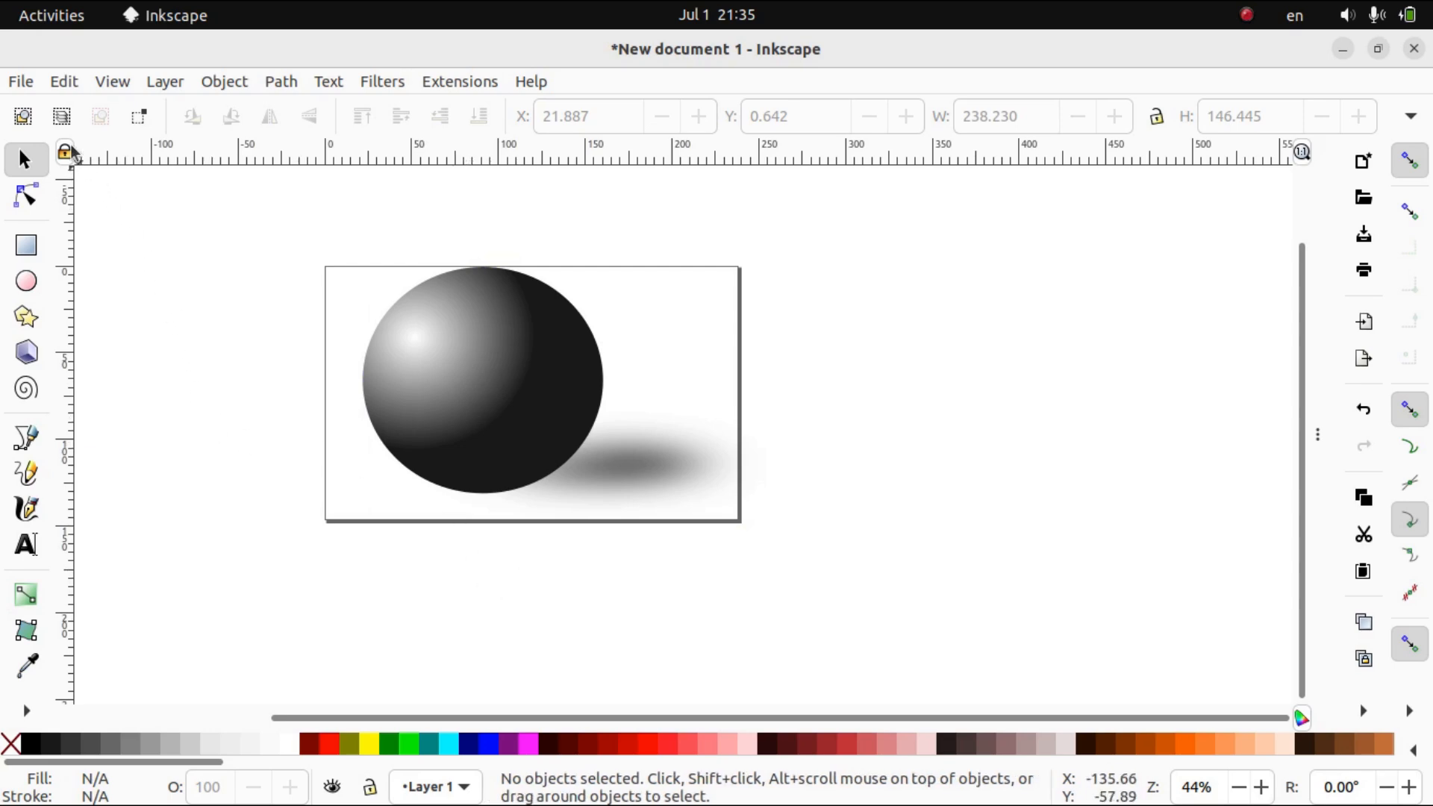
pyautogui.click(20, 83)
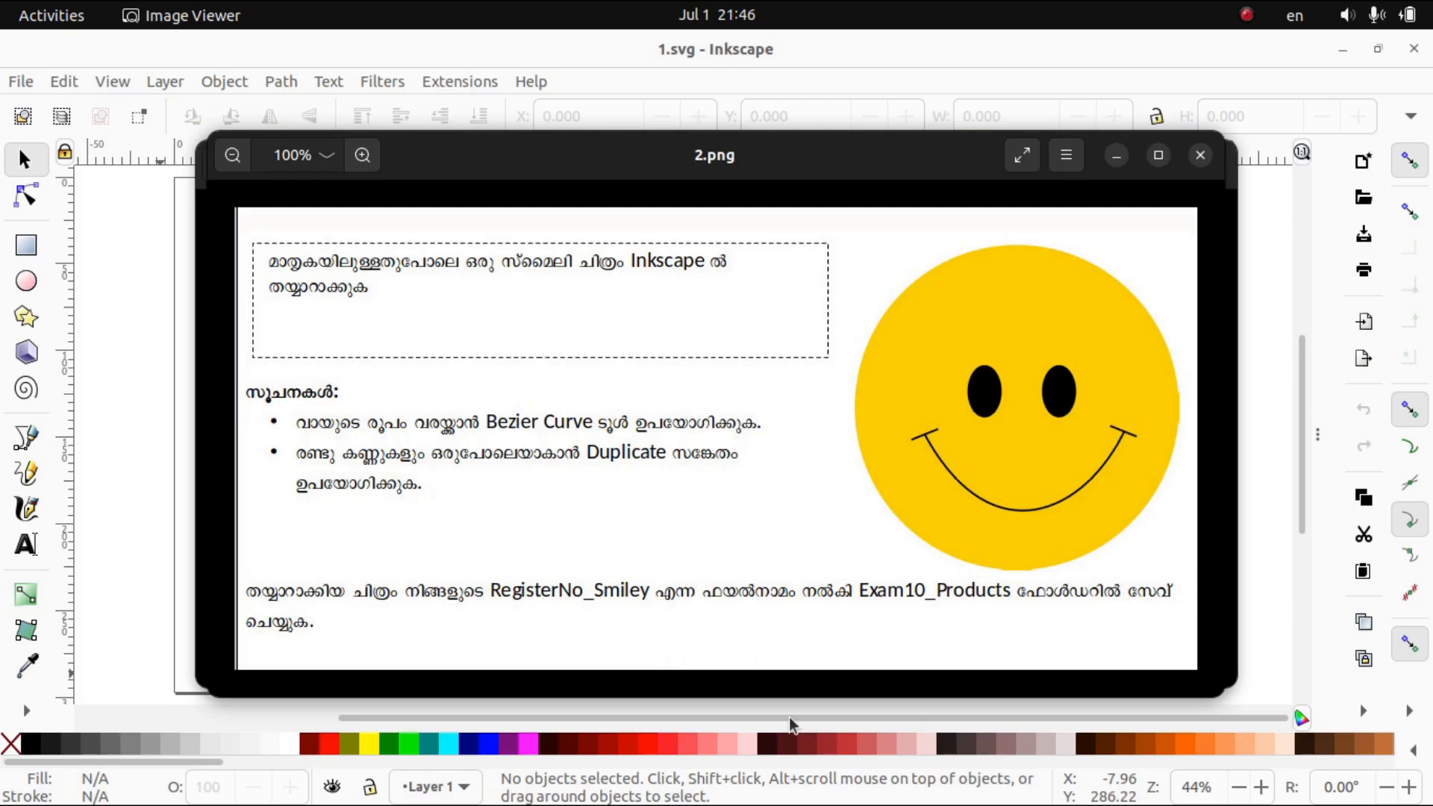
# Minimize the smiley reference image and draw a yellow ellipse about 170 mm wide and 145 mm high as the face.
pyautogui.click(1117, 155)
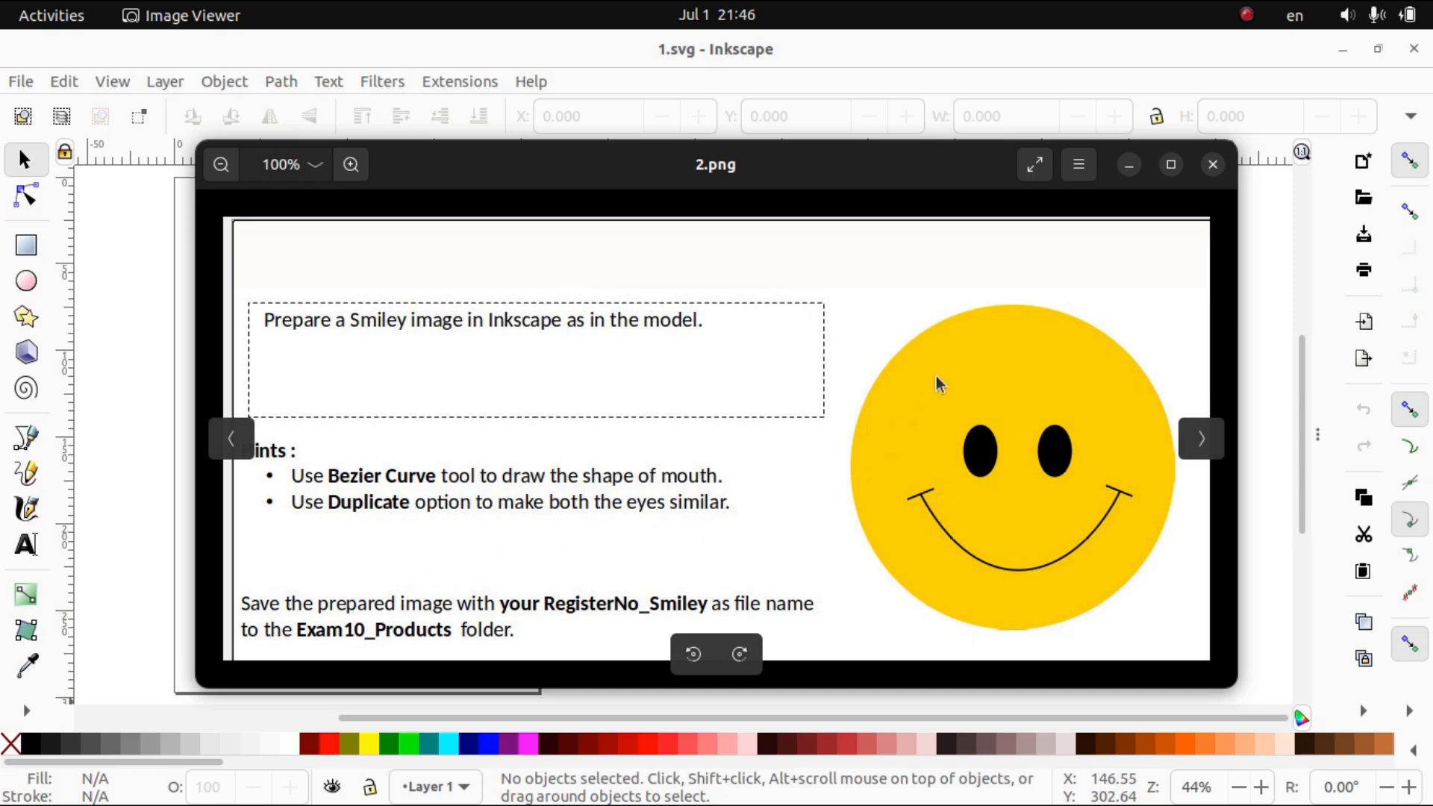
pyautogui.click(1130, 164)
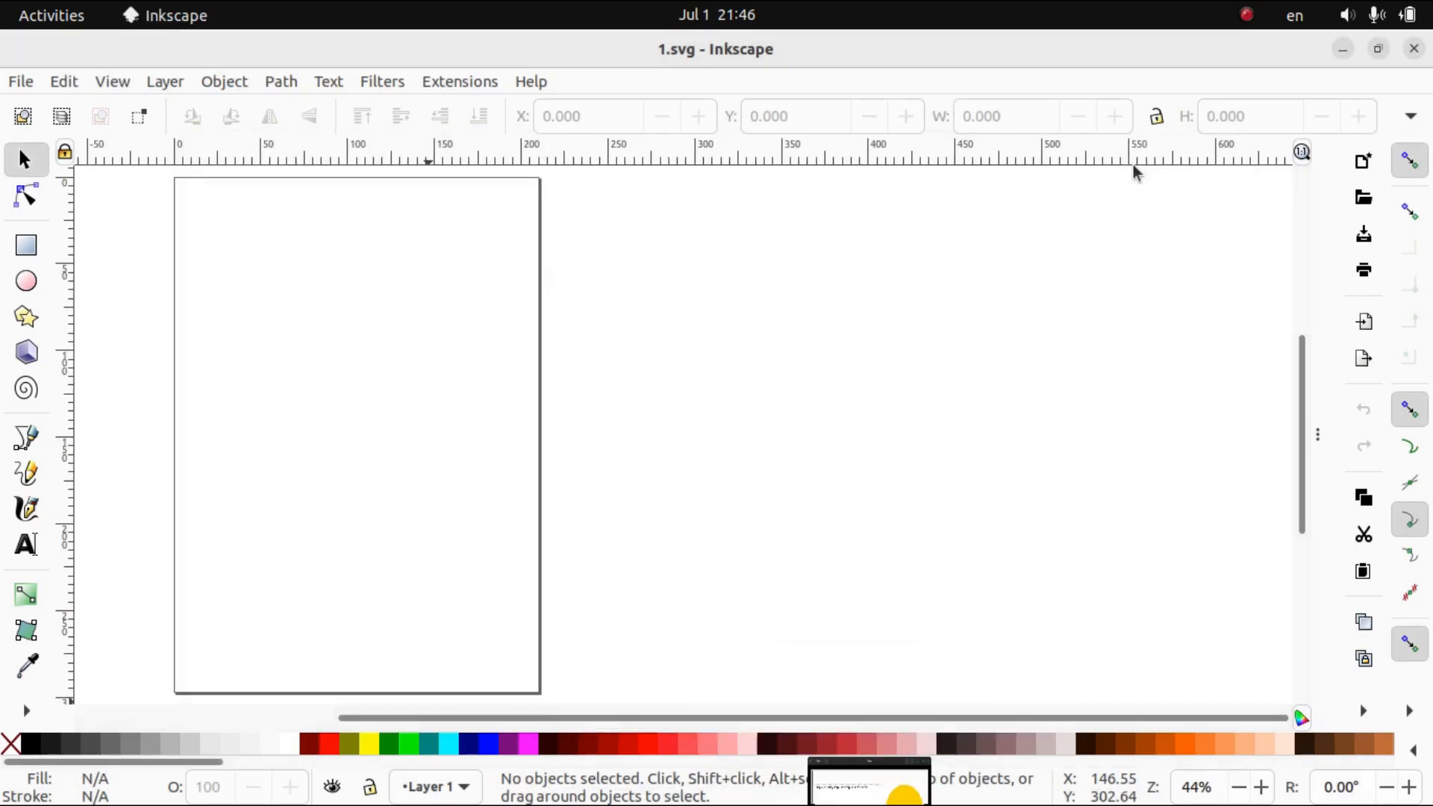
pyautogui.click(27, 280)
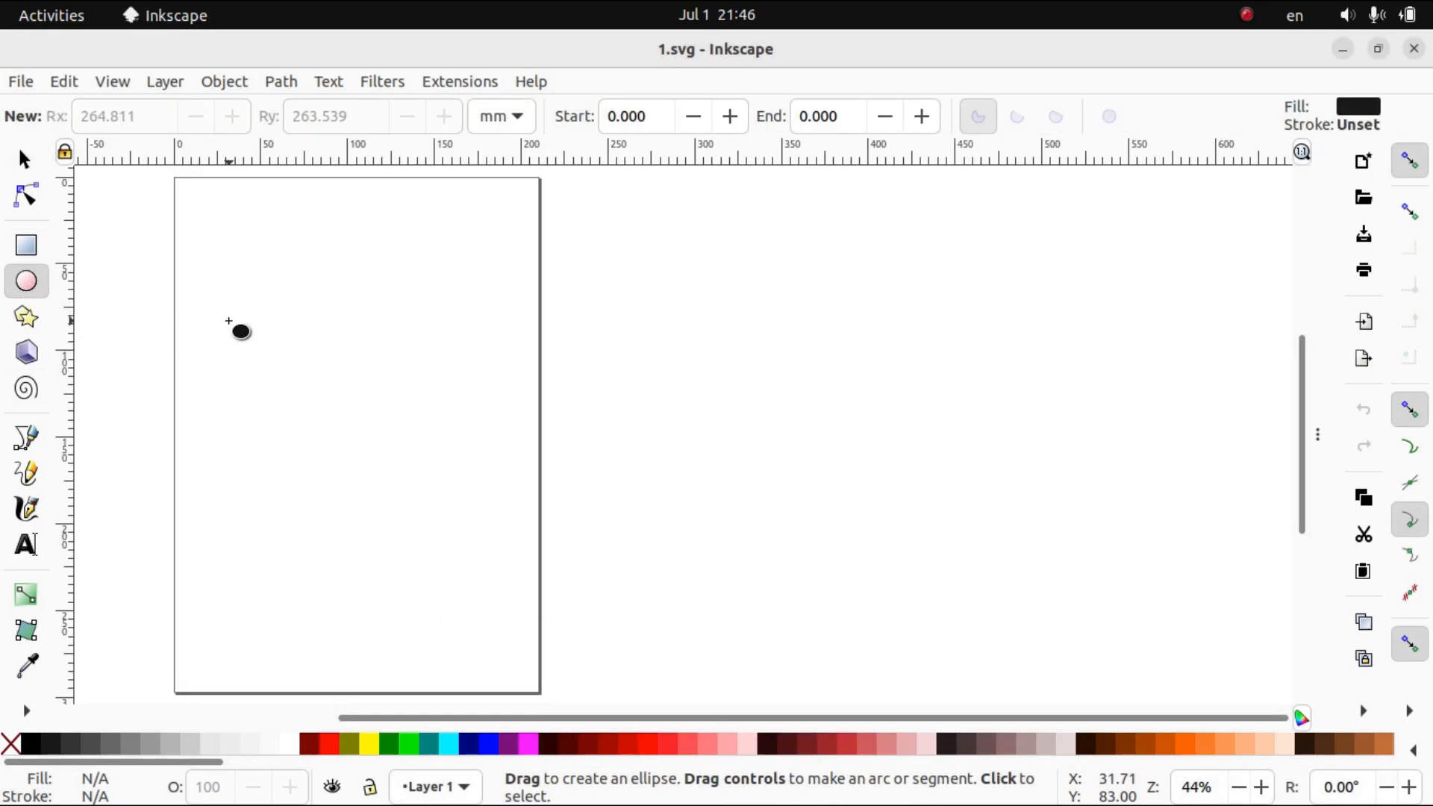
pyautogui.moveTo(229, 321); pyautogui.dragTo(523, 576)
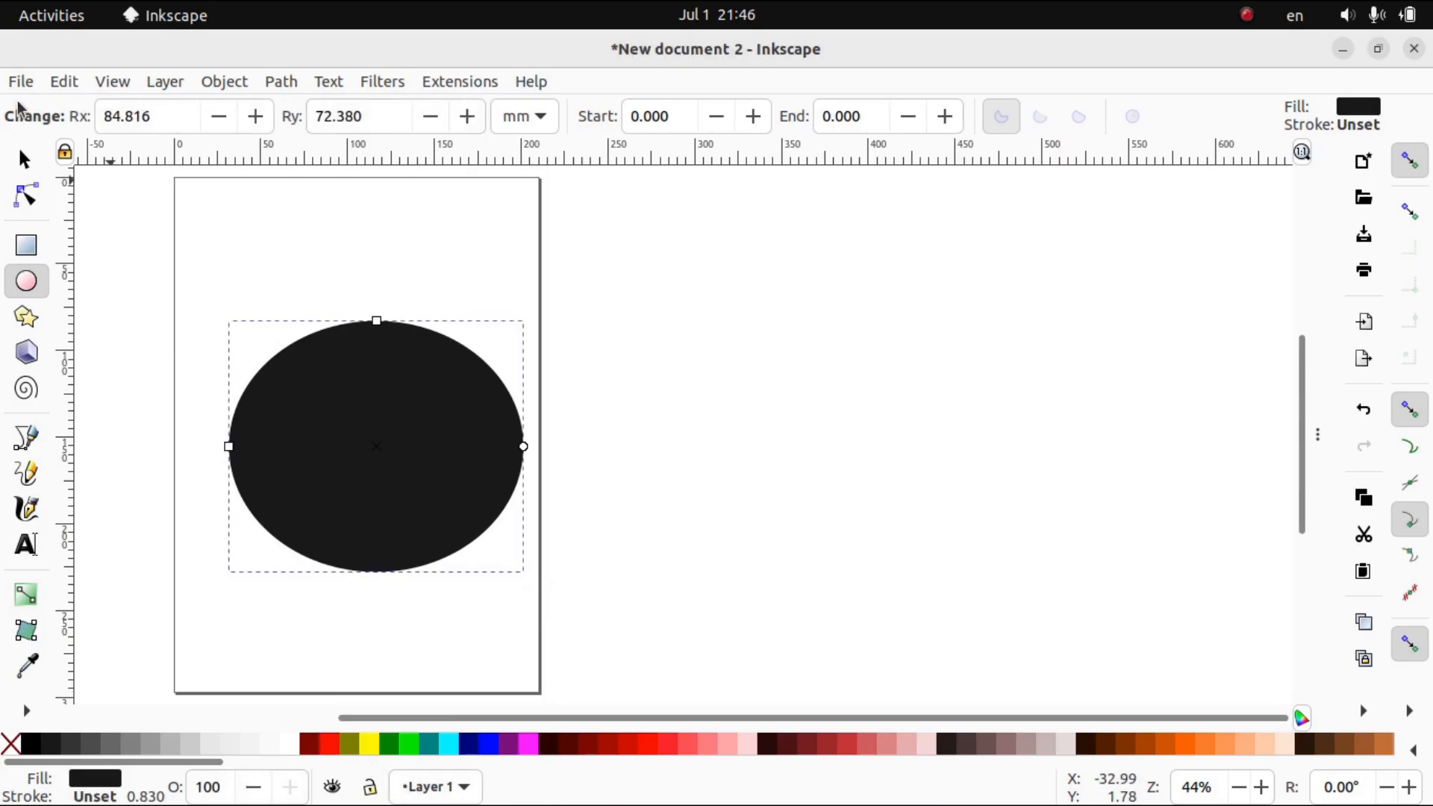
pyautogui.click(24, 159)
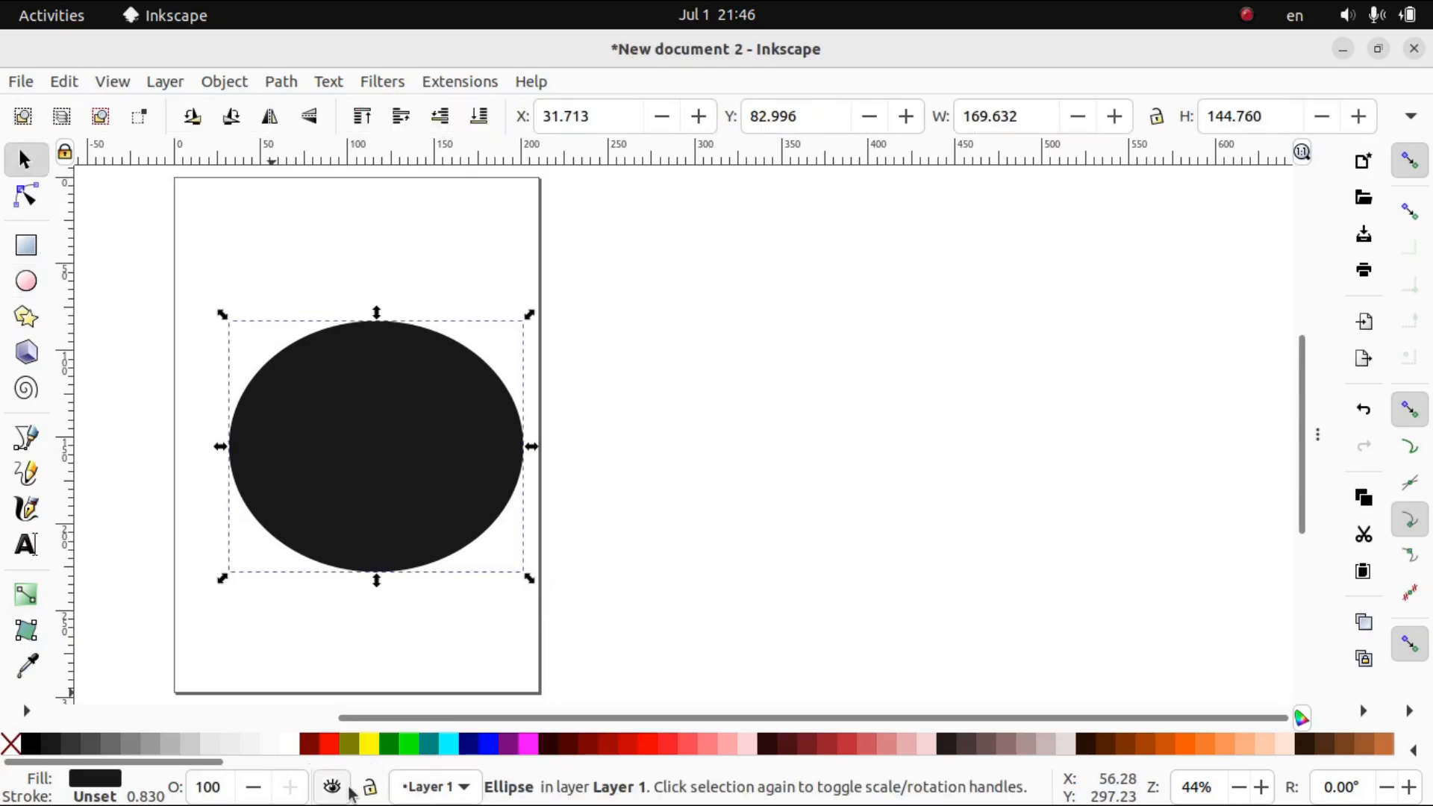
pyautogui.click(369, 743)
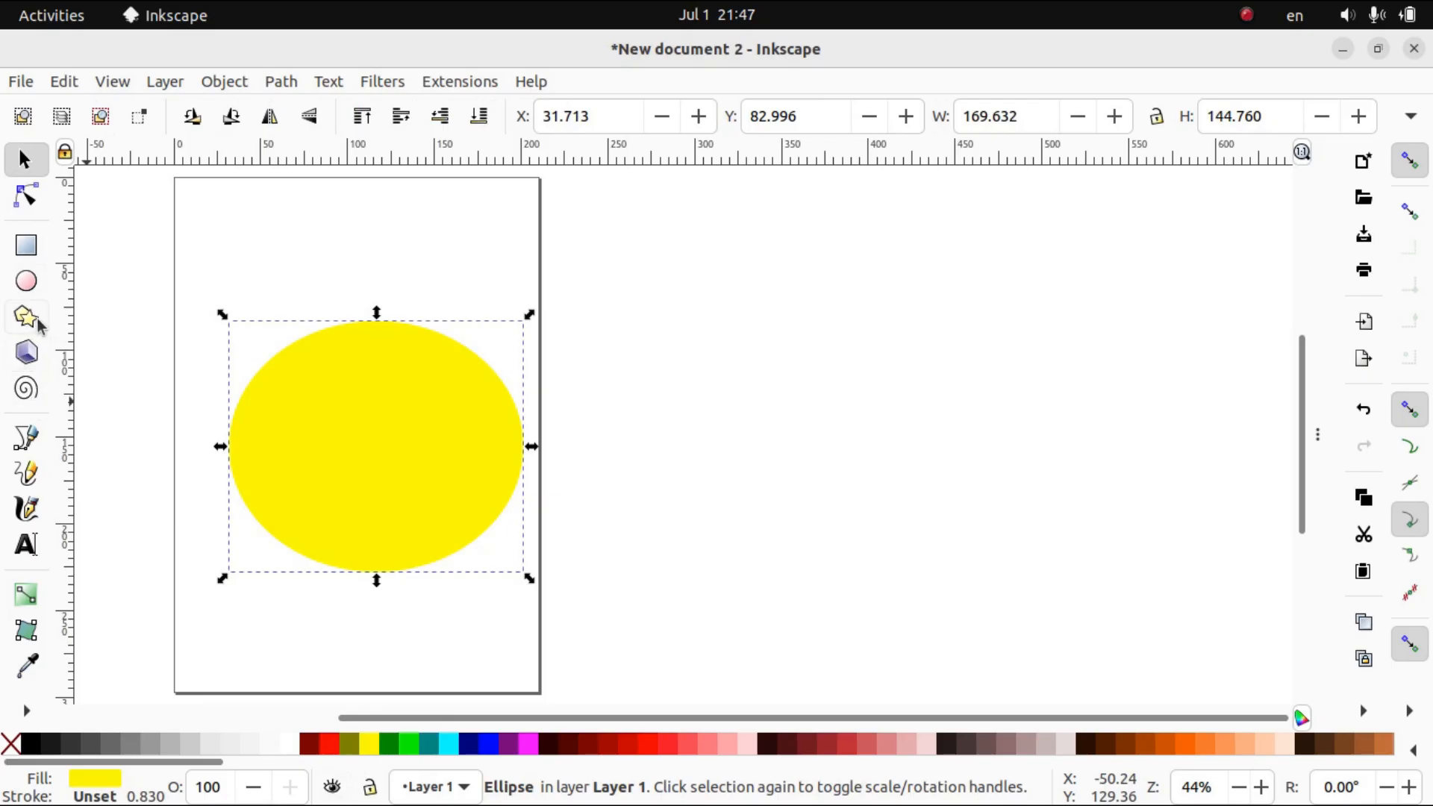
# Draw an upright ellipse about 22 by 32 mm beside the page, check it against the reference image, and fill it black.
pyautogui.click(28, 284)
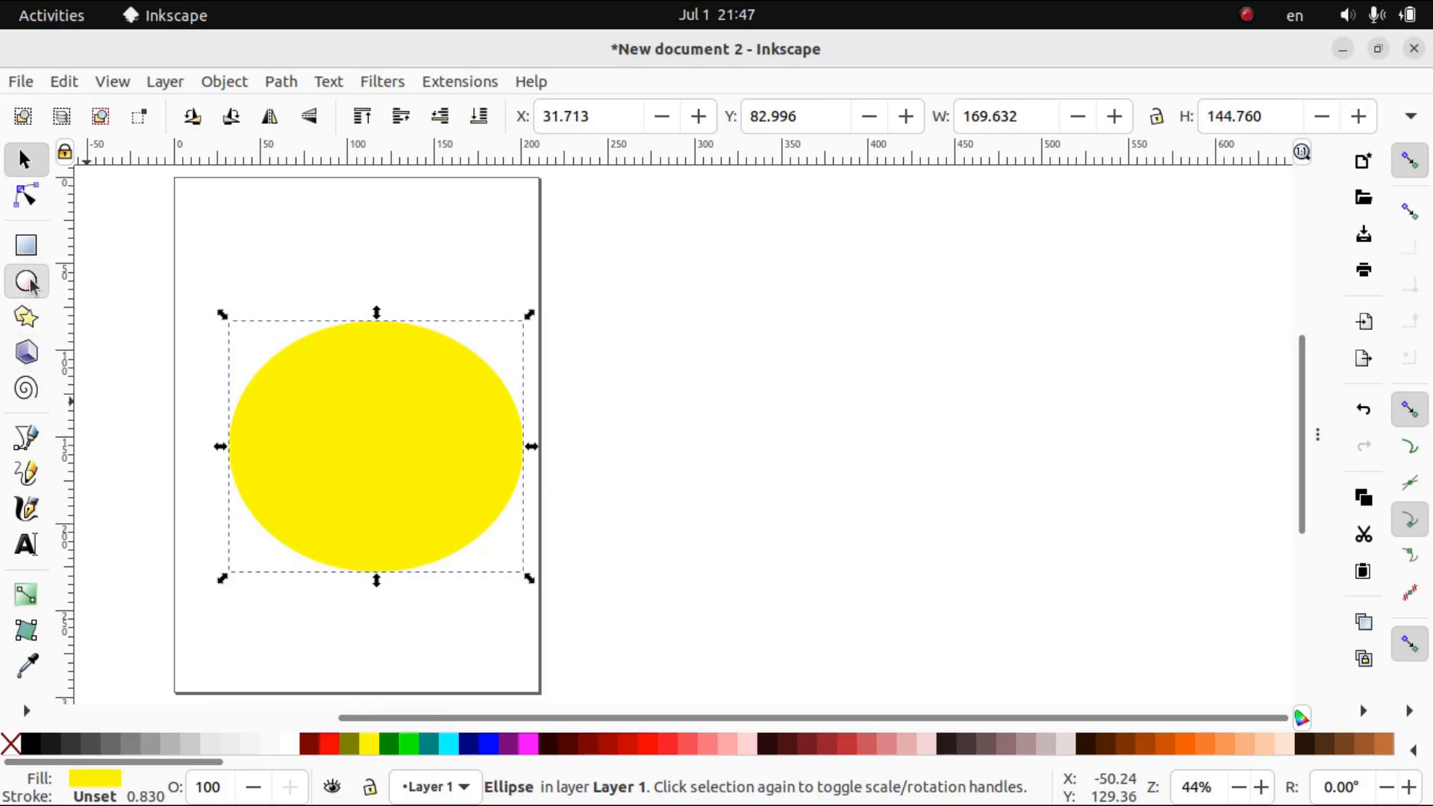
pyautogui.moveTo(685, 398); pyautogui.dragTo(721, 453)
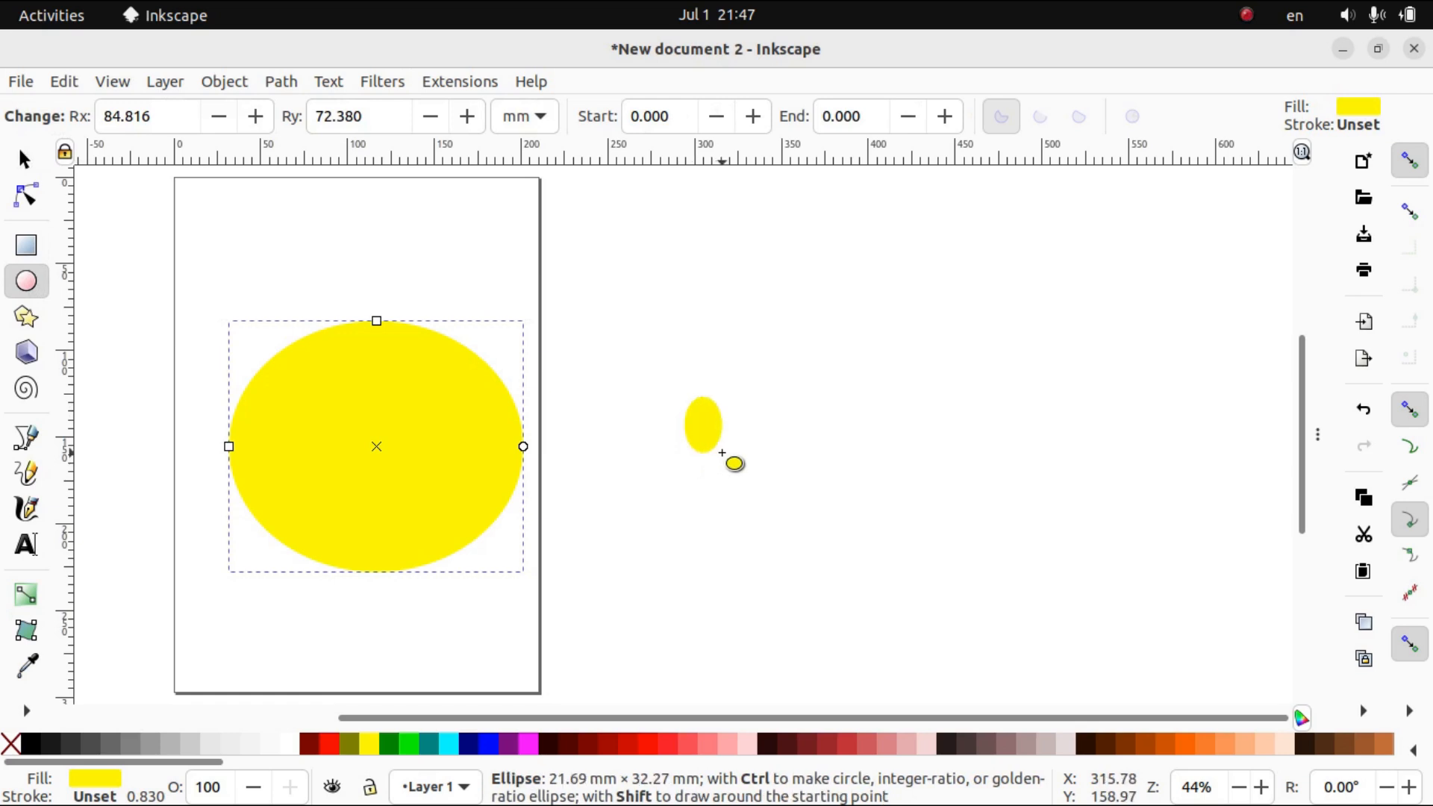
pyautogui.moveTo(722, 453); pyautogui.dragTo(722, 453)
pyautogui.moveTo(873, 803)
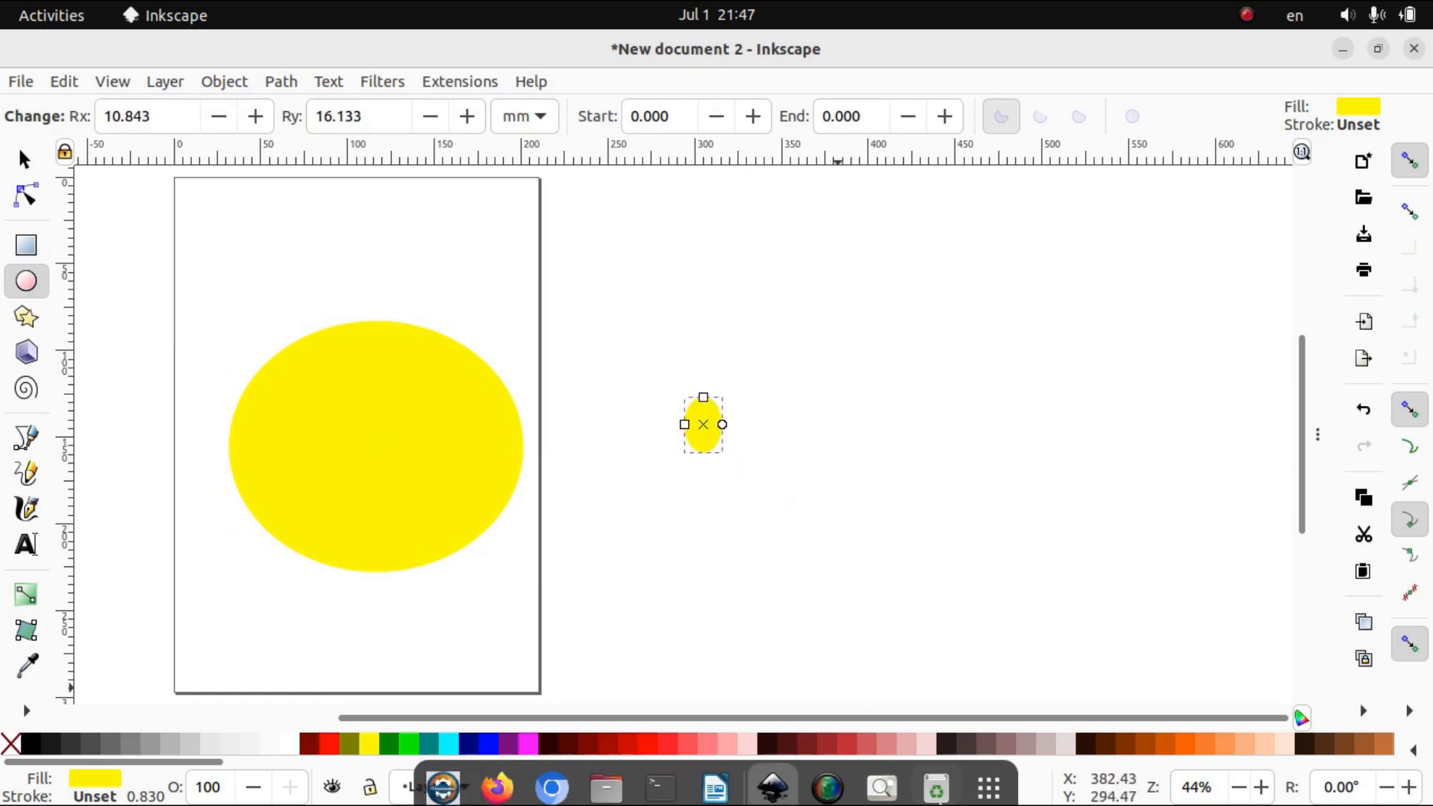
pyautogui.click(878, 780)
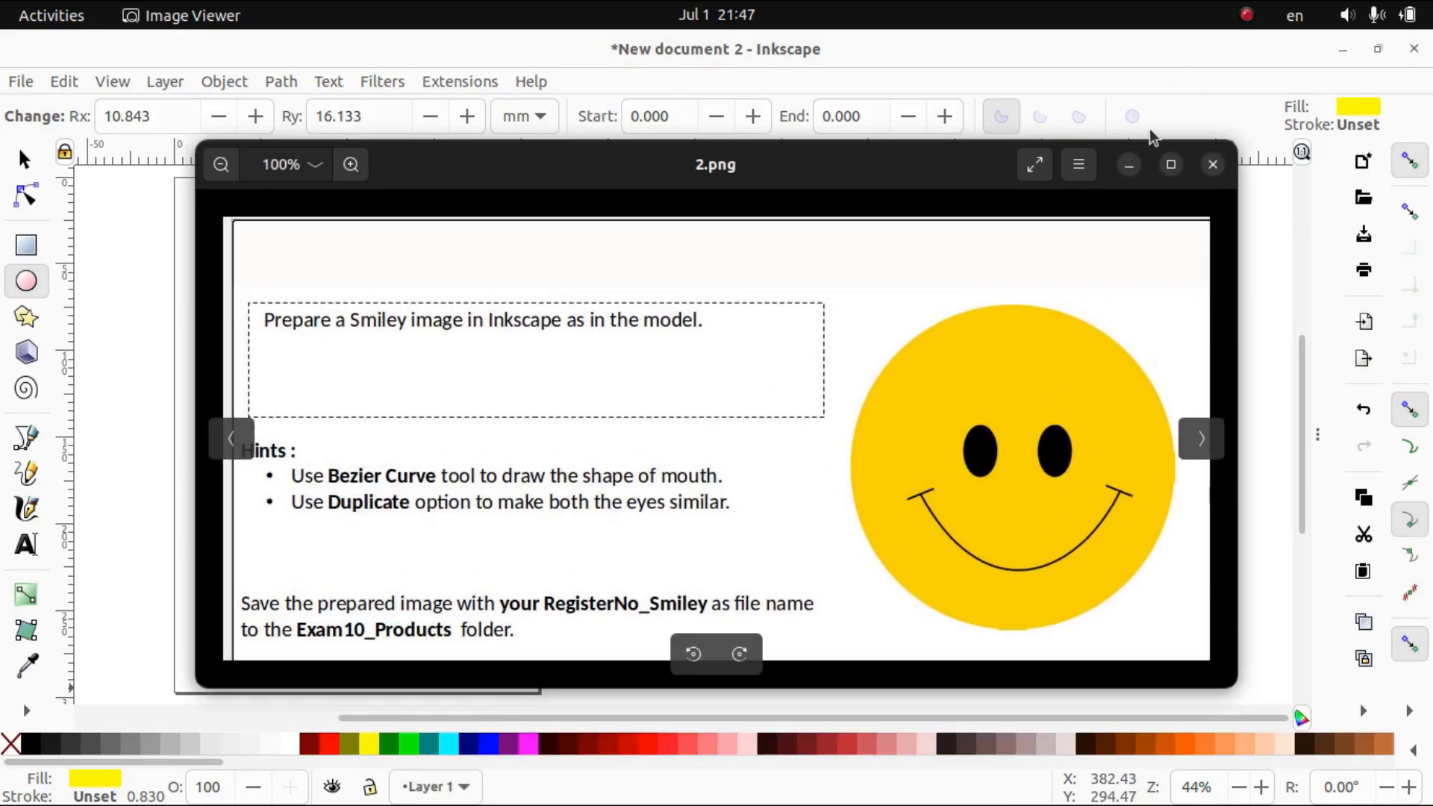
pyautogui.click(1135, 169)
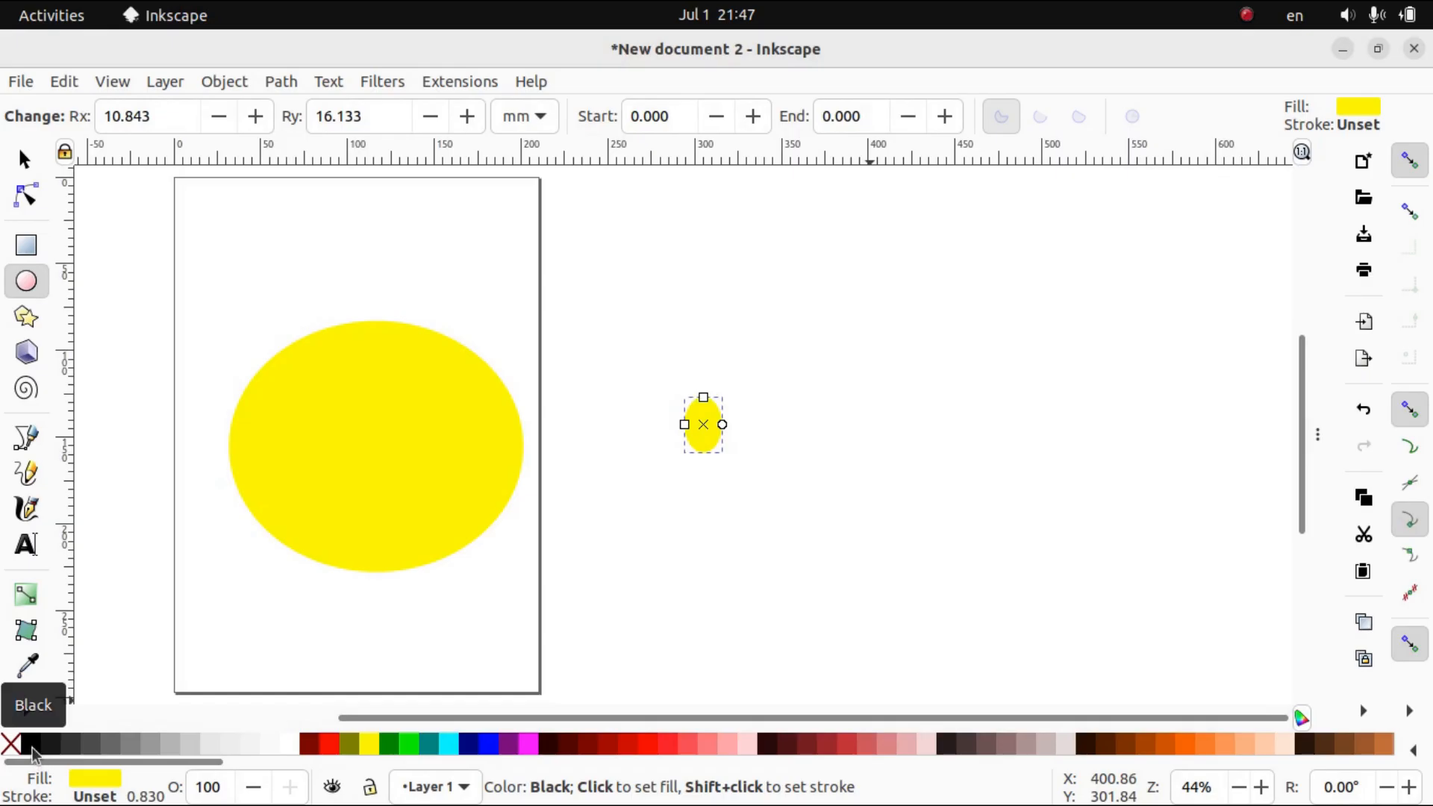
pyautogui.click(33, 744)
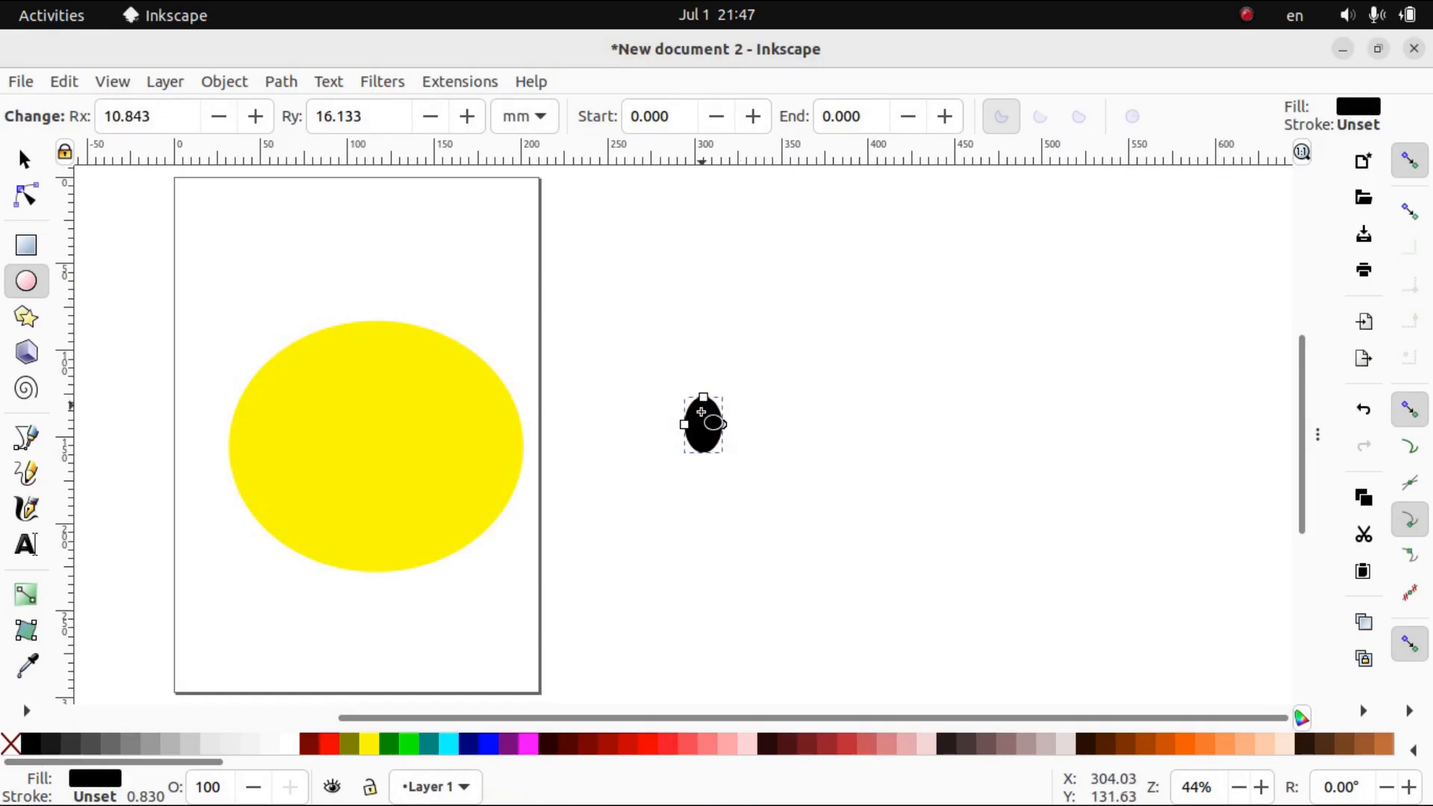
# Place the black ellipse on the face as the left eye and position a duplicate about 40 mm to its right.
pyautogui.click(24, 159)
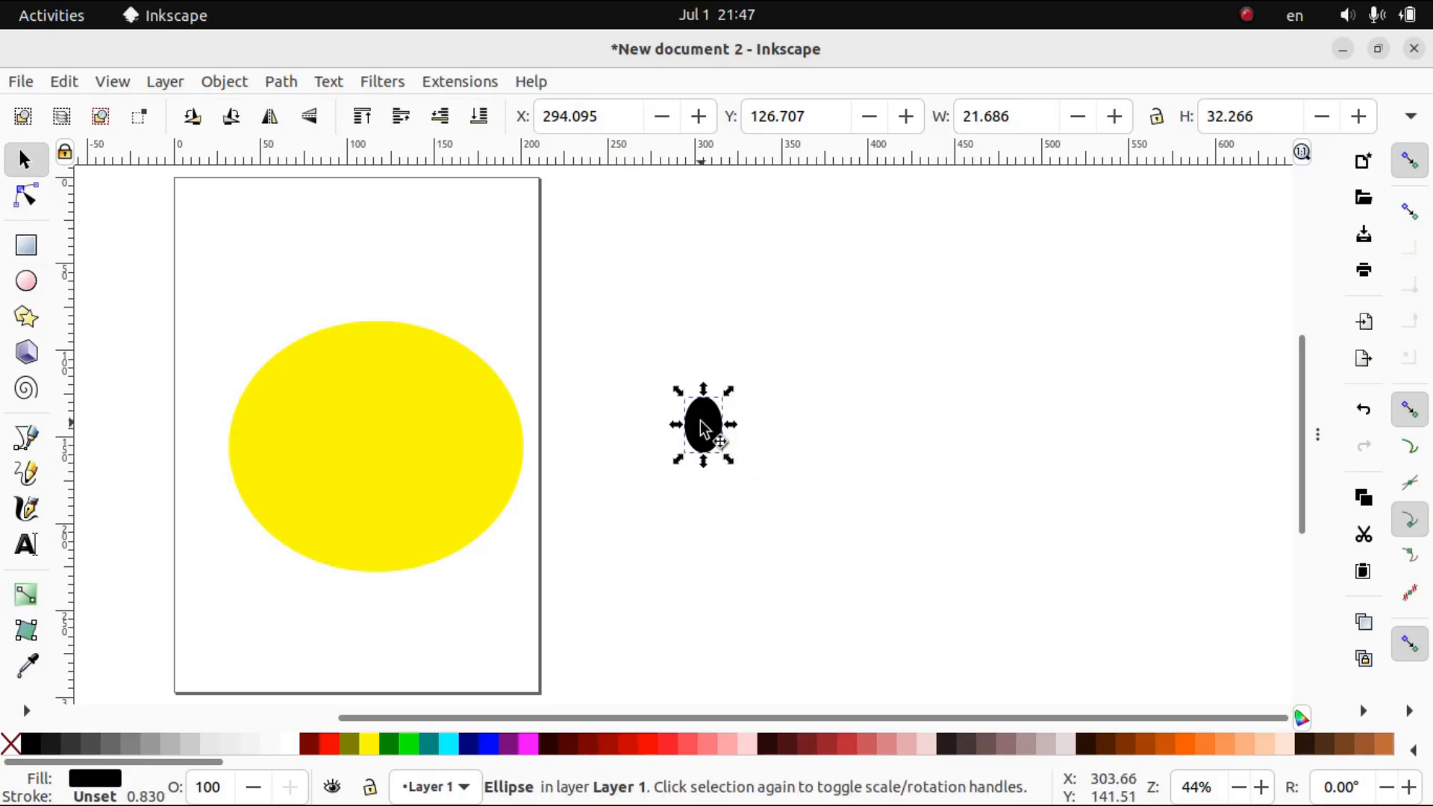
pyautogui.moveTo(701, 427); pyautogui.dragTo(327, 431)
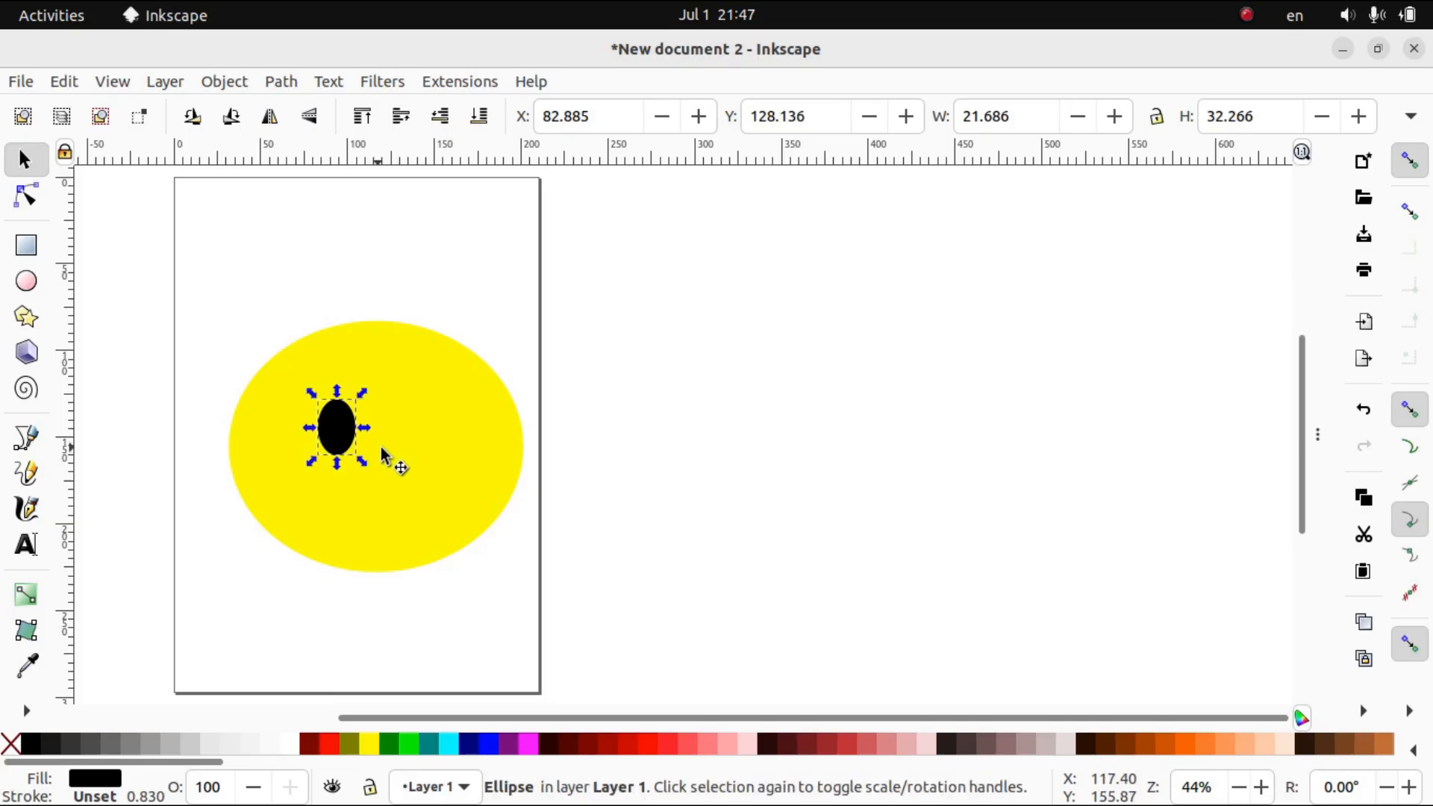
pyautogui.rightClick(338, 422)
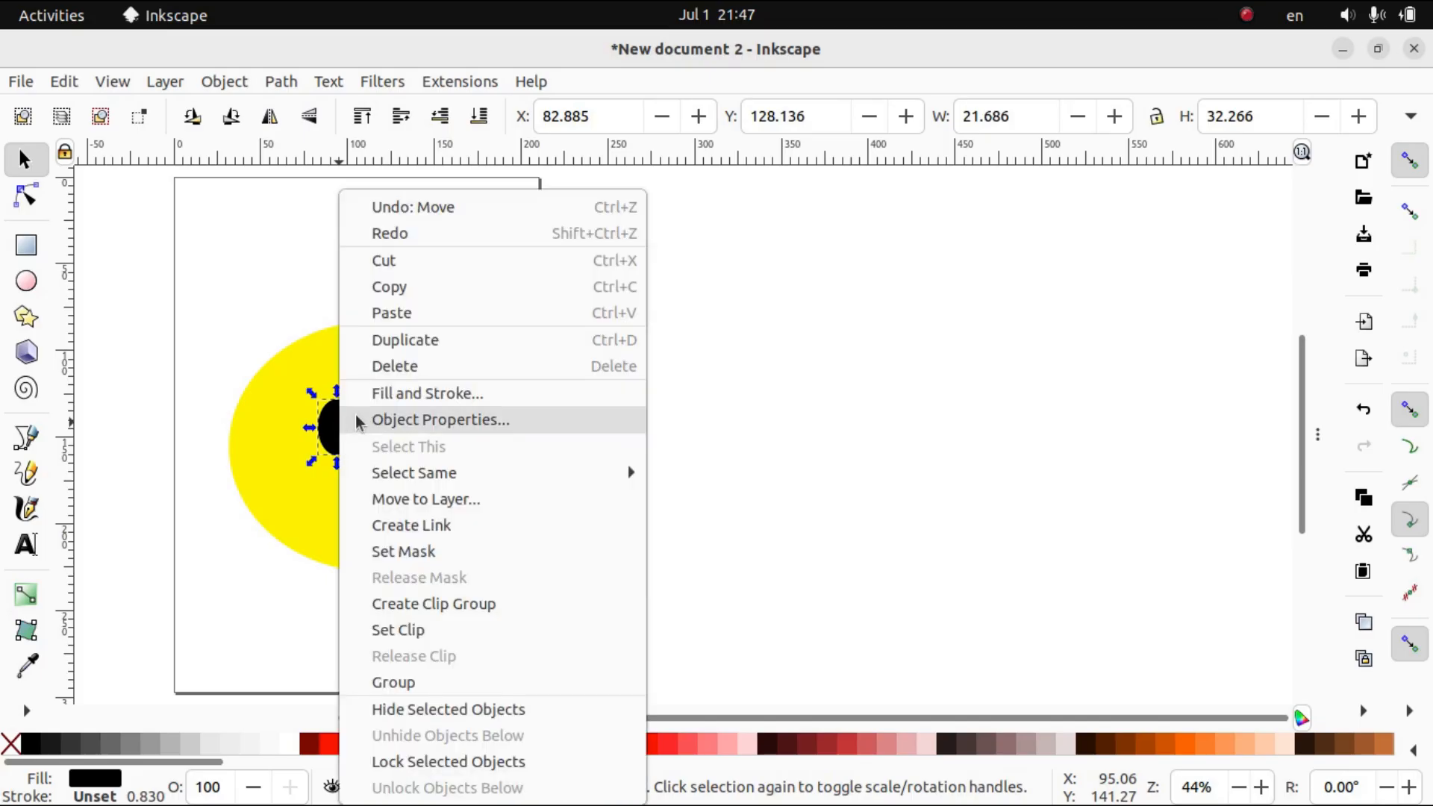
pyautogui.click(476, 340)
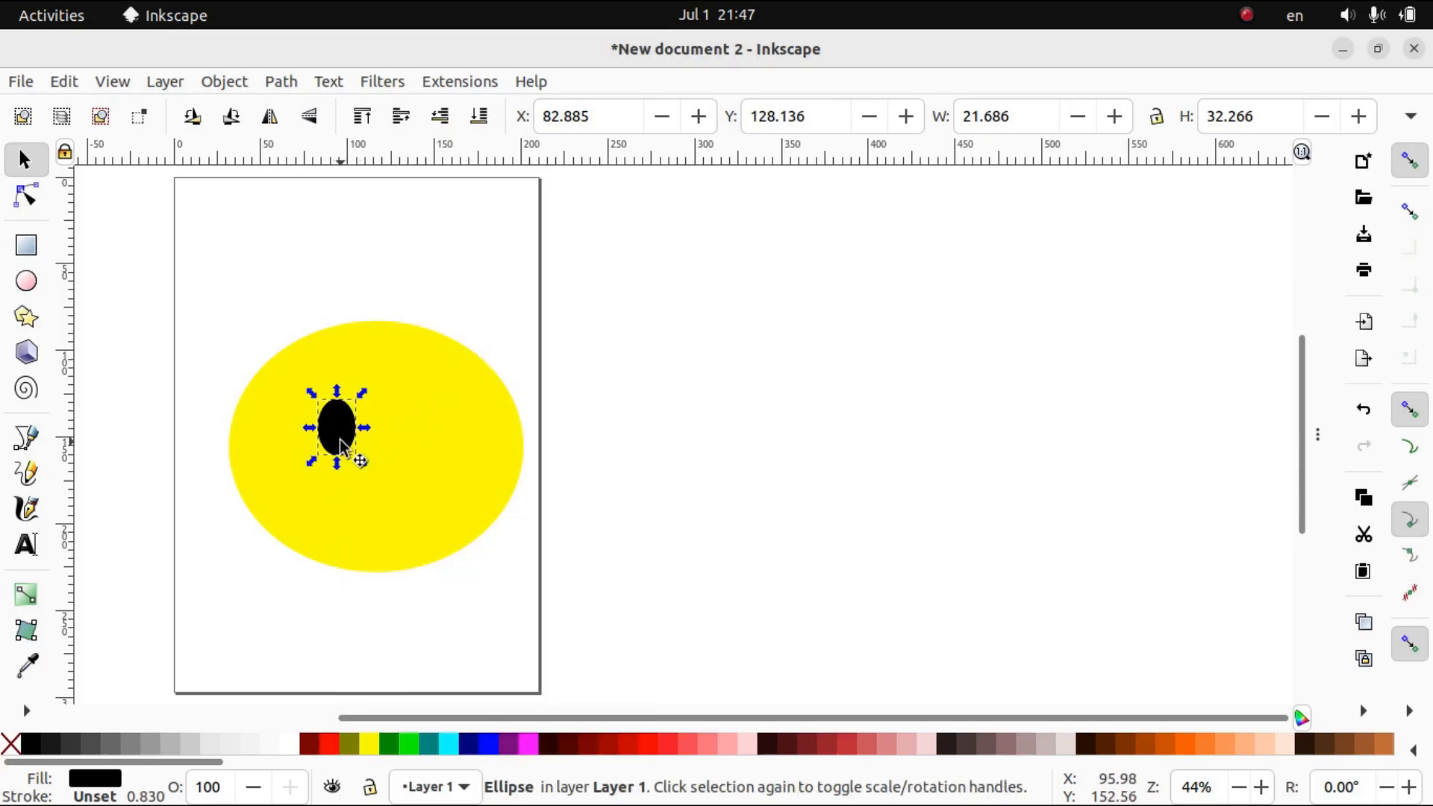
pyautogui.moveTo(340, 442); pyautogui.dragTo(414, 435)
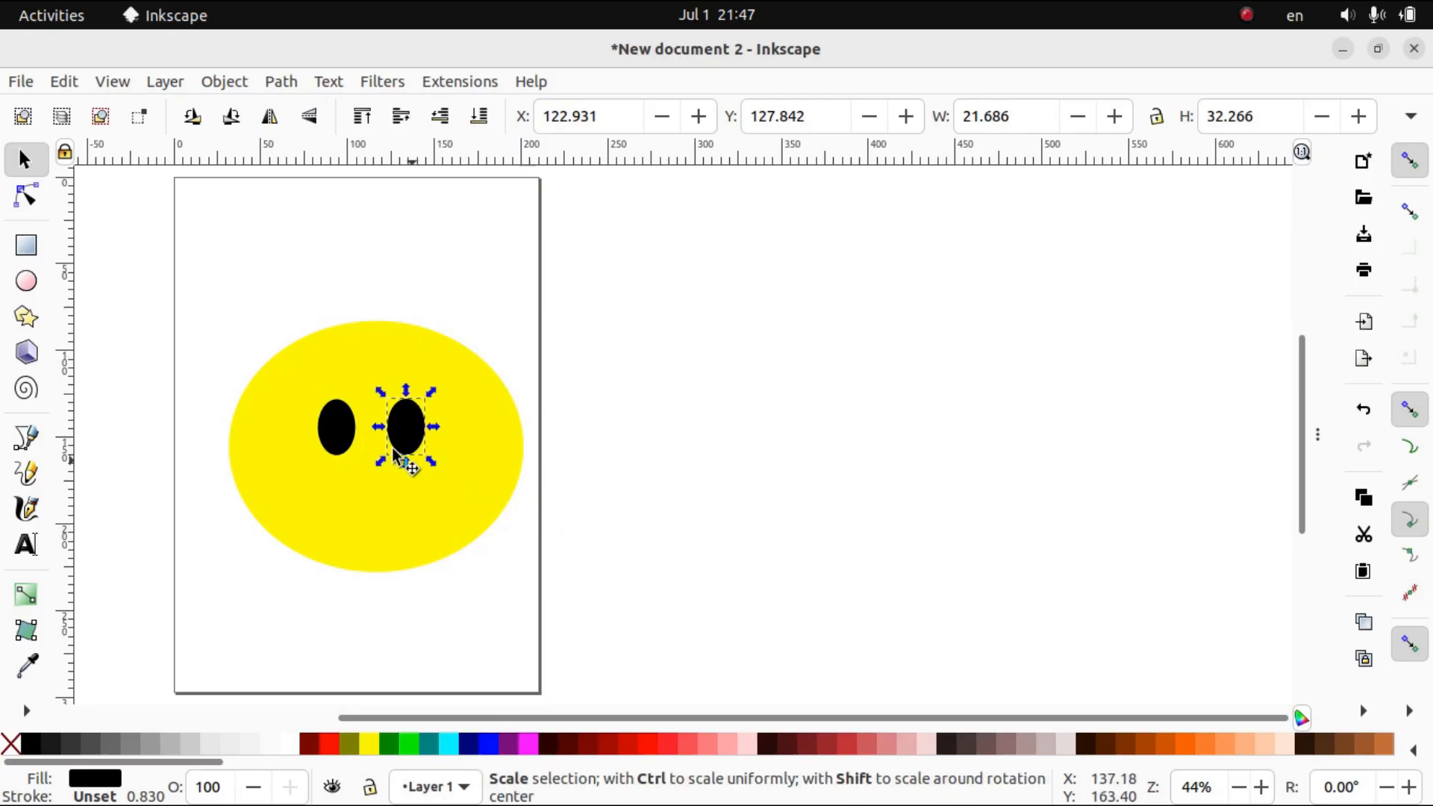
pyautogui.click(820, 458)
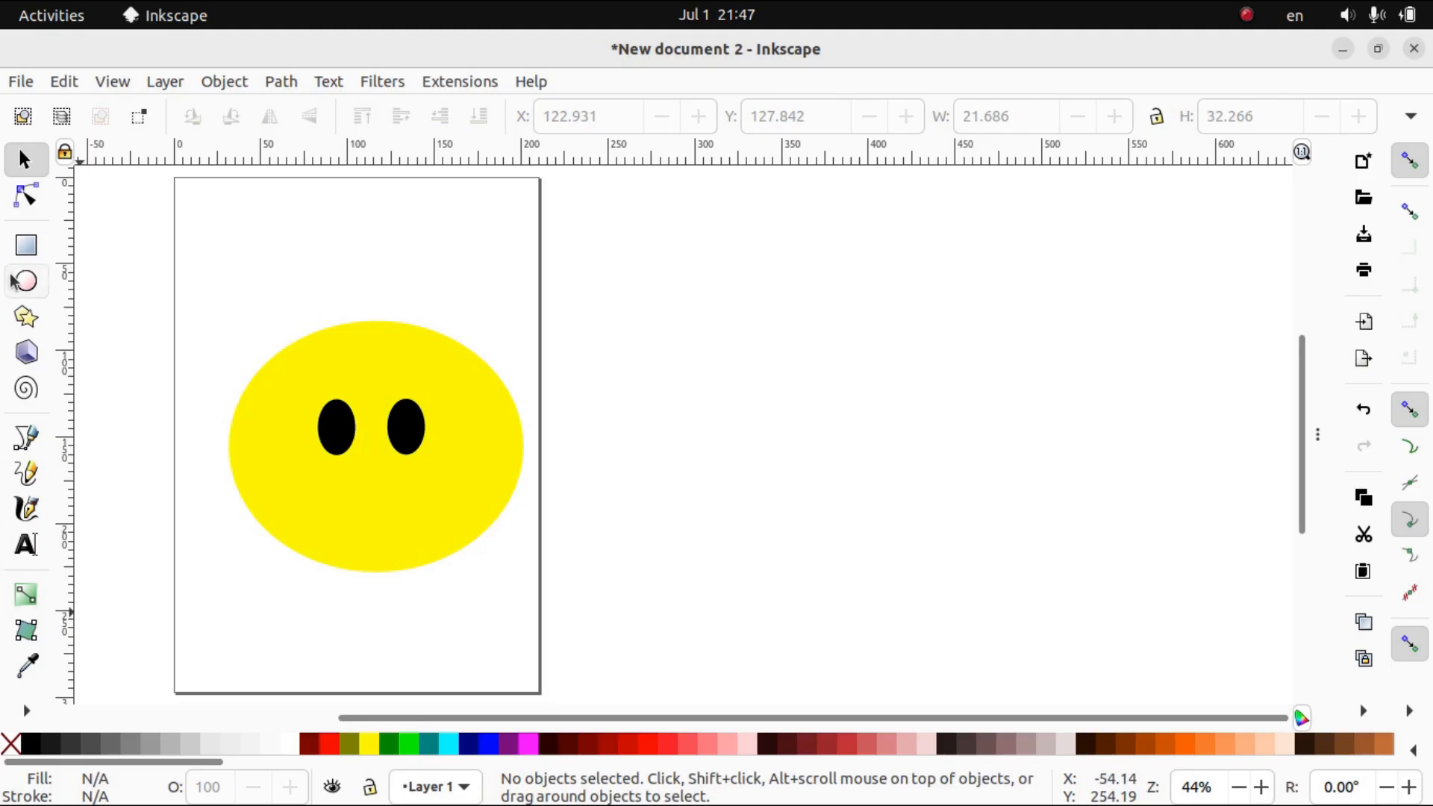
# Draw a Bezier line about 88 mm long below the eyes and bend its middle downward into a smile.
pyautogui.click(33, 446)
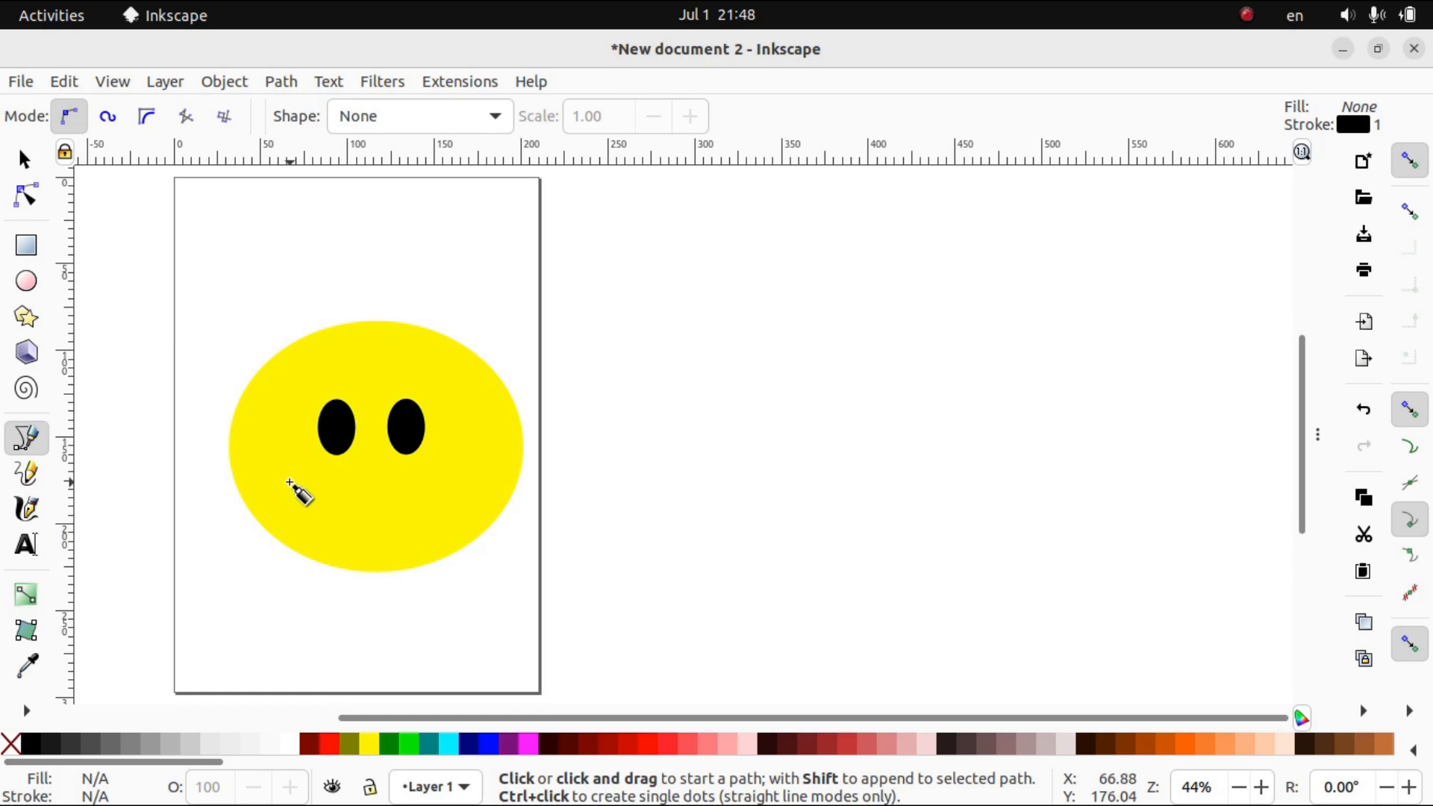
pyautogui.click(291, 483)
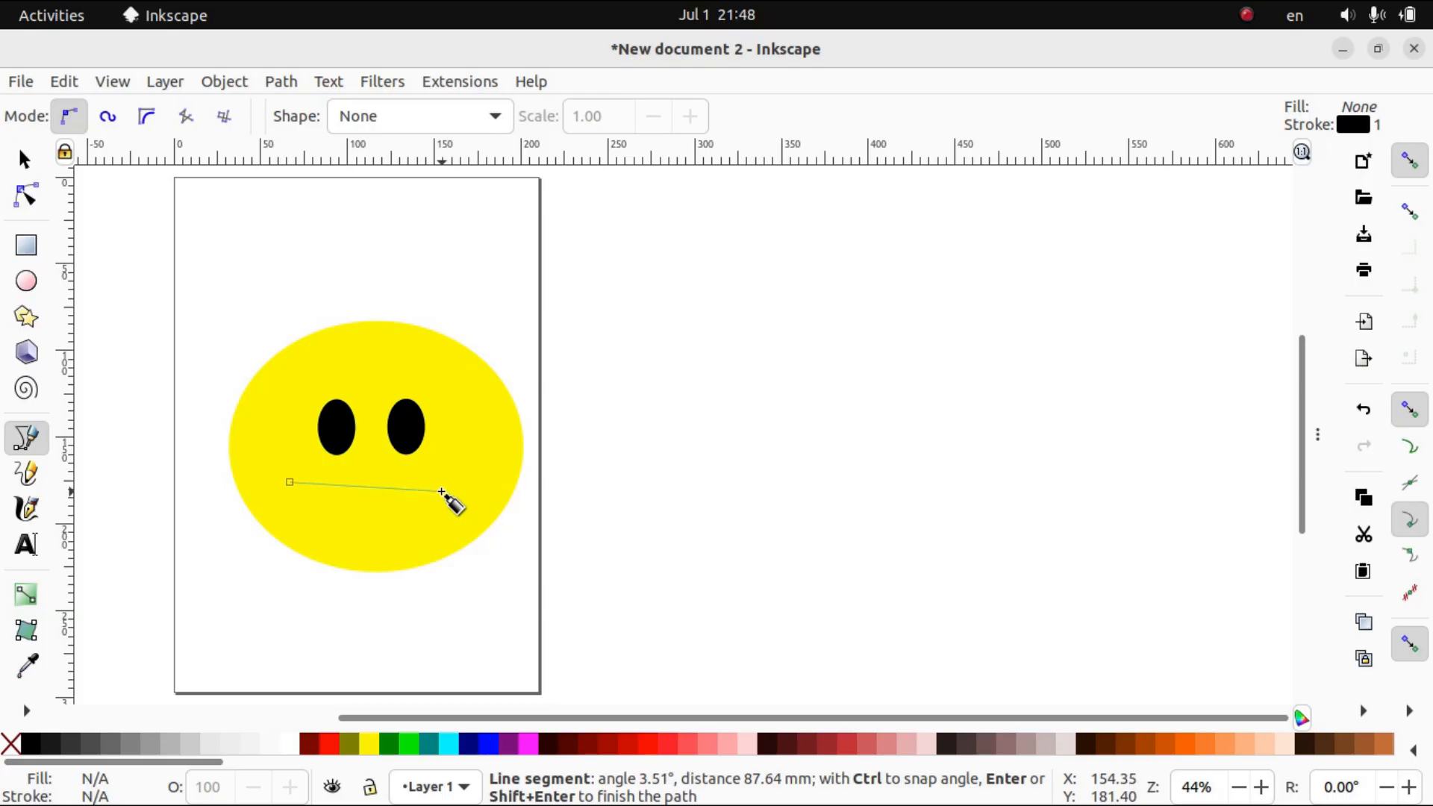
pyautogui.click(442, 491)
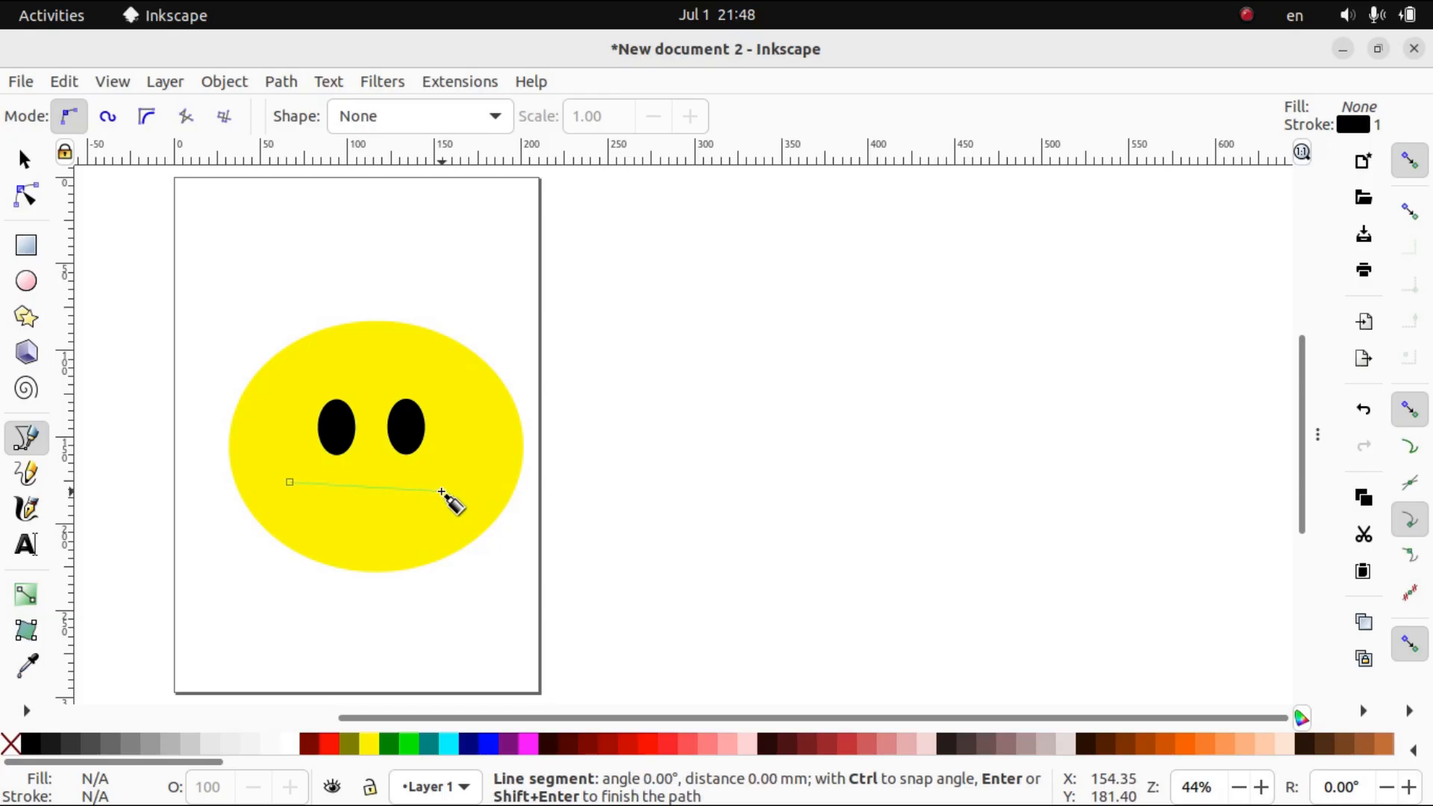
pyautogui.press('Return')
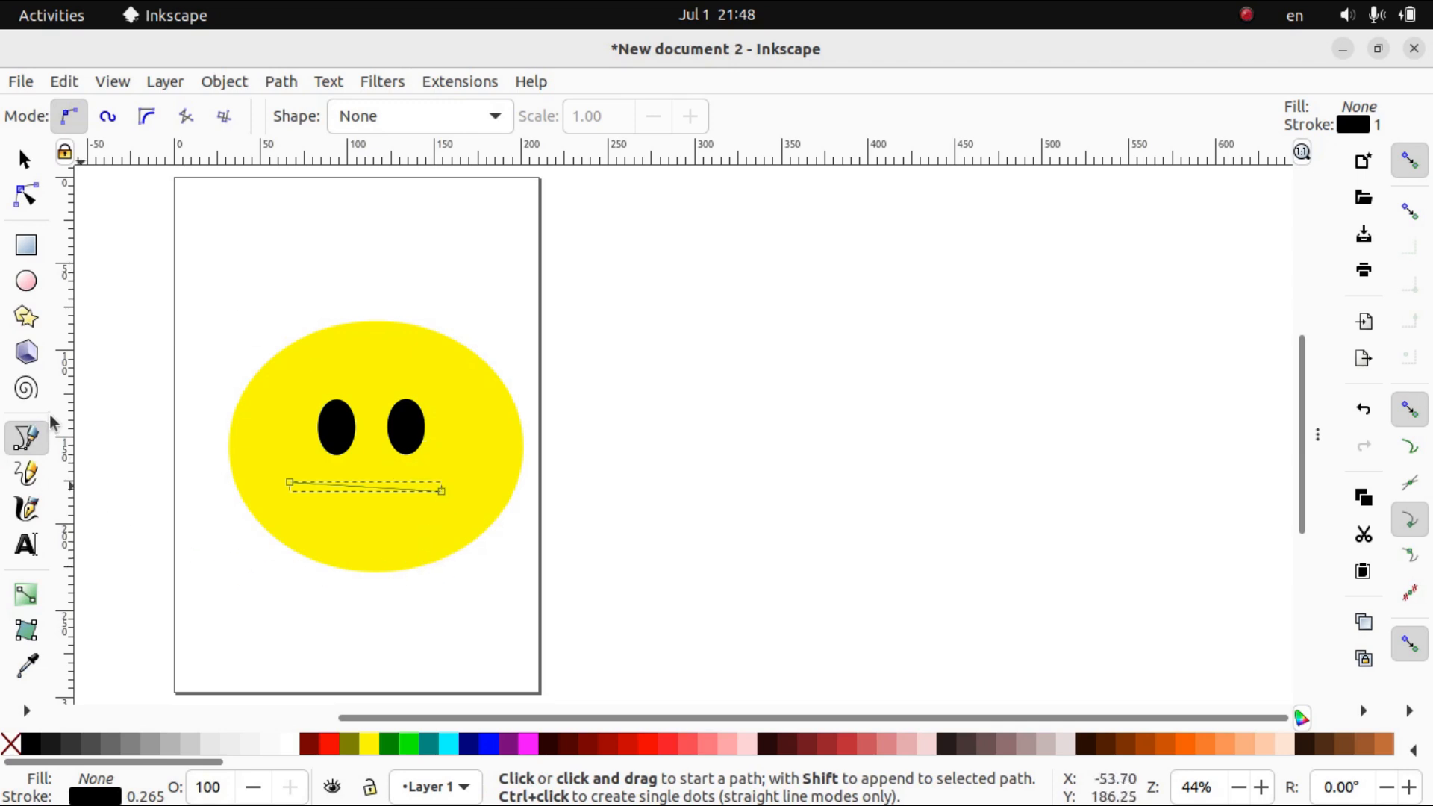
pyautogui.click(27, 196)
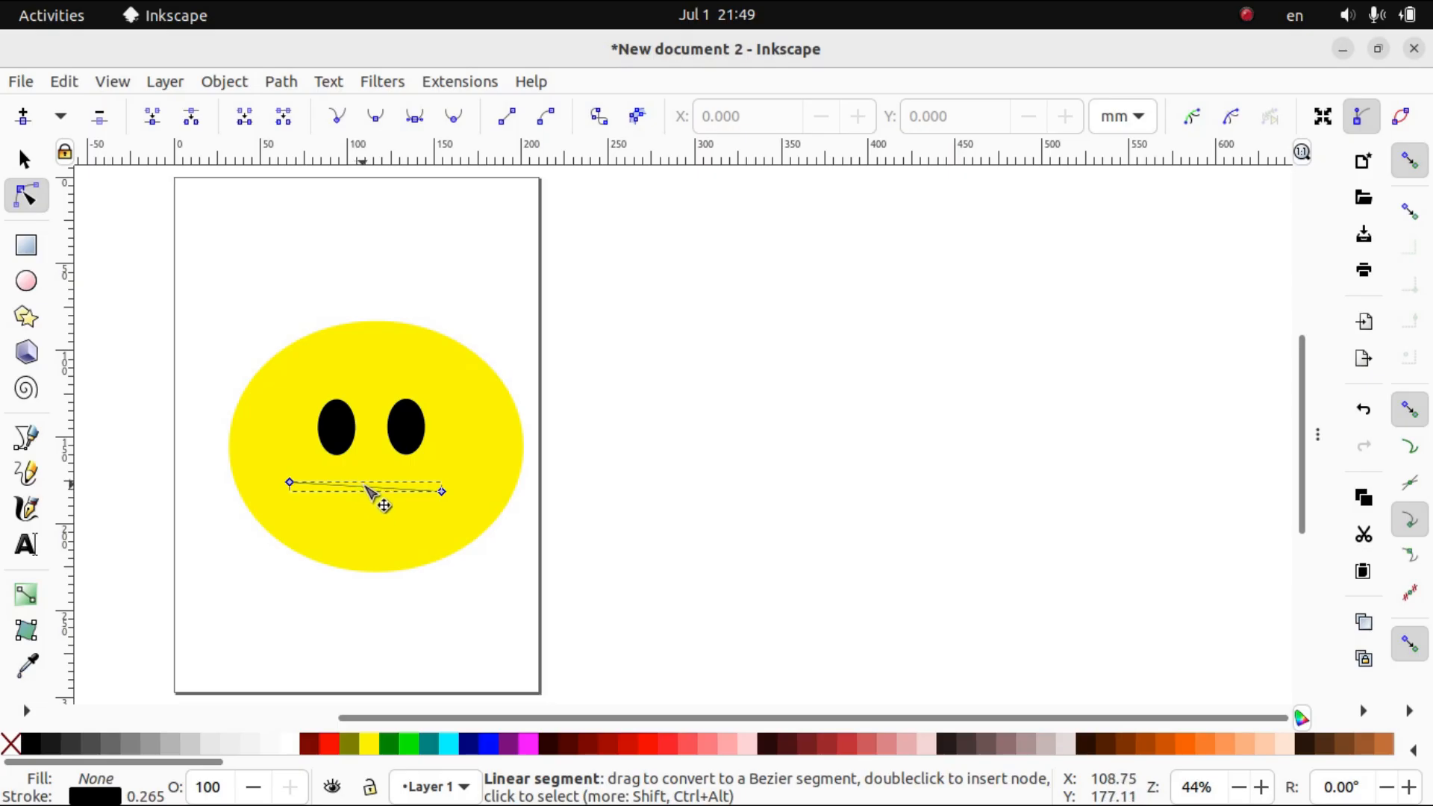
pyautogui.moveTo(366, 489); pyautogui.dragTo(363, 537)
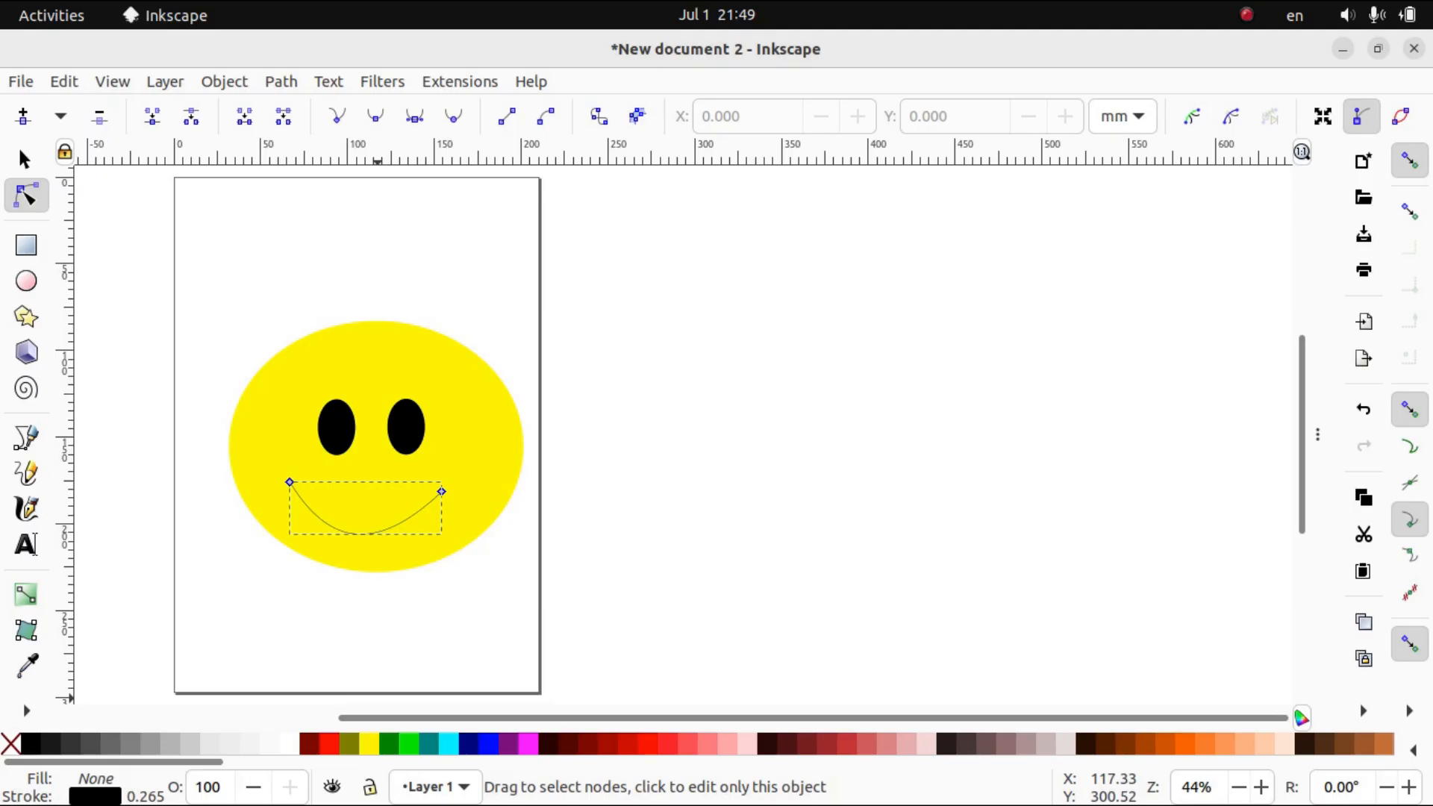
# Increase the stroke width of the smiley's mouth curve to 0.765 mm.
pyautogui.click(99, 797)
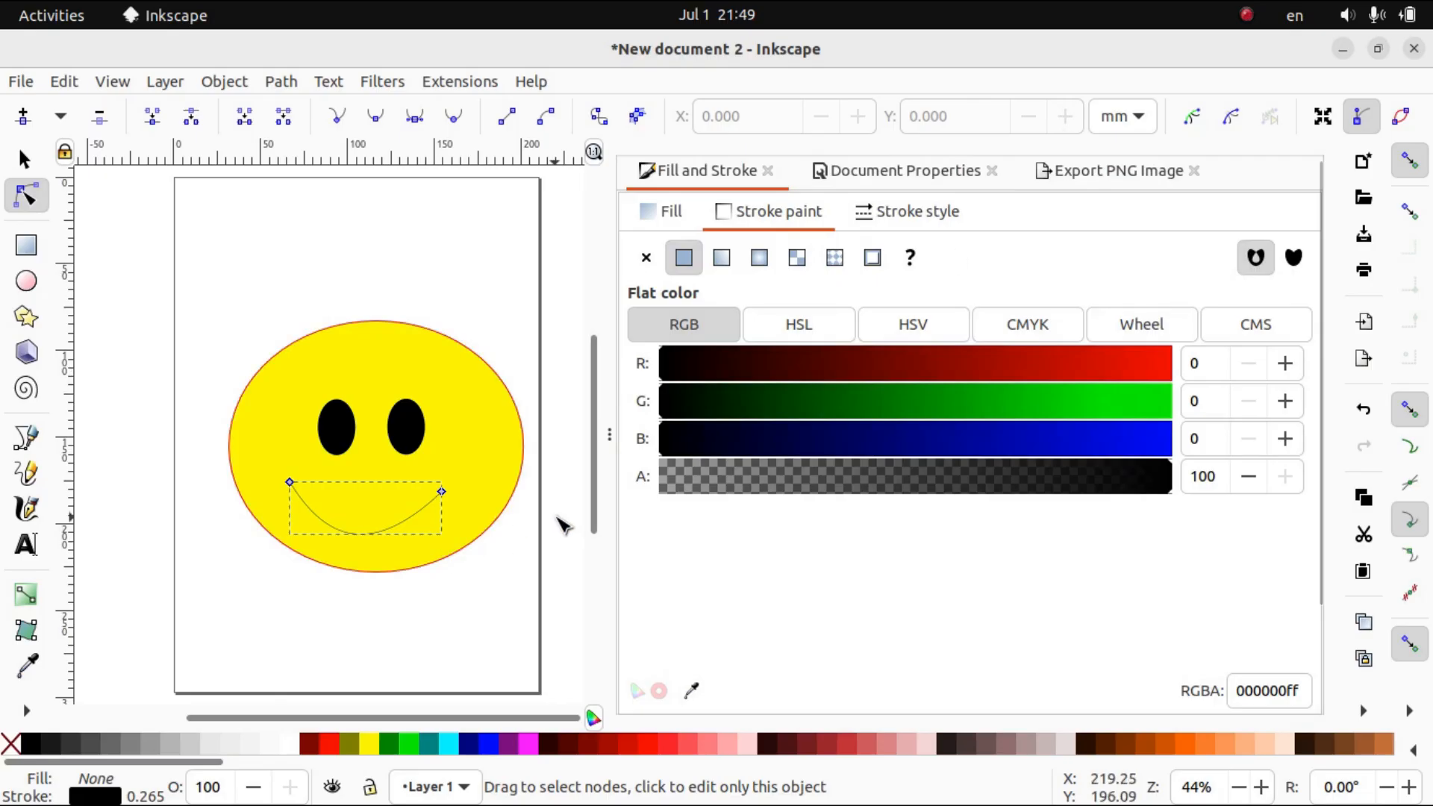
pyautogui.click(907, 219)
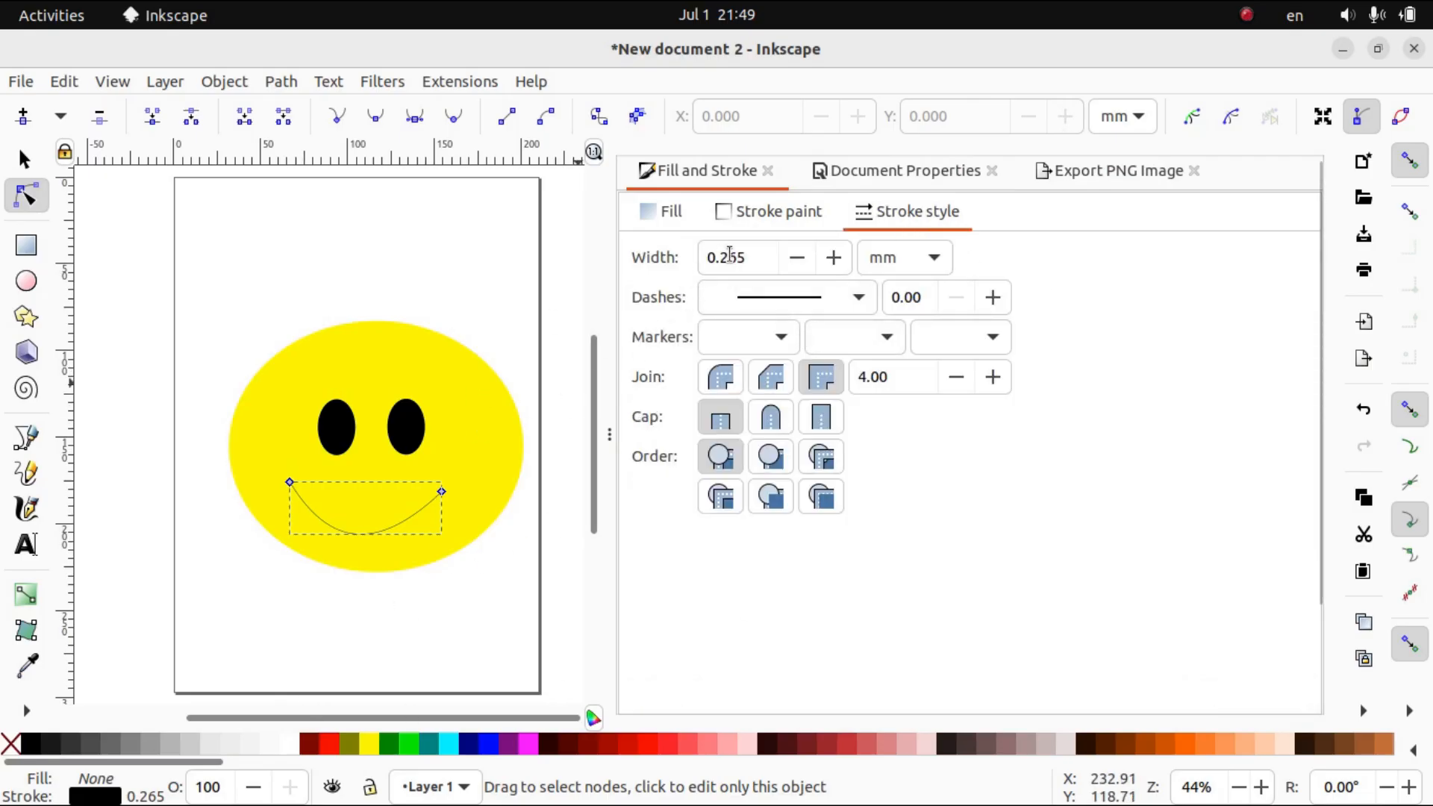
pyautogui.click(833, 258)
pyautogui.click(834, 257)
pyautogui.click(834, 257)
pyautogui.click(833, 257)
pyautogui.click(833, 258)
pyautogui.click(834, 257)
pyautogui.click(835, 258)
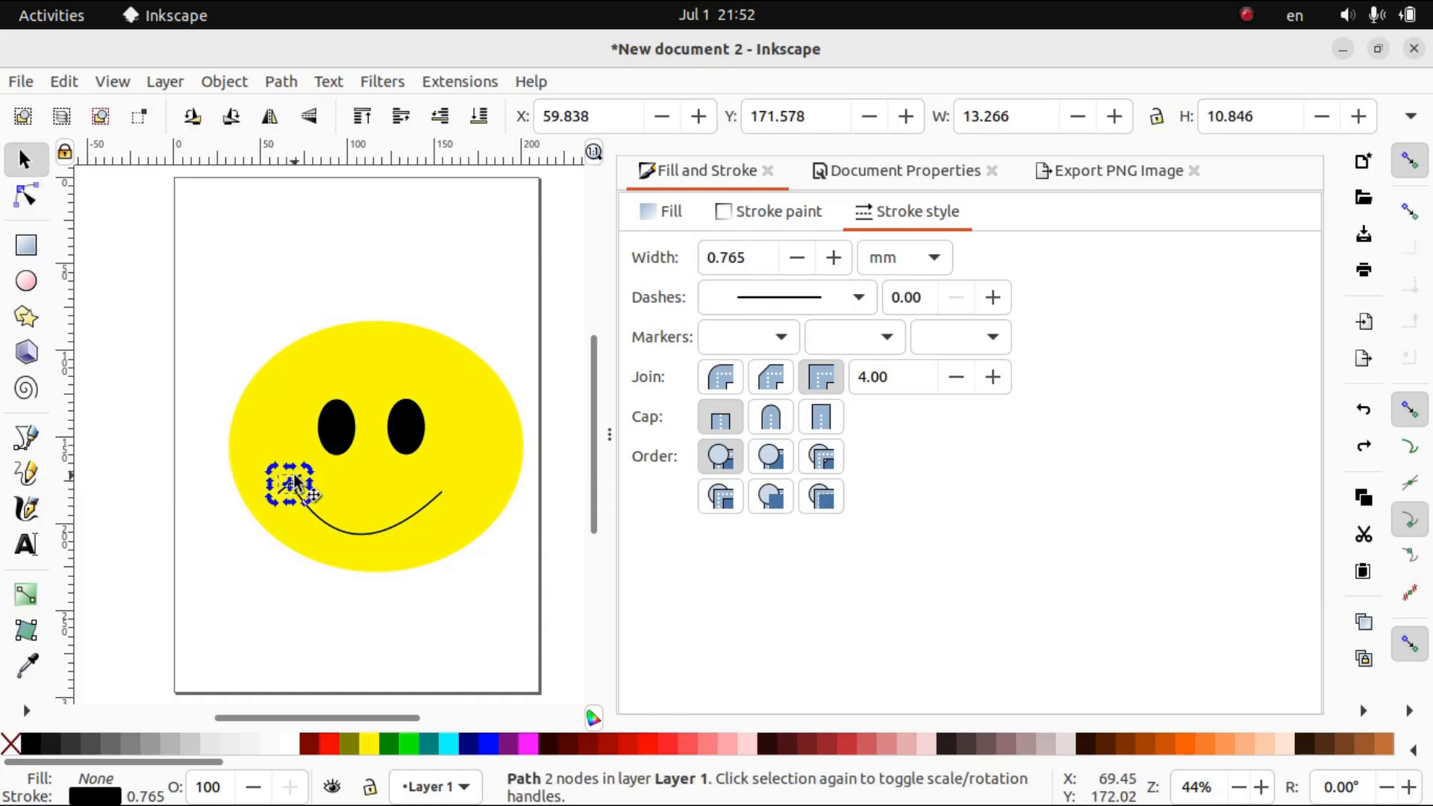
# Move a duplicate of the short line at the mouth's left corner to the face's right side and flip it horizontally.
pyautogui.moveTo(293, 473); pyautogui.dragTo(470, 448)
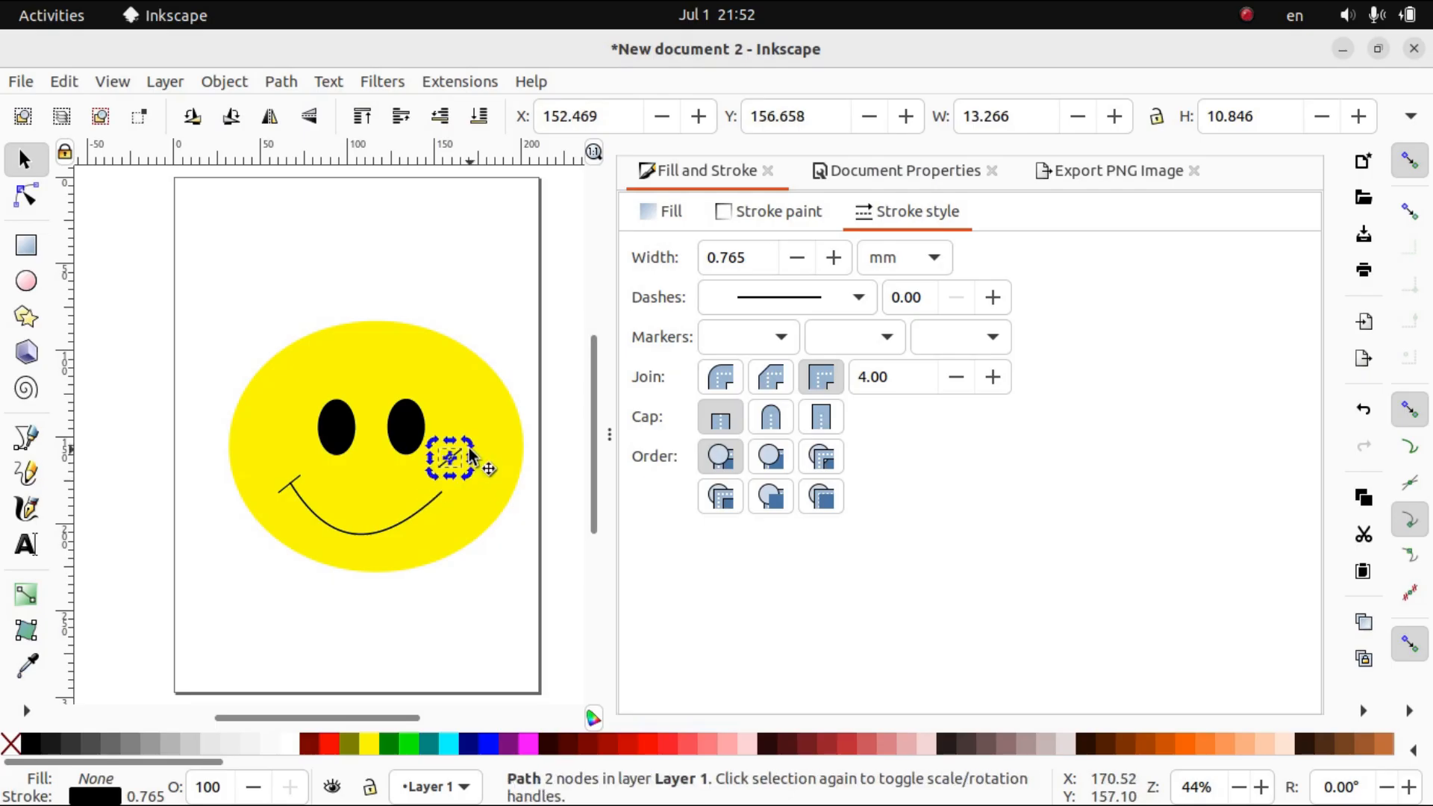
pyautogui.click(222, 82)
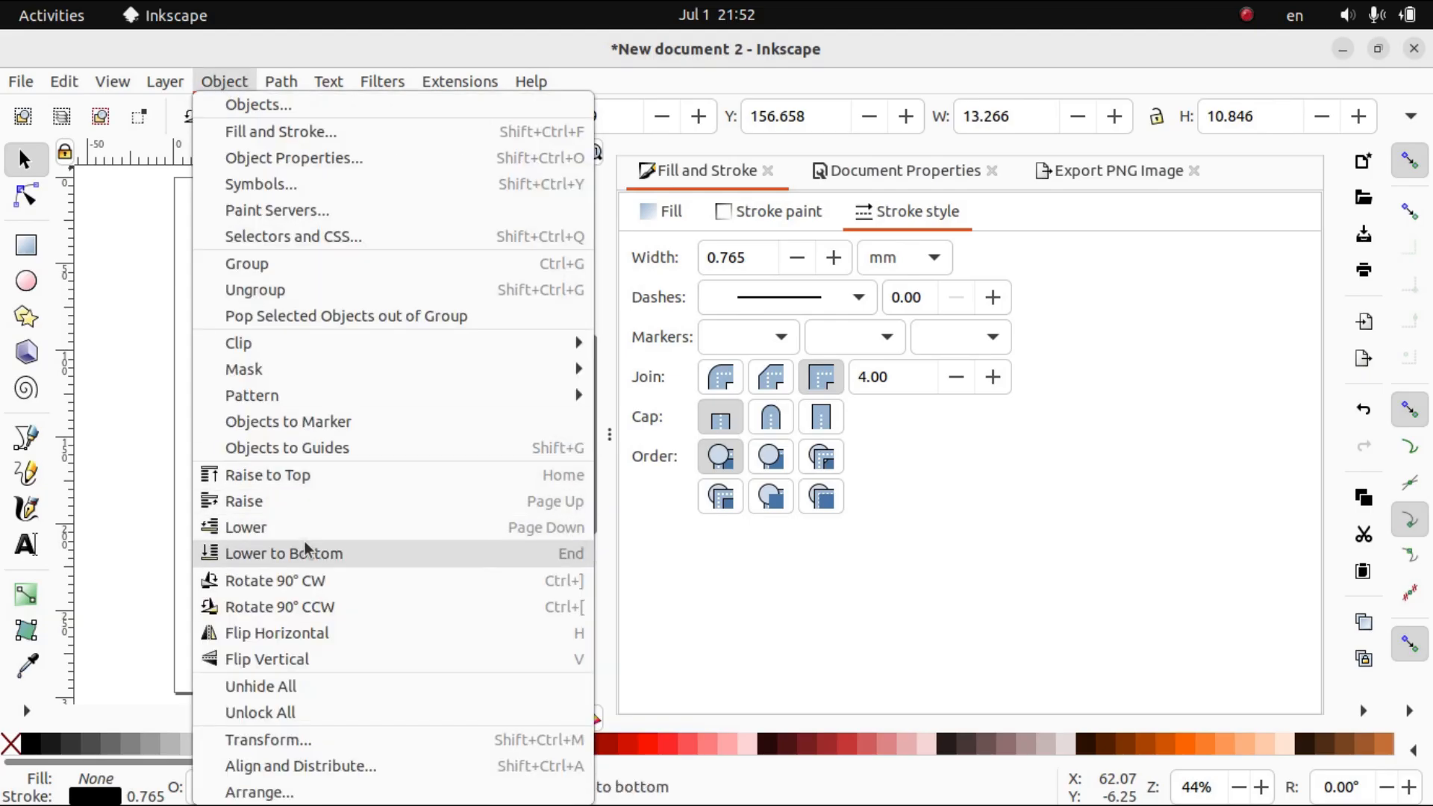
pyautogui.click(329, 639)
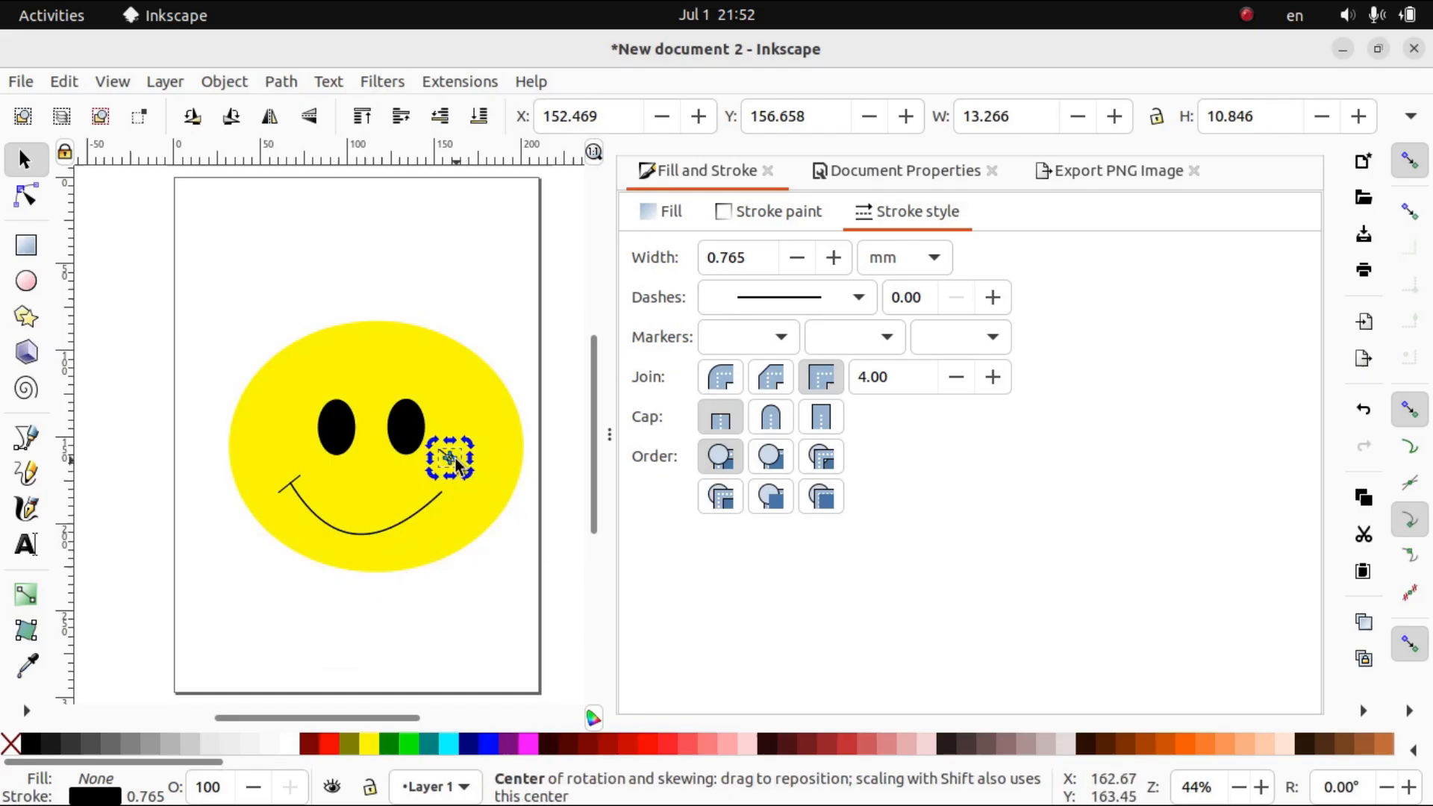
pyautogui.moveTo(460, 461); pyautogui.dragTo(506, 498)
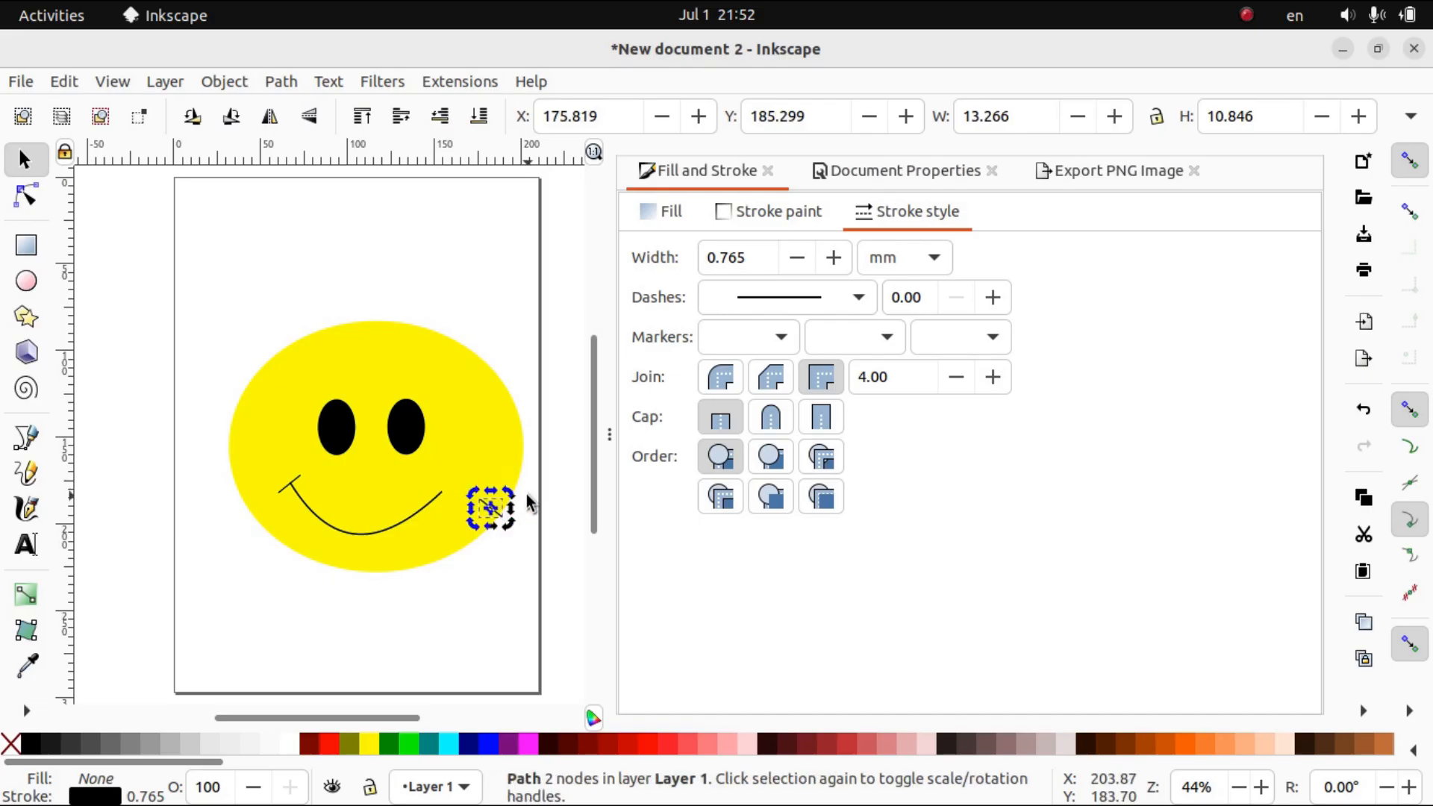
pyautogui.click(500, 565)
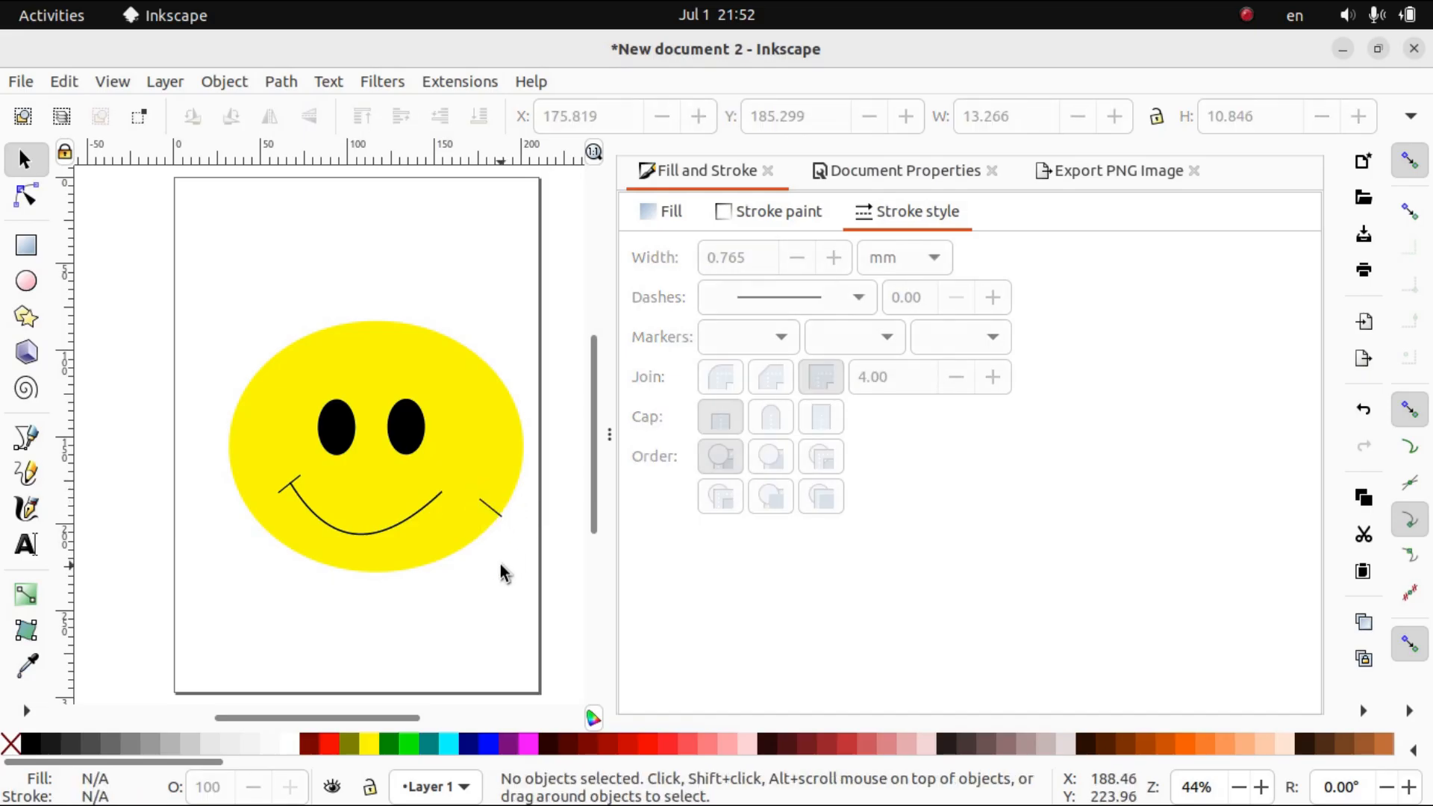
# Align the flipped short line across the right end of the mouth, at about X 147.8 and Y 176.9 mm, and deselect it.
pyautogui.click(499, 518)
pyautogui.moveTo(493, 508); pyautogui.dragTo(438, 485)
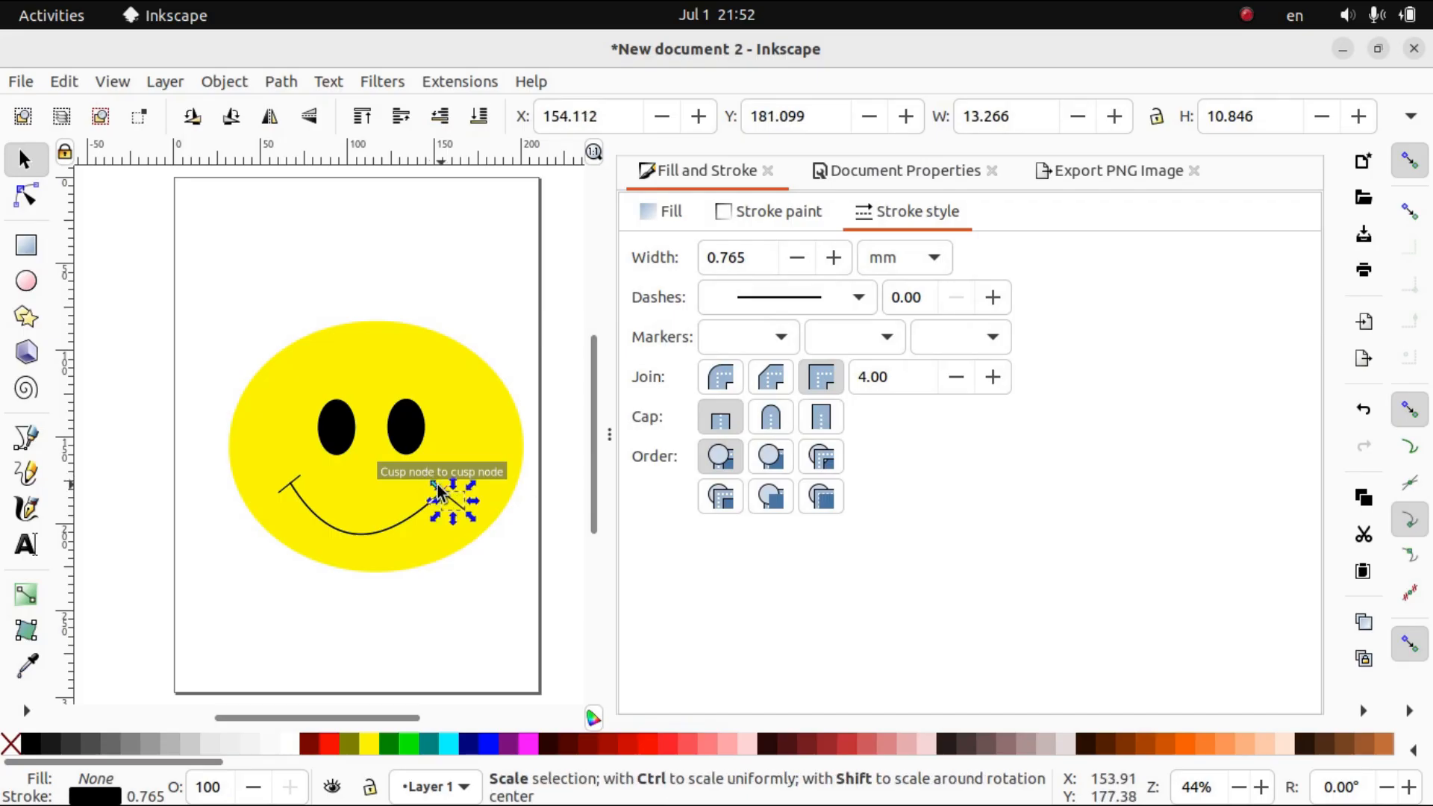
pyautogui.moveTo(450, 495)
pyautogui.mouseDown()
pyautogui.moveTo(430, 461)
pyautogui.moveTo(433, 482)
pyautogui.mouseUp()
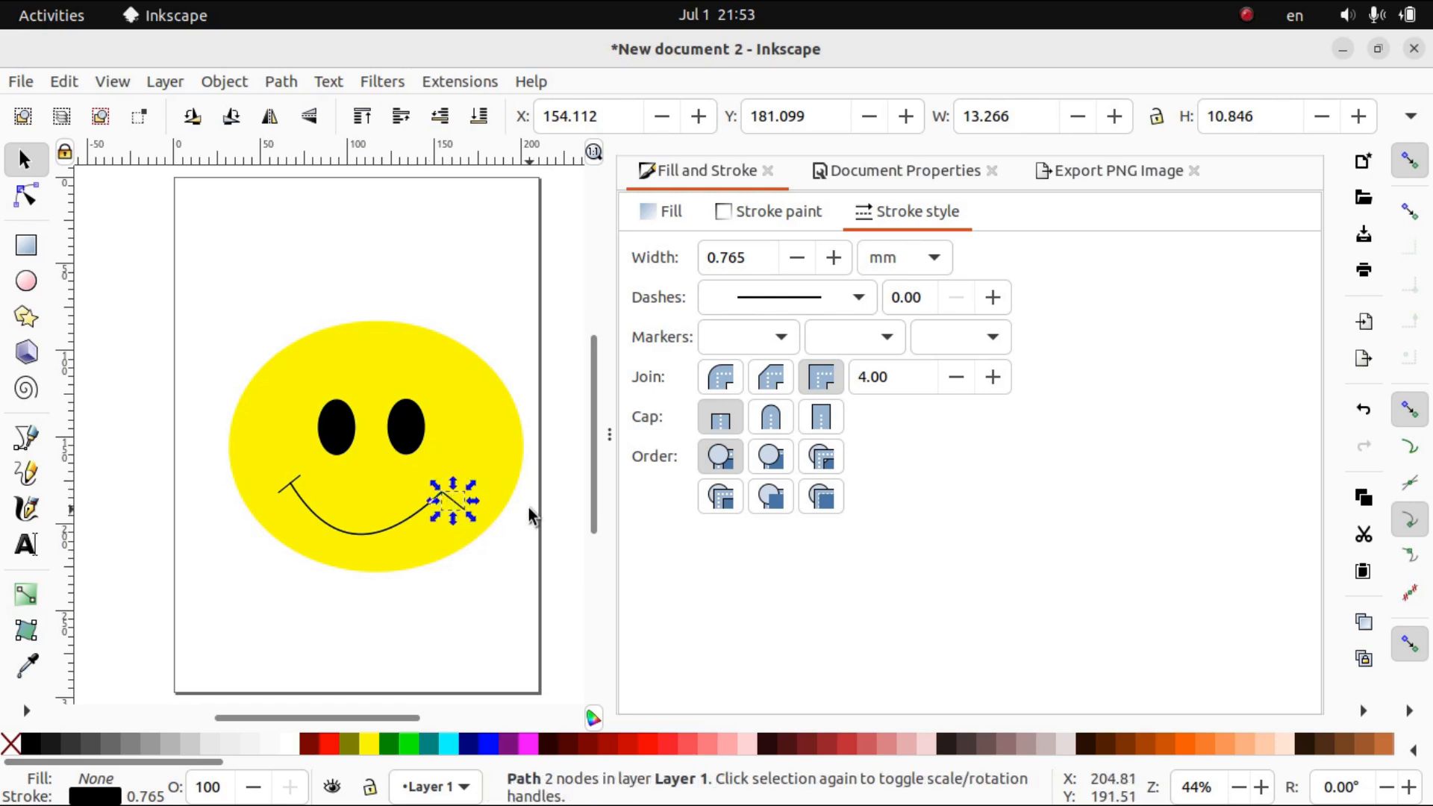
pyautogui.press('Left')
pyautogui.press('Left')
pyautogui.press('Left')
pyautogui.press('Left')
pyautogui.press('Left')
pyautogui.press('Left')
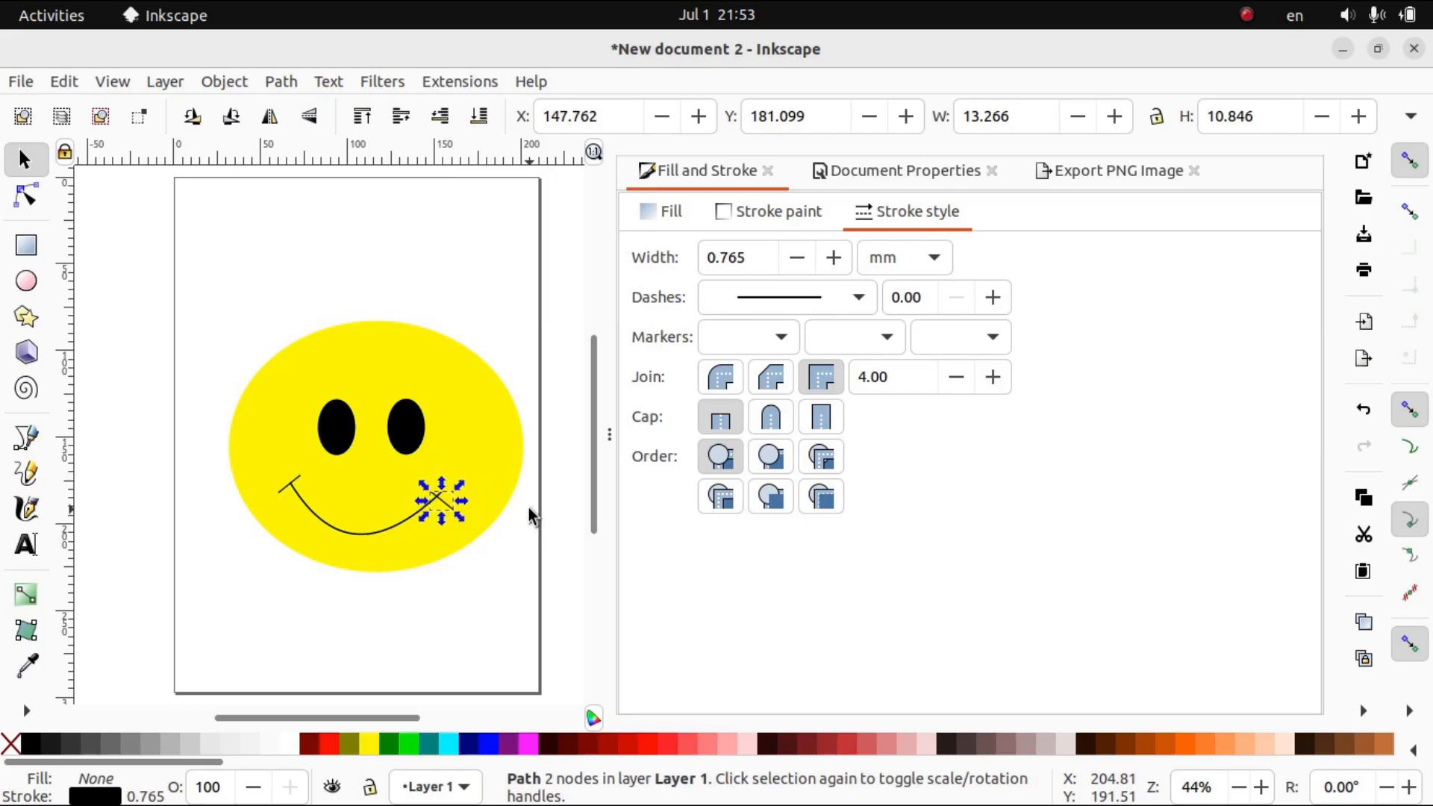
pyautogui.press('Up')
pyautogui.press('Up')
pyautogui.press('Up')
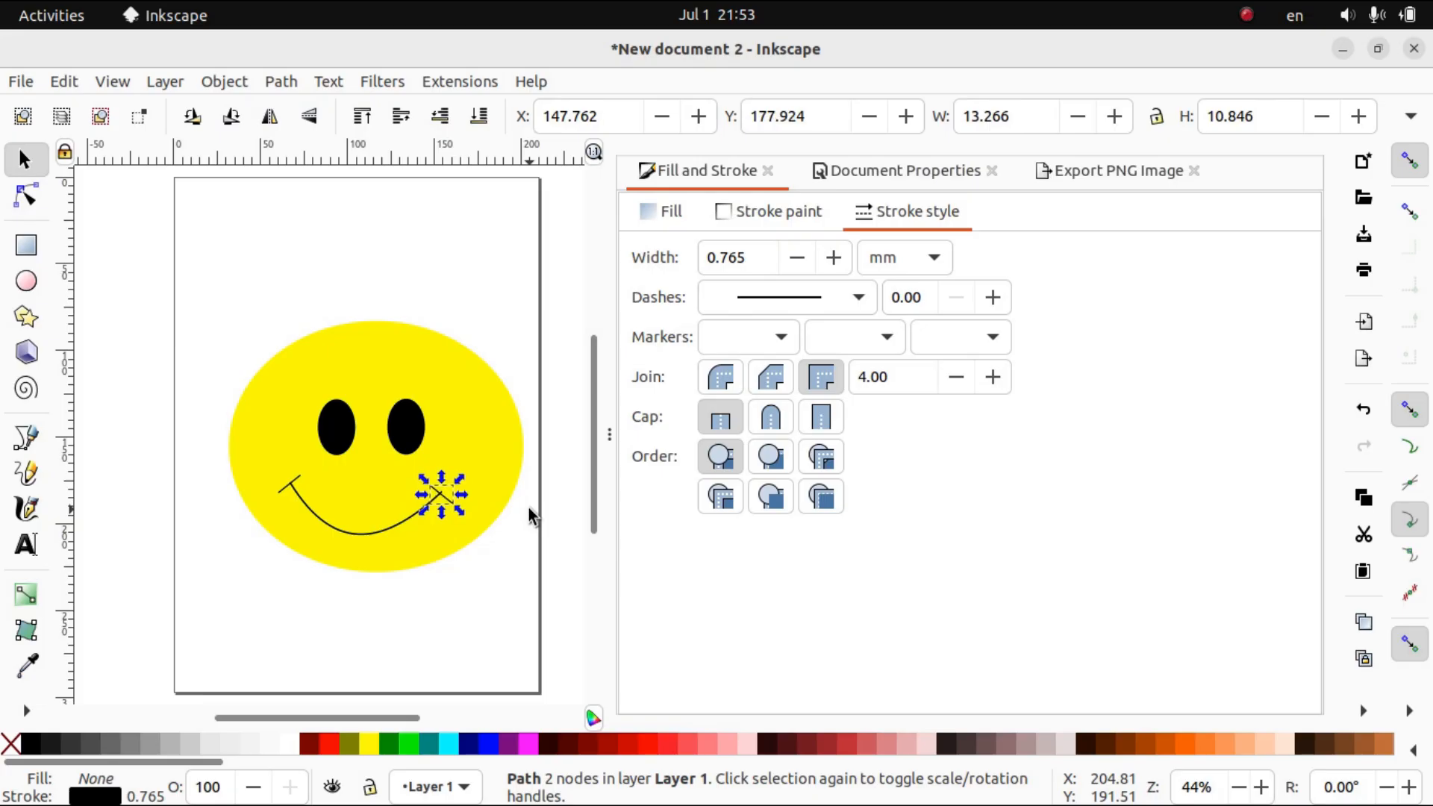
pyautogui.press('Up')
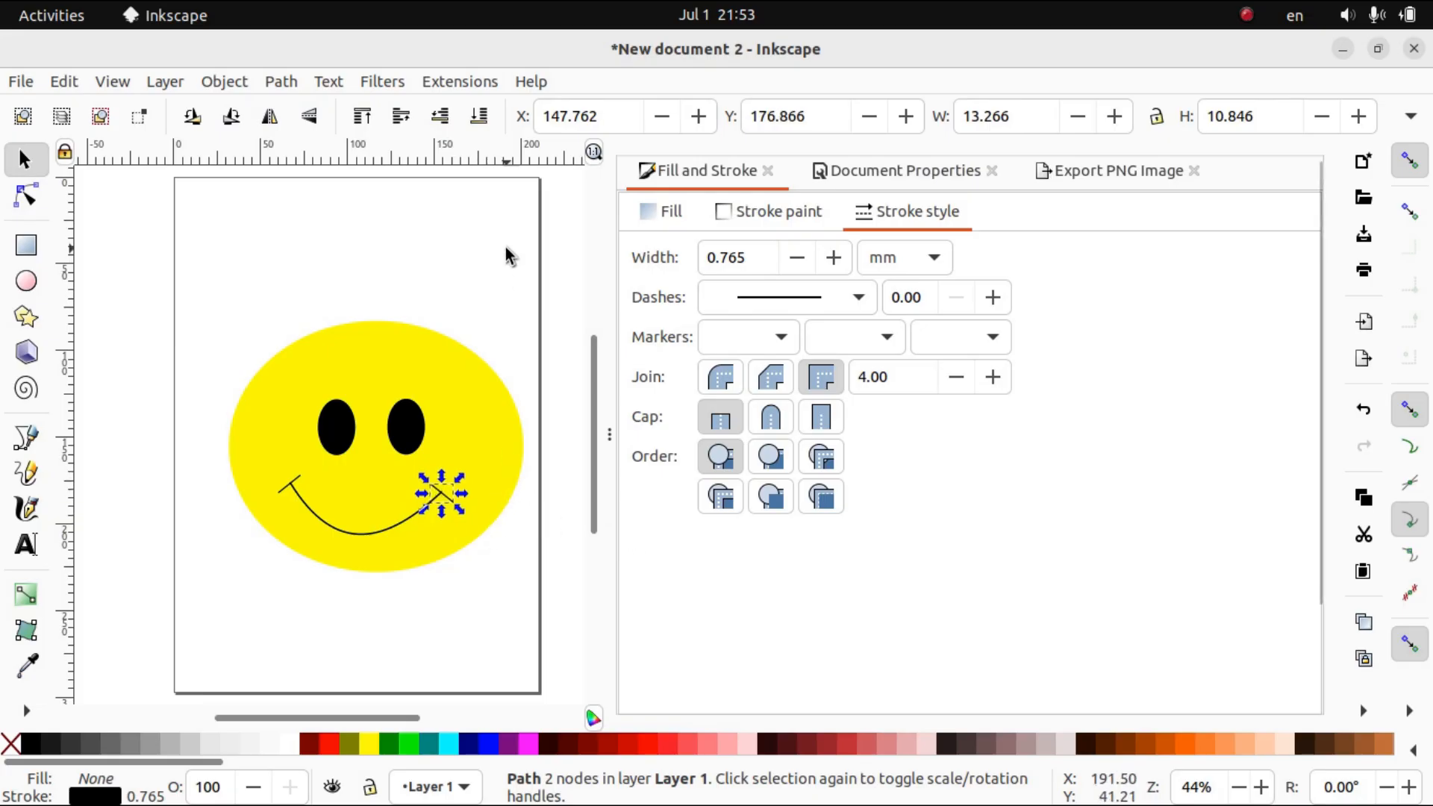
pyautogui.click(576, 552)
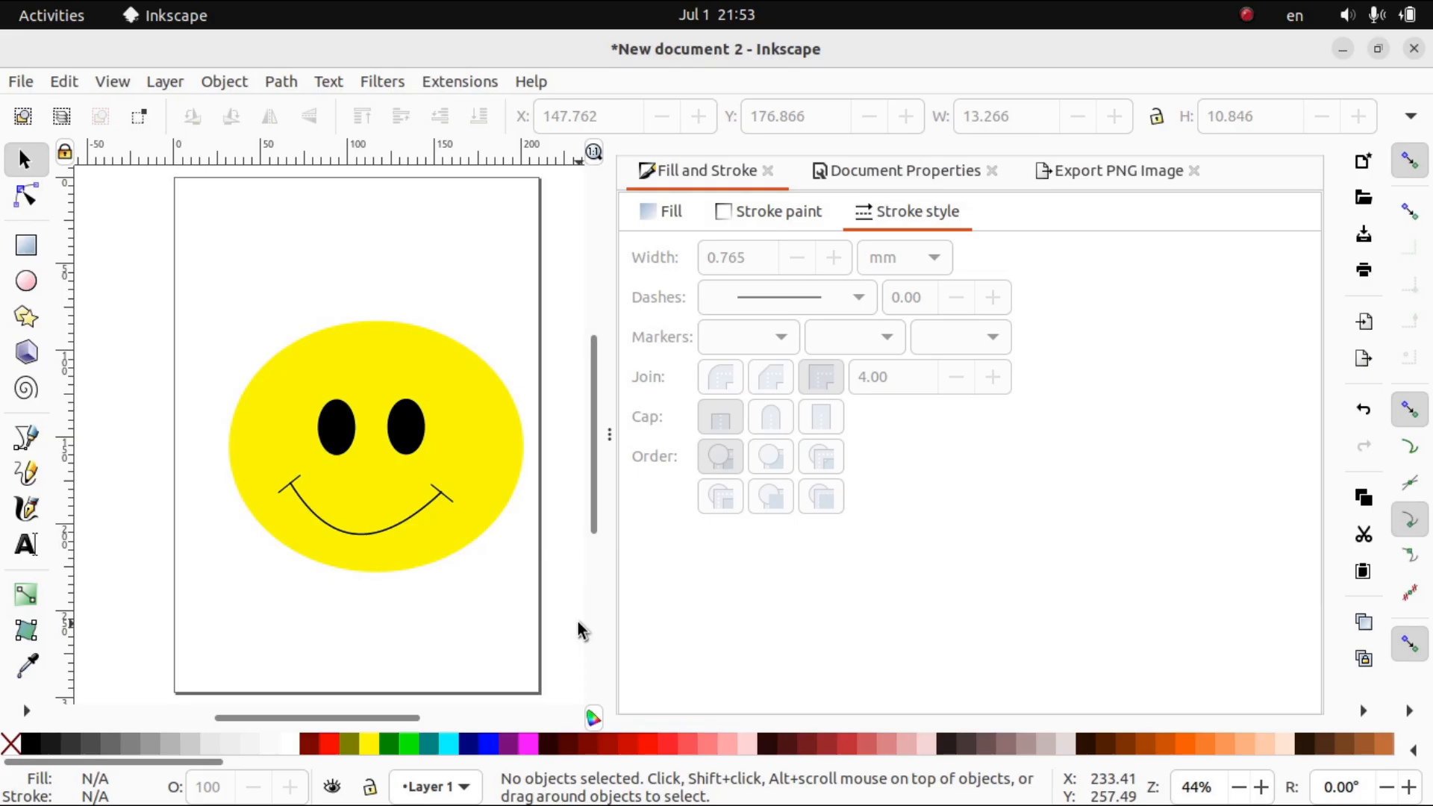
# Close the smiley document without saving and check the SAVE NATURE poster reference image.
pyautogui.moveTo(736, 799)
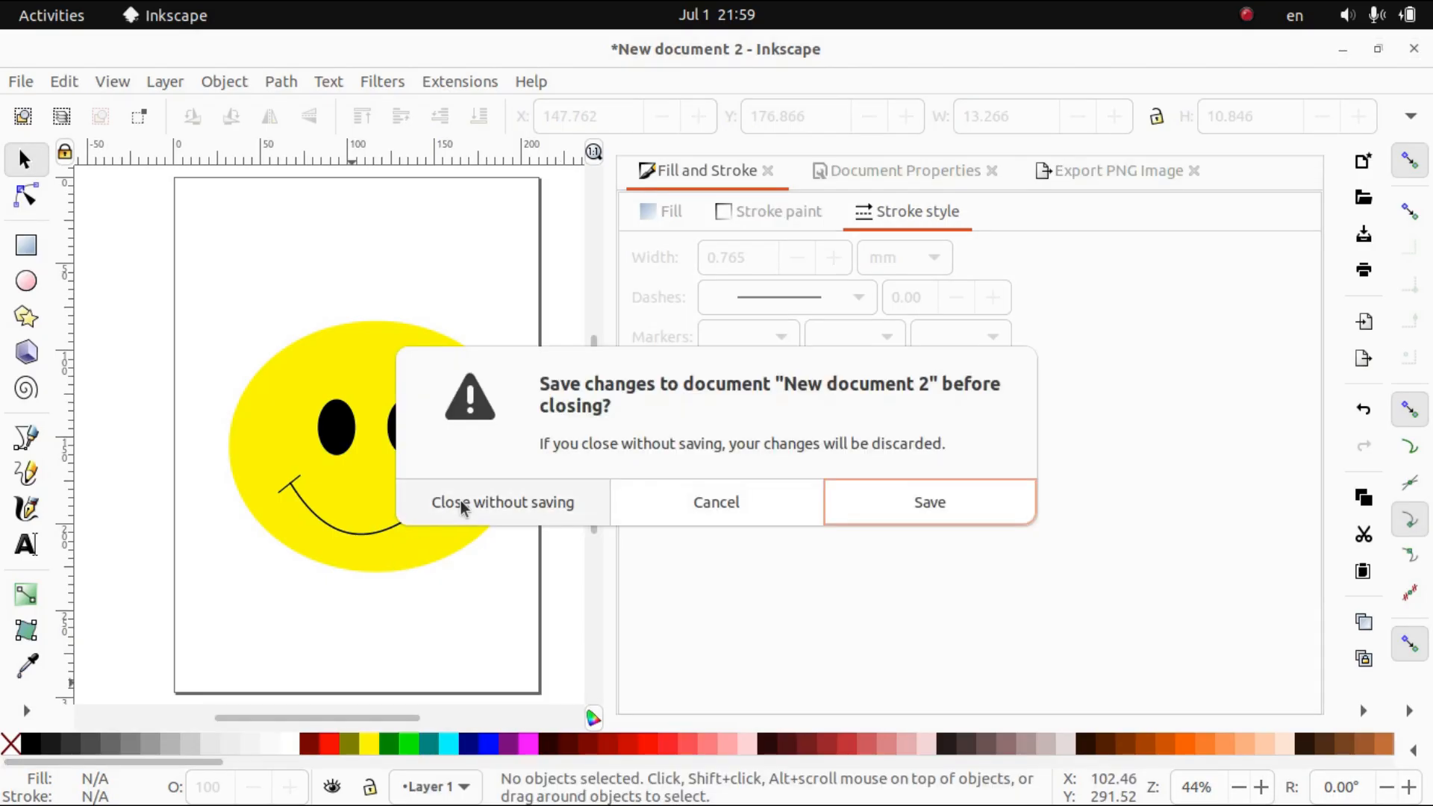
pyautogui.click(463, 502)
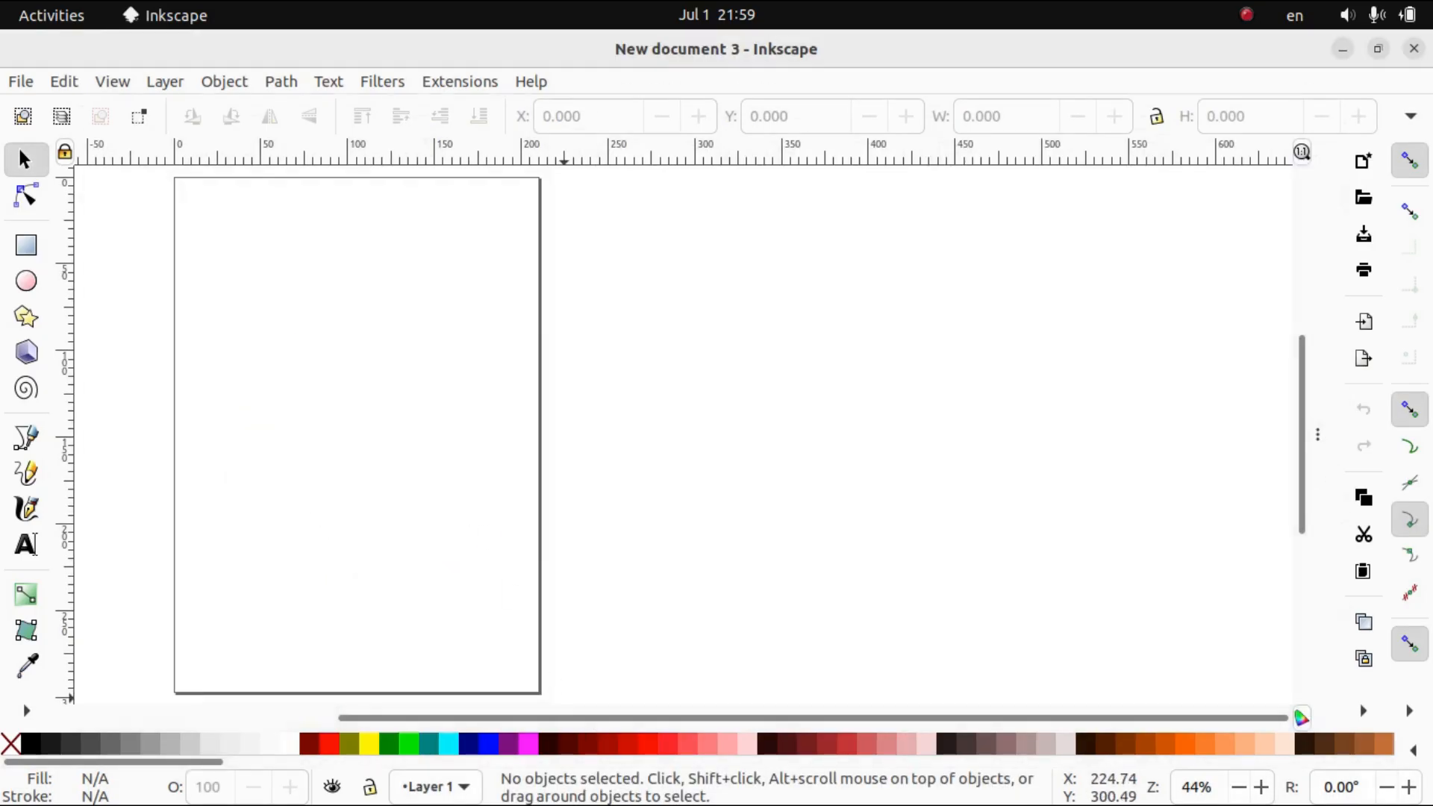
pyautogui.moveTo(899, 798)
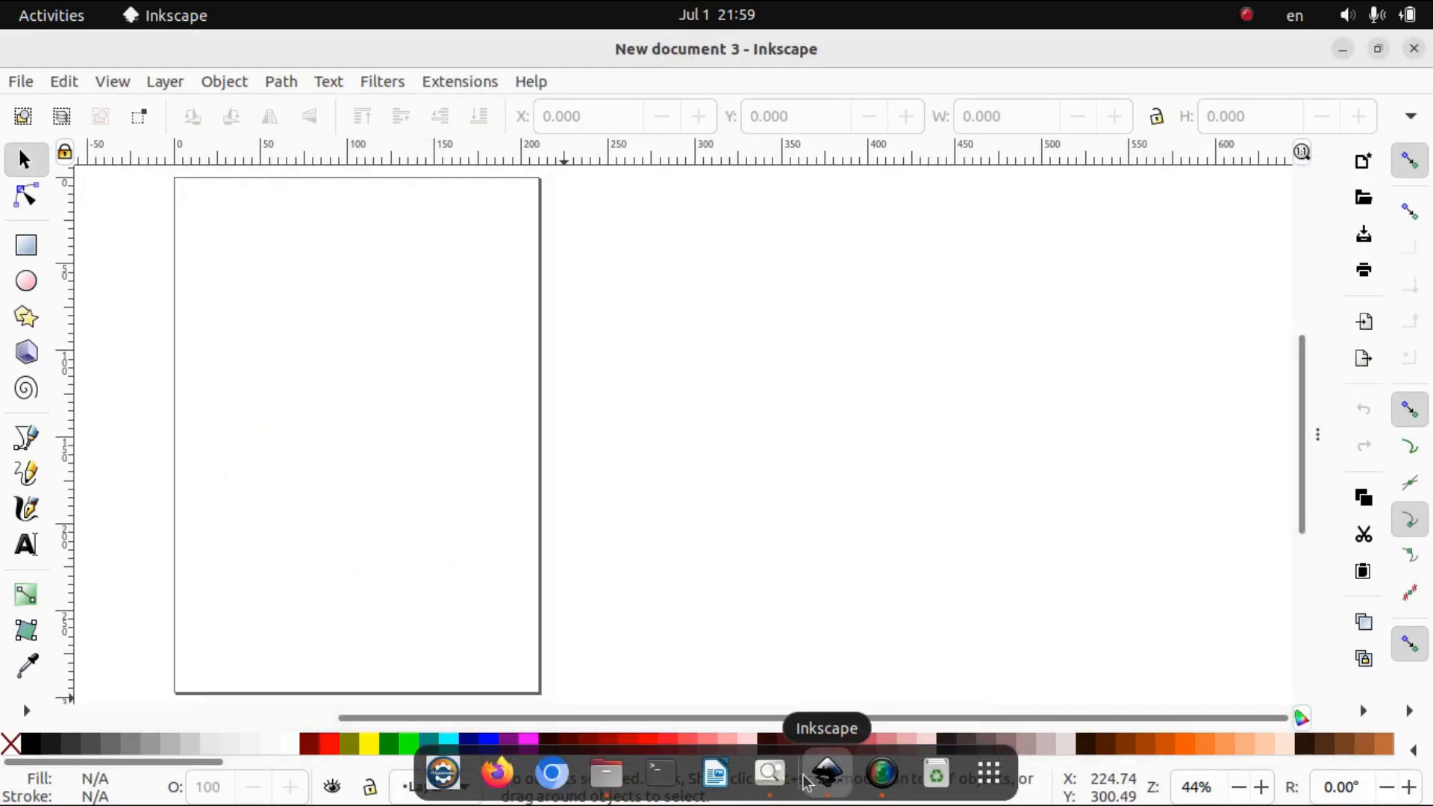
pyautogui.click(773, 777)
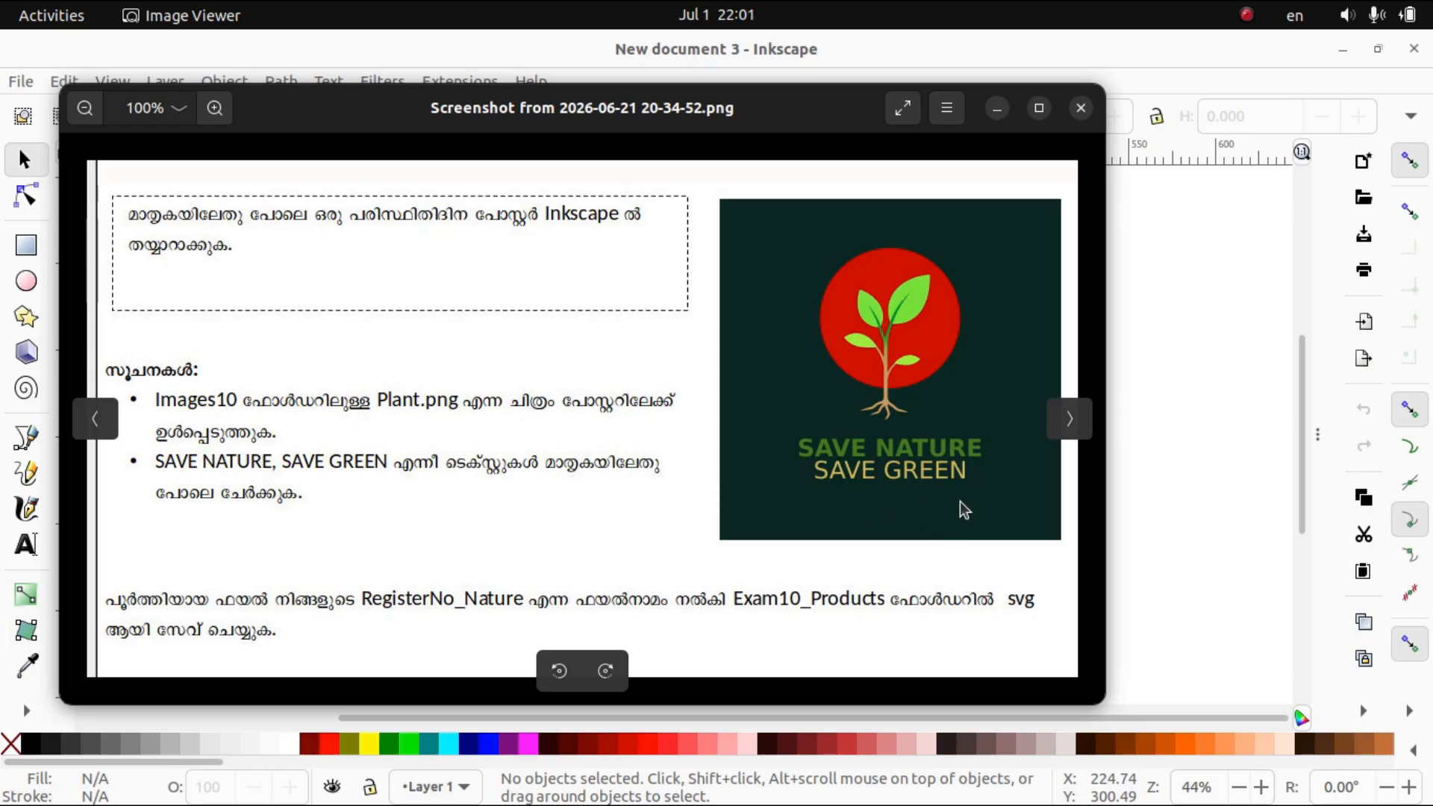
pyautogui.click(995, 106)
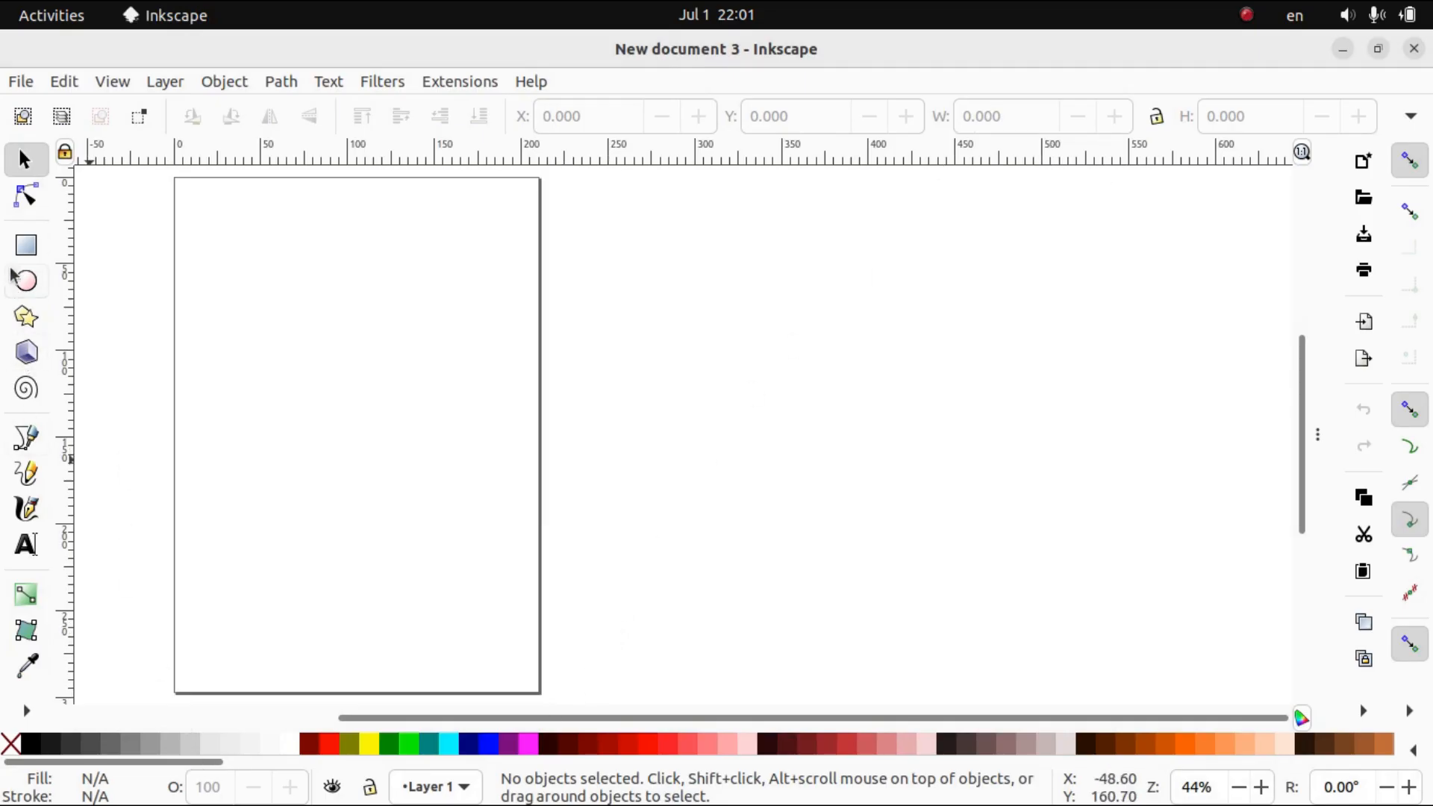
# Draw a black rectangle about 230 mm wide and 221 mm high over the page as the poster background.
pyautogui.click(25, 247)
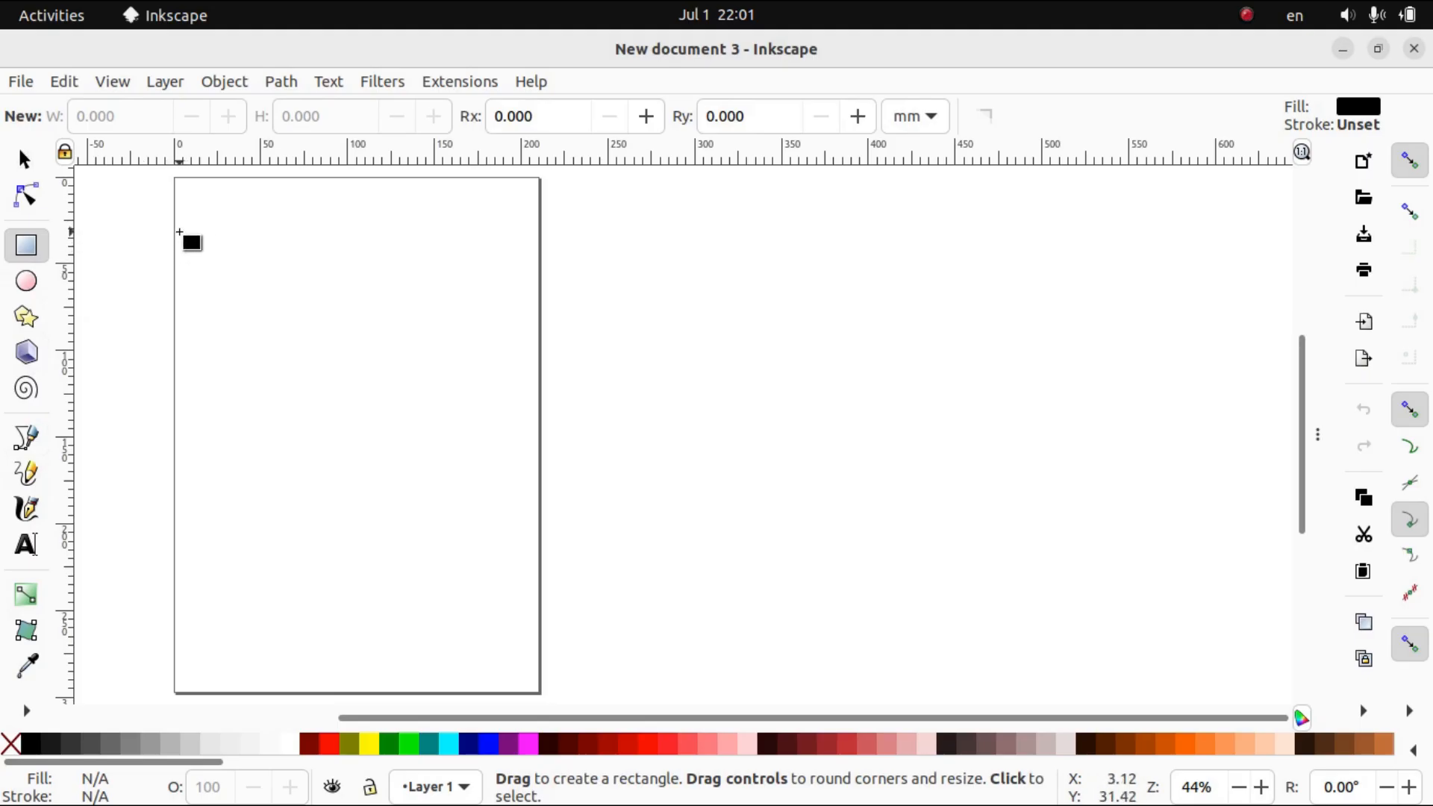
pyautogui.moveTo(176, 239); pyautogui.dragTo(575, 623)
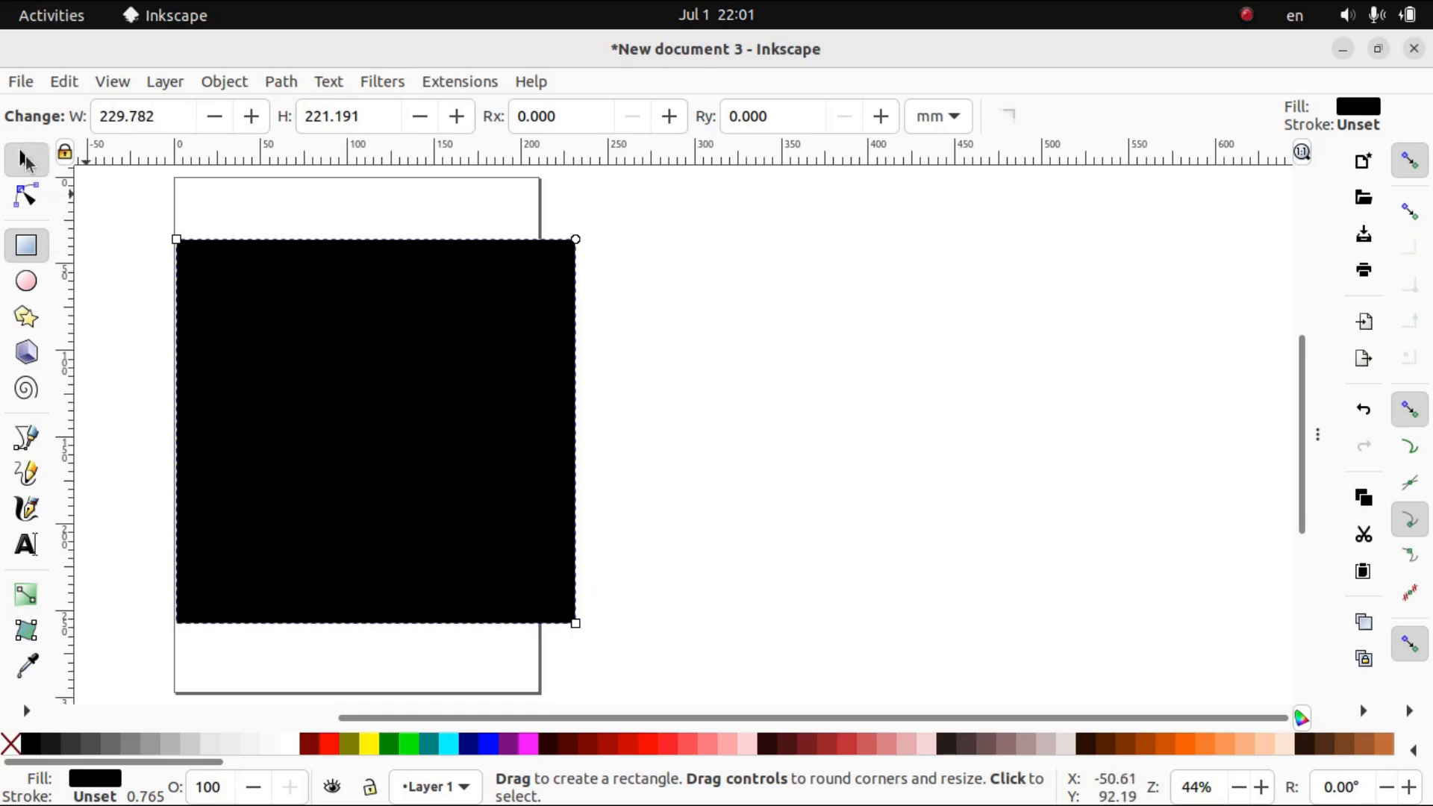
pyautogui.click(25, 158)
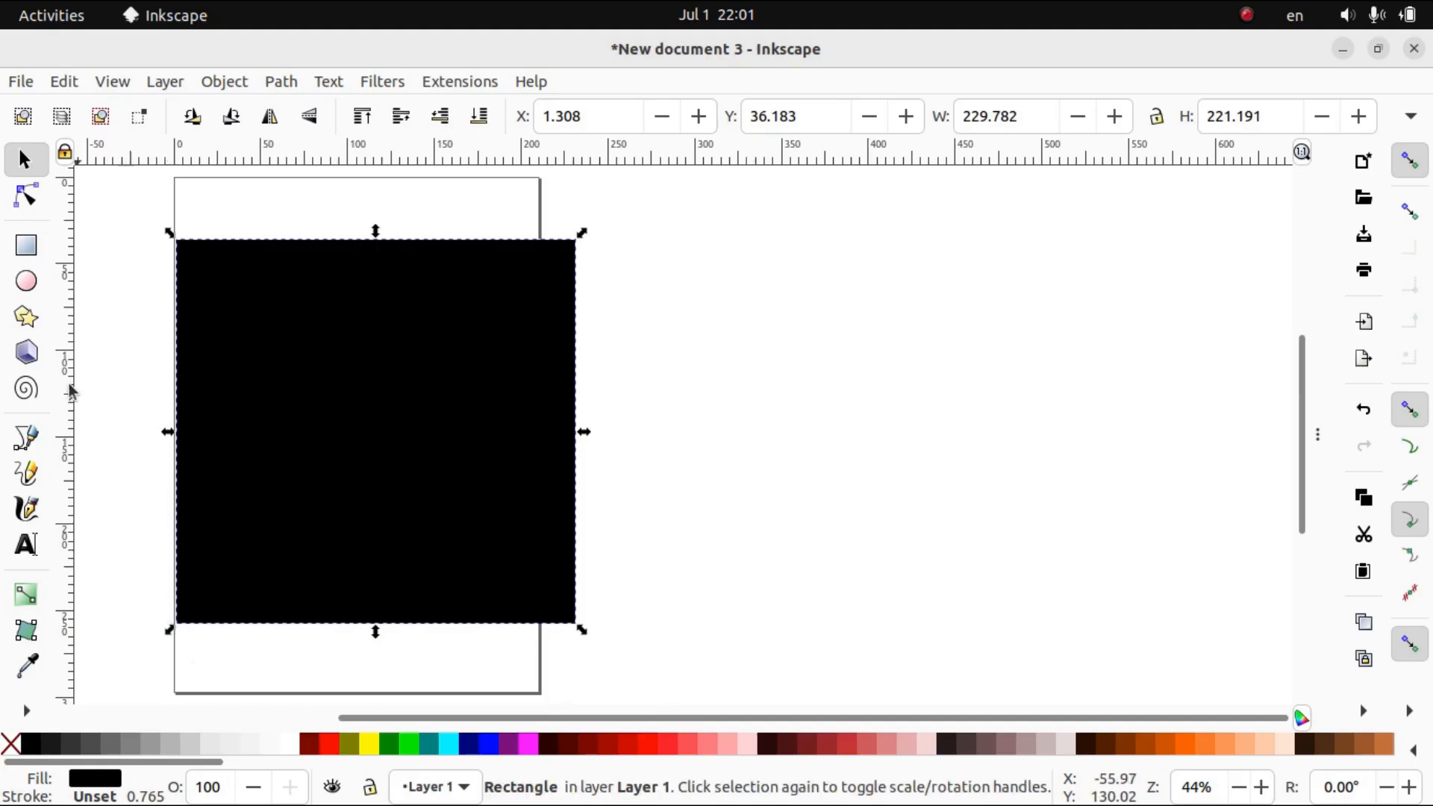
# Draw an ellipse about 98 by 94 mm beside the page, fill it red, and place it on the upper middle of the rectangle.
pyautogui.click(29, 281)
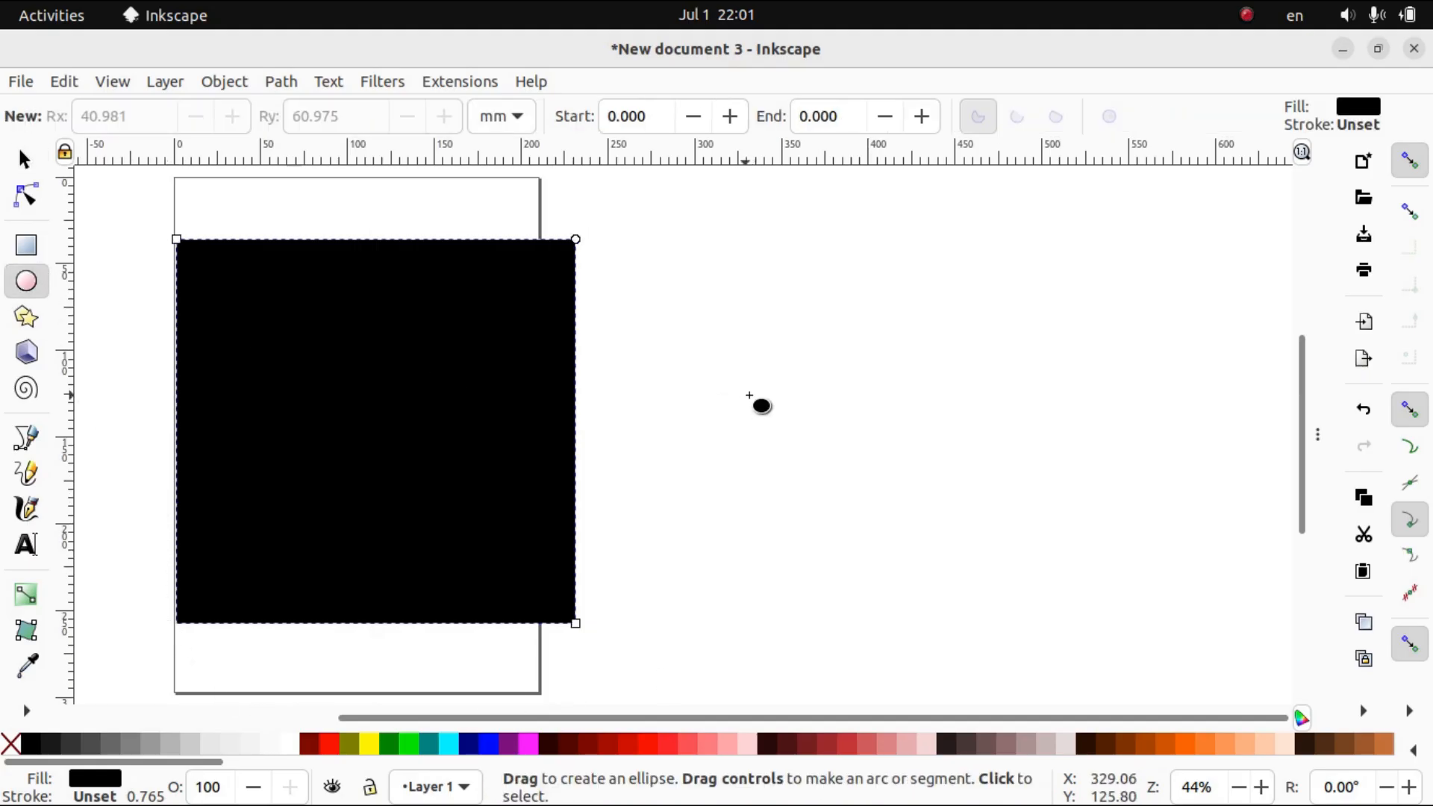
pyautogui.moveTo(752, 352); pyautogui.dragTo(923, 515)
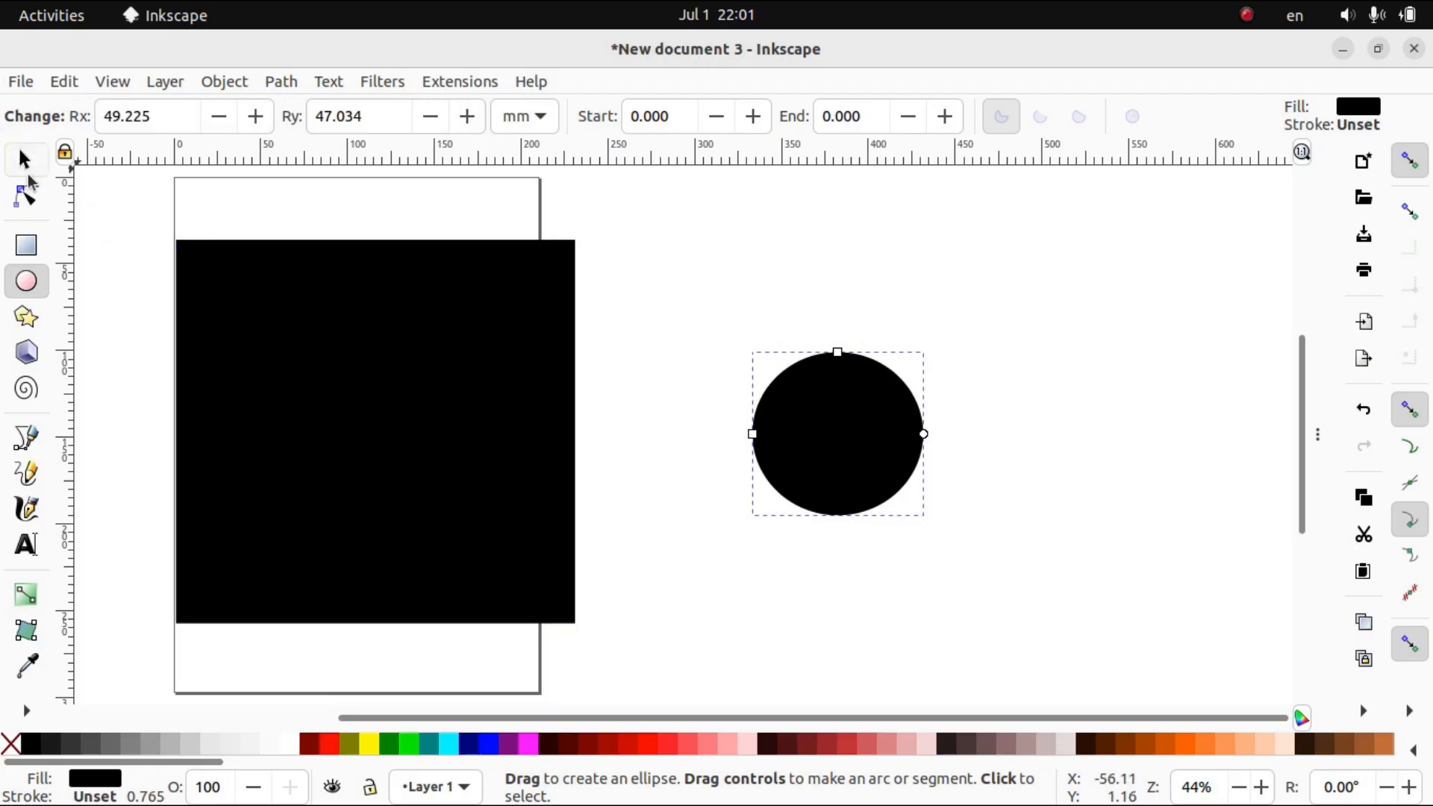
pyautogui.click(23, 160)
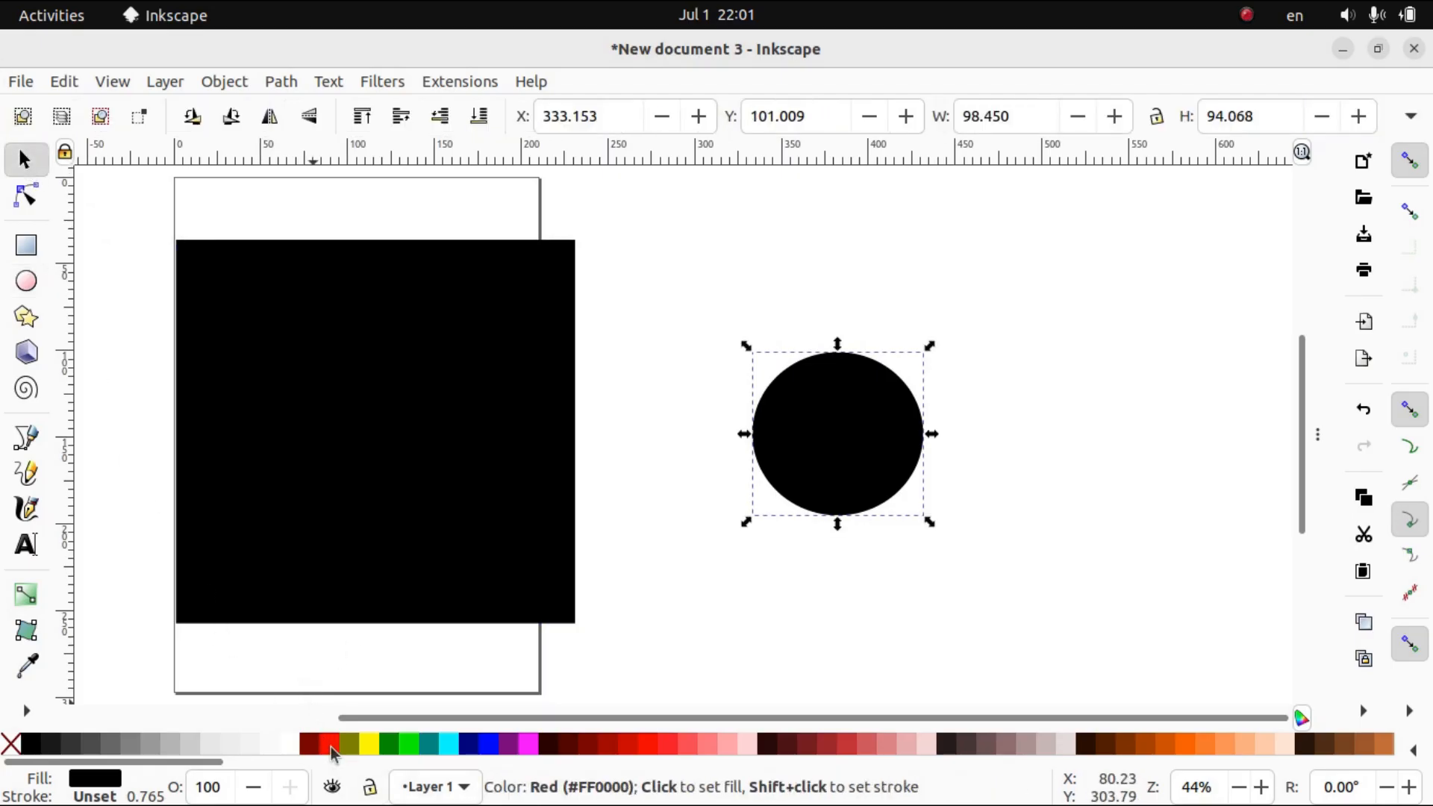
pyautogui.click(328, 744)
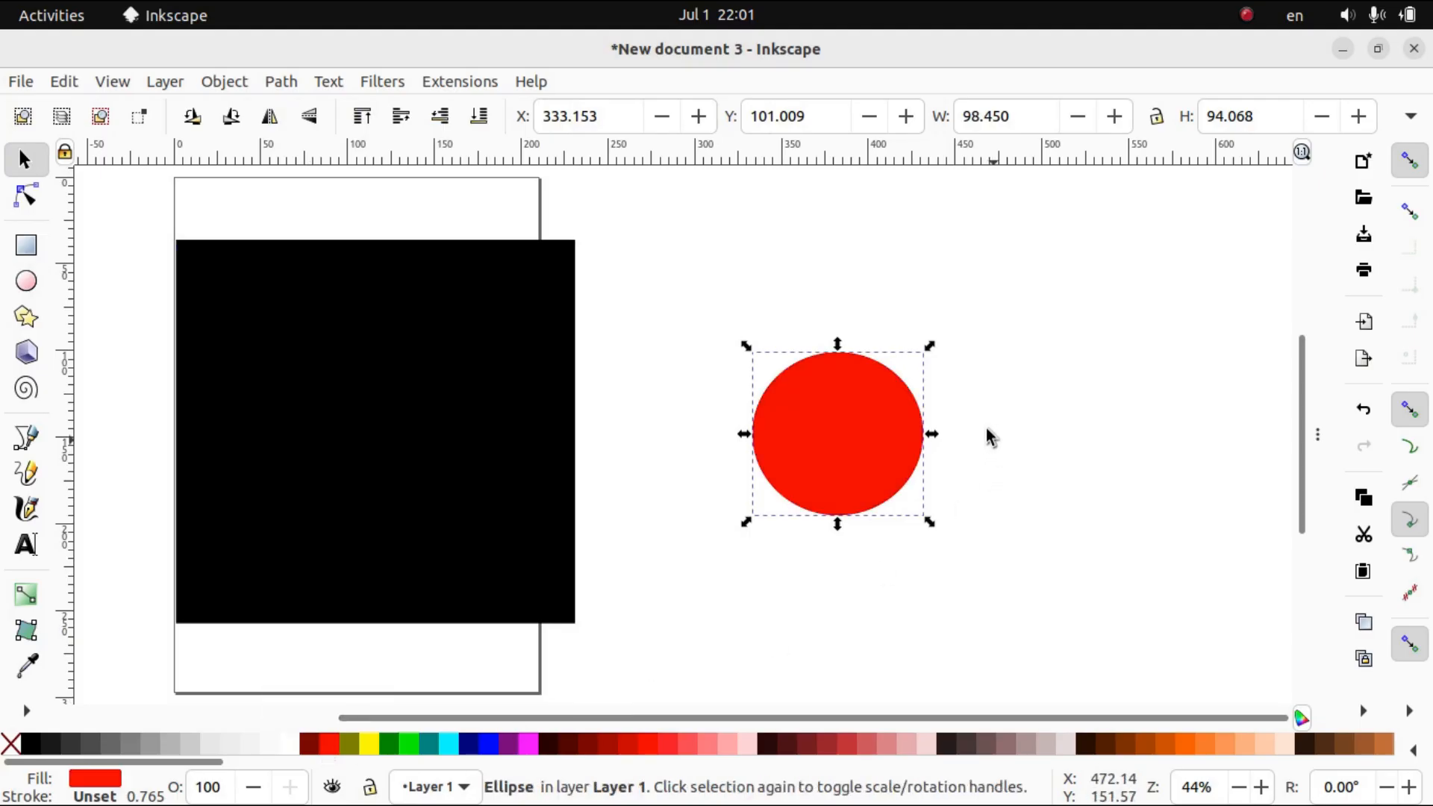
pyautogui.moveTo(837, 445); pyautogui.dragTo(367, 401)
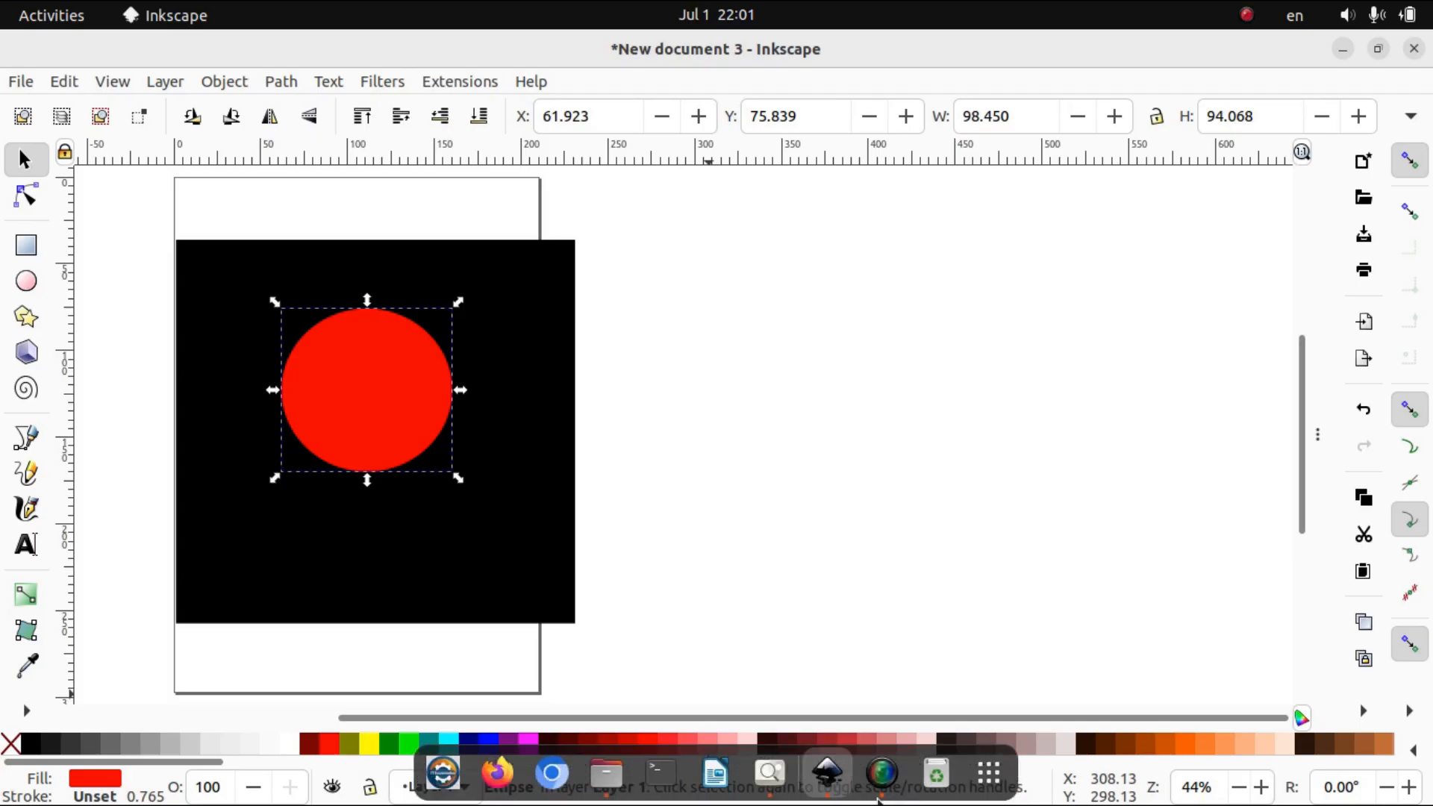
# Check the poster reference image, and import Plant.png from the Images10 folder as an embedded image with DPI from file.
pyautogui.click(770, 776)
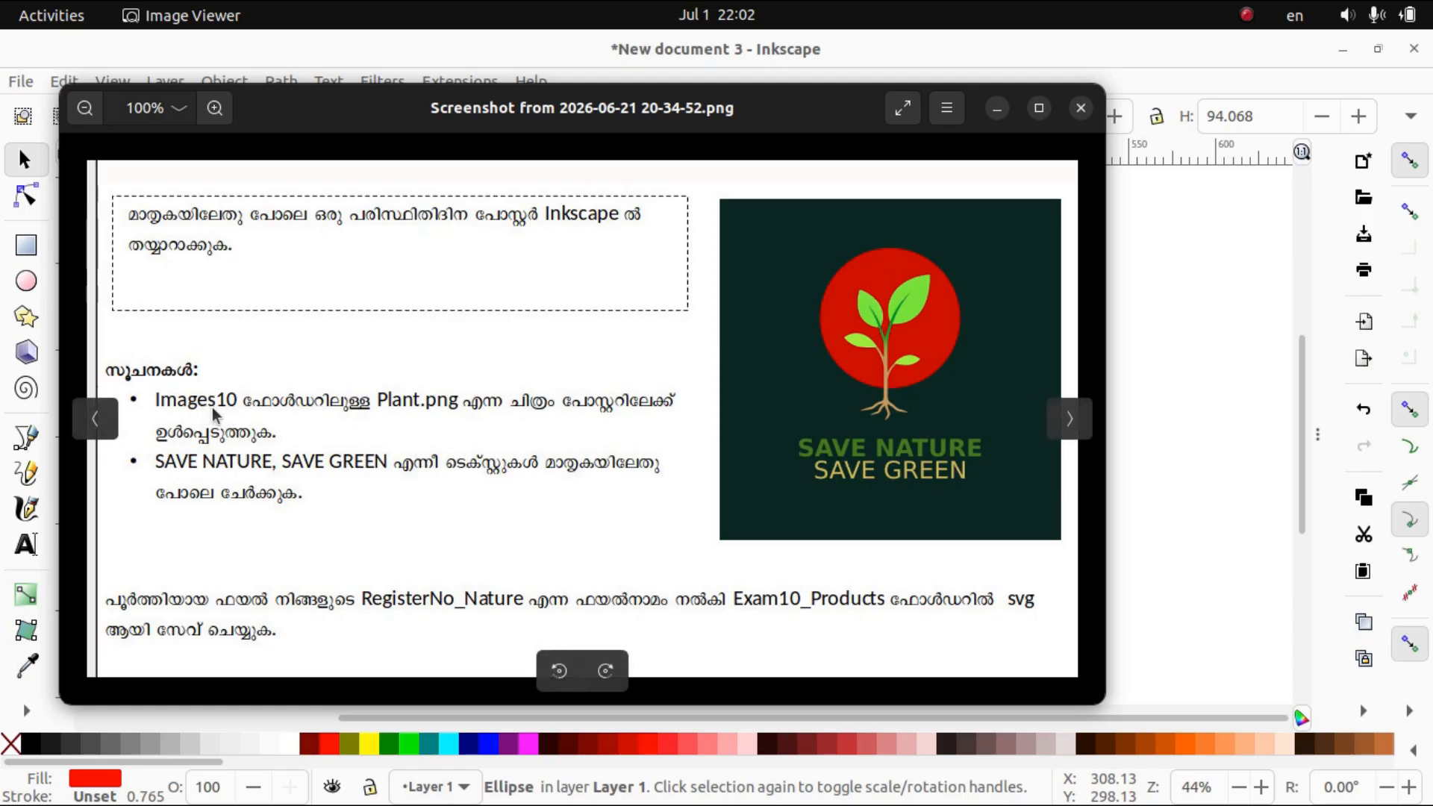
pyautogui.click(996, 110)
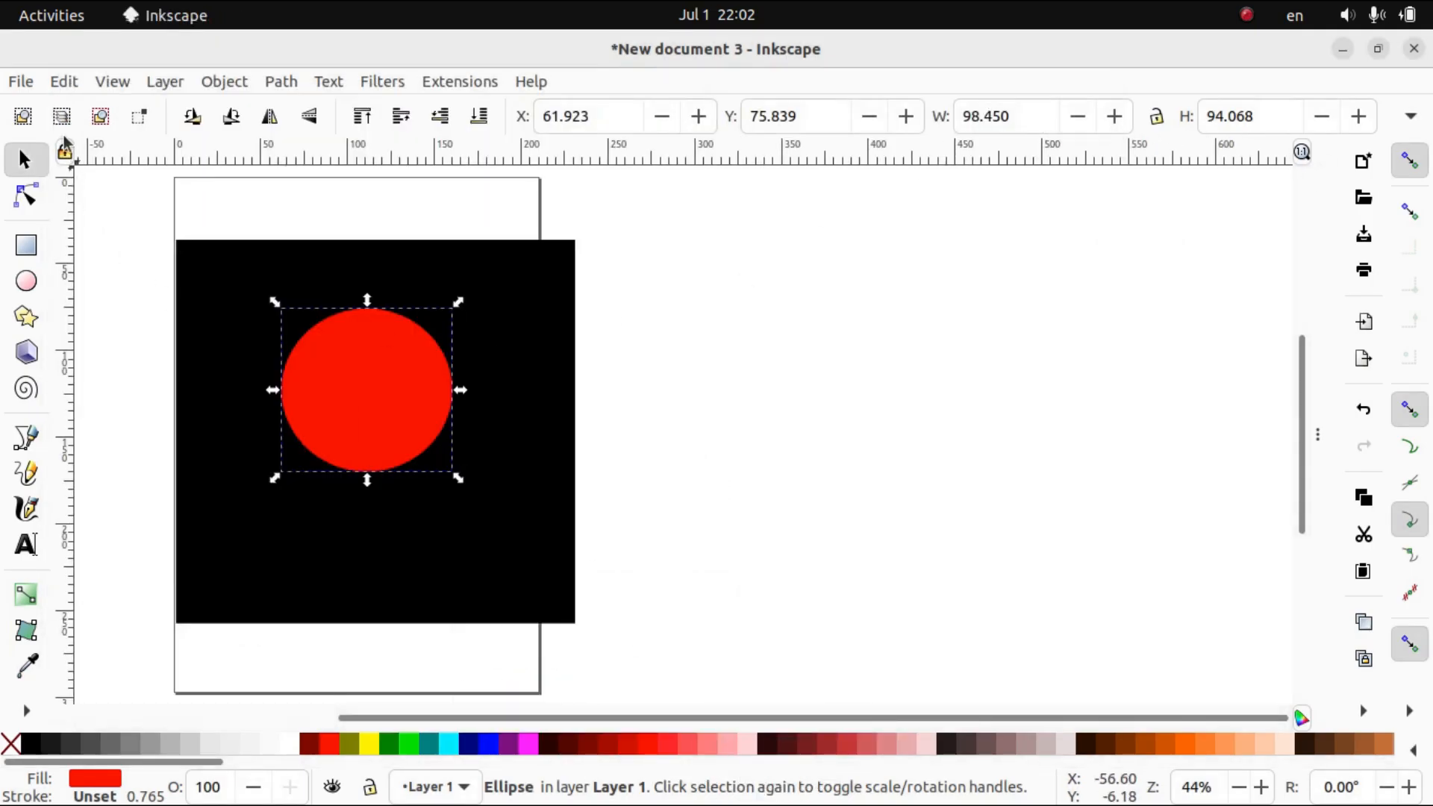
pyautogui.click(23, 82)
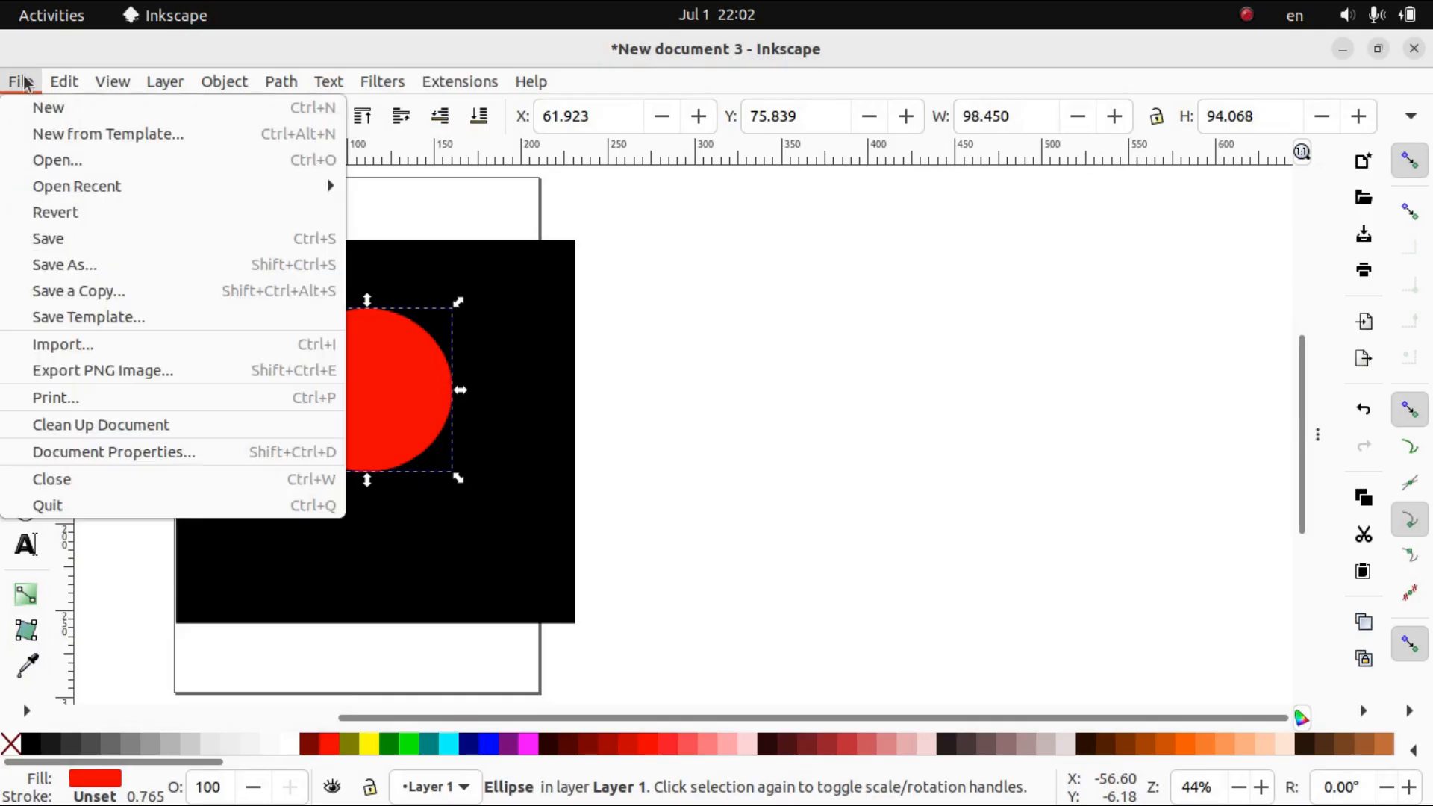
pyautogui.click(91, 344)
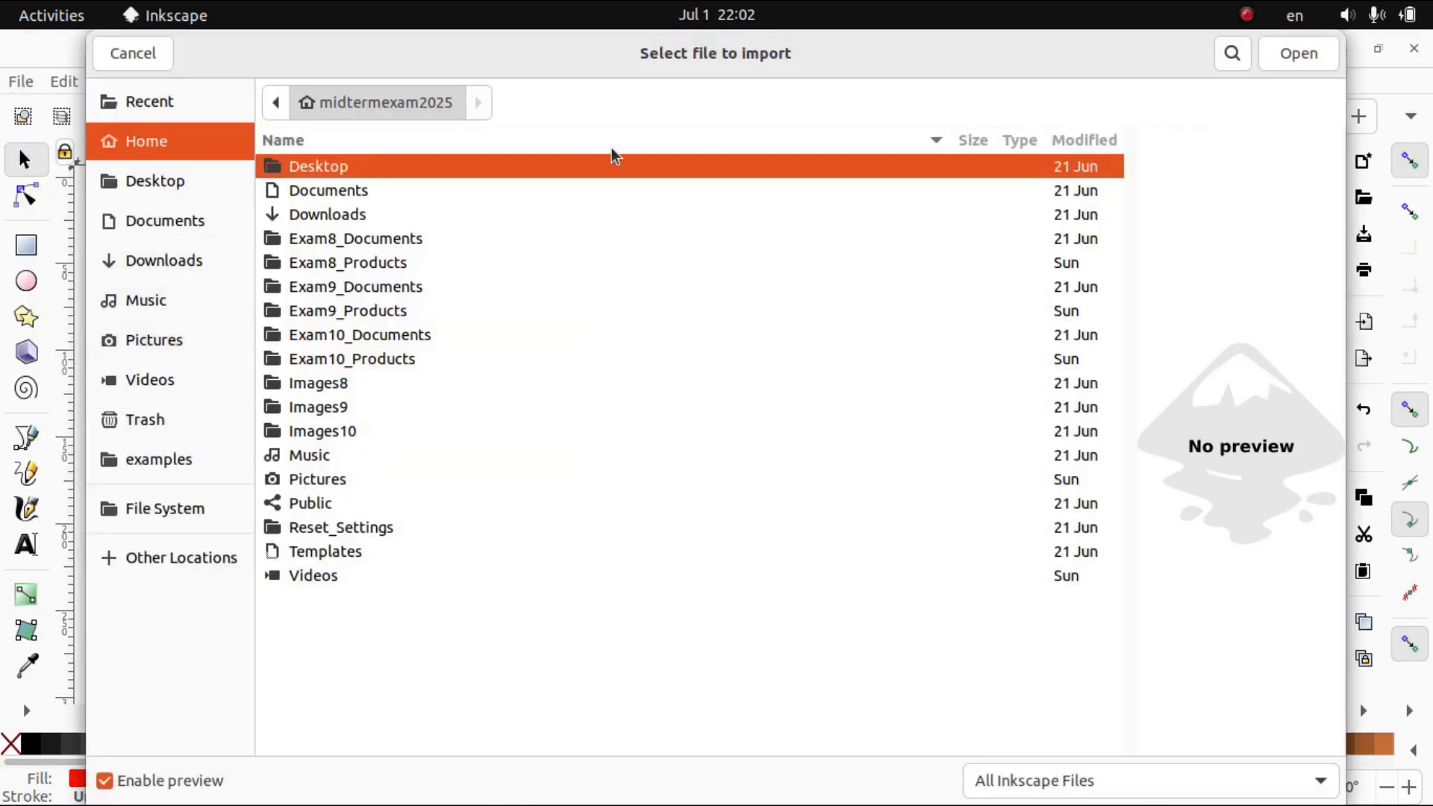
pyautogui.click(155, 136)
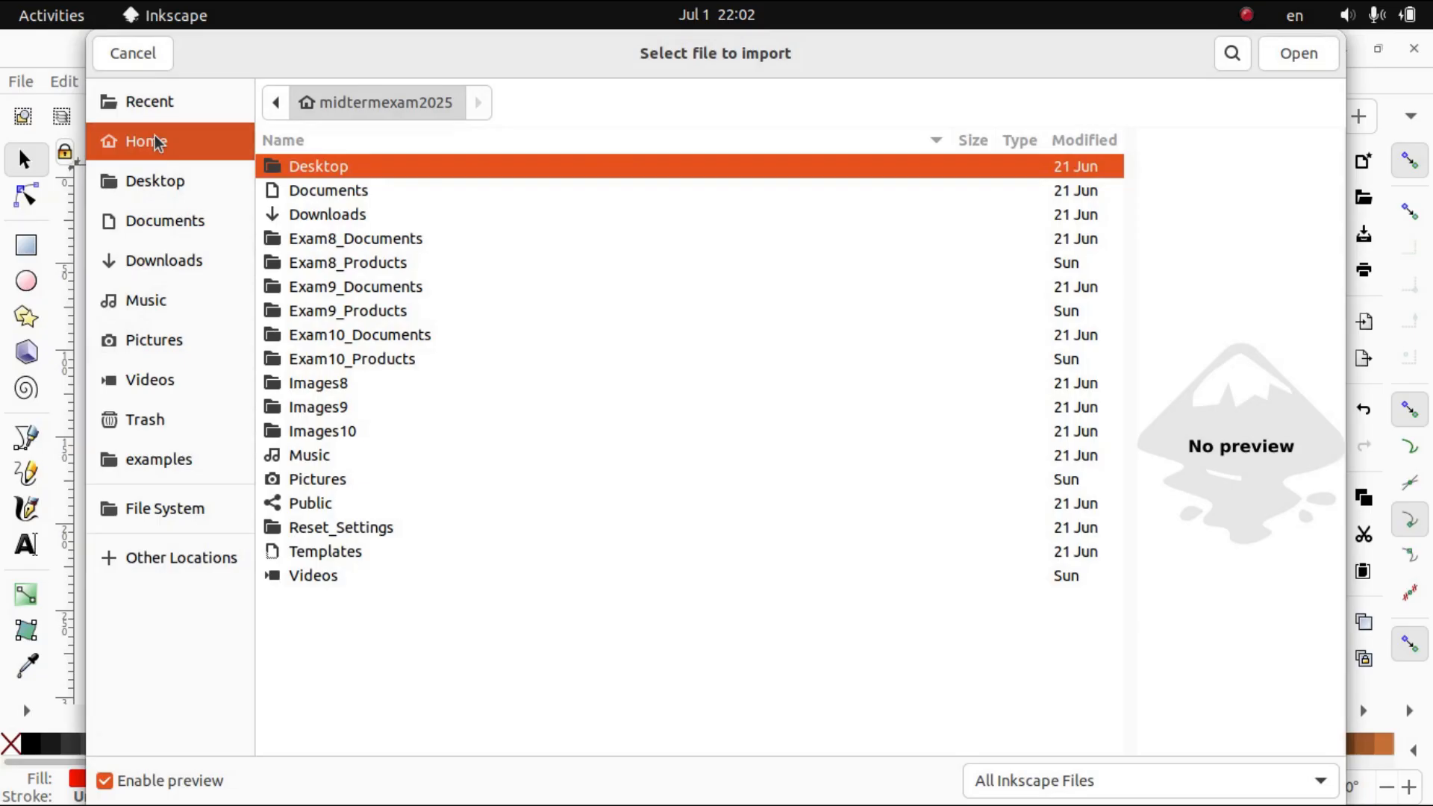
pyautogui.click(349, 432)
pyautogui.doubleClick(349, 433)
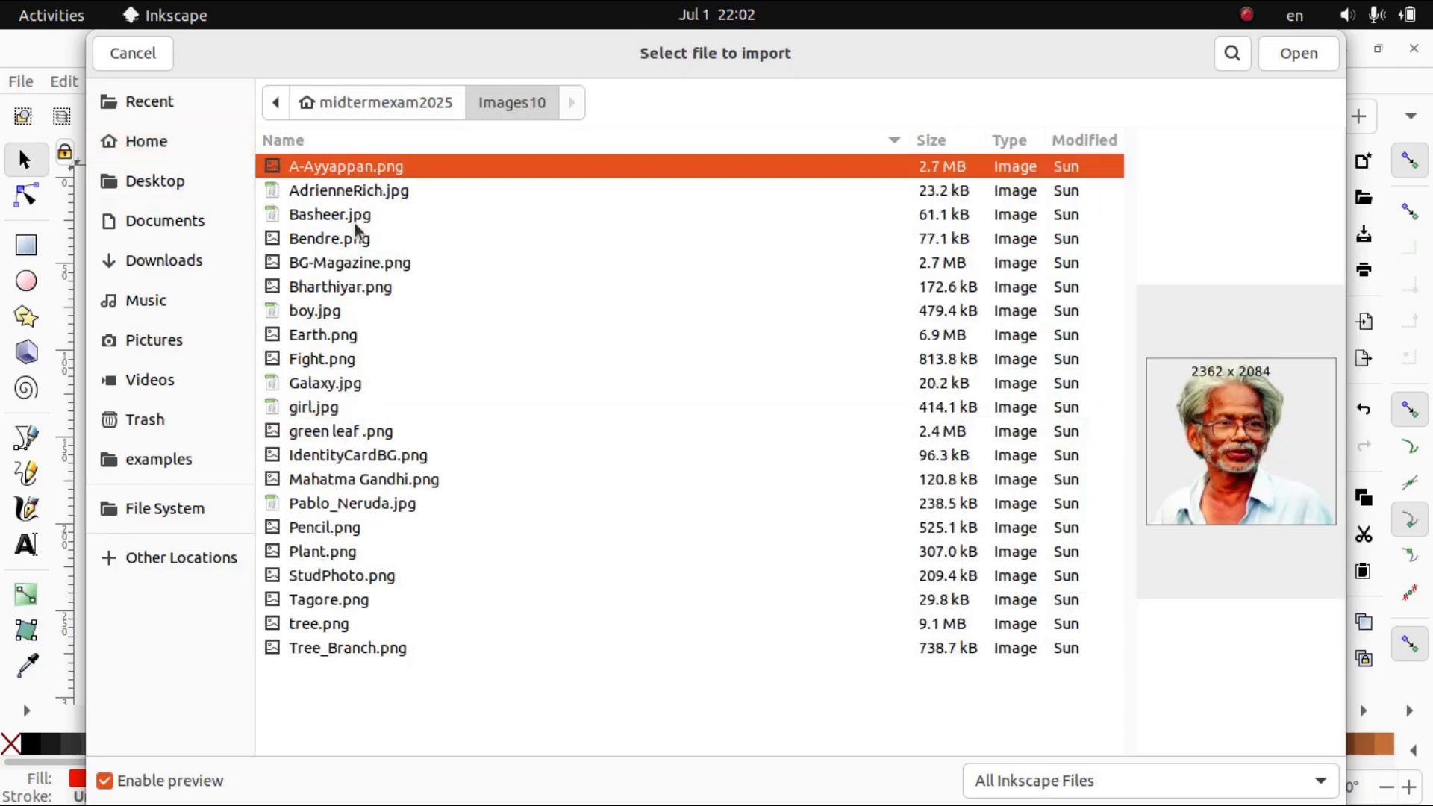
pyautogui.click(307, 552)
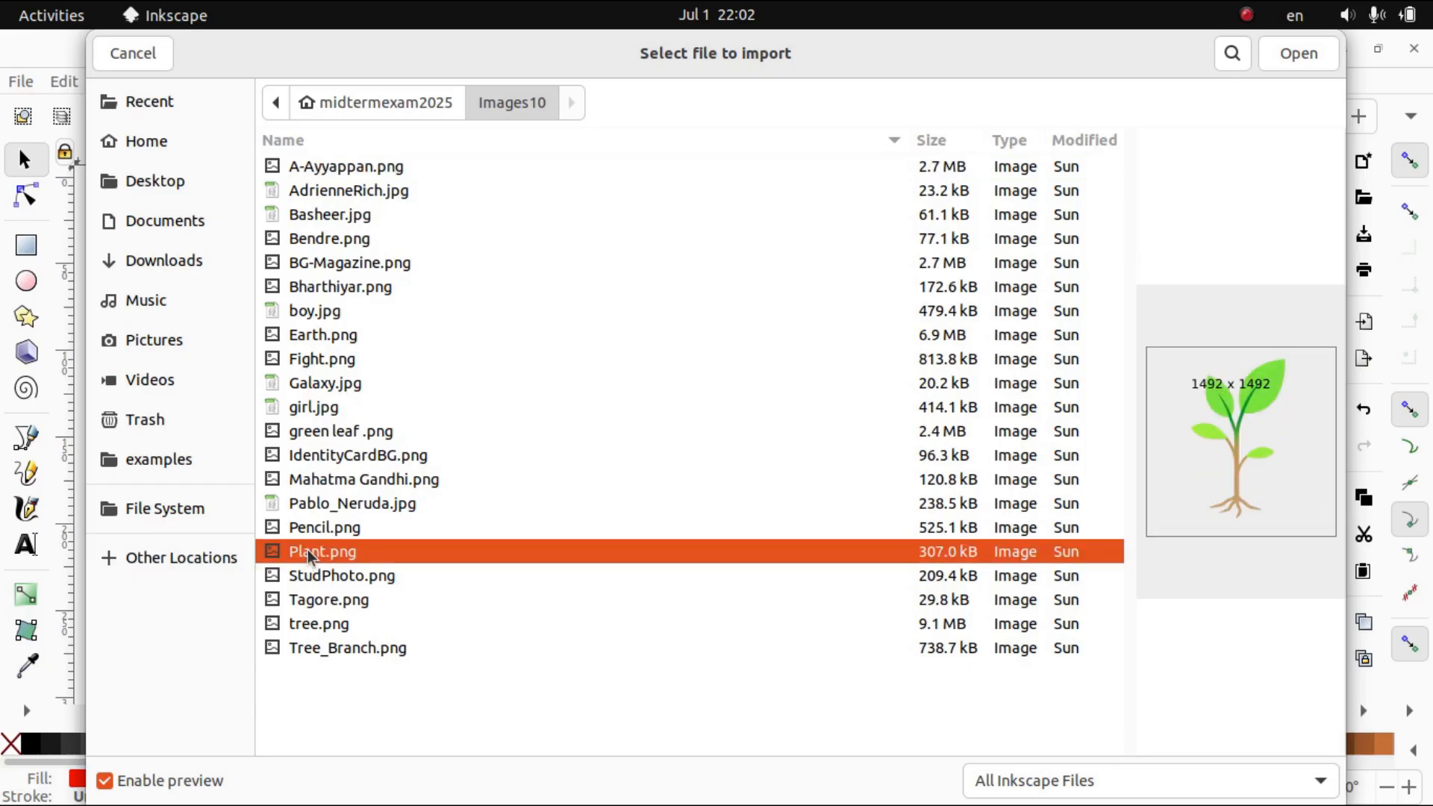
pyautogui.press('Return')
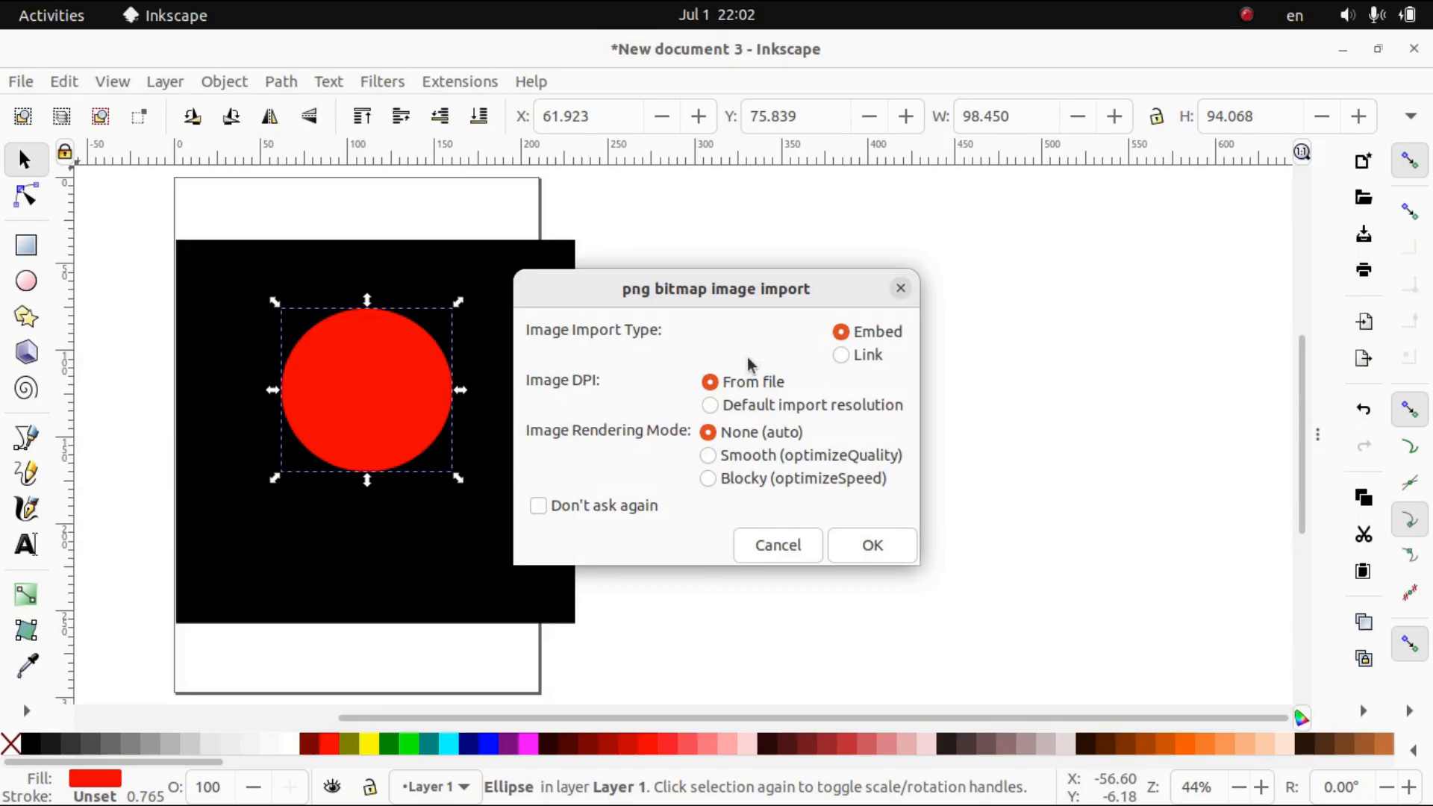
pyautogui.click(873, 545)
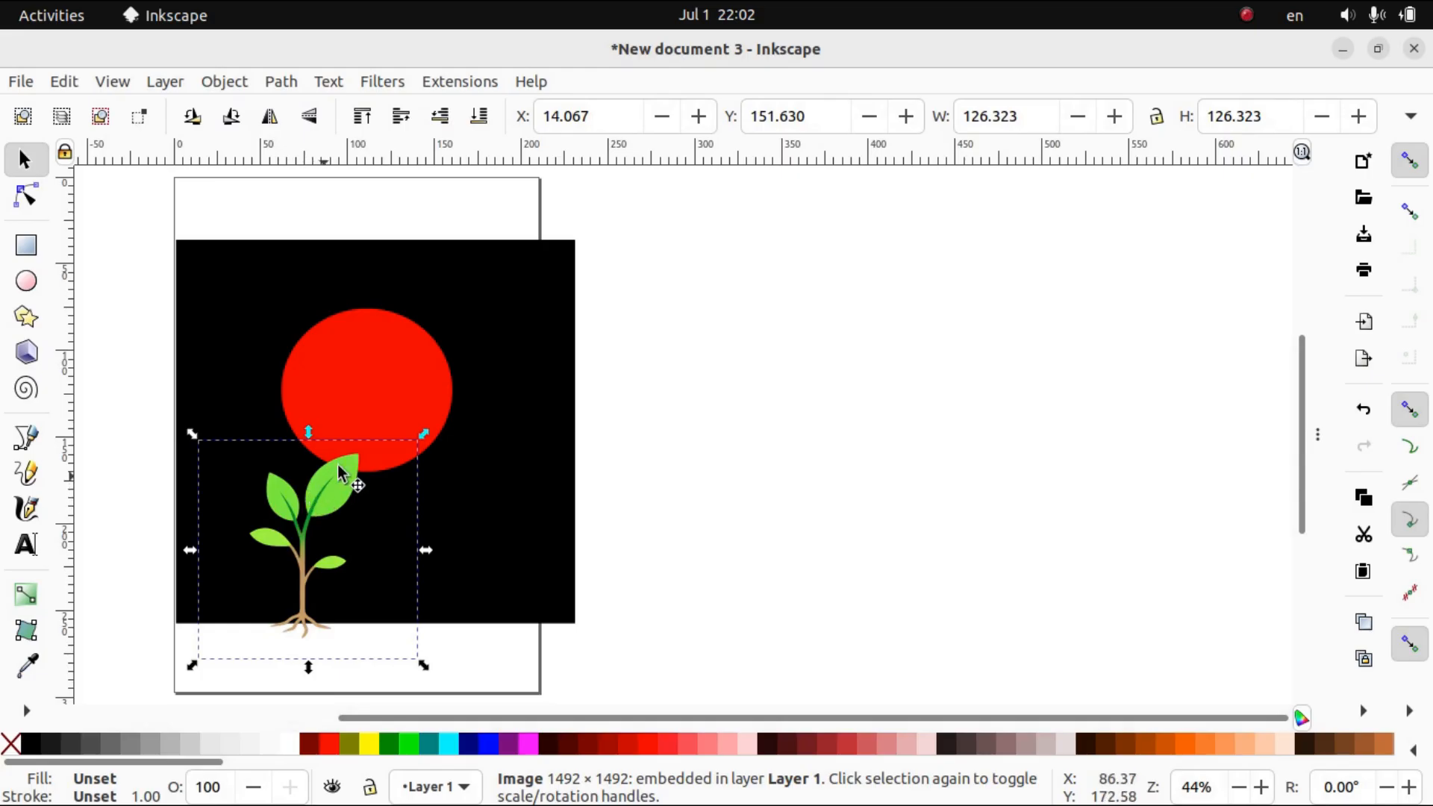
# Compare the red ellipse with the reference, shrink it to about 85 by 76 mm, and move it up to about X 68.7, Y 53.4 mm.
pyautogui.click(386, 384)
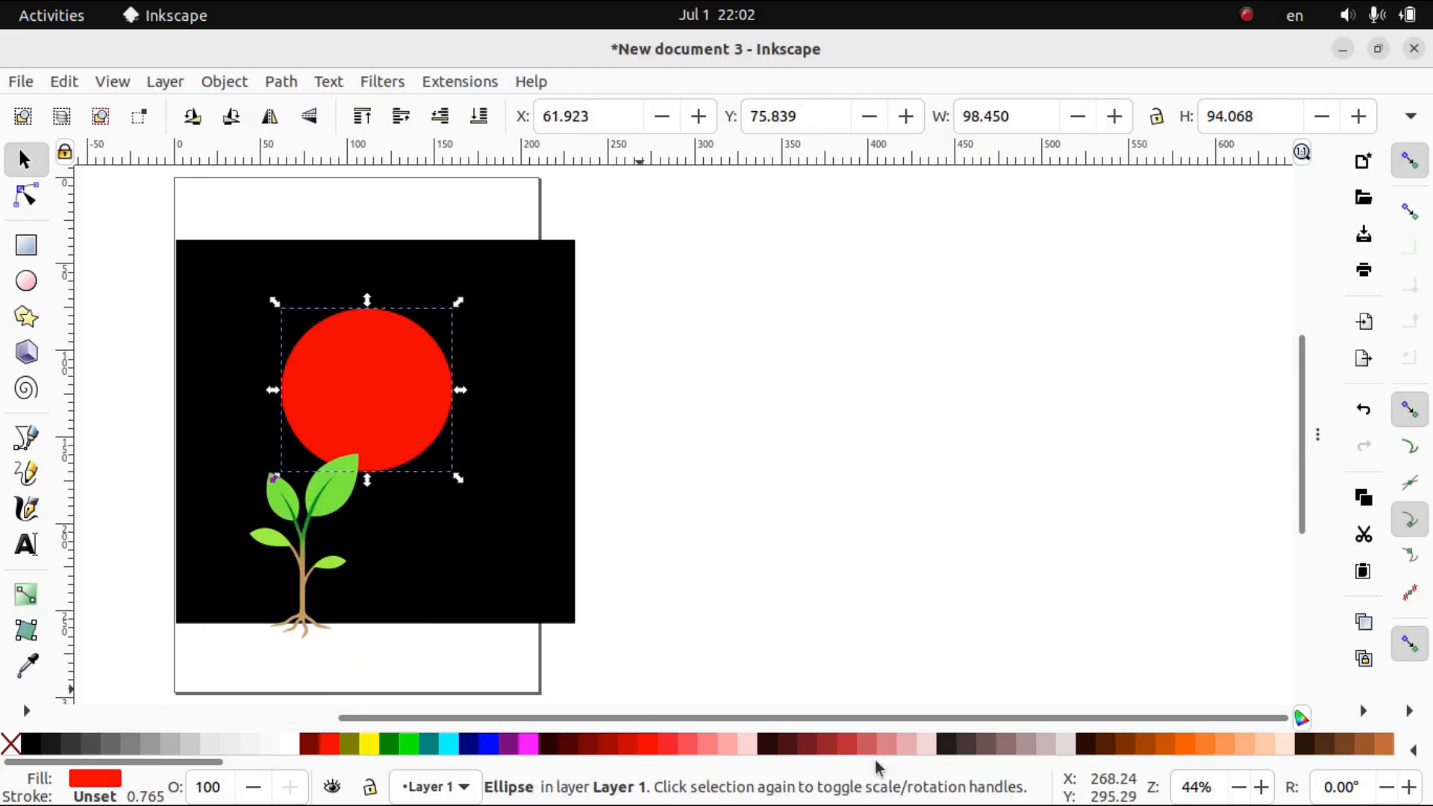
pyautogui.moveTo(881, 798)
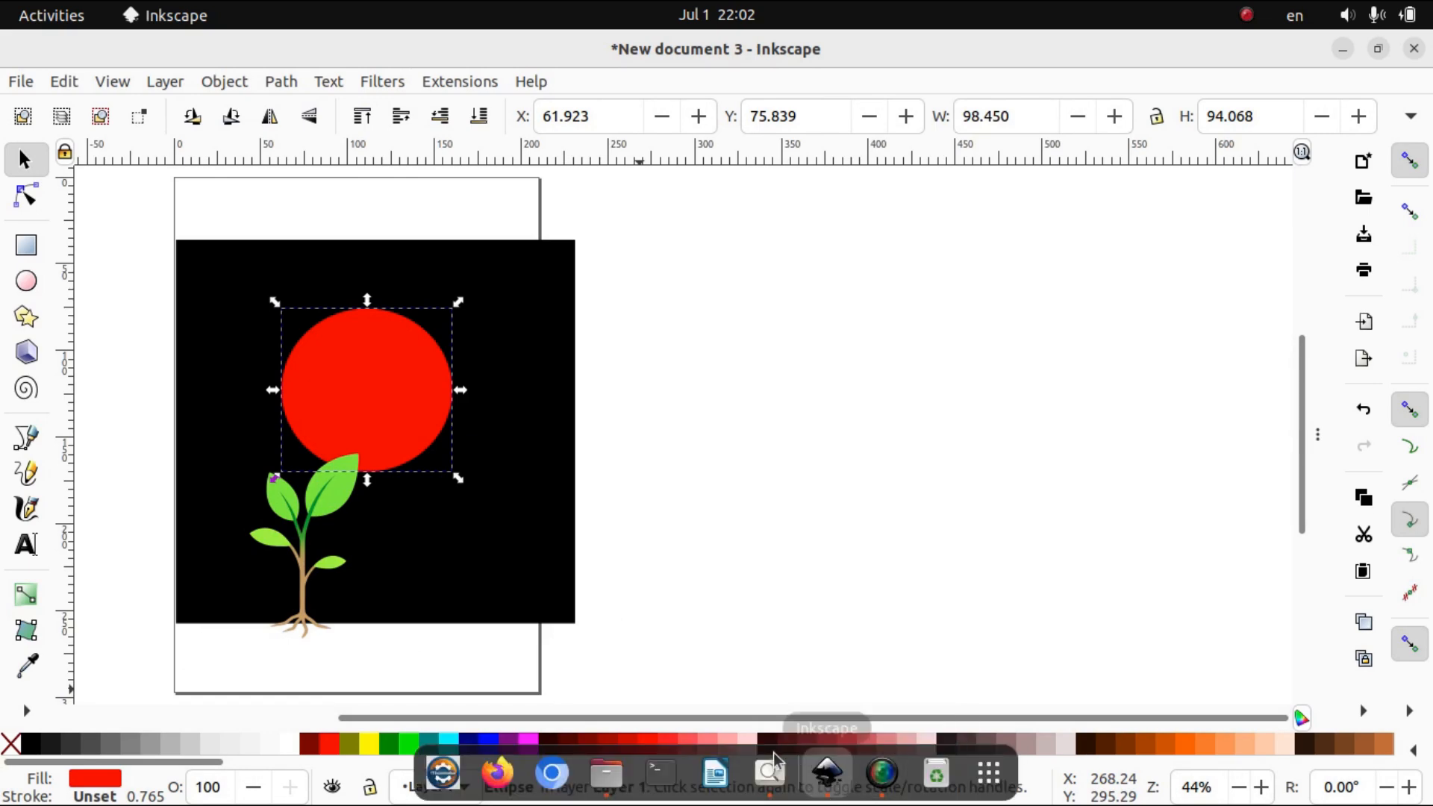
pyautogui.click(770, 774)
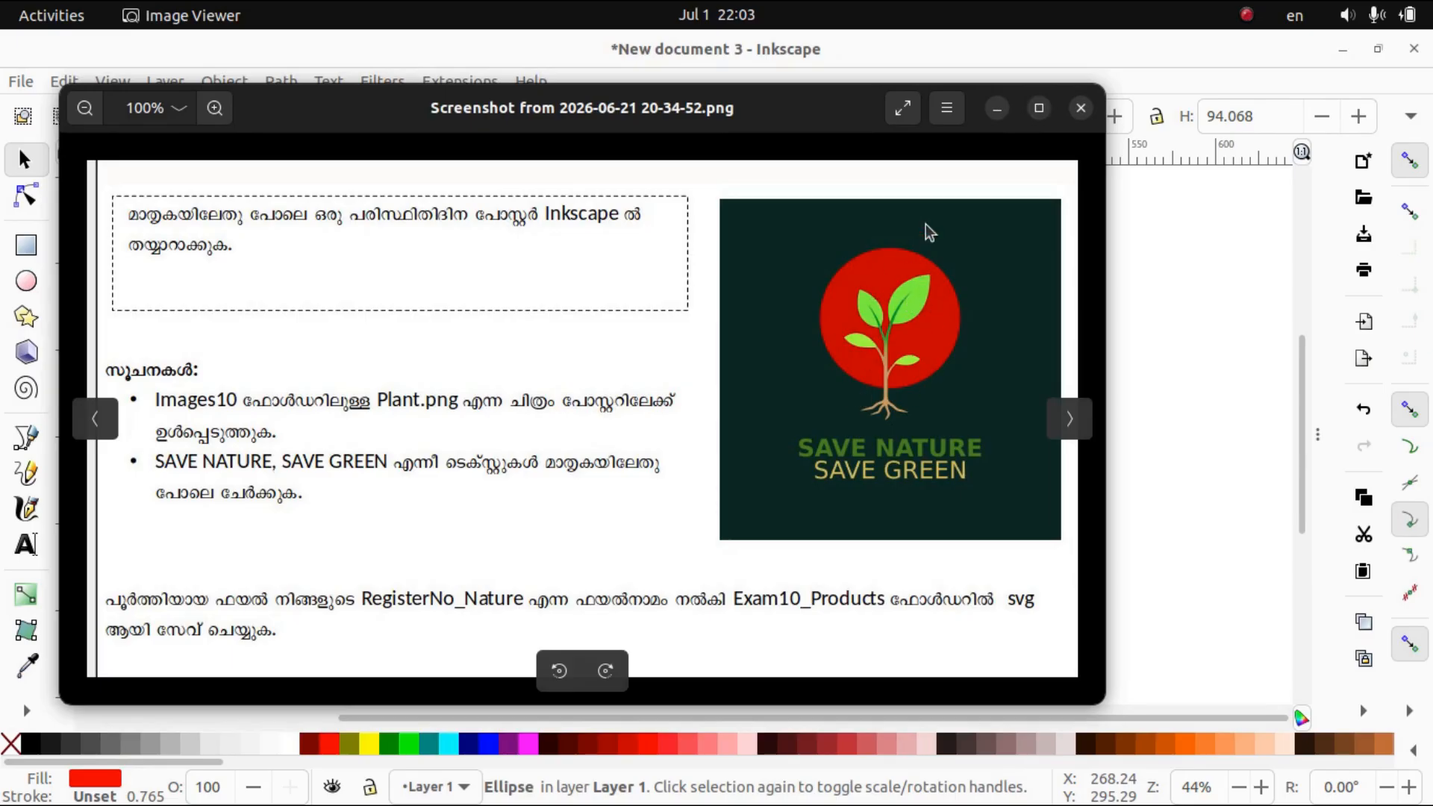
pyautogui.click(995, 106)
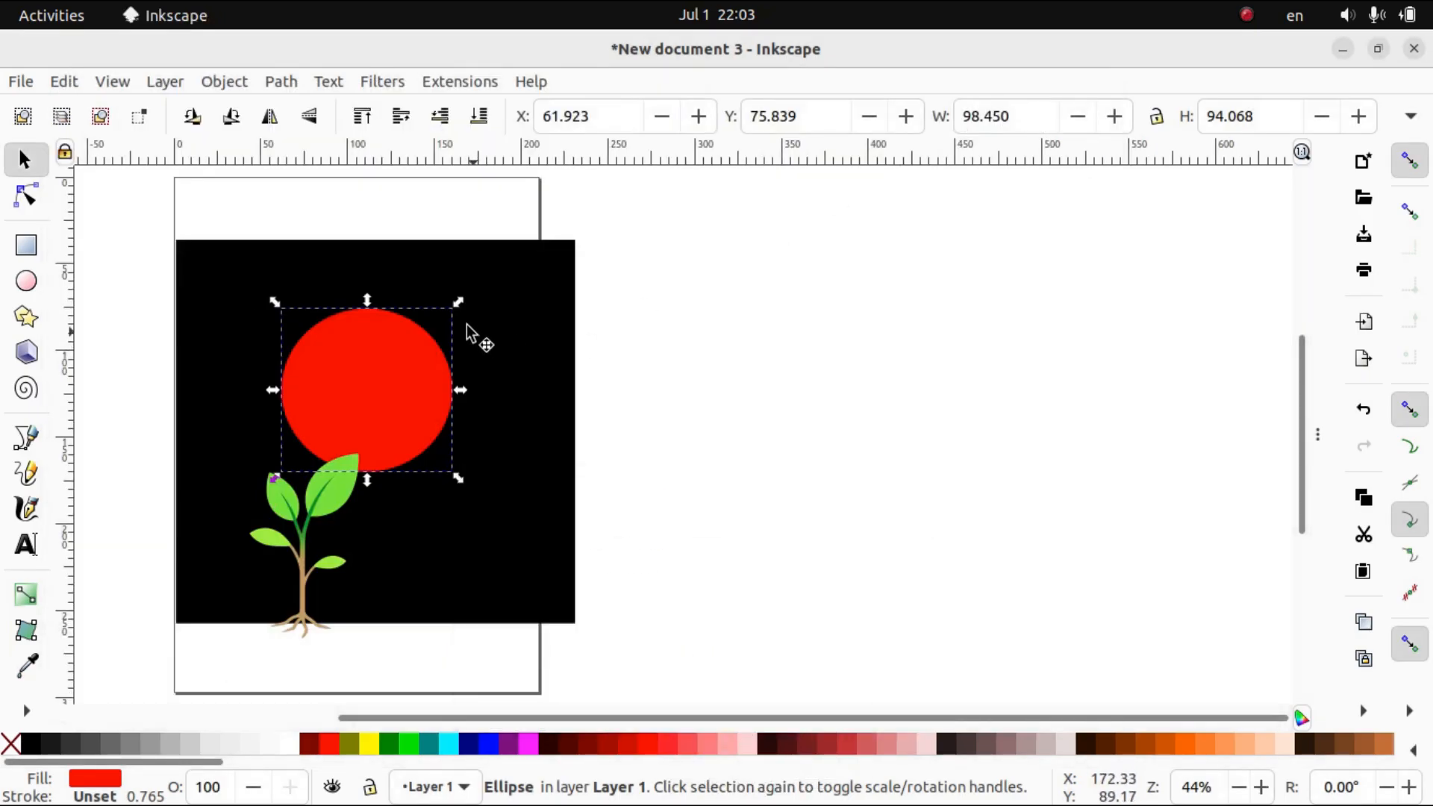
pyautogui.moveTo(457, 304); pyautogui.dragTo(435, 337)
pyautogui.moveTo(396, 403); pyautogui.dragTo(403, 321)
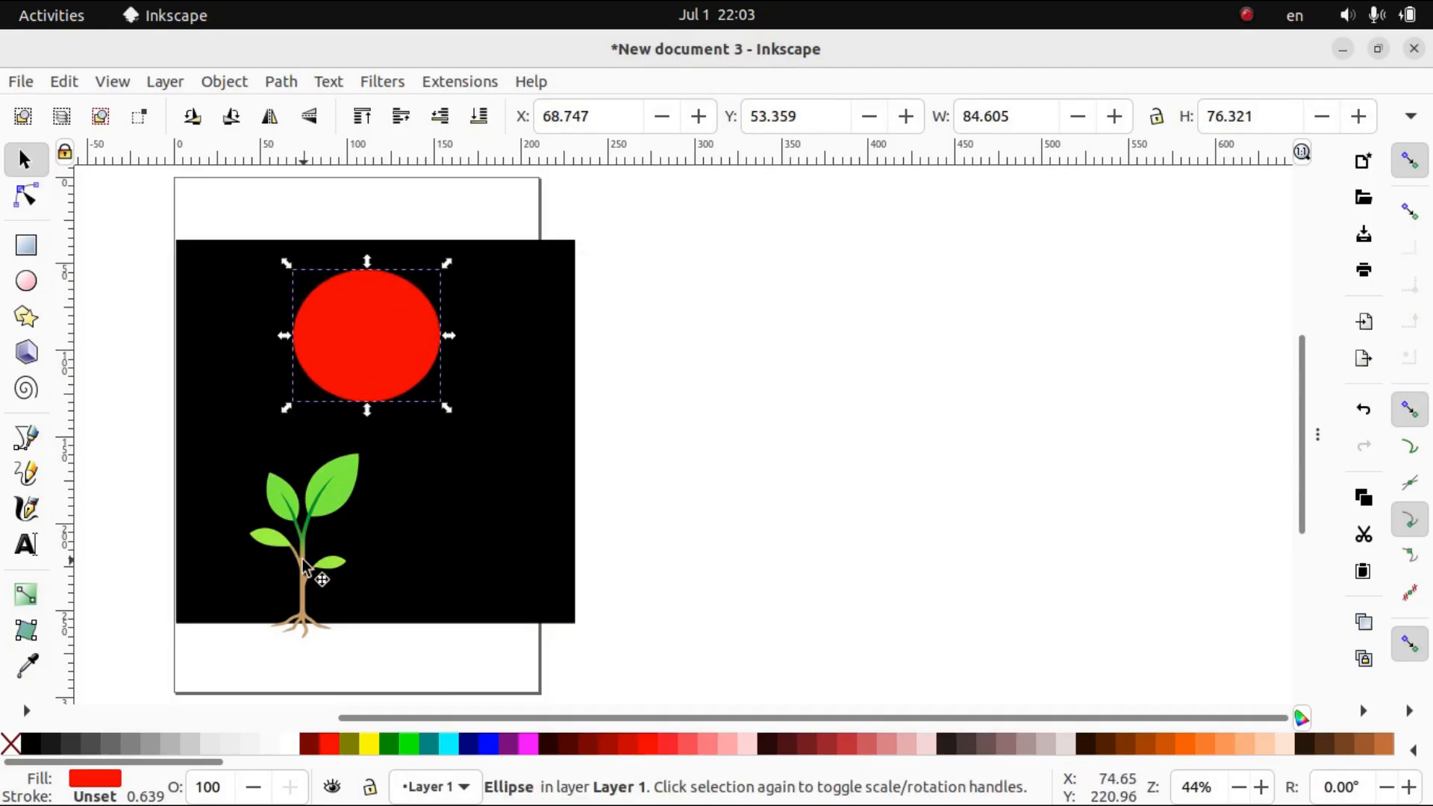
# Move the plant image up over the lower part of the red ellipse, at about X 38, Y 83 mm, and compare it with the reference.
pyautogui.moveTo(313, 524); pyautogui.dragTo(379, 372)
pyautogui.click(356, 510)
pyautogui.moveTo(827, 797)
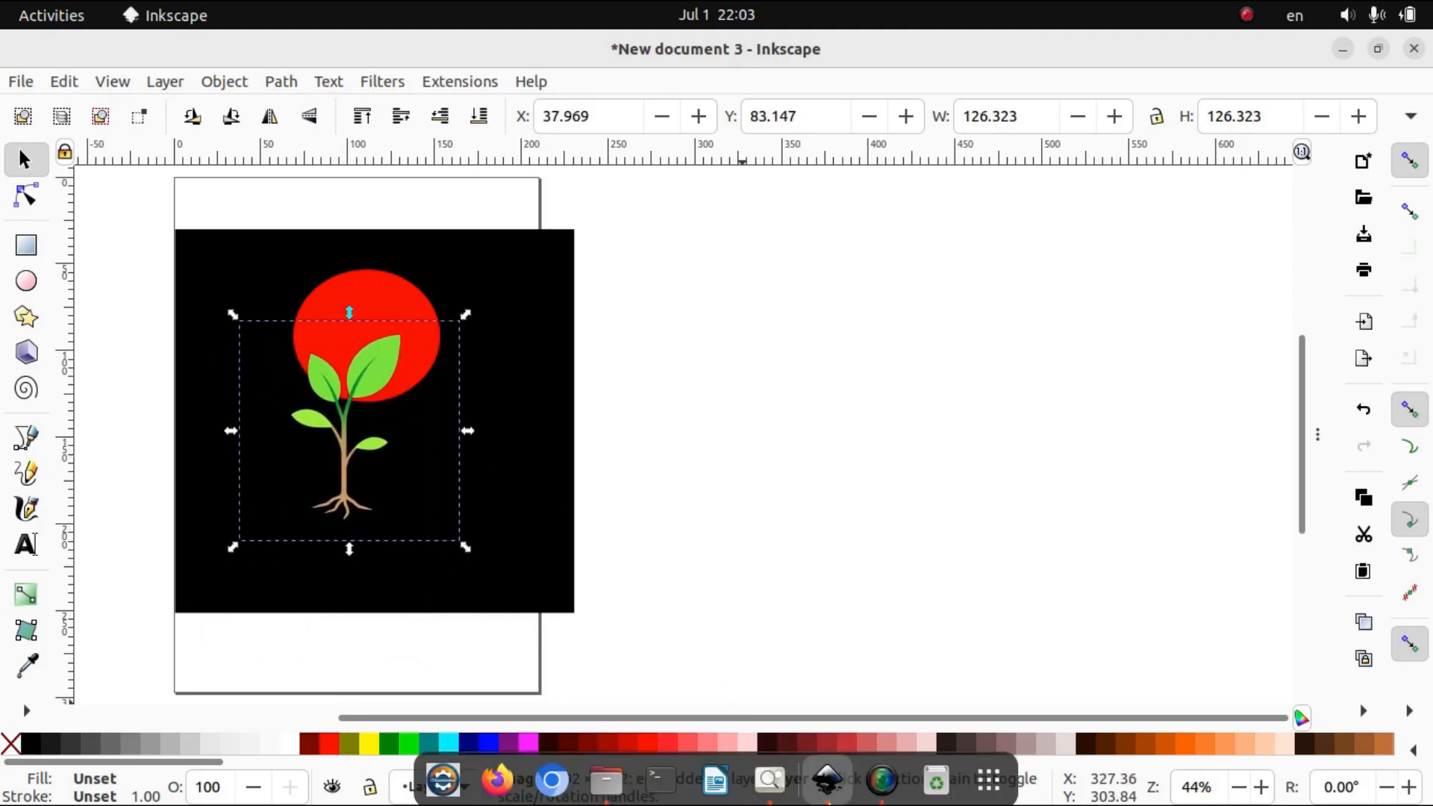
pyautogui.moveTo(703, 776)
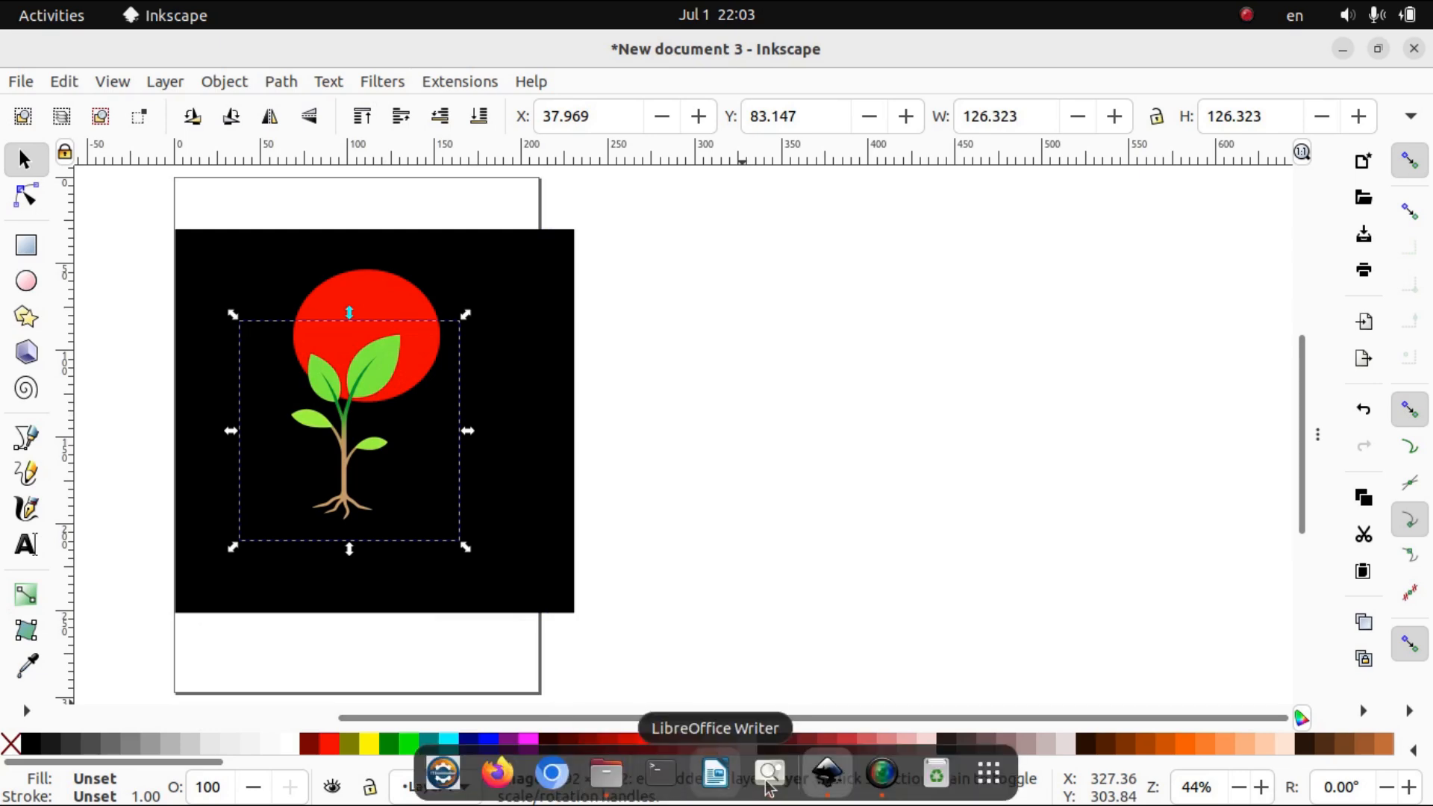
pyautogui.click(769, 772)
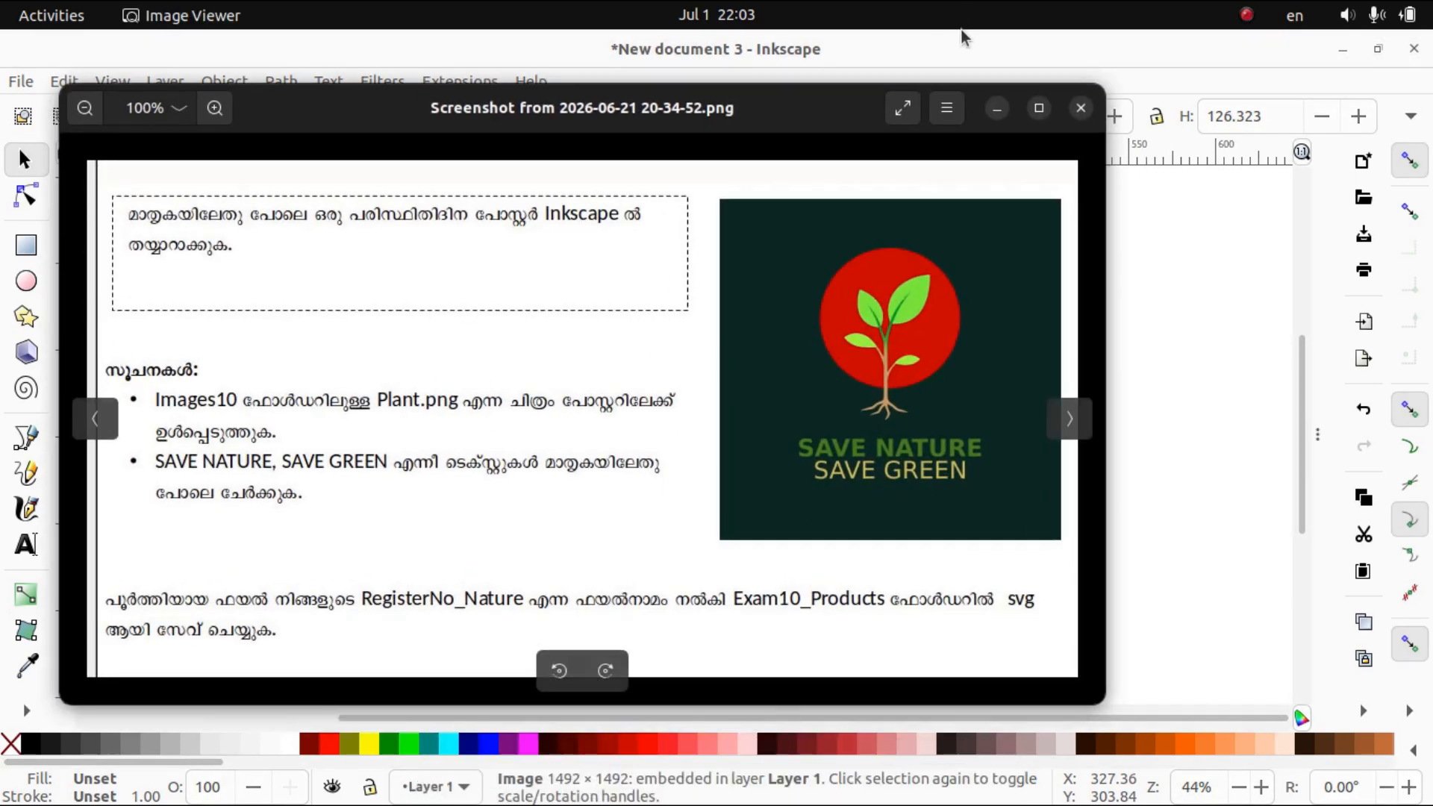
pyautogui.click(997, 110)
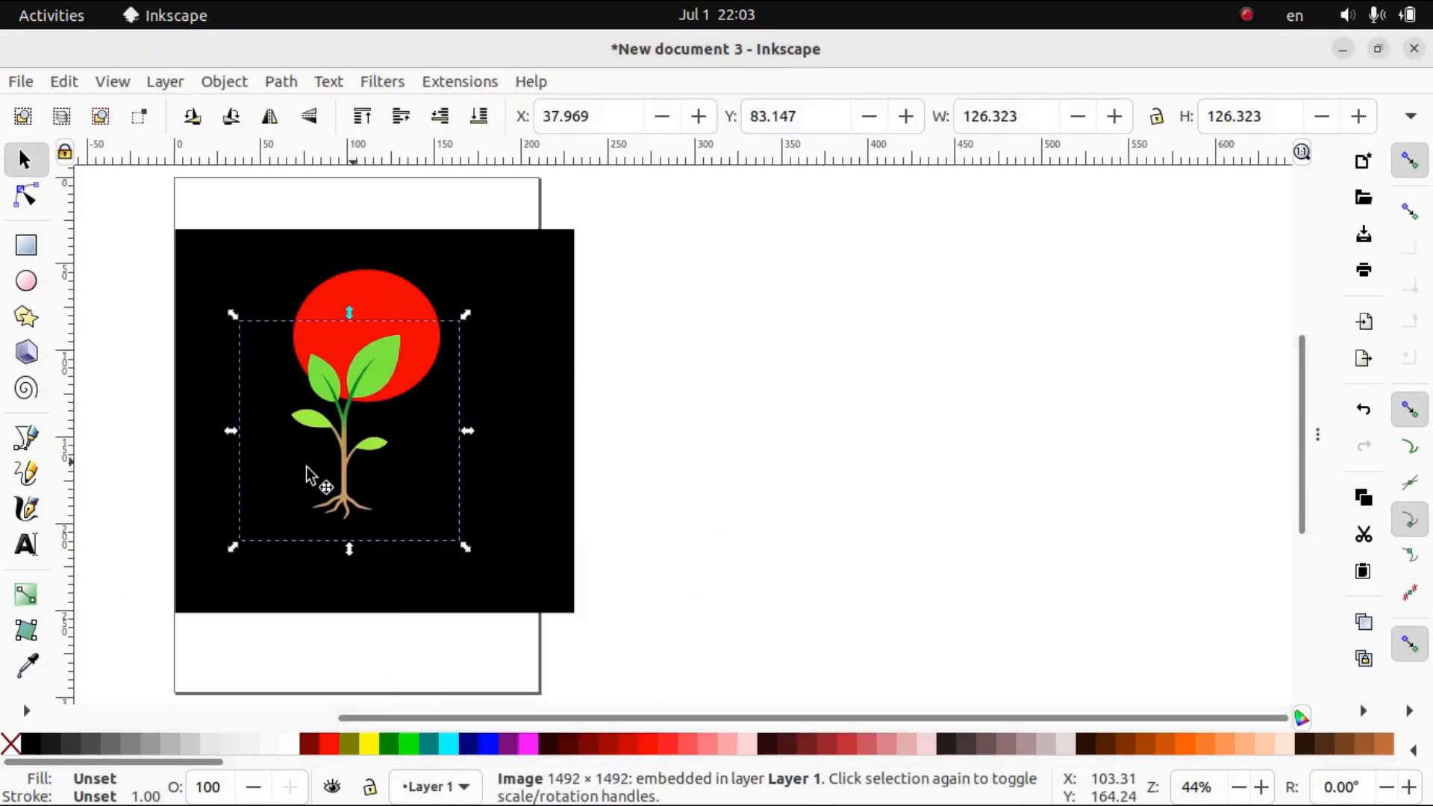
# Nudge the red ellipse down to about Y 57 mm and raise the plant over it to about X 42.8, Y 66.8 mm.
pyautogui.moveTo(349, 371)
pyautogui.mouseDown()
pyautogui.moveTo(349, 337)
pyautogui.moveTo(352, 372)
pyautogui.mouseUp()
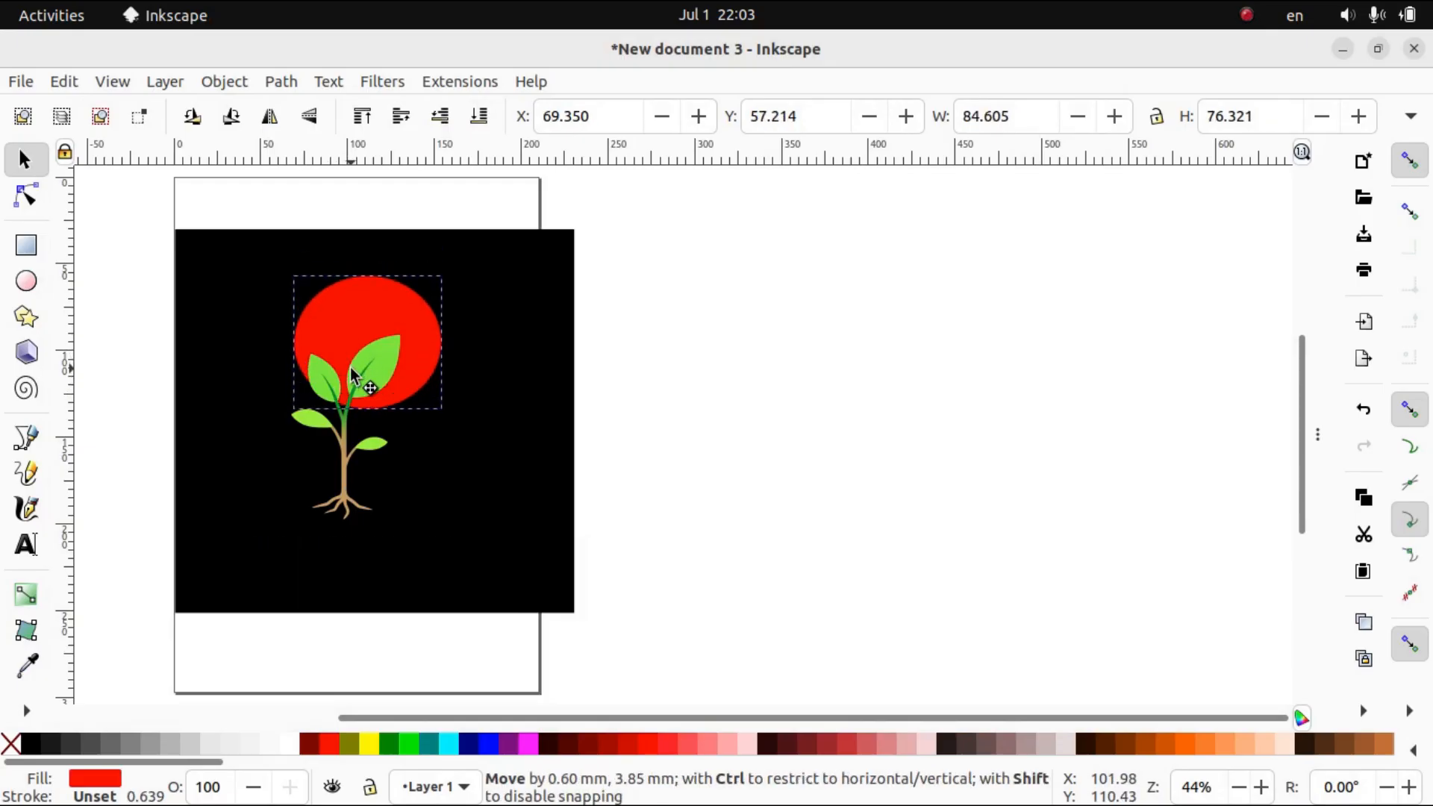
pyautogui.click(348, 447)
pyautogui.moveTo(347, 440)
pyautogui.mouseDown()
pyautogui.moveTo(357, 397)
pyautogui.moveTo(350, 452)
pyautogui.moveTo(358, 426)
pyautogui.mouseUp()
pyautogui.click(348, 458)
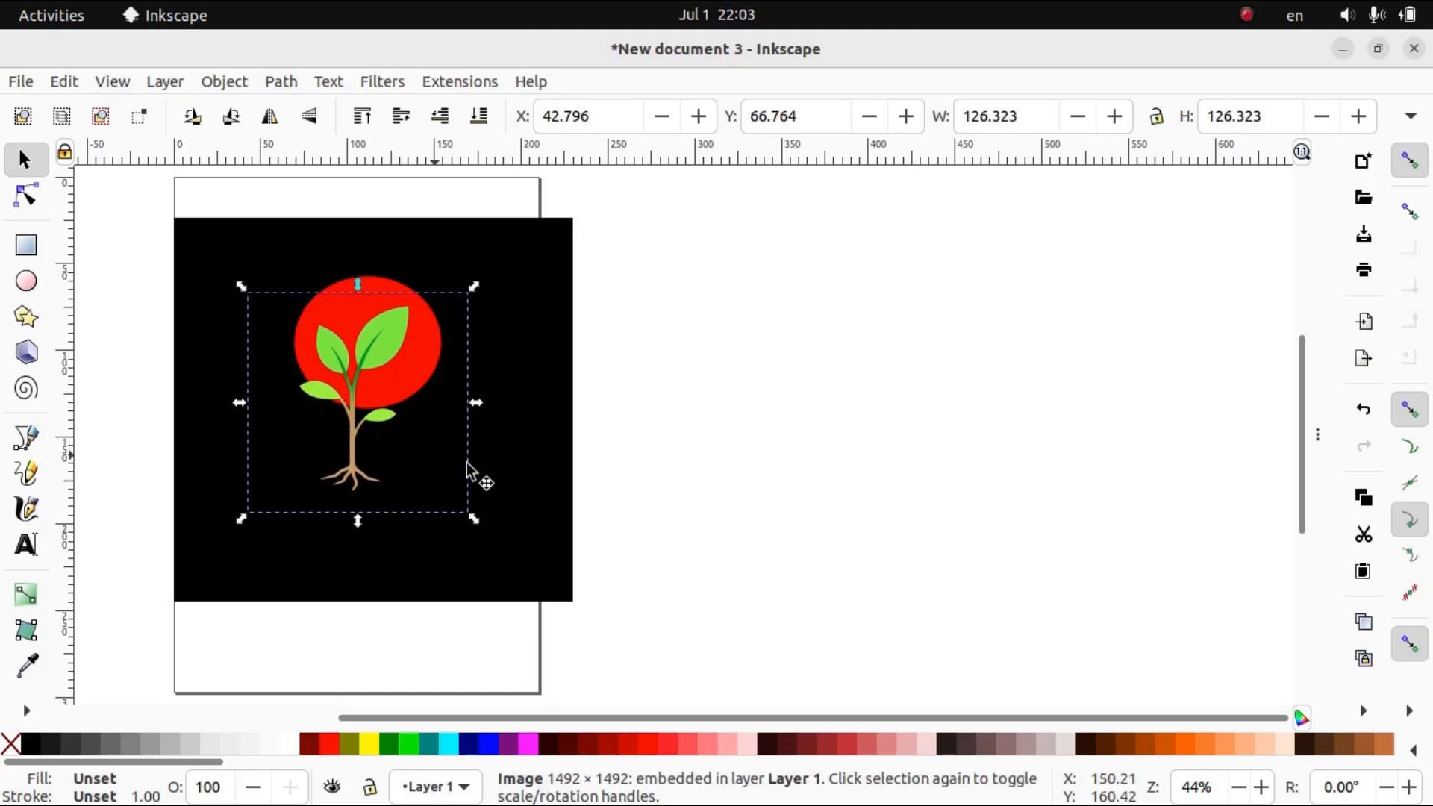
# Extend the black background rectangle downward to about 229 by 244 mm, compare it with the reference image, and deselect it.
pyautogui.click(515, 597)
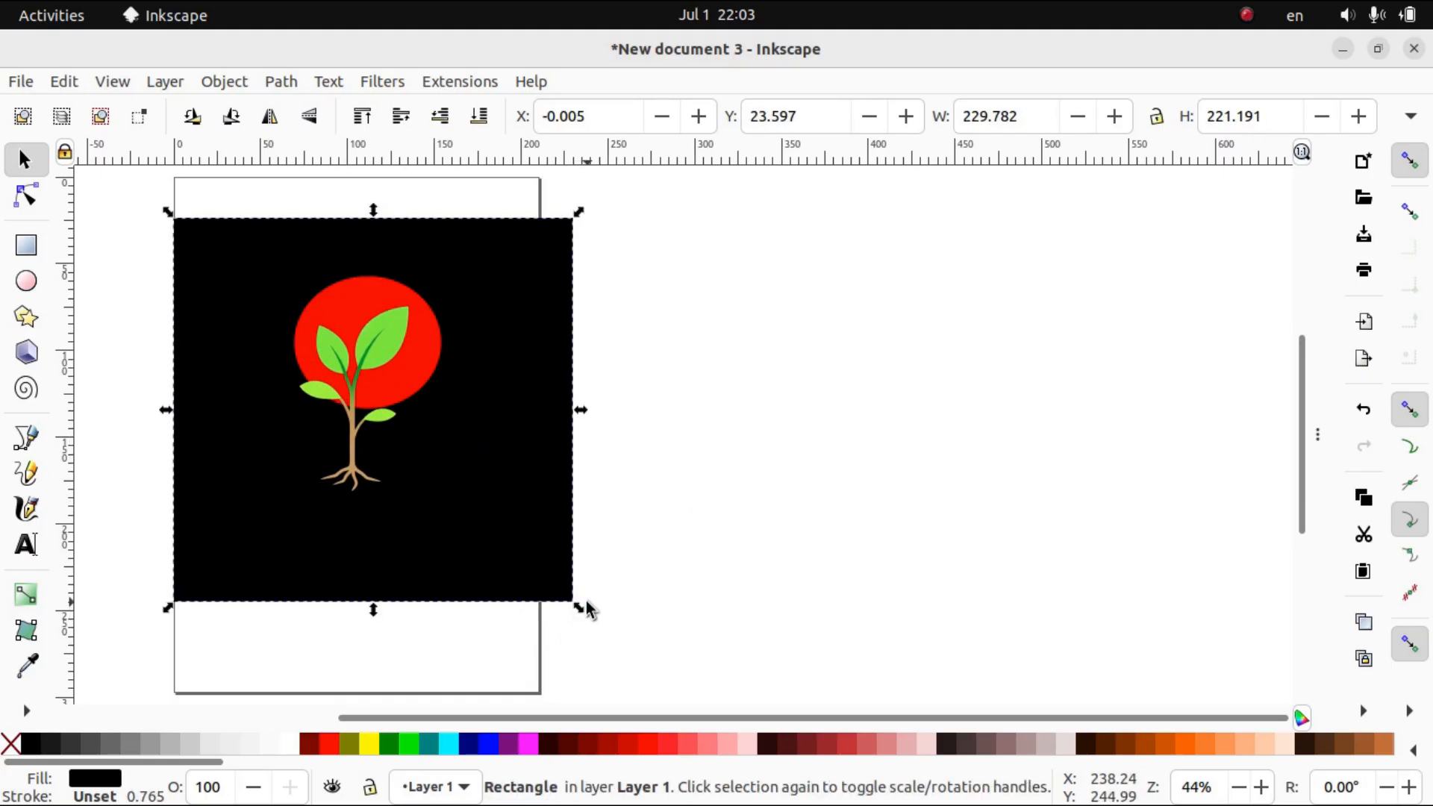
pyautogui.moveTo(579, 610); pyautogui.dragTo(579, 651)
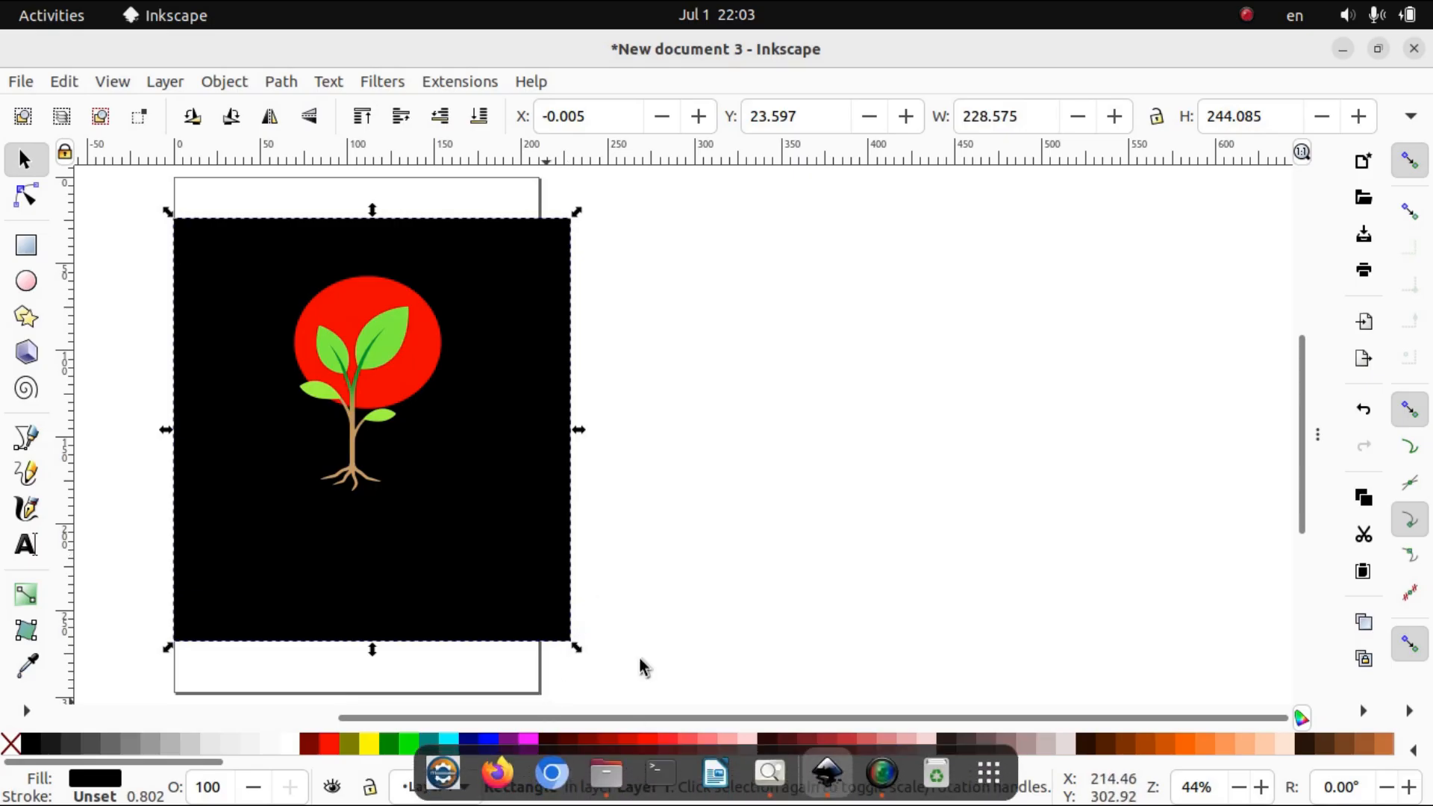
pyautogui.moveTo(902, 803)
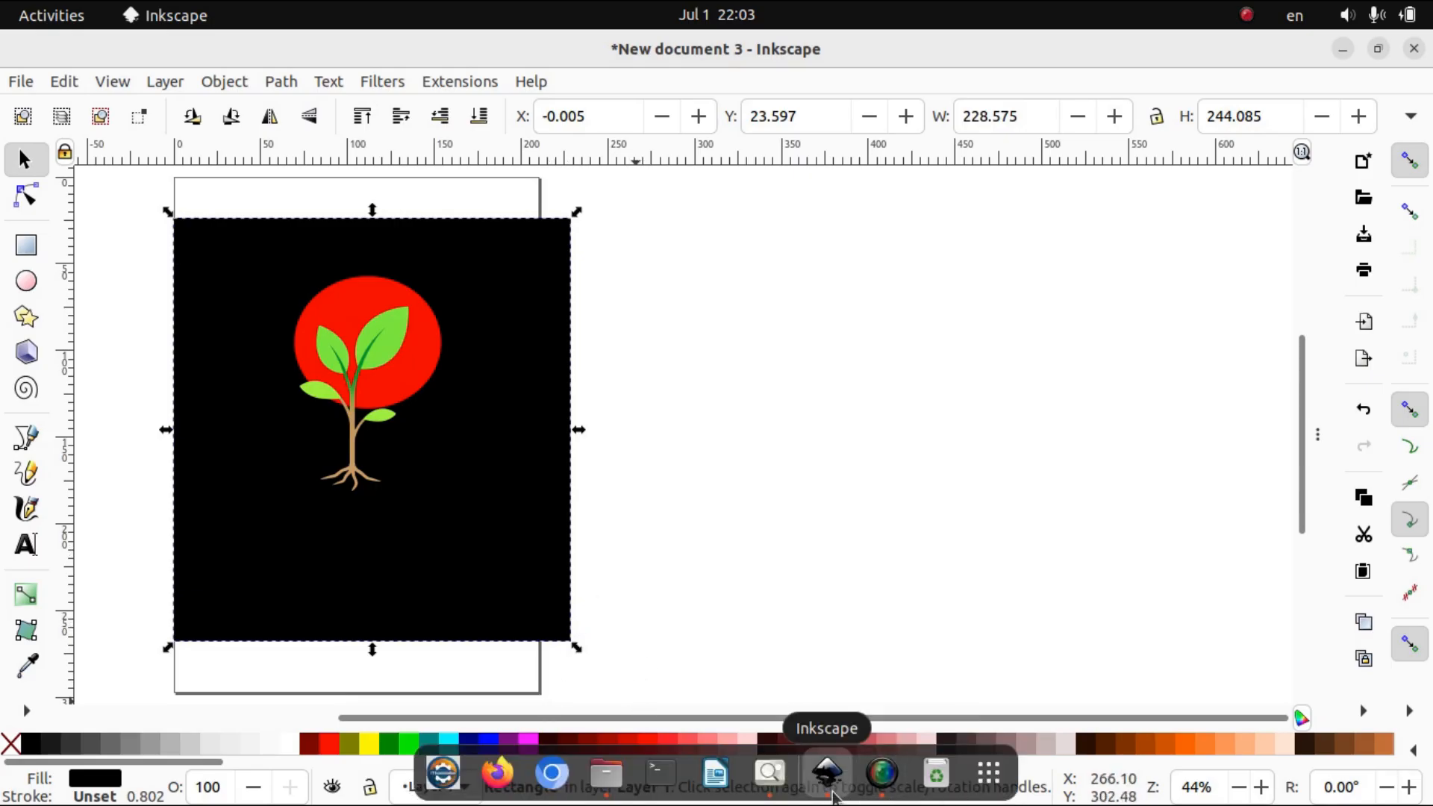
pyautogui.click(769, 791)
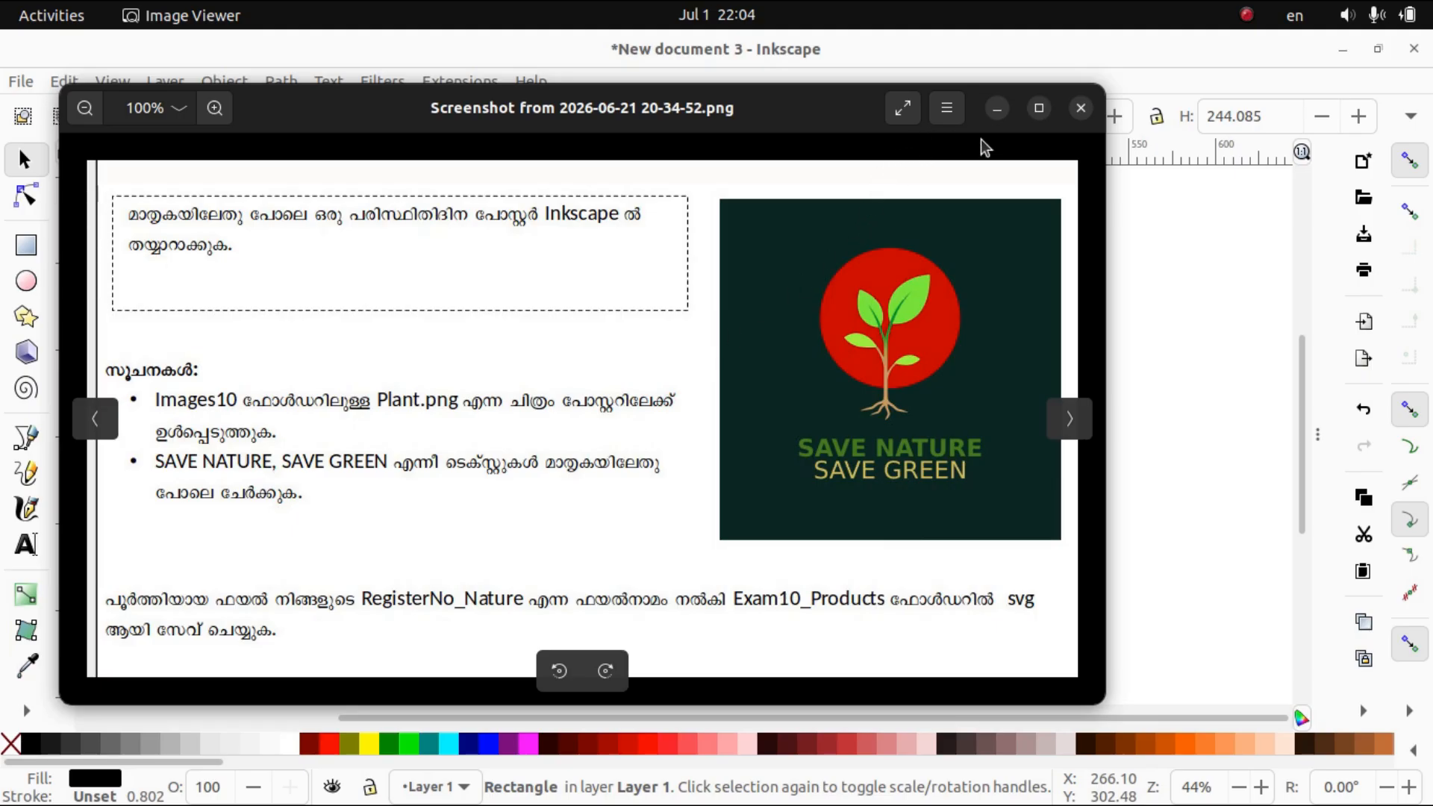
pyautogui.click(997, 109)
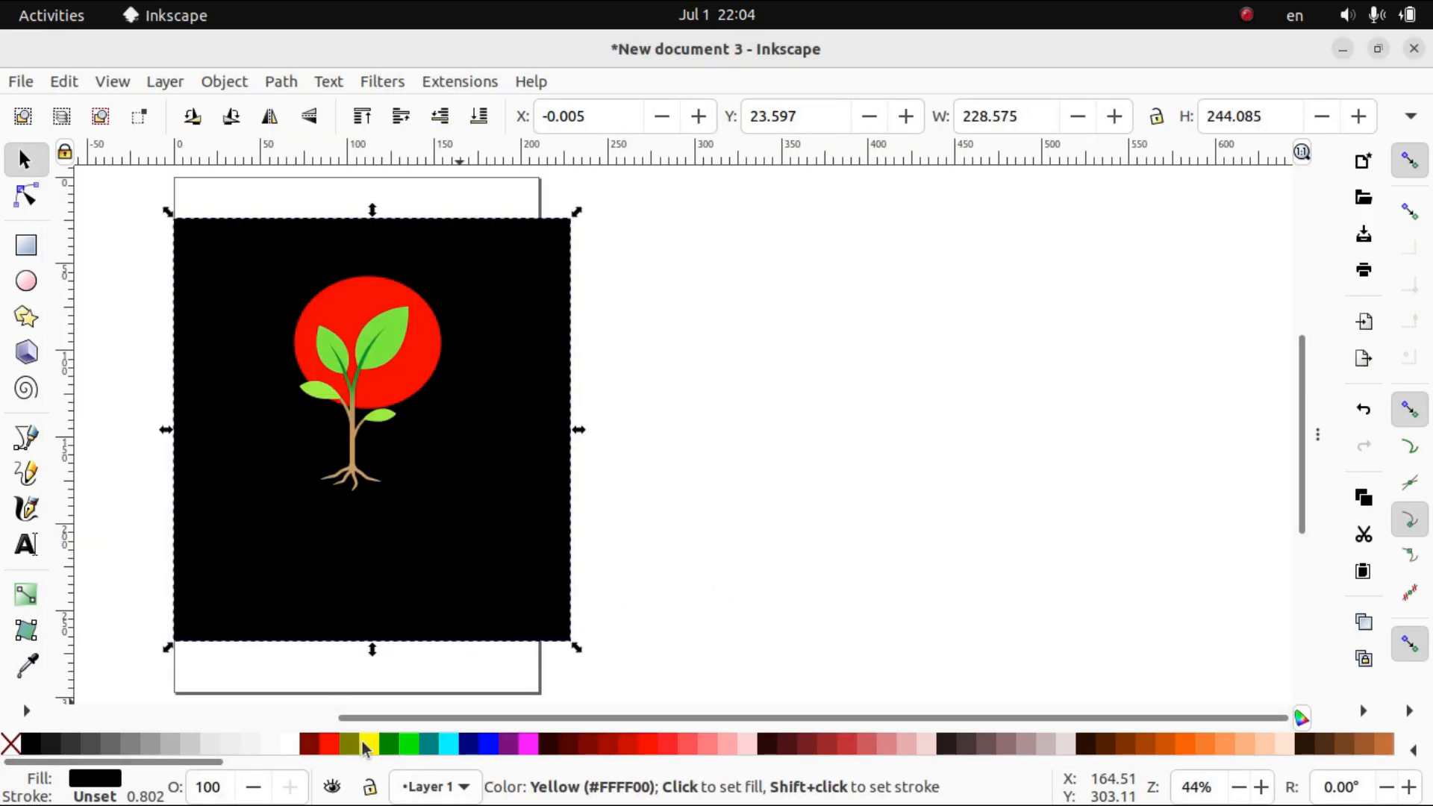
pyautogui.click(761, 538)
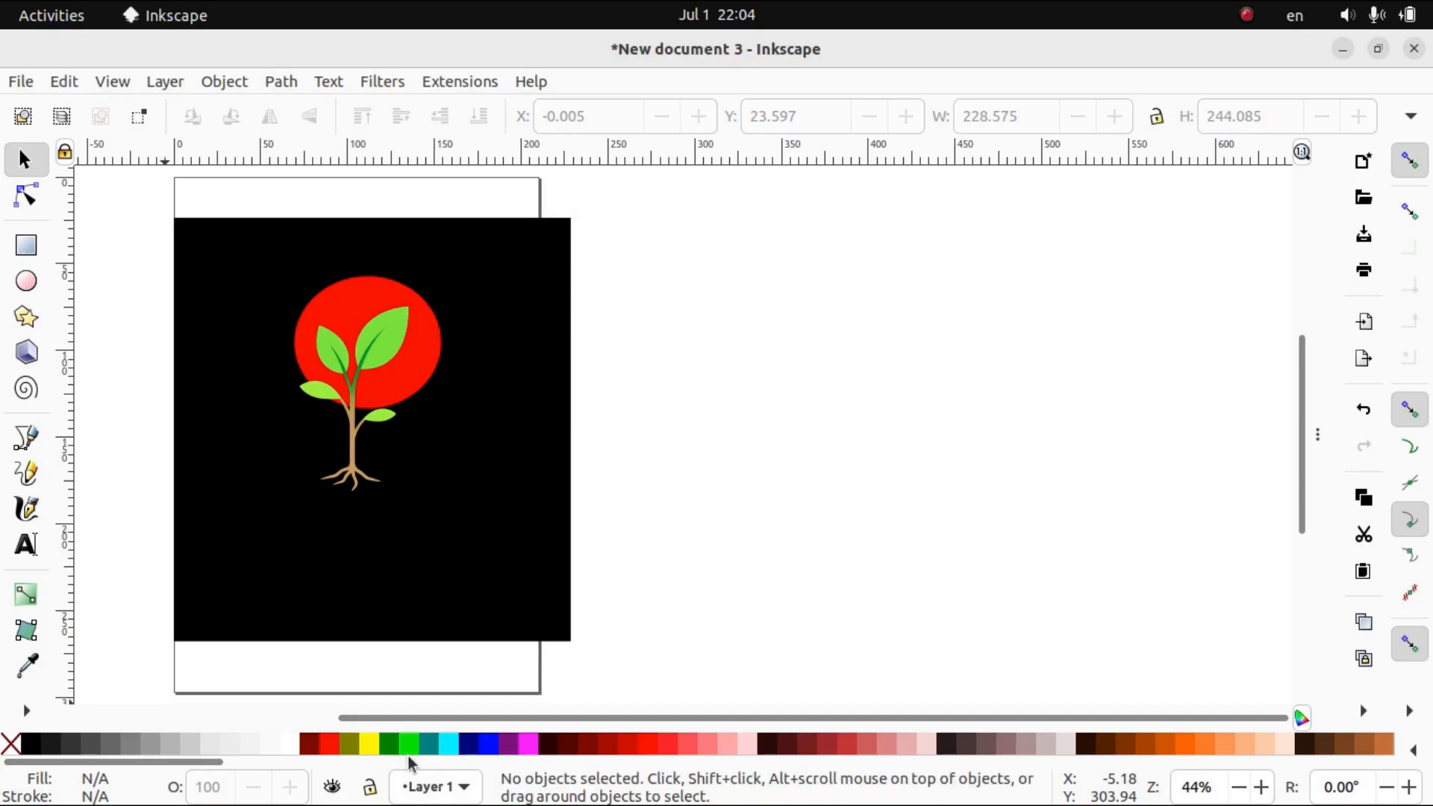
# Add the text SAVE NATURE on the empty canvas beside the poster.
pyautogui.click(26, 554)
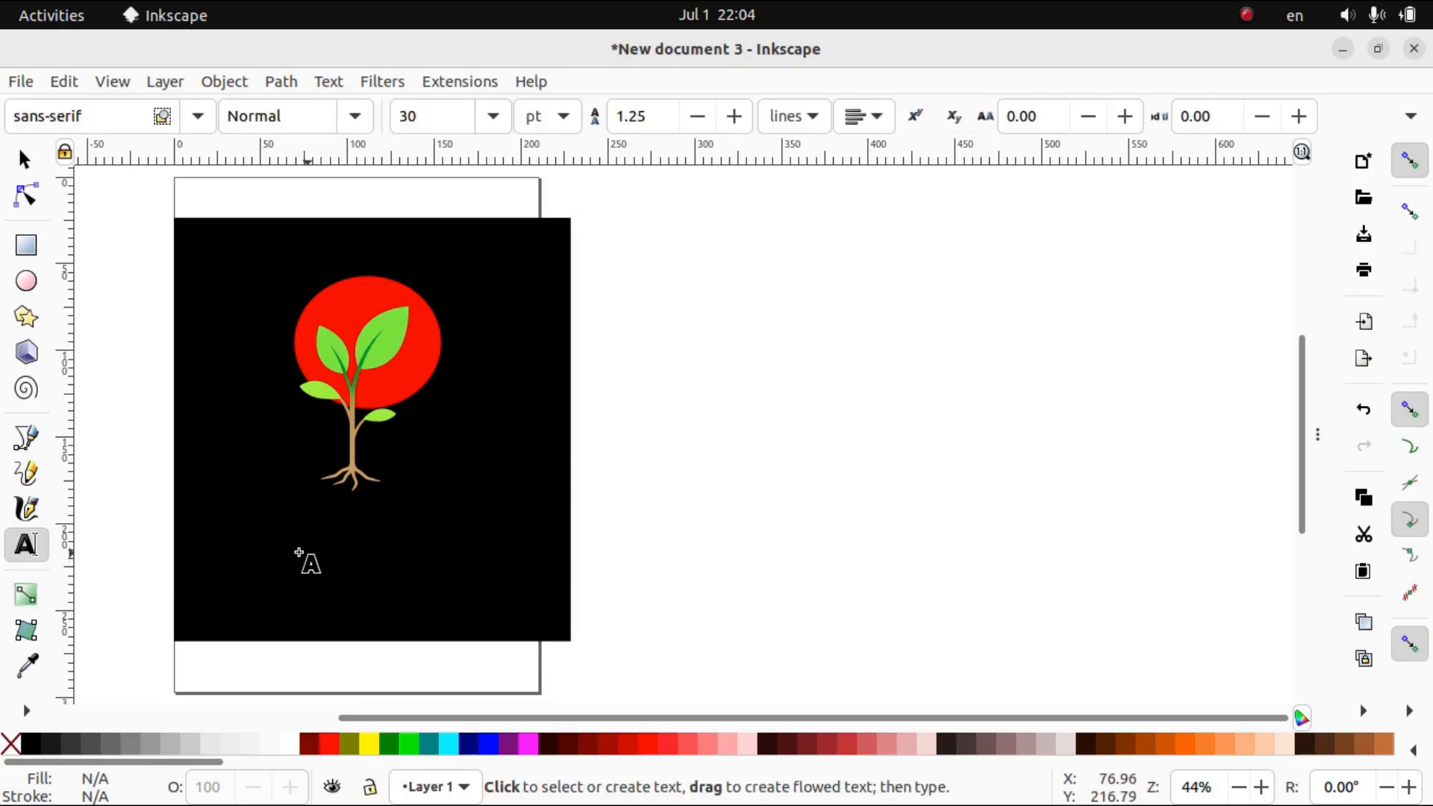
pyautogui.click(675, 470)
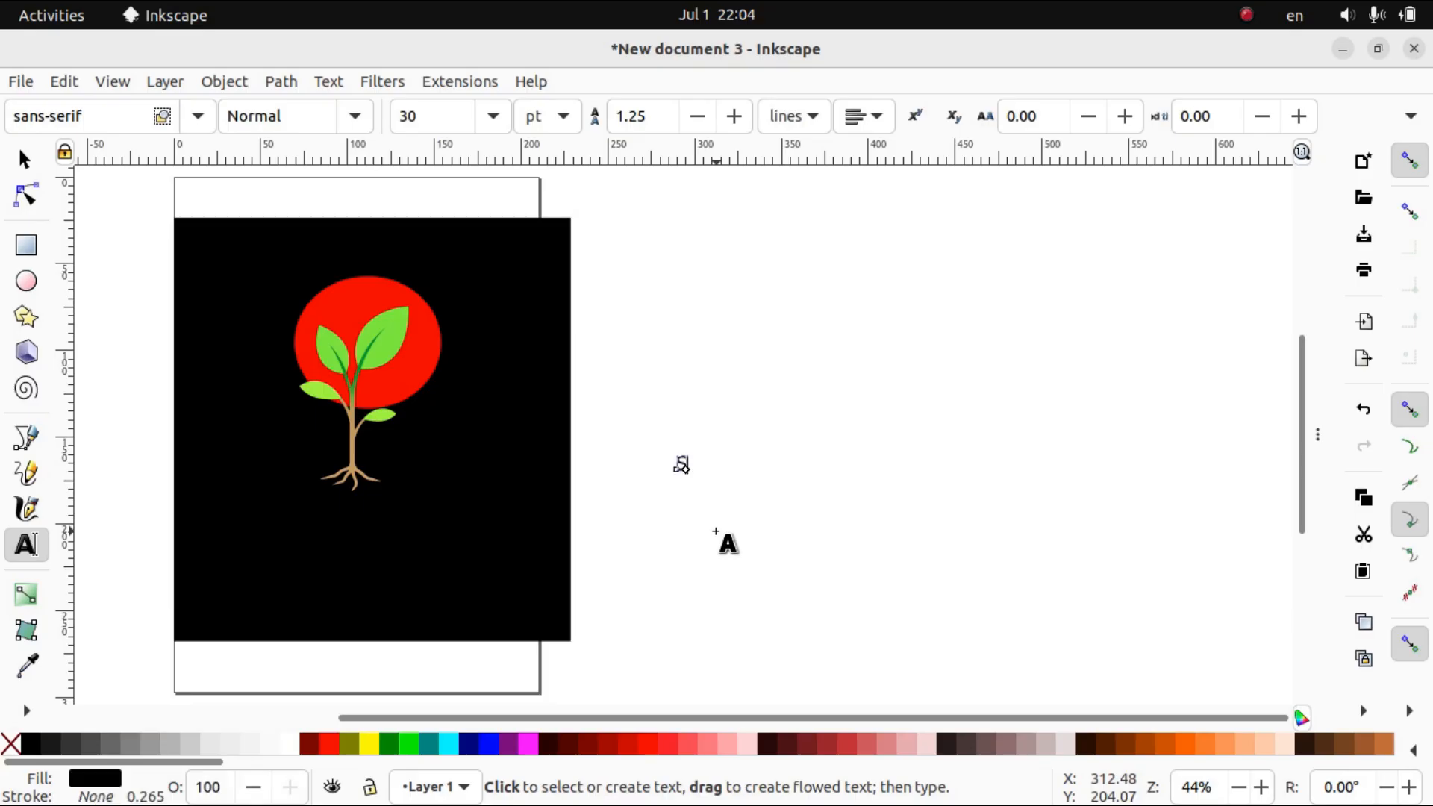
pyautogui.write('SAVE NATURE')
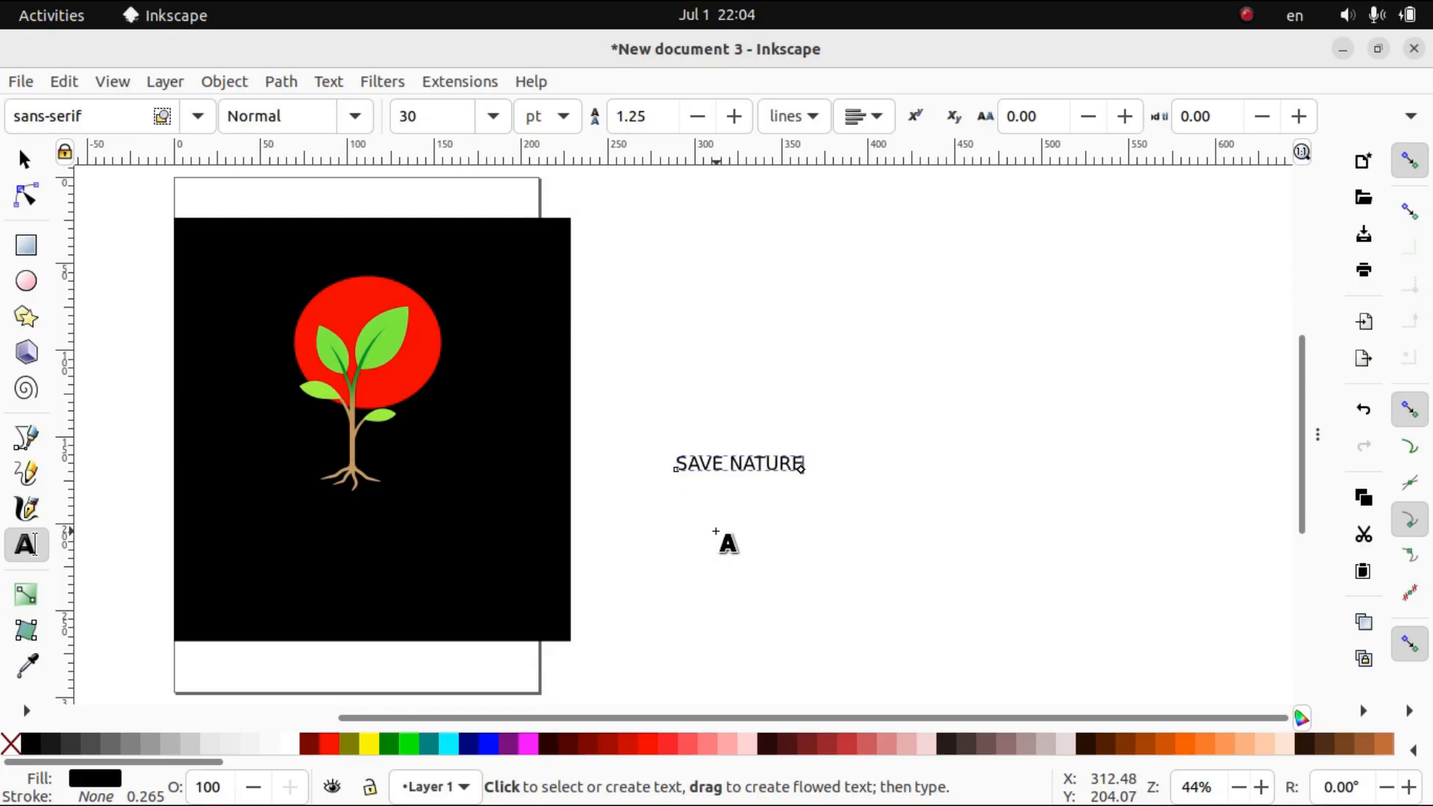
# Check the reference image, then format the SAVE NATURE text as Bold, 48 pt, with a green fill.
pyautogui.moveTo(688, 805)
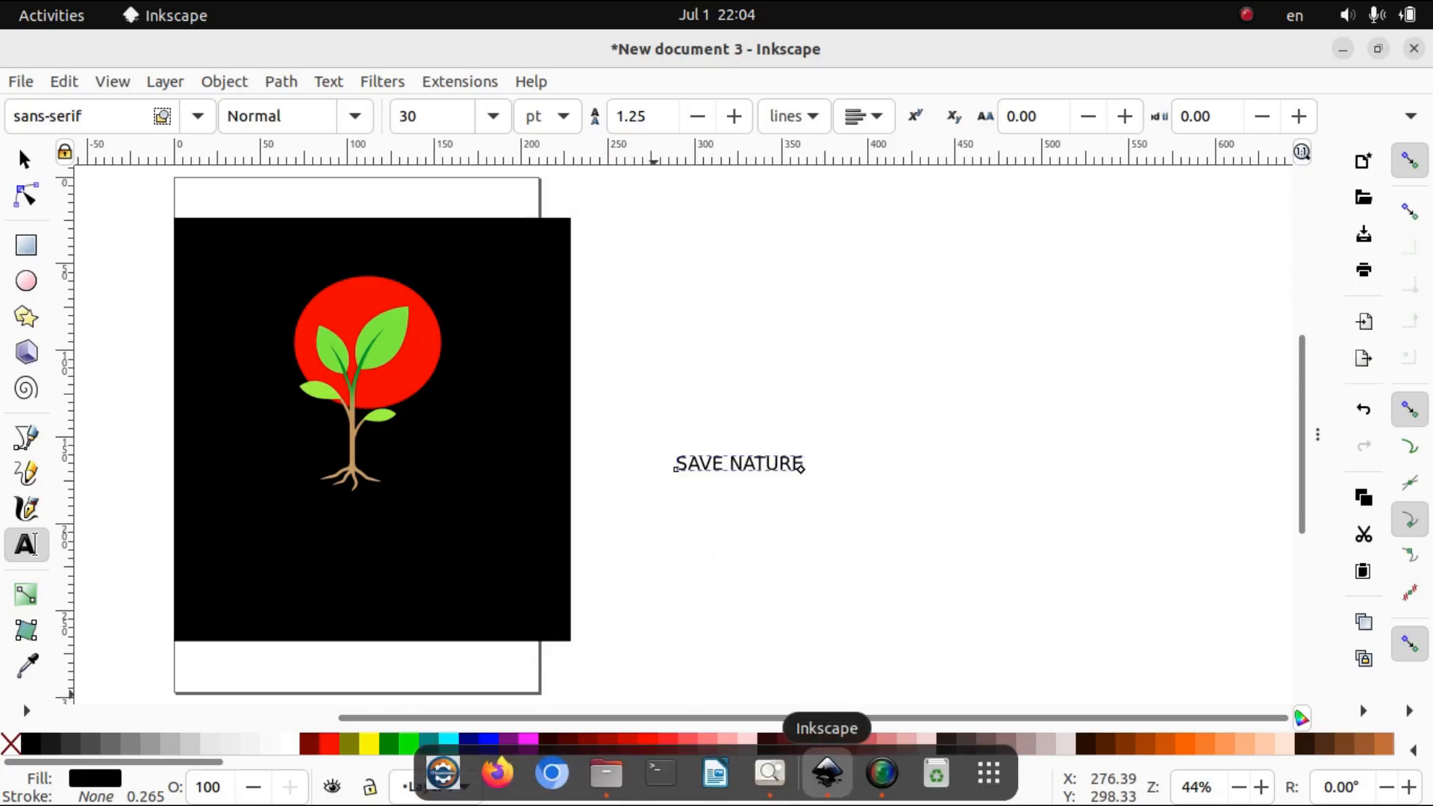
pyautogui.click(770, 776)
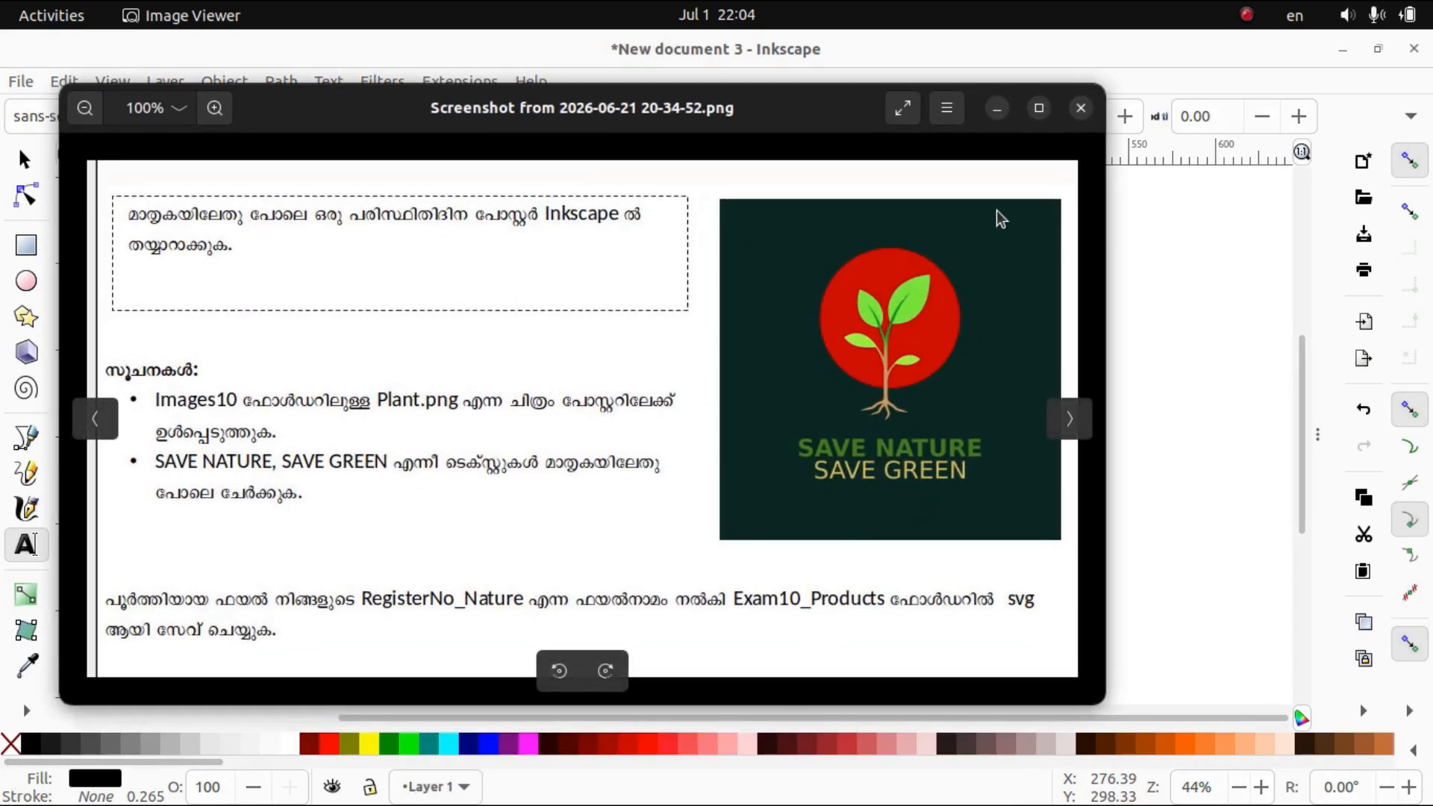
pyautogui.click(991, 110)
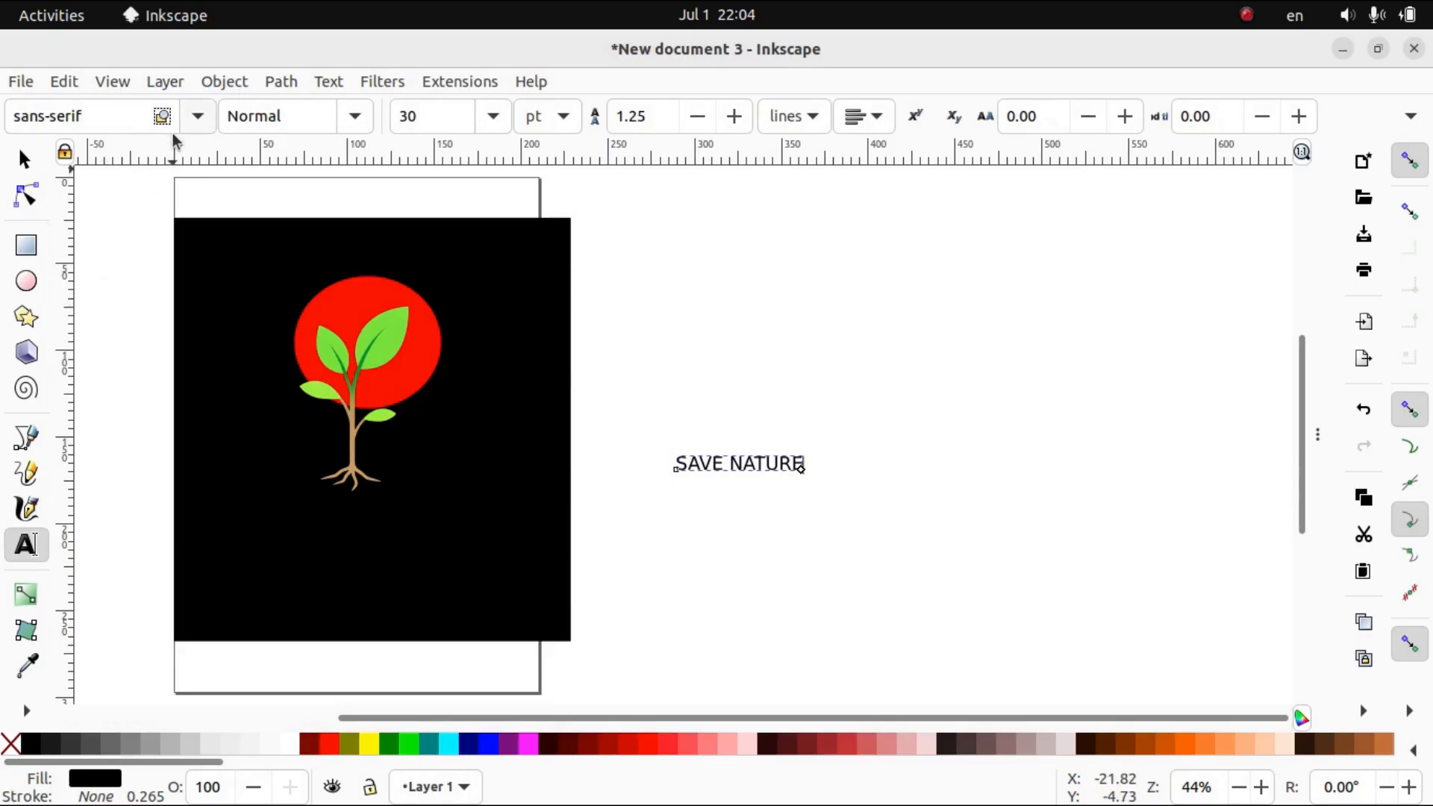
pyautogui.click(350, 119)
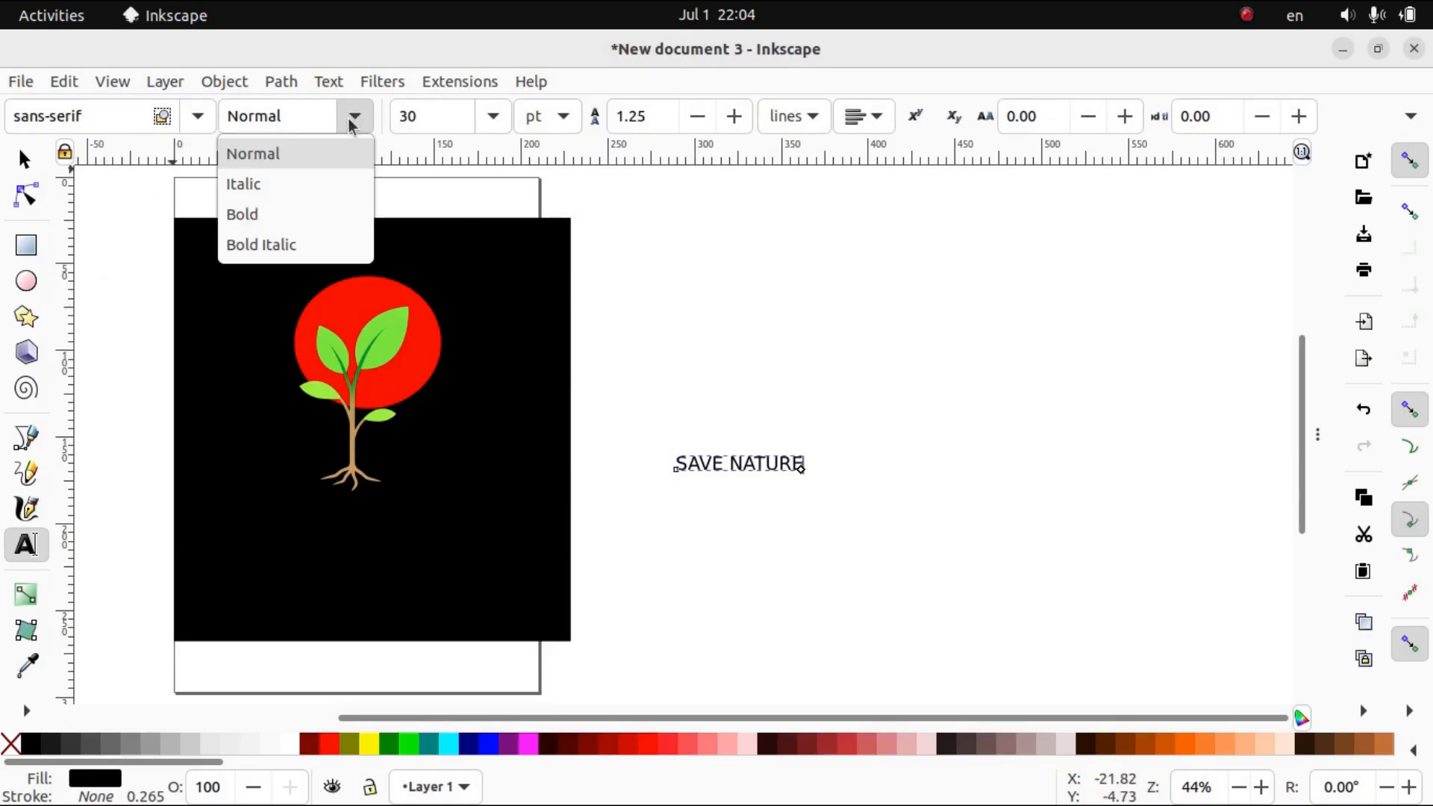
pyautogui.click(272, 214)
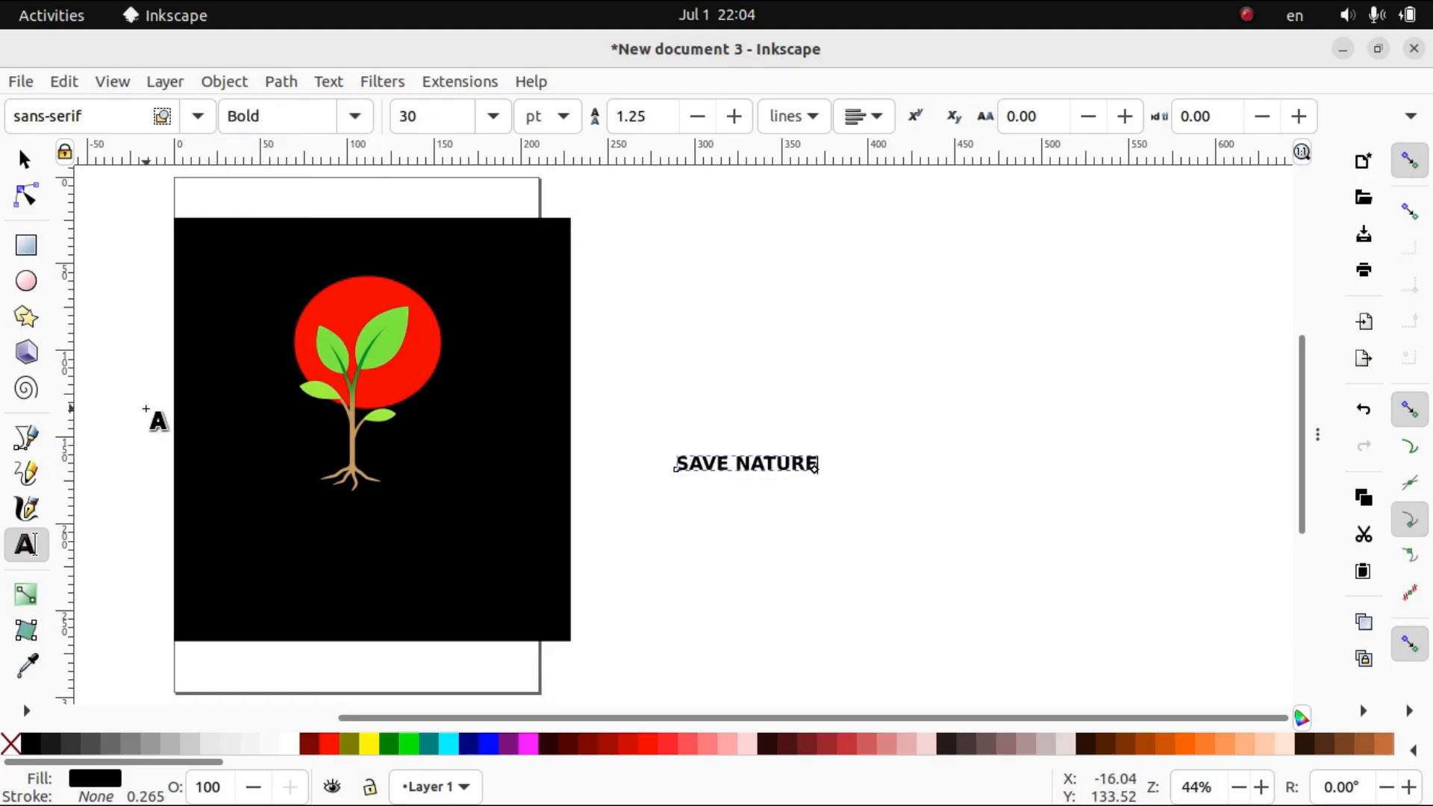
pyautogui.click(494, 117)
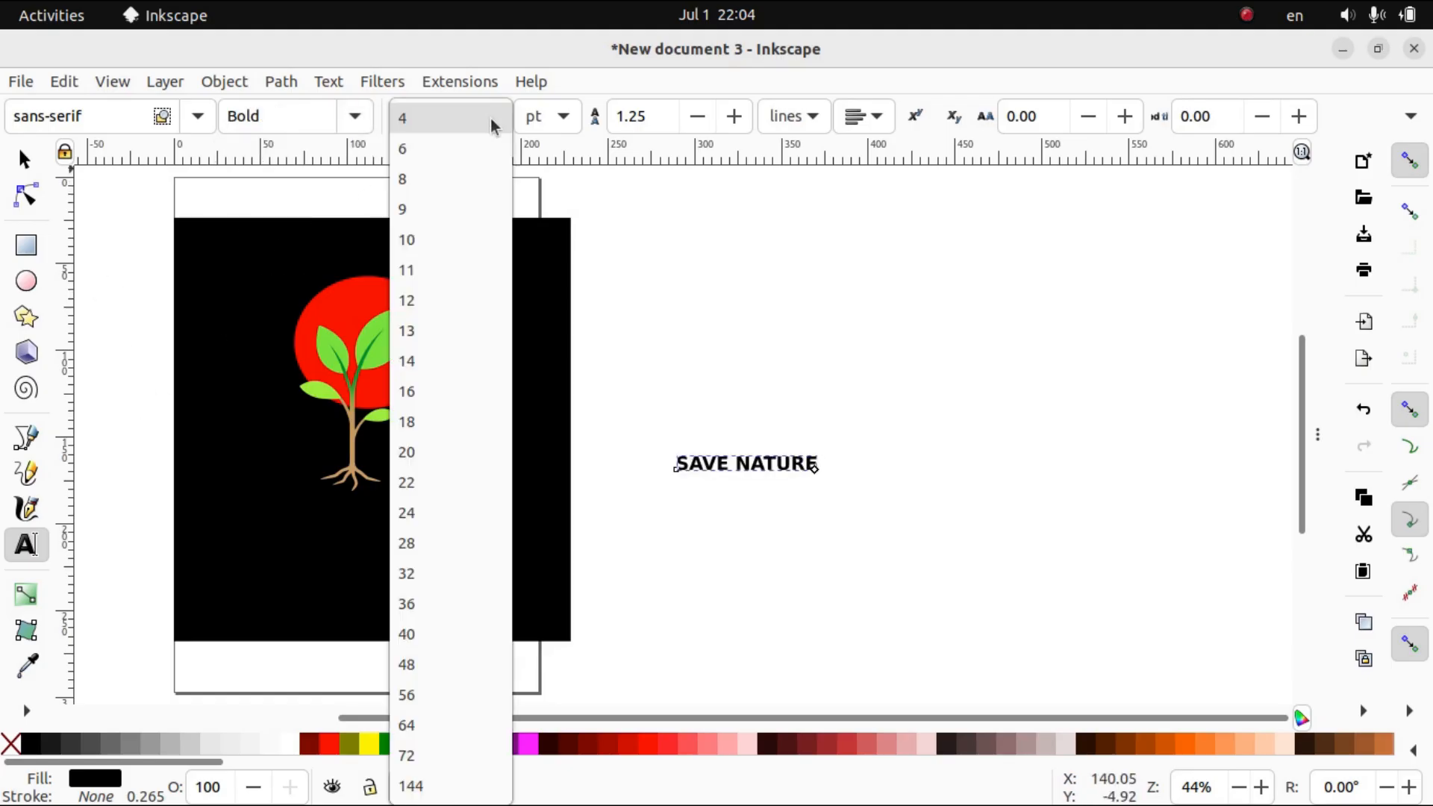
pyautogui.click(410, 725)
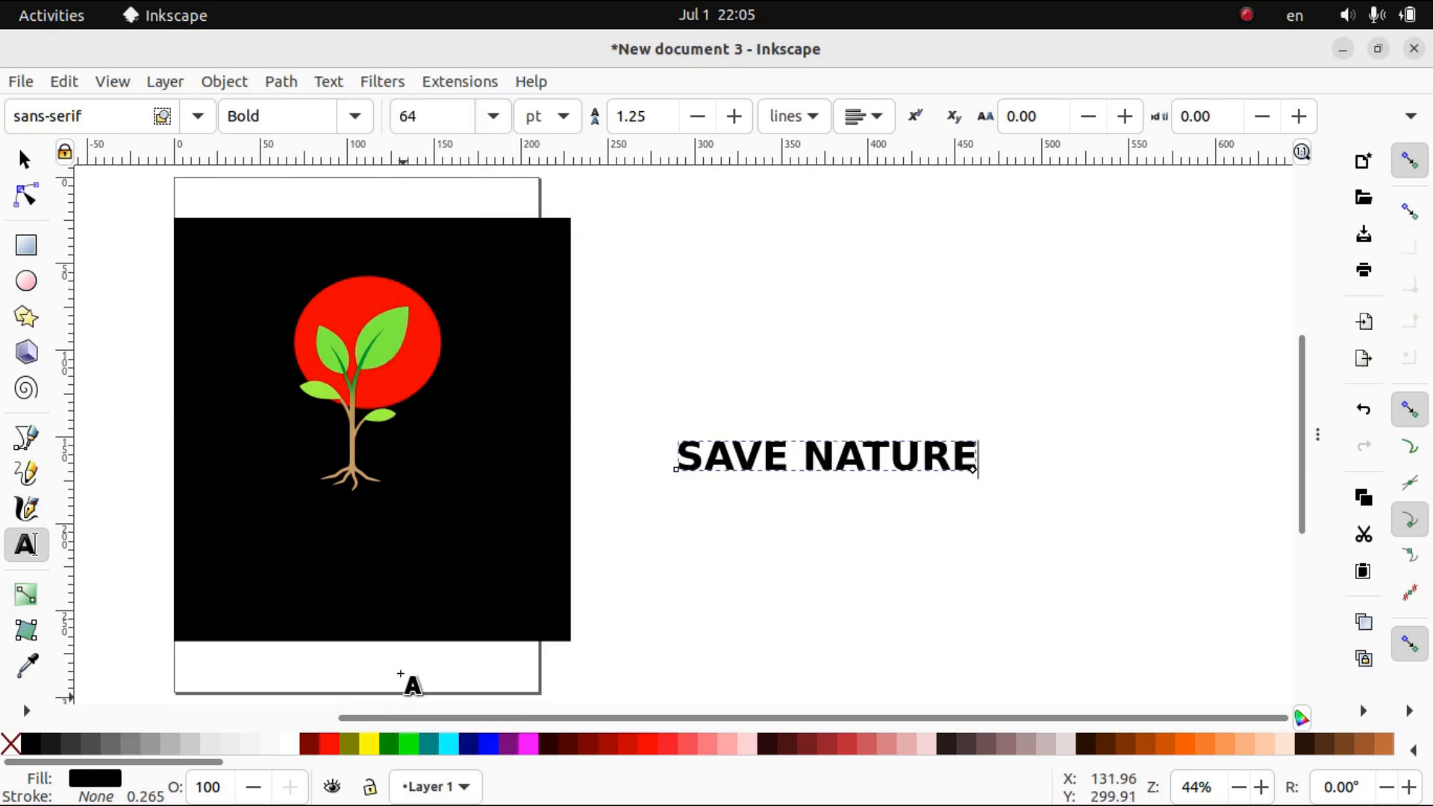
pyautogui.click(494, 117)
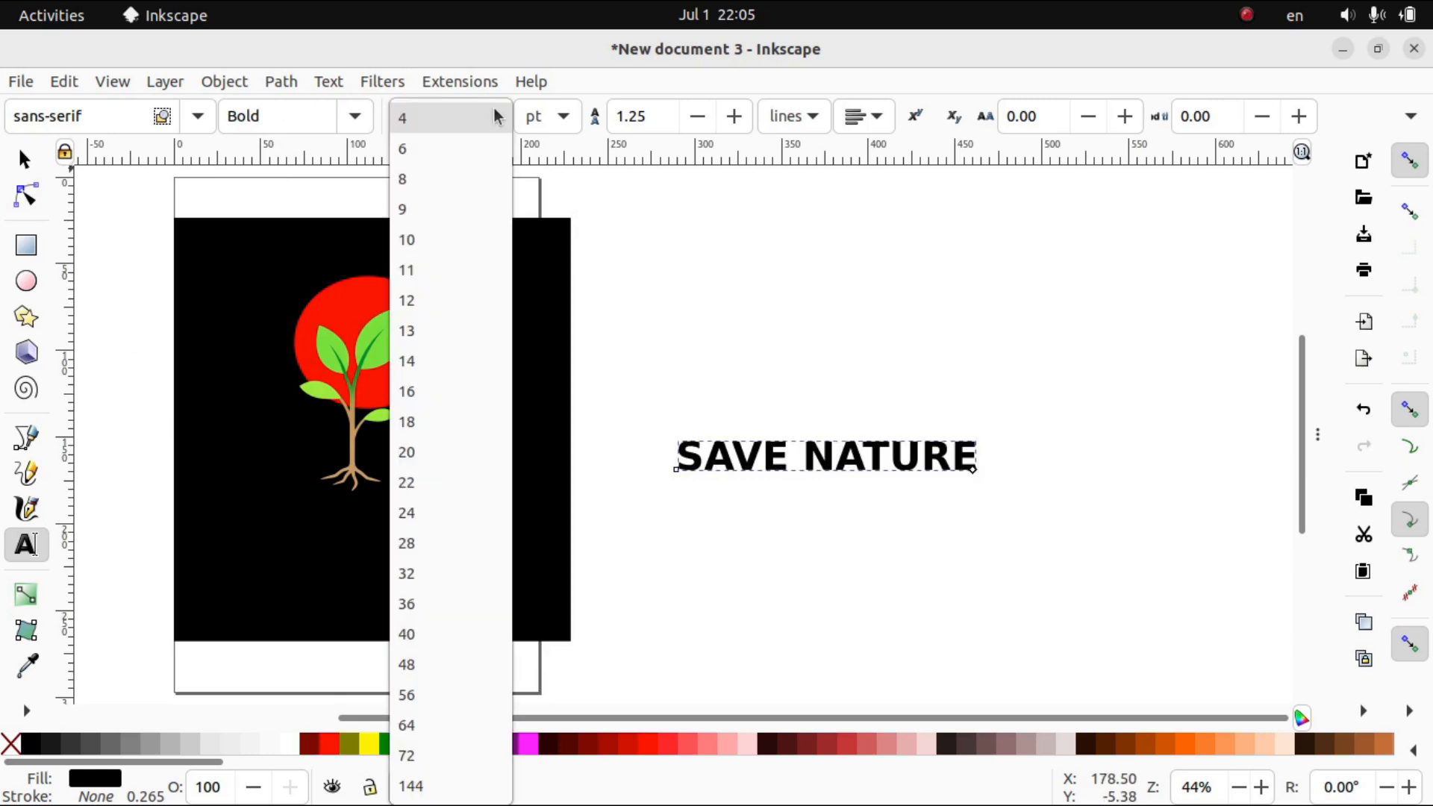
pyautogui.click(410, 667)
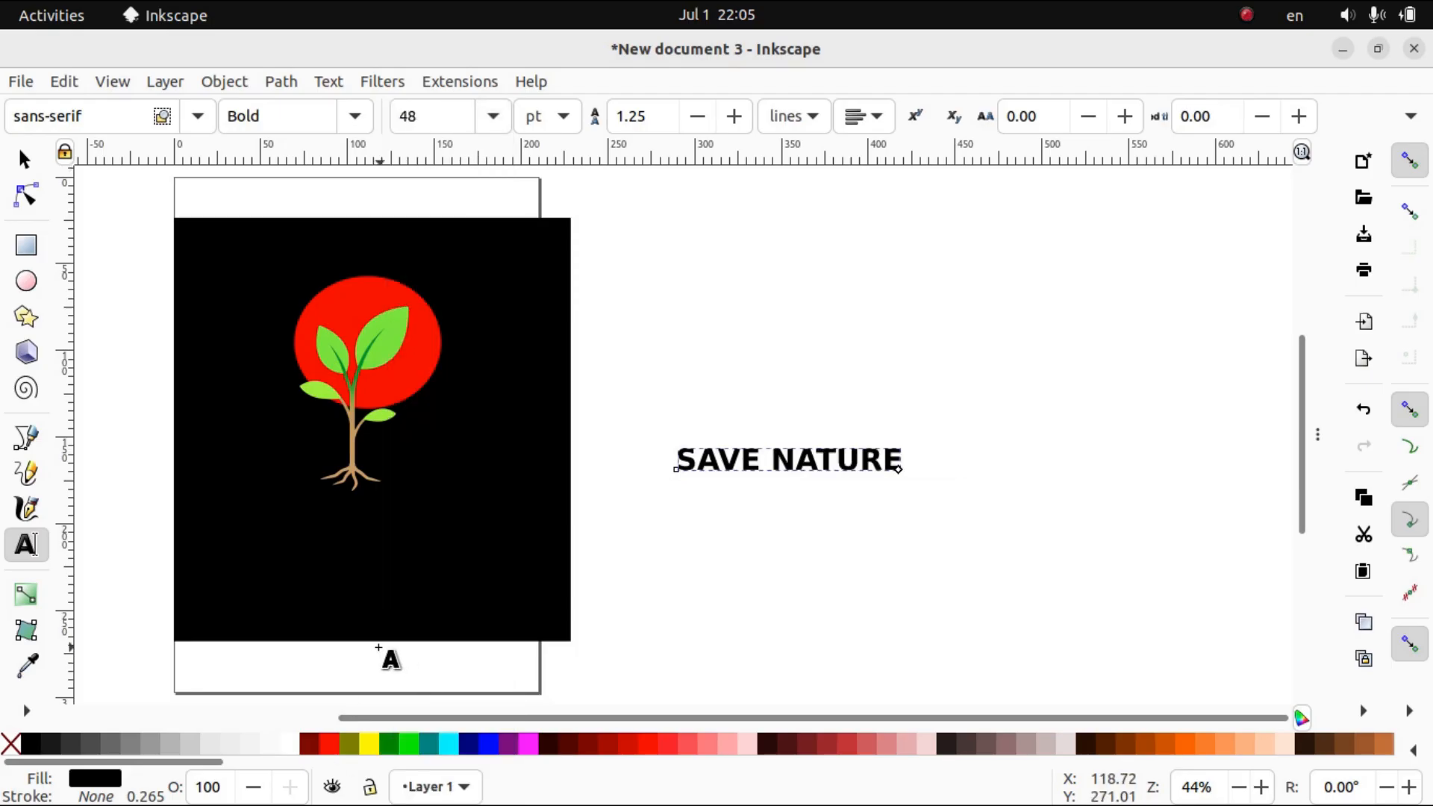
pyautogui.click(388, 743)
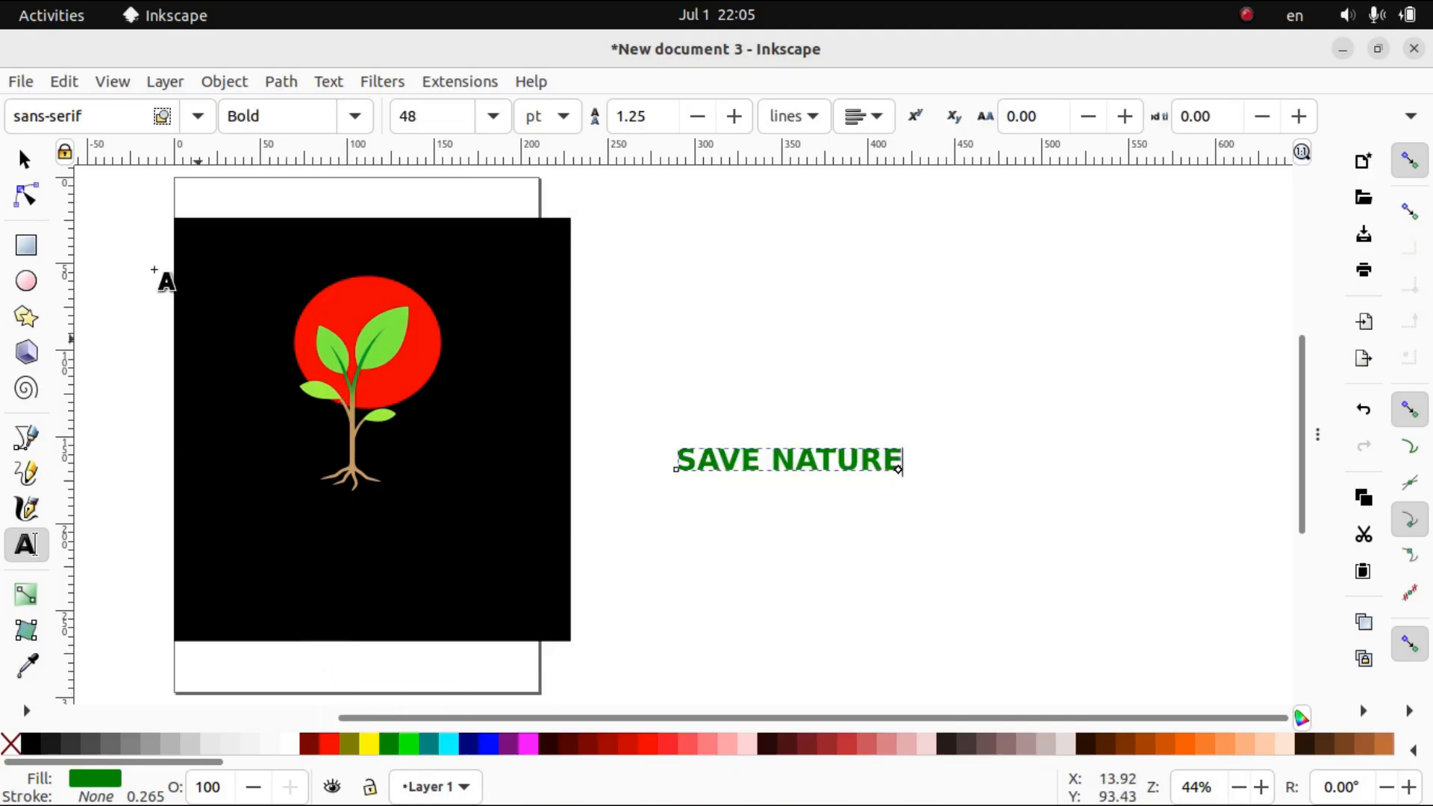
# Move the SAVE NATURE text onto the poster below the plant's roots, at about X 50.8, Y 190.1 mm, and compare it with the reference.
pyautogui.click(21, 161)
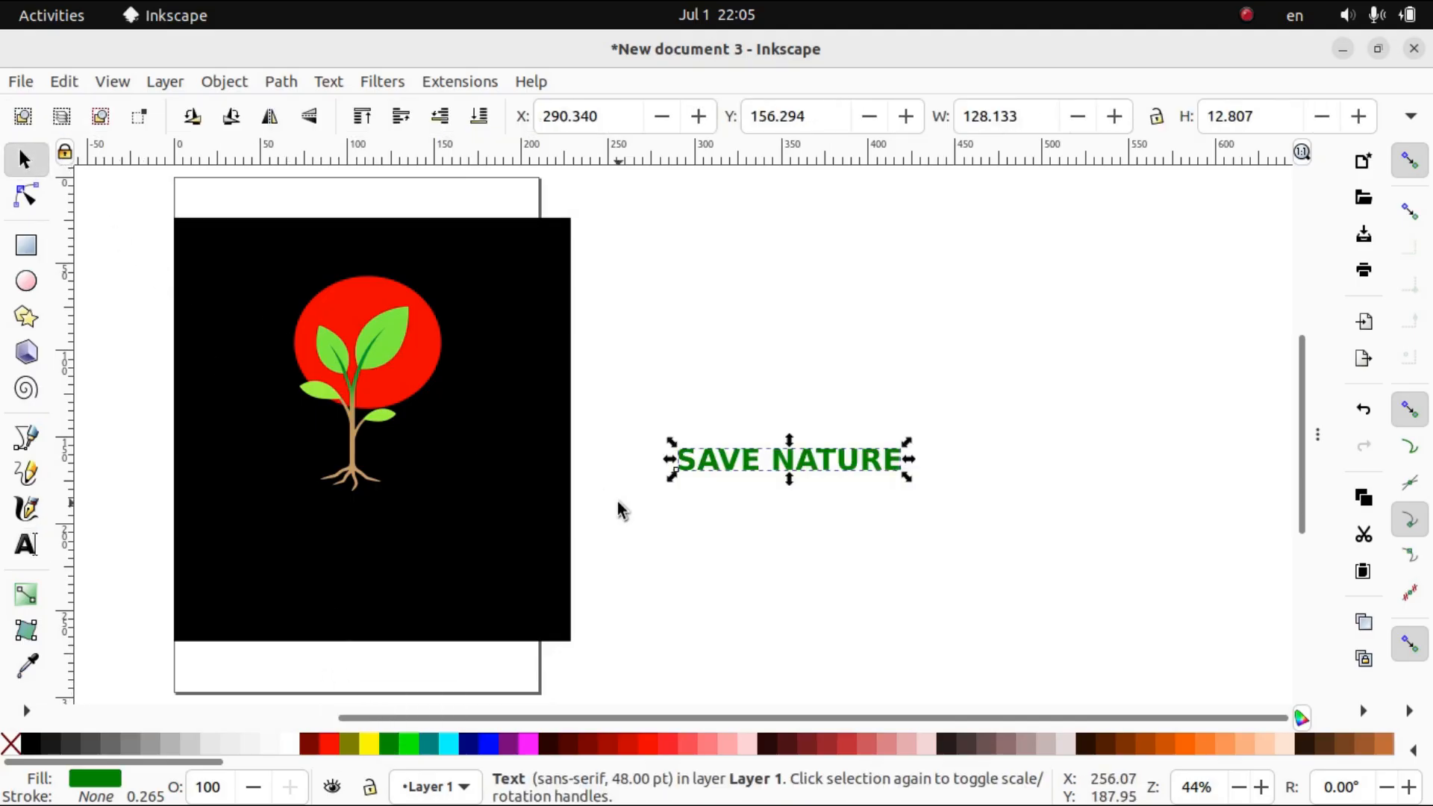
pyautogui.moveTo(759, 453); pyautogui.dragTo(339, 517)
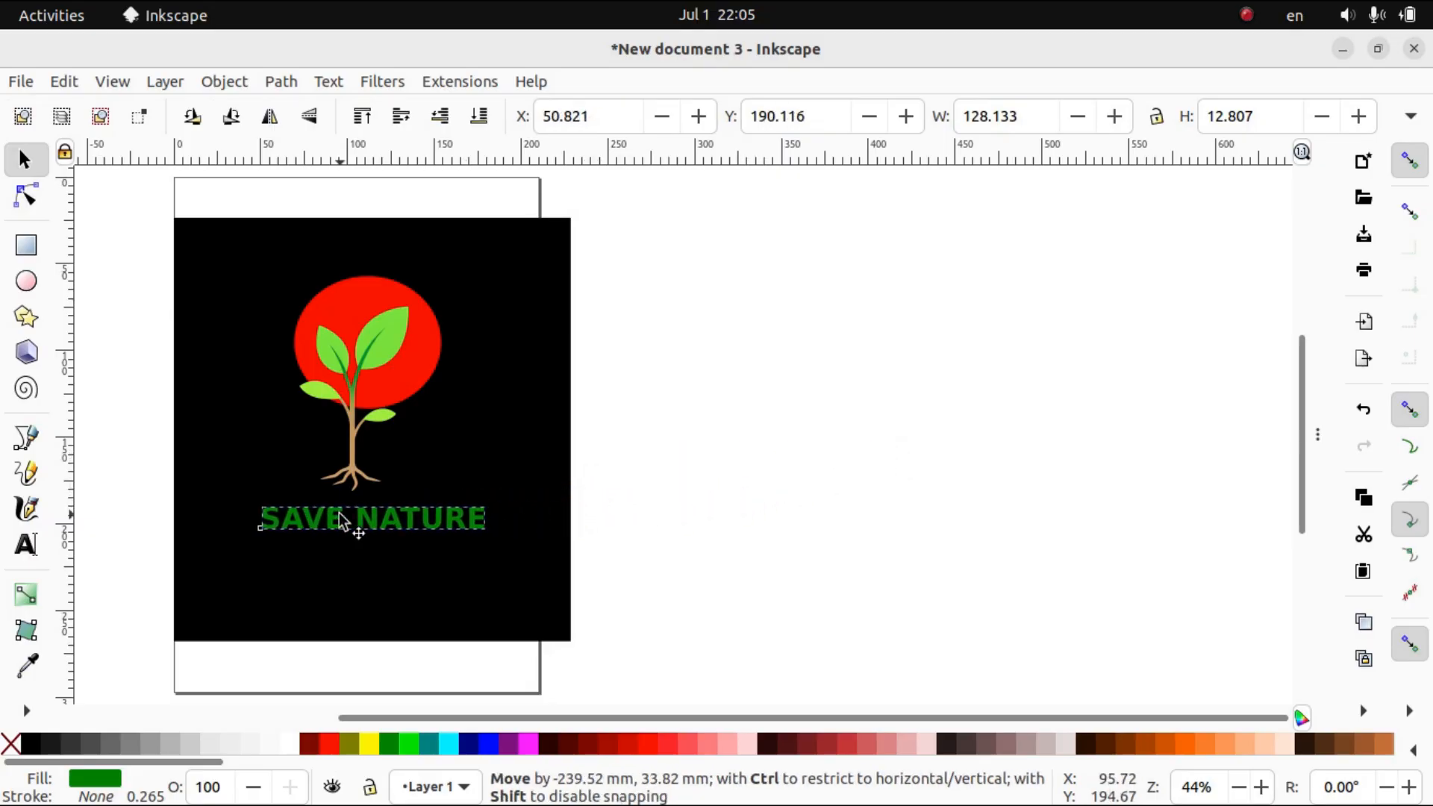
pyautogui.click(888, 431)
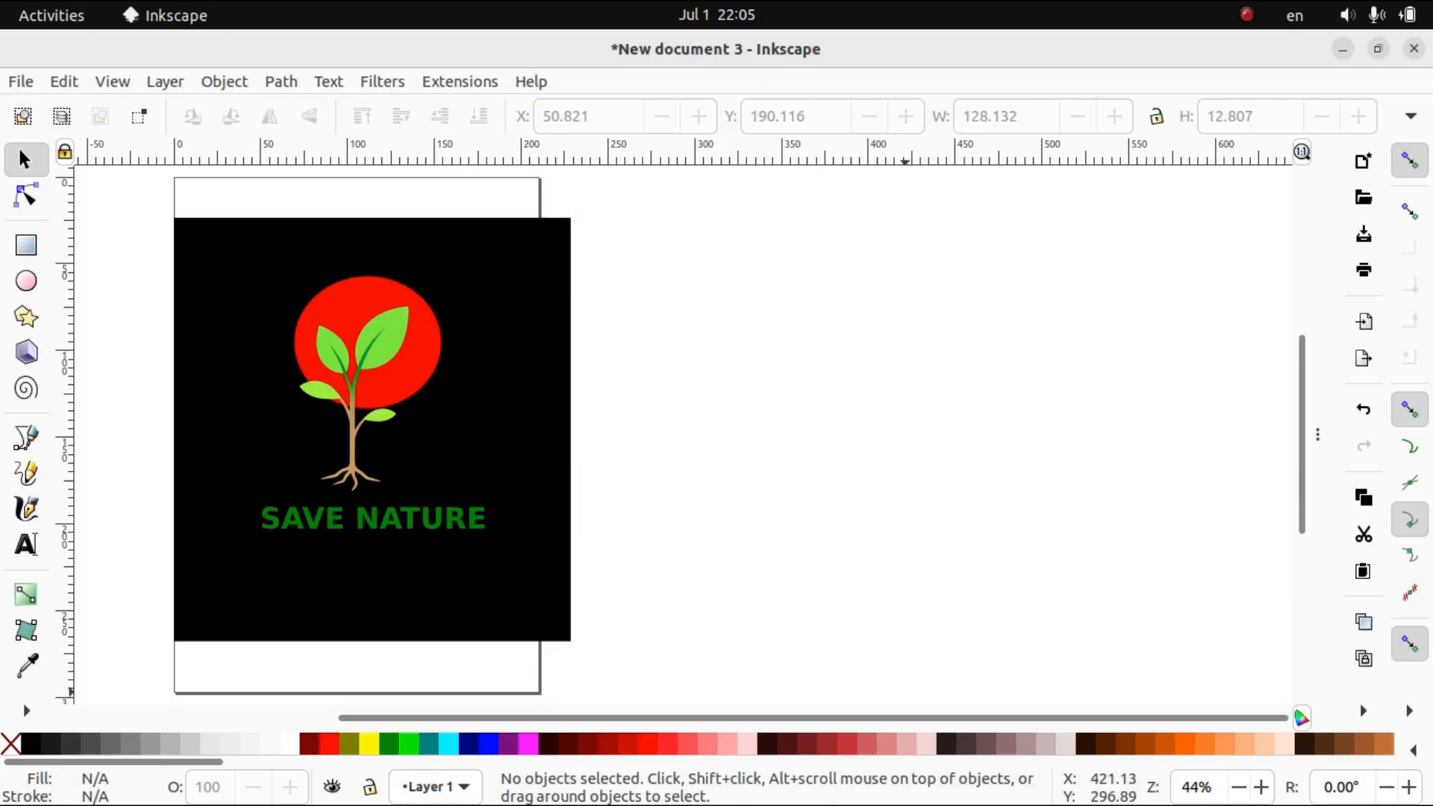
pyautogui.moveTo(763, 798)
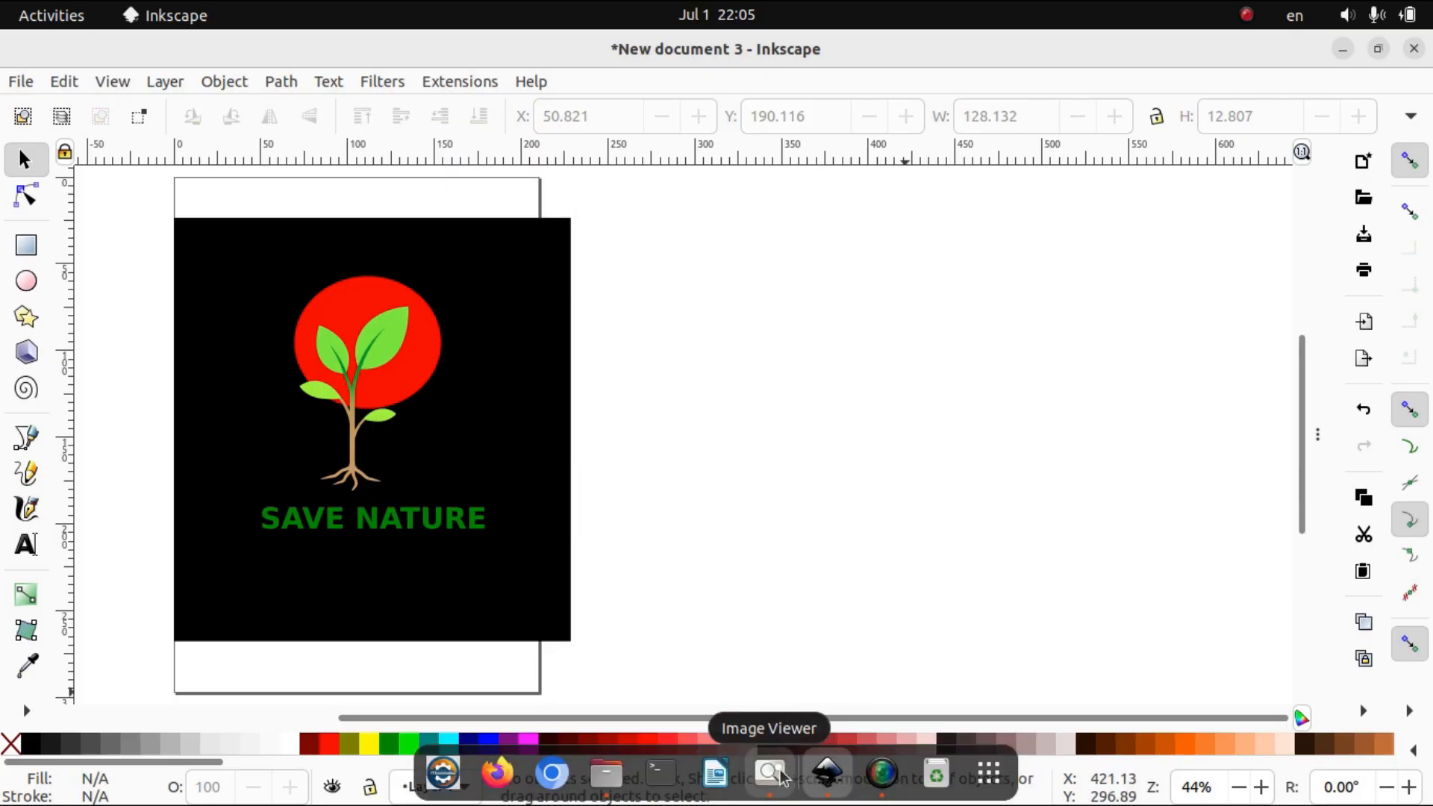
pyautogui.click(773, 775)
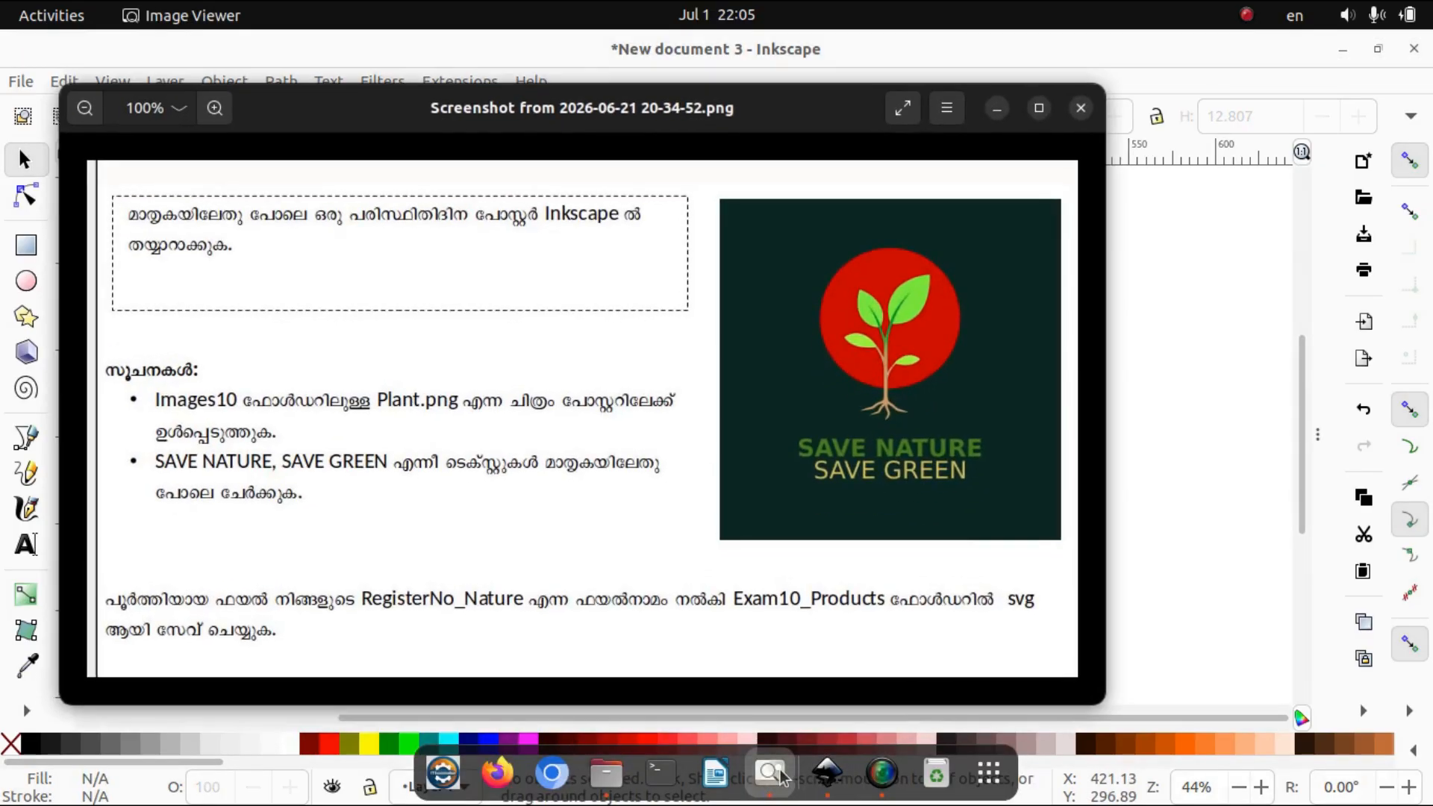
pyautogui.click(1000, 108)
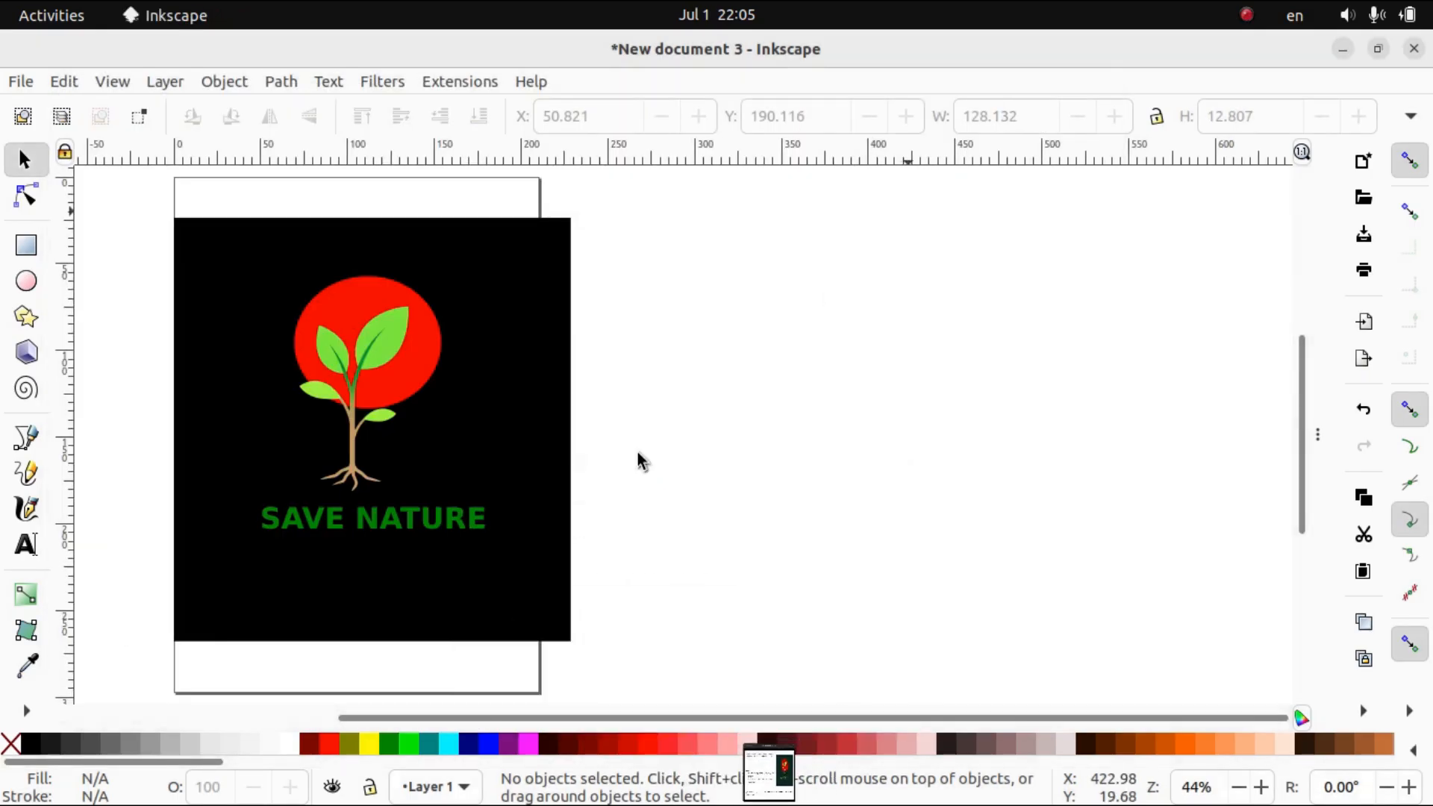
# Add the text SAVE GREEN on the empty canvas beside the poster.
pyautogui.click(26, 544)
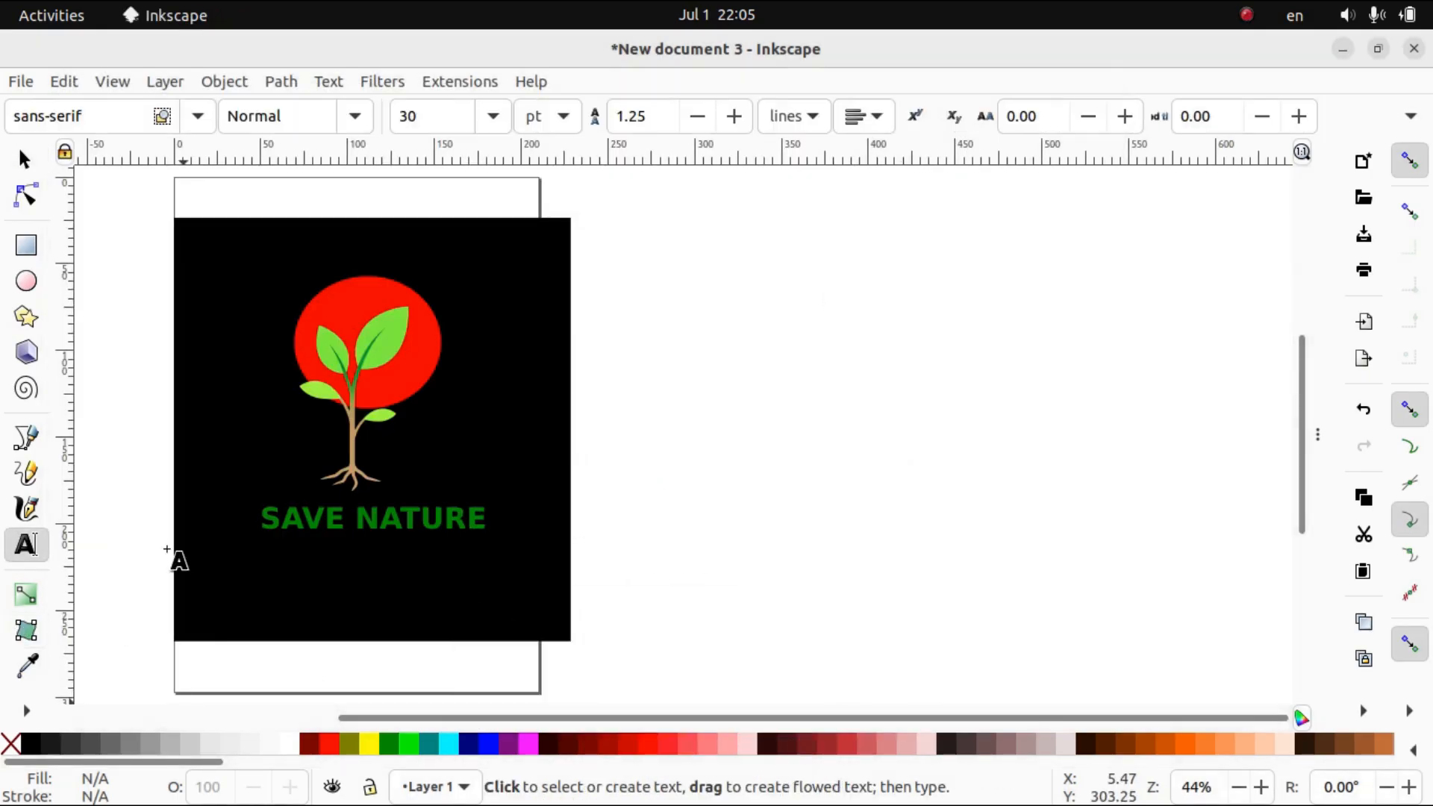
pyautogui.click(685, 457)
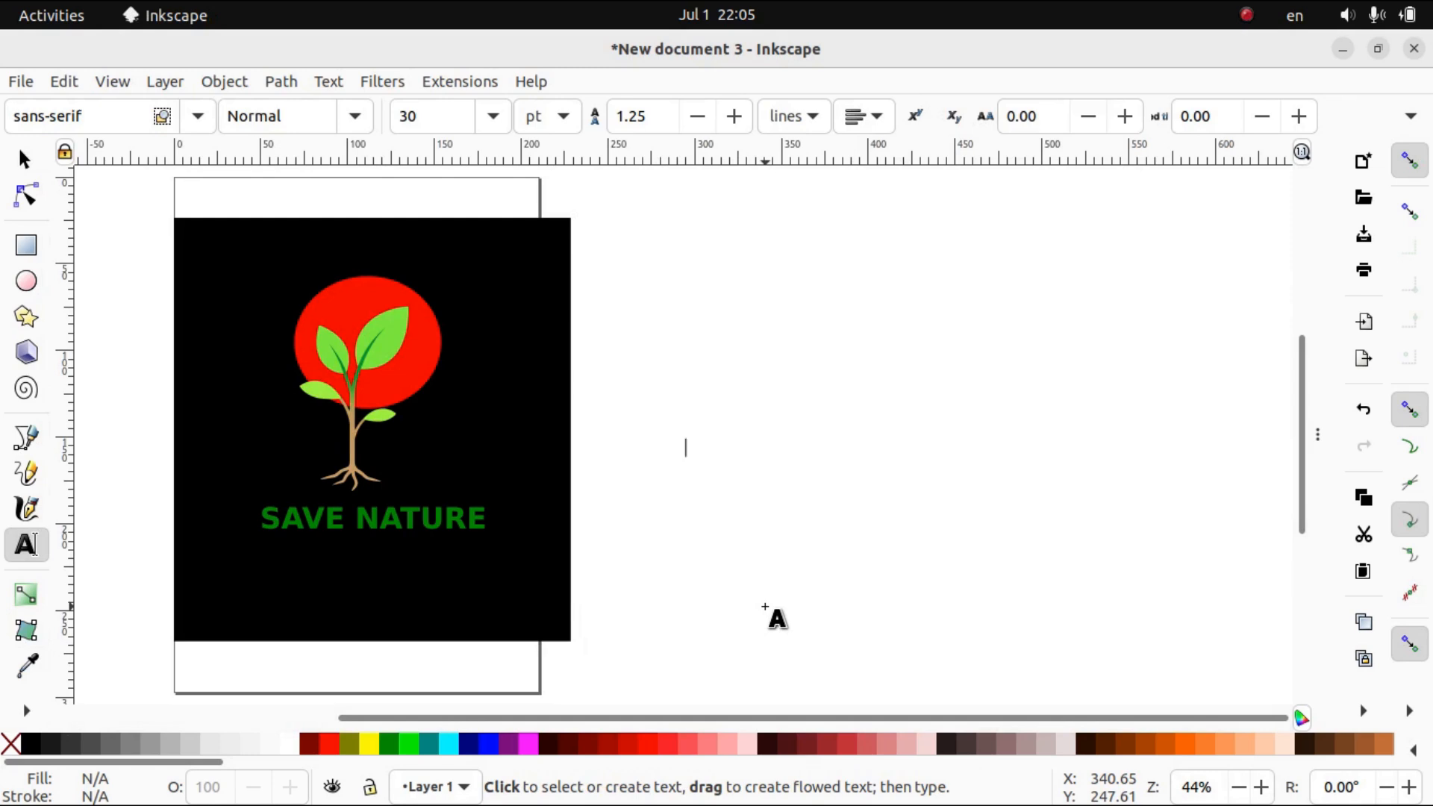
pyautogui.write('SAVE GREE')
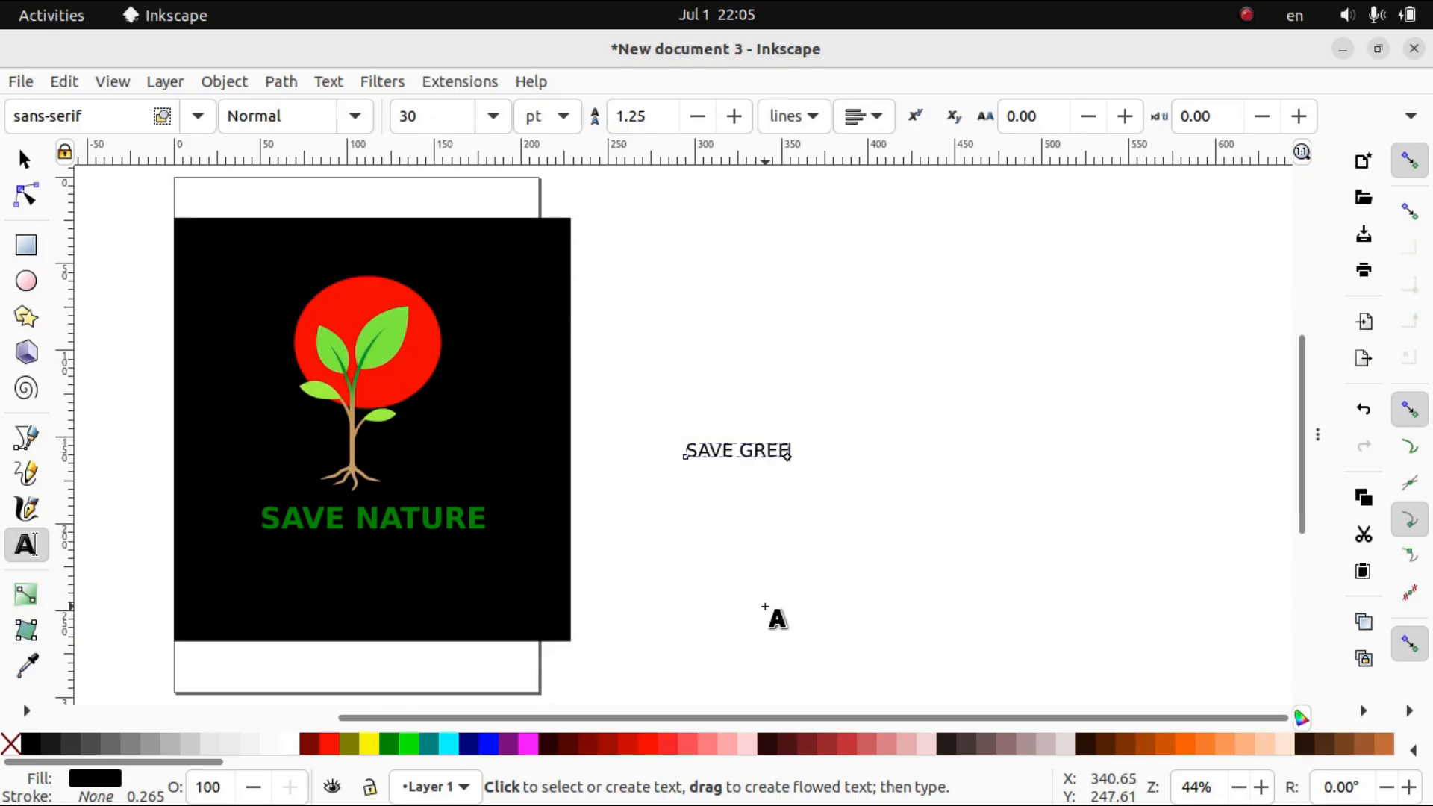
pyautogui.write('N')
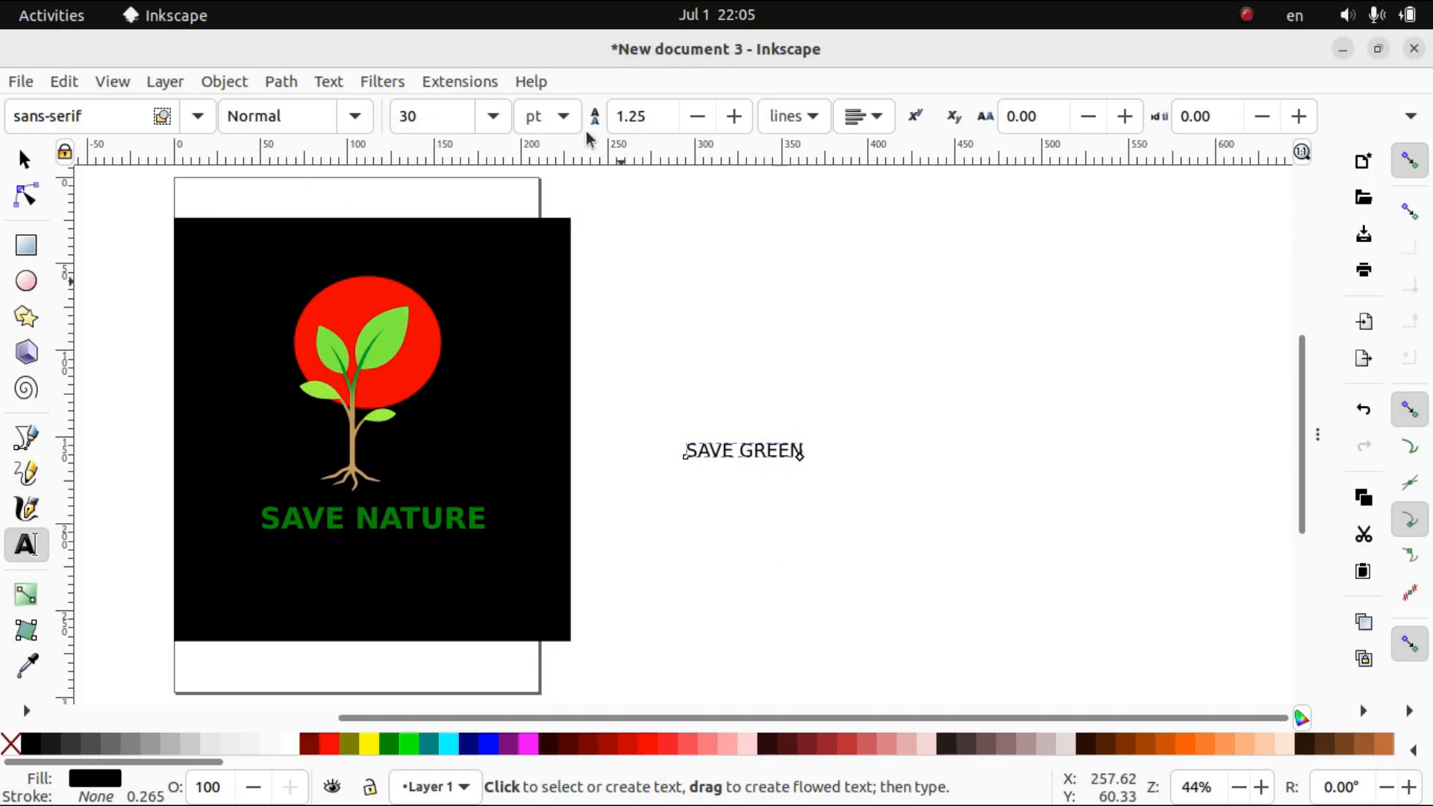
# Set the SAVE GREEN text to 40 pt and give it the yellow fill #FFDD55.
pyautogui.click(498, 123)
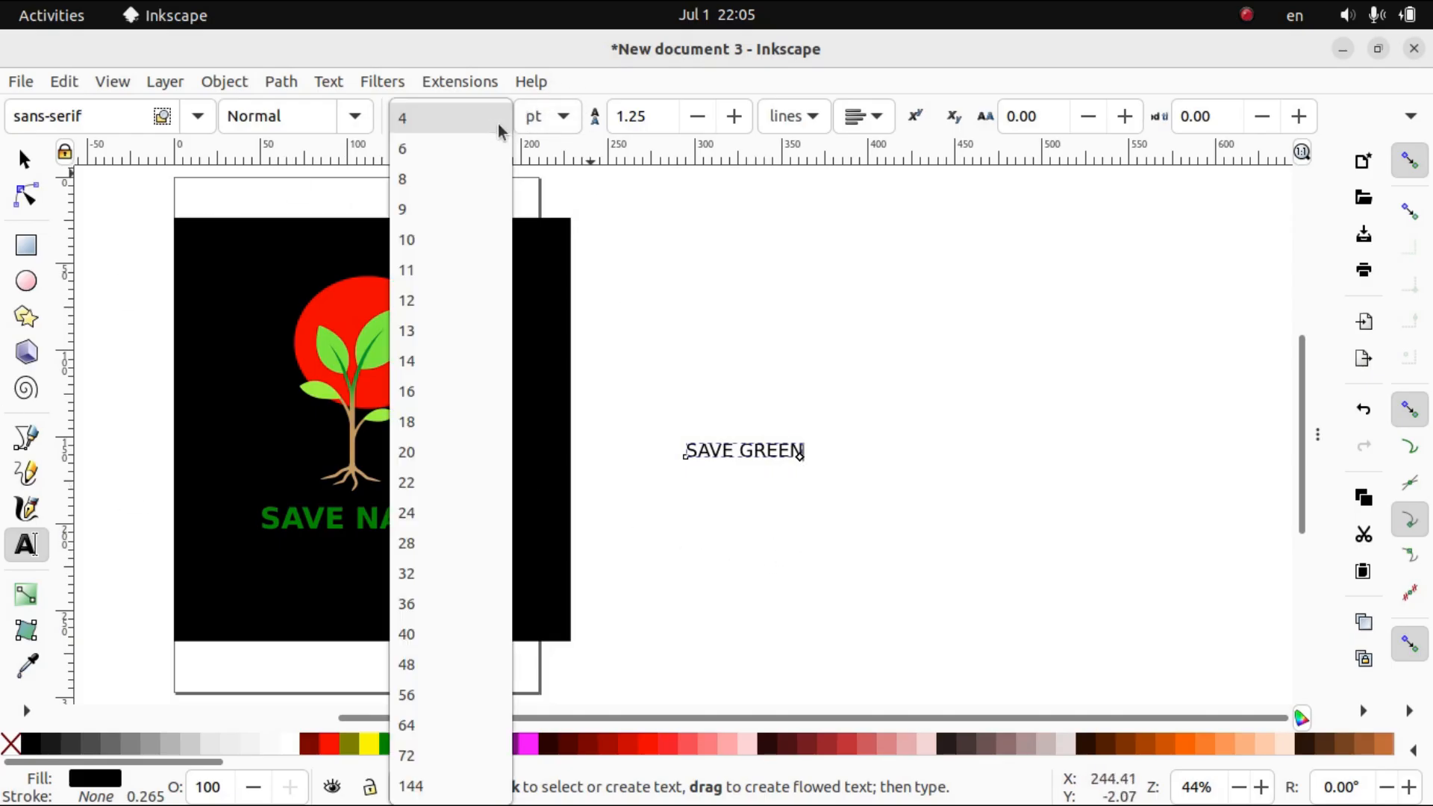
pyautogui.click(417, 633)
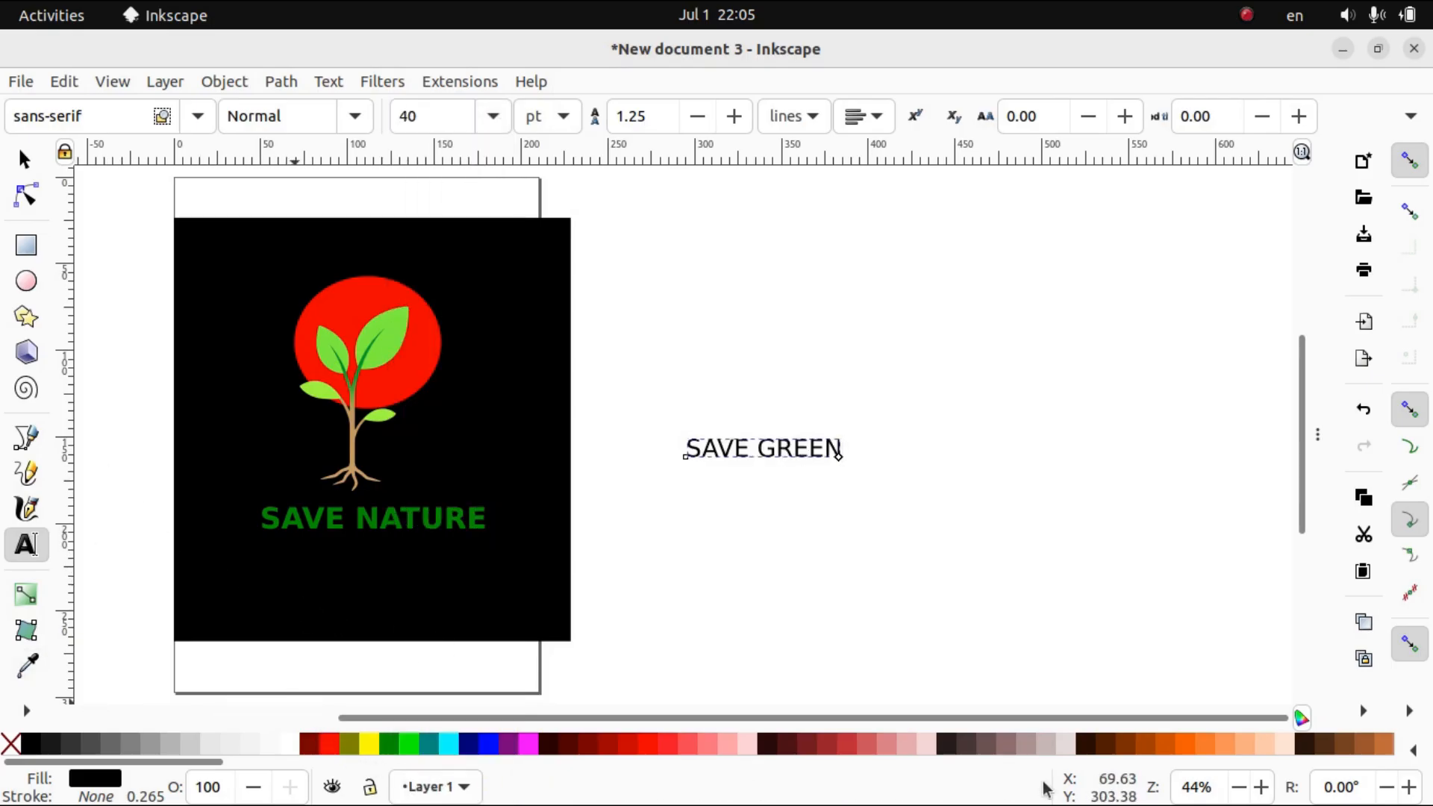
pyautogui.click(1199, 742)
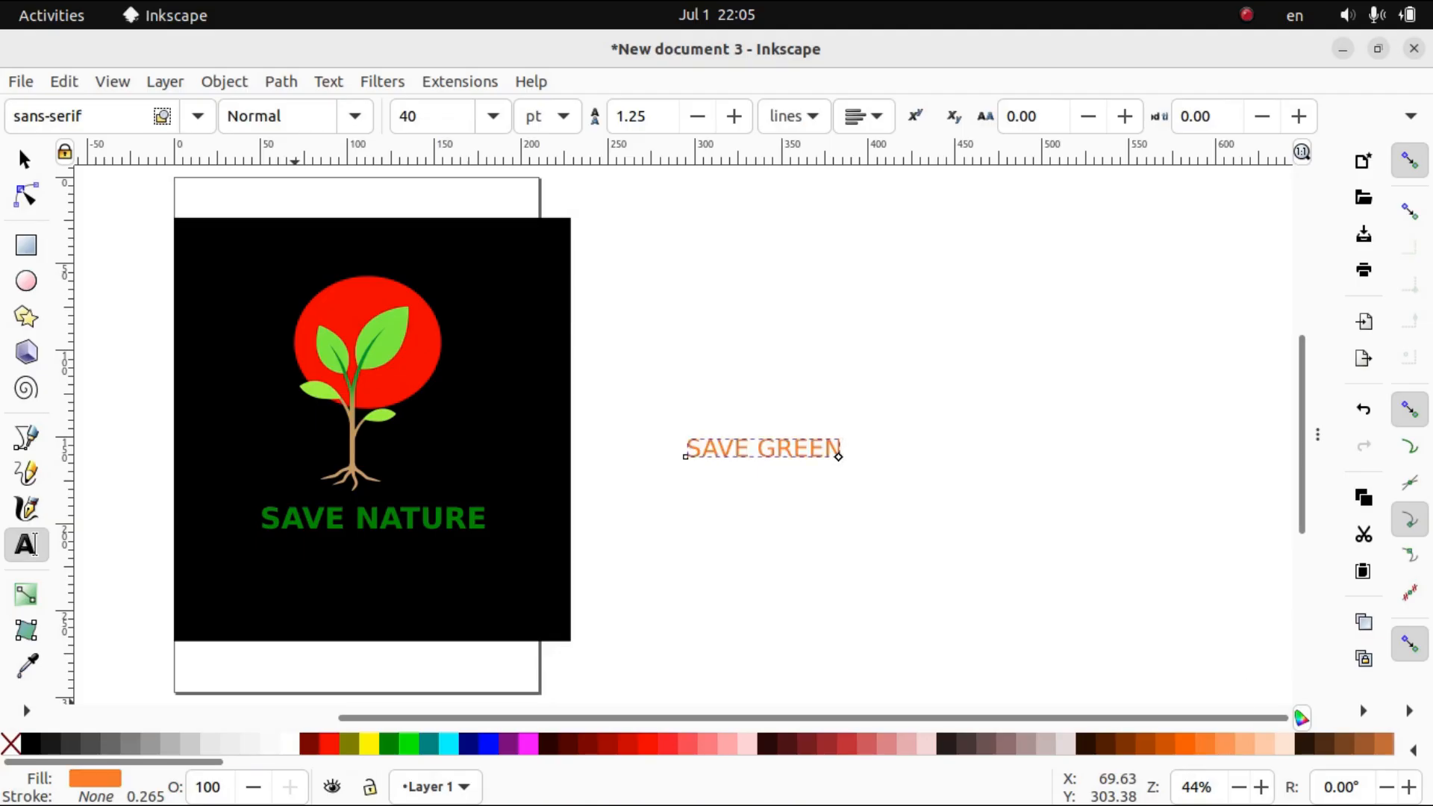
pyautogui.moveTo(882, 798)
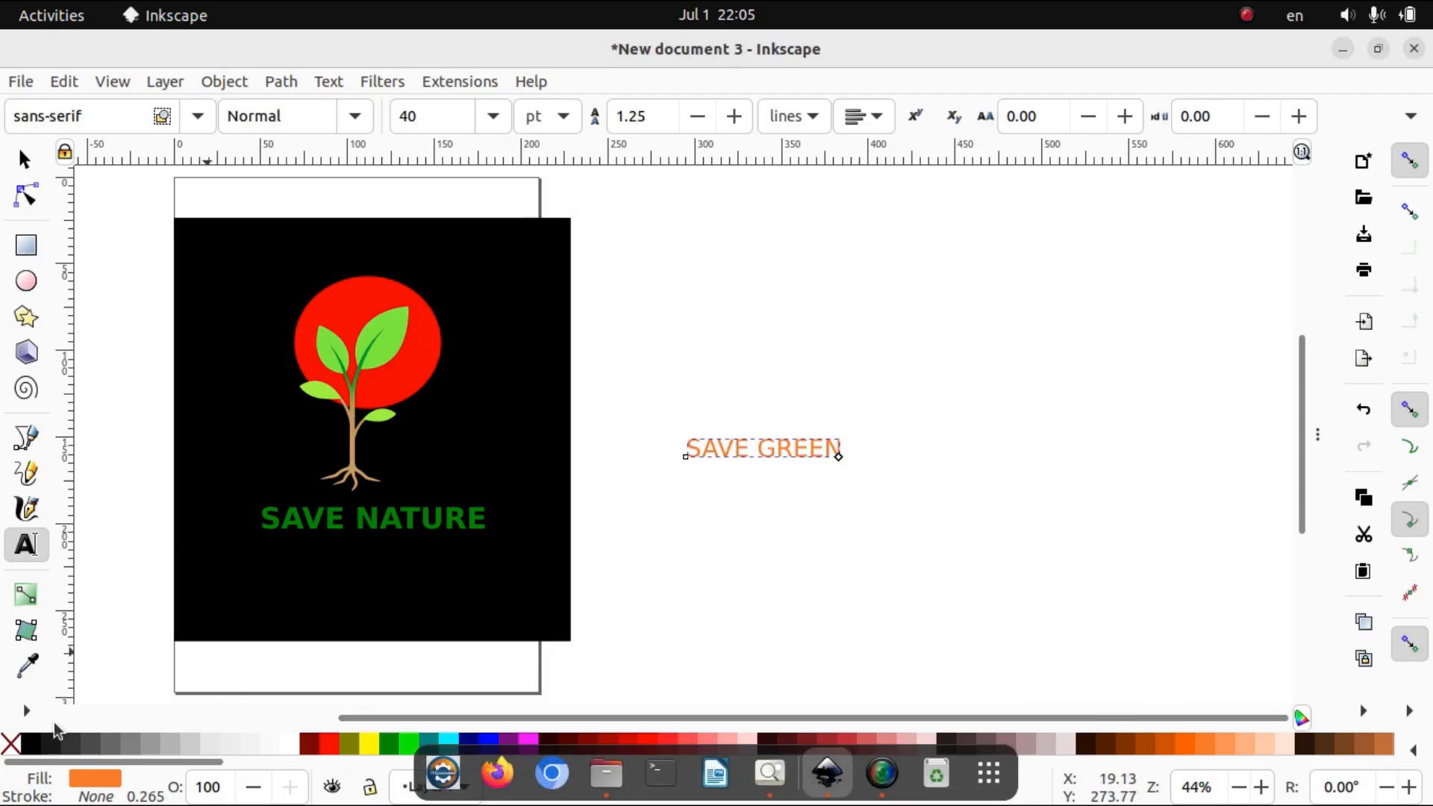
pyautogui.moveTo(109, 764); pyautogui.dragTo(358, 792)
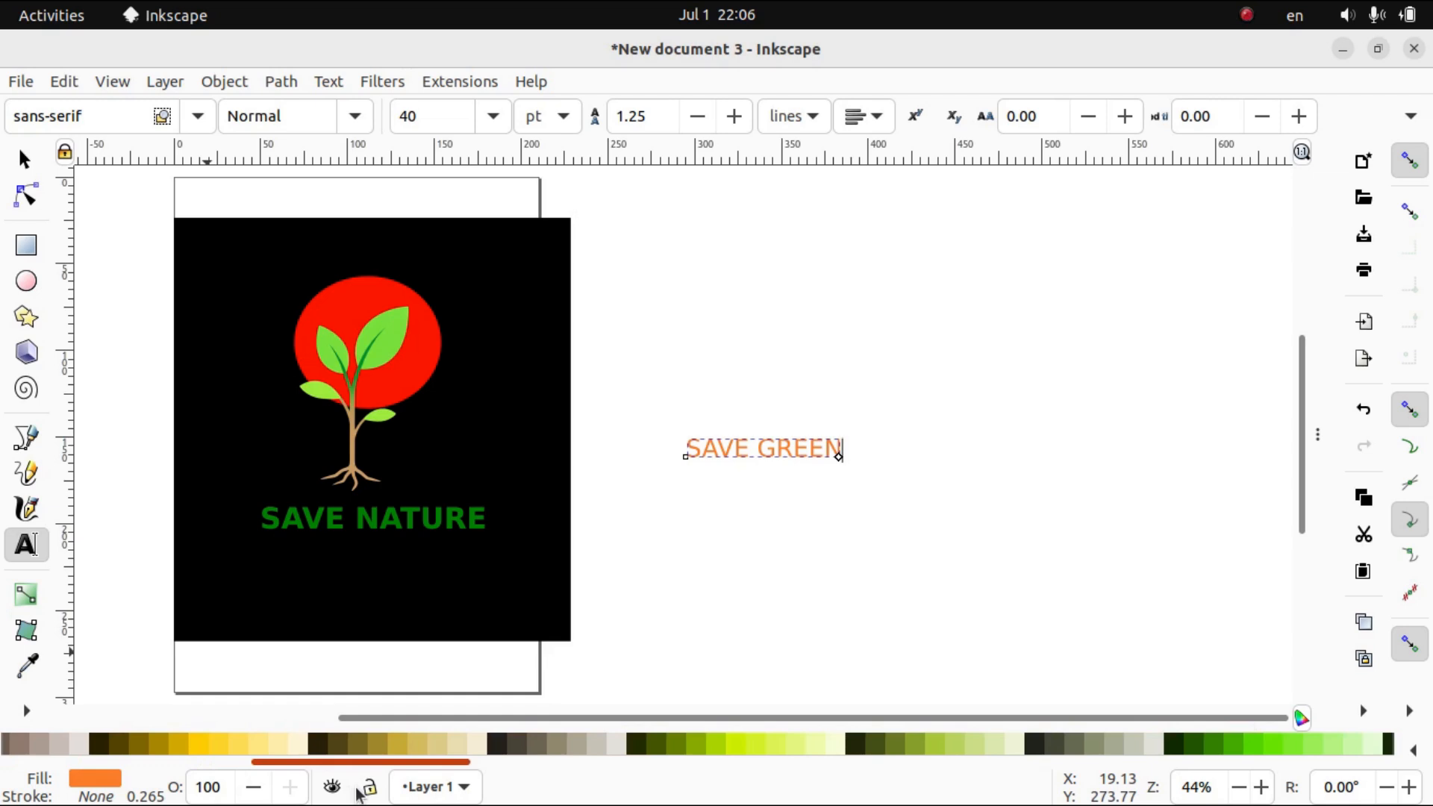
pyautogui.click(239, 739)
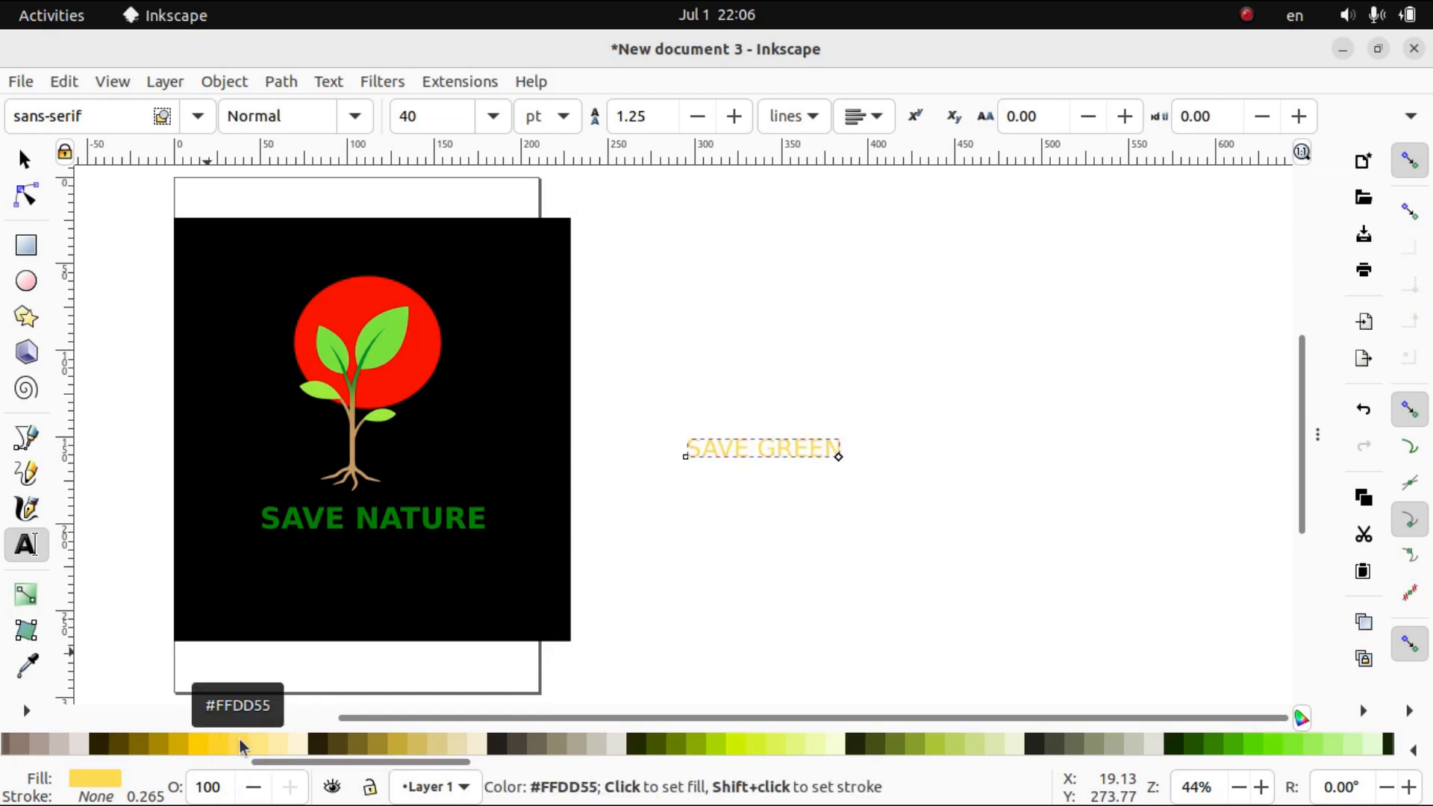
# Move the SAVE GREEN text directly beneath SAVE NATURE, at about X 68, Y 206.5 mm, compare it with the reference, and deselect it.
pyautogui.click(24, 159)
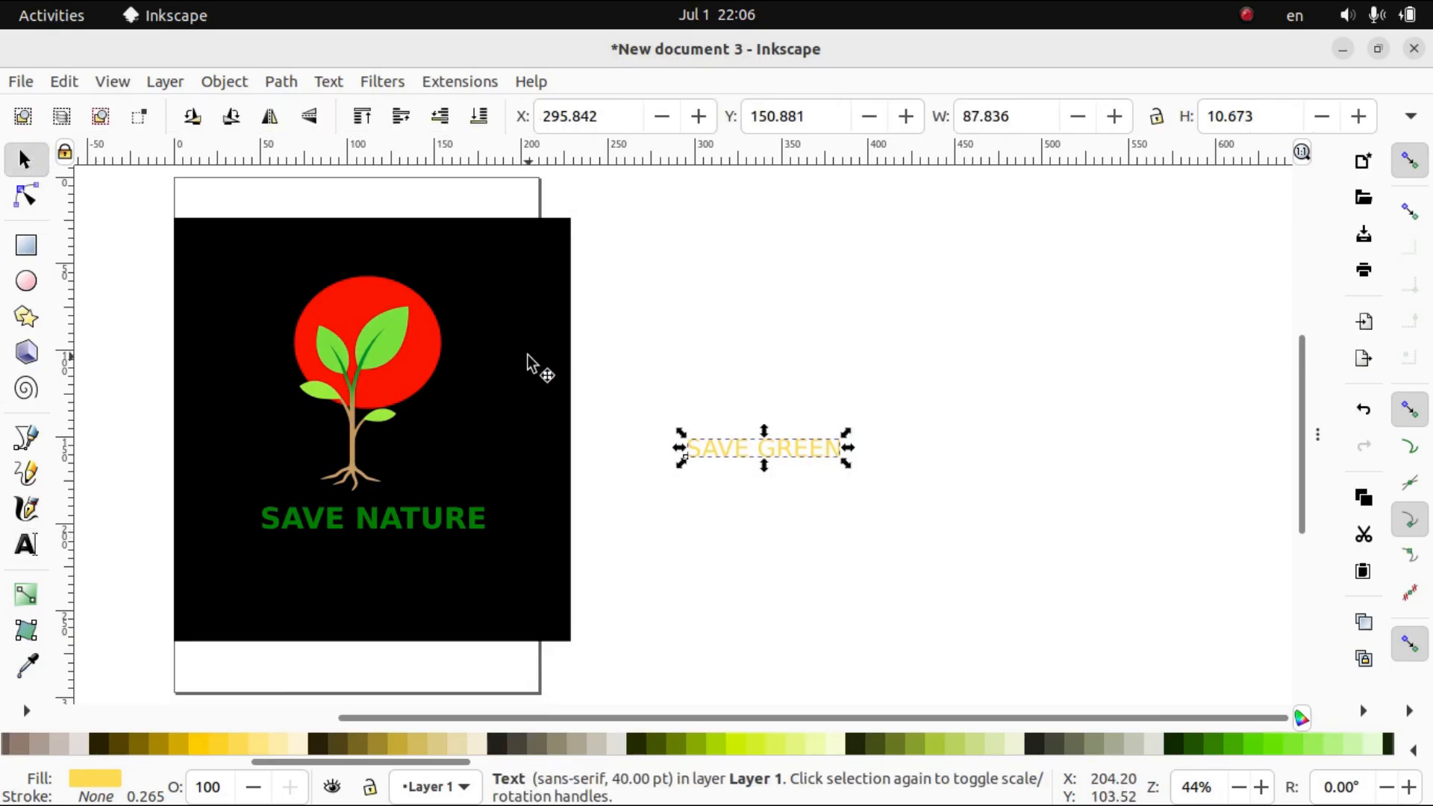
pyautogui.moveTo(798, 446); pyautogui.dragTo(409, 537)
pyautogui.moveTo(1123, 805)
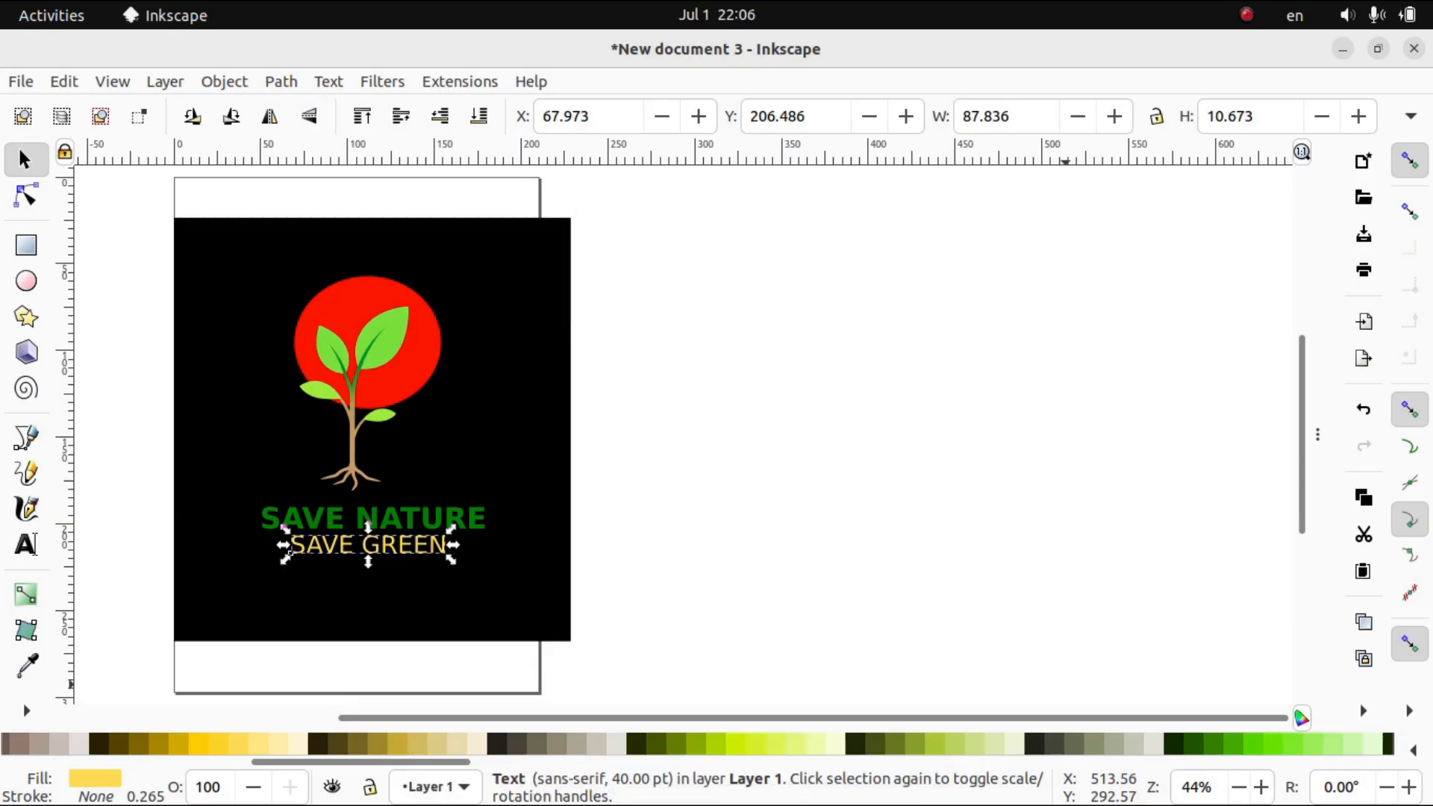
pyautogui.moveTo(687, 805)
pyautogui.click(776, 783)
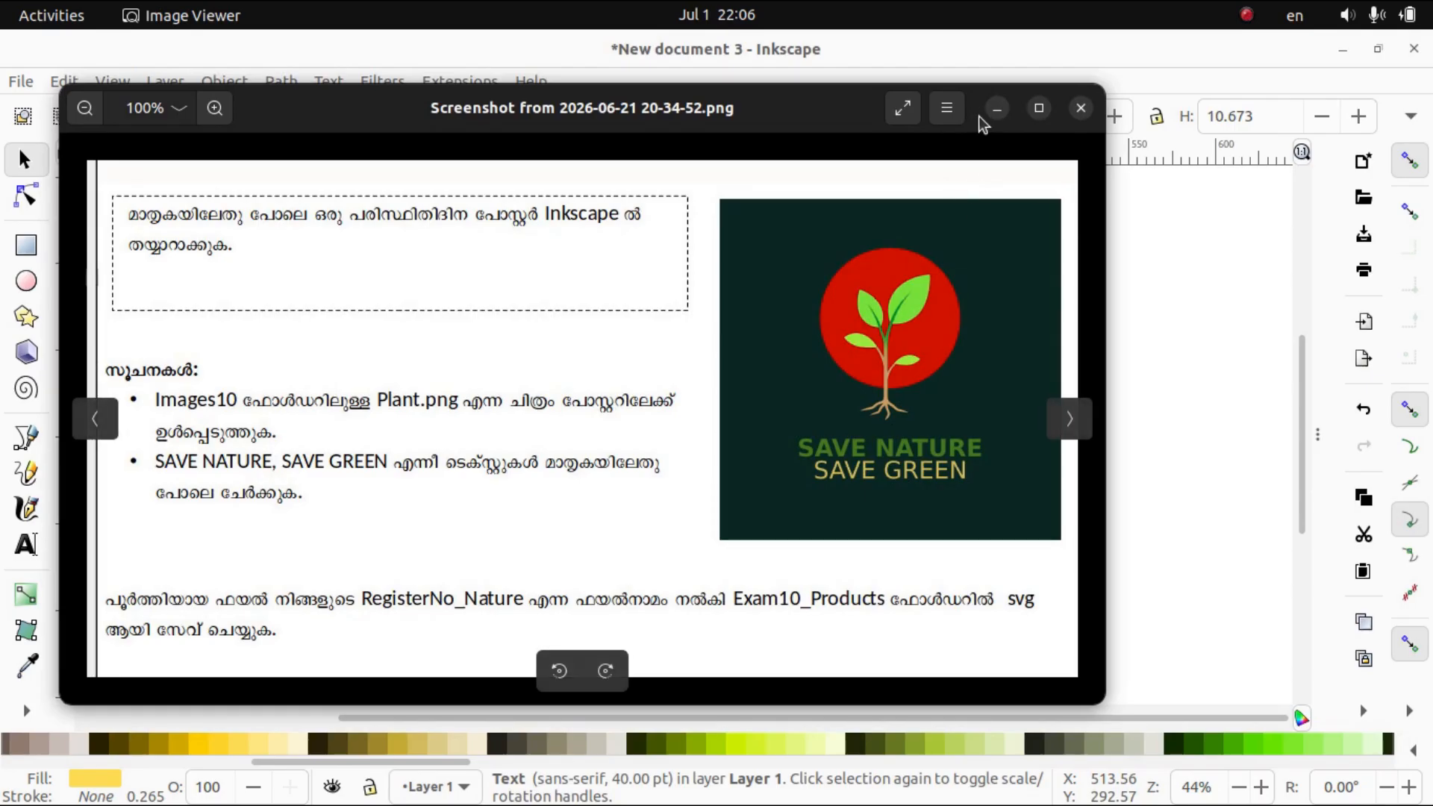
pyautogui.click(996, 103)
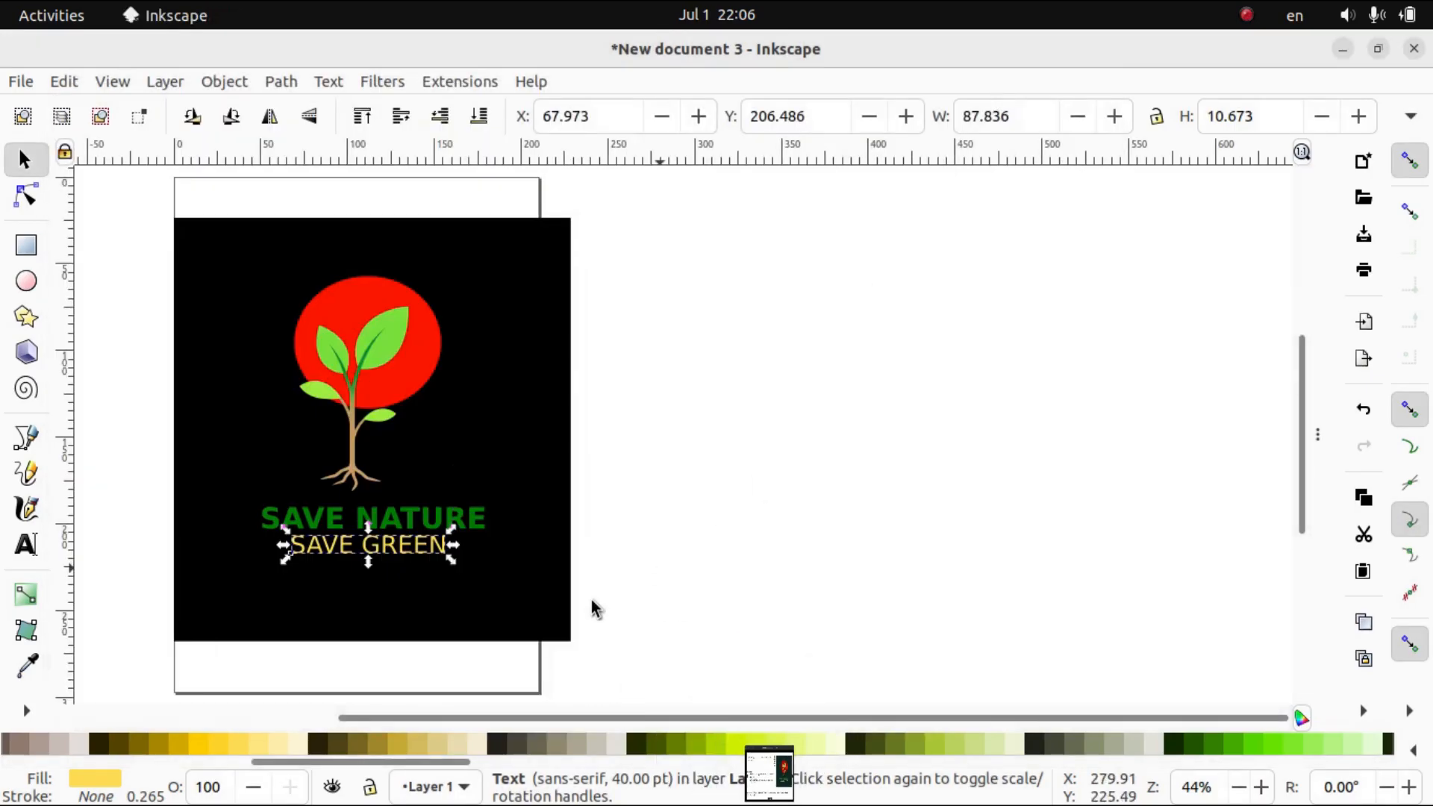
pyautogui.click(853, 515)
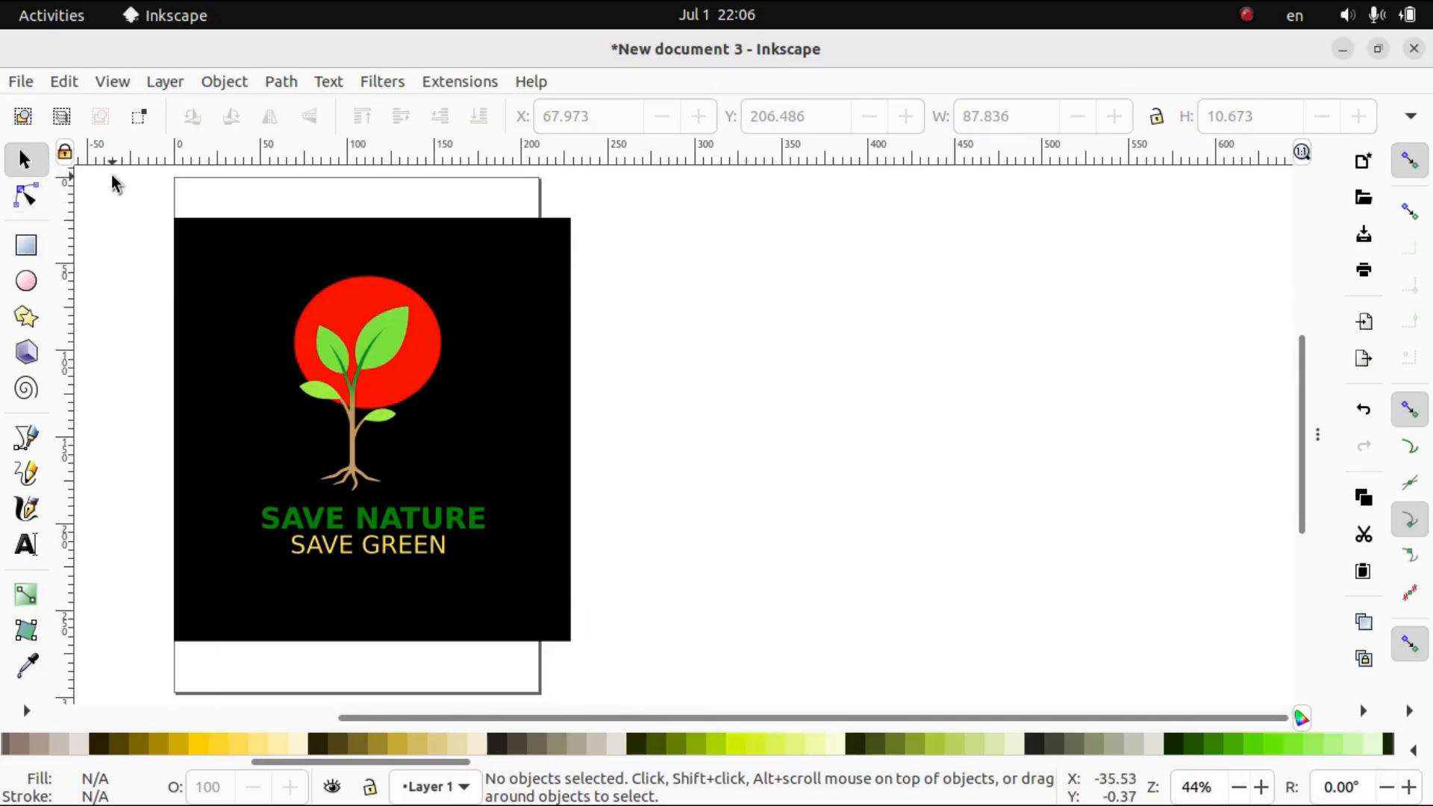
# Group all five poster objects and shift the group slightly to about X -6.9, Y 24.3 mm.
pyautogui.moveTo(112, 177); pyautogui.dragTo(647, 664)
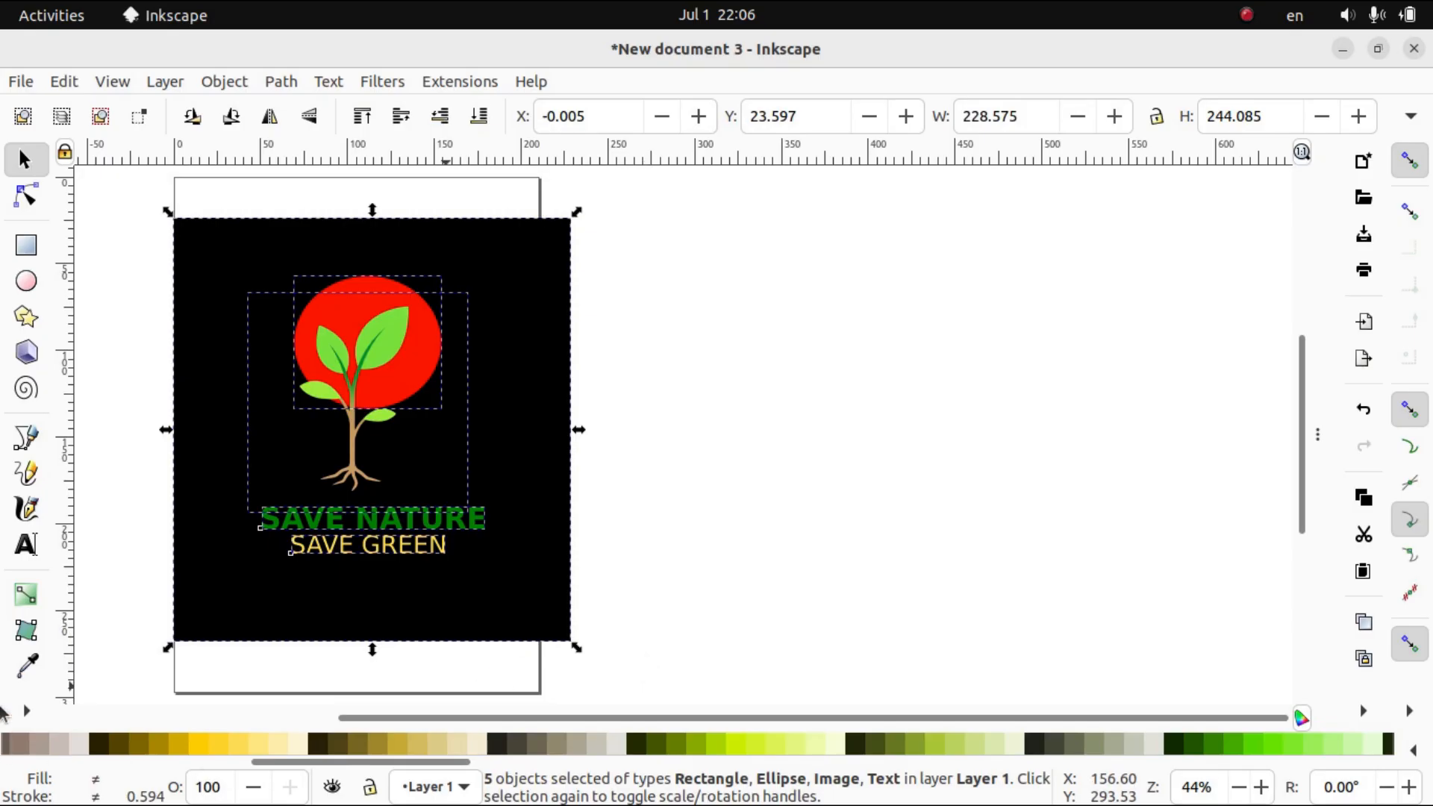
pyautogui.rightClick(384, 403)
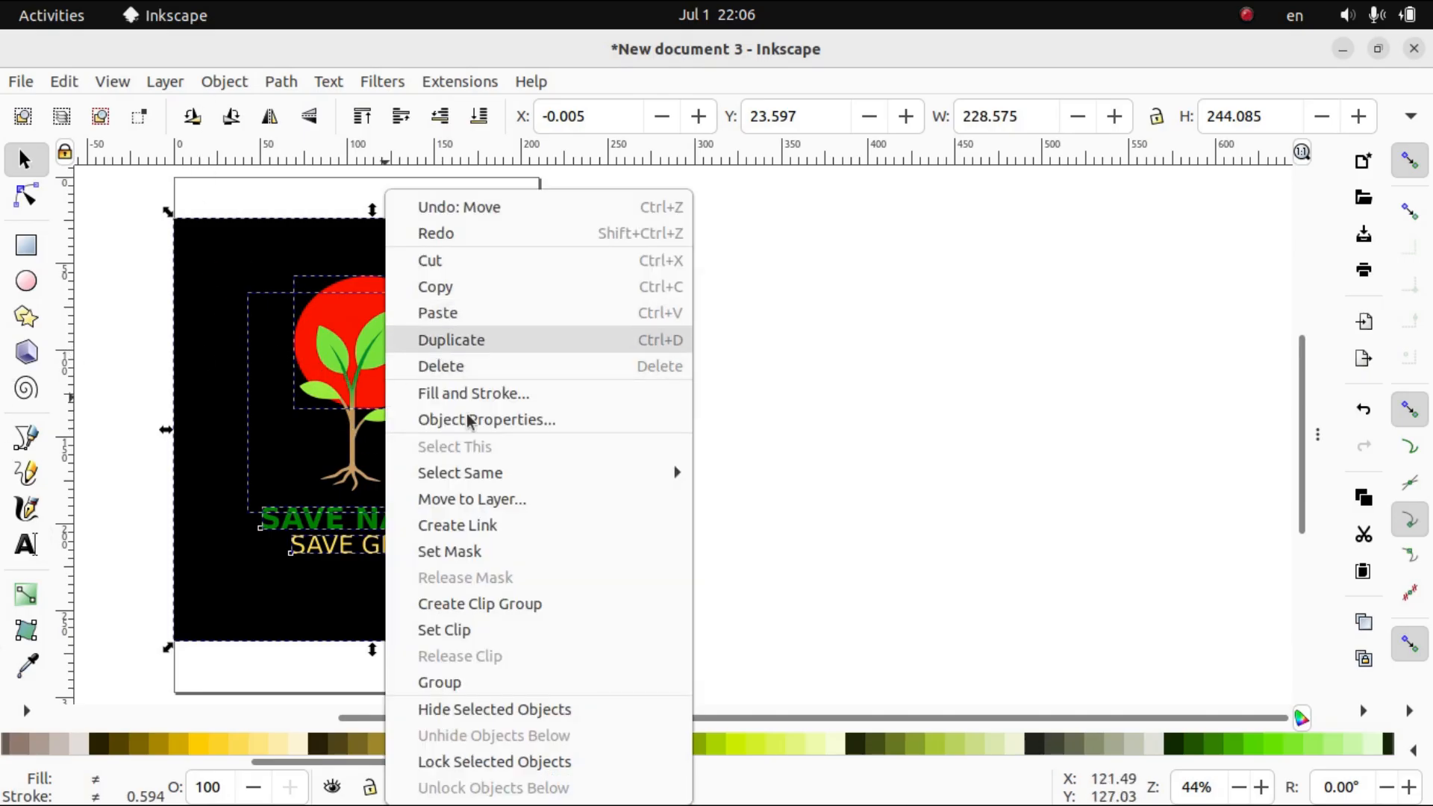
pyautogui.click(482, 687)
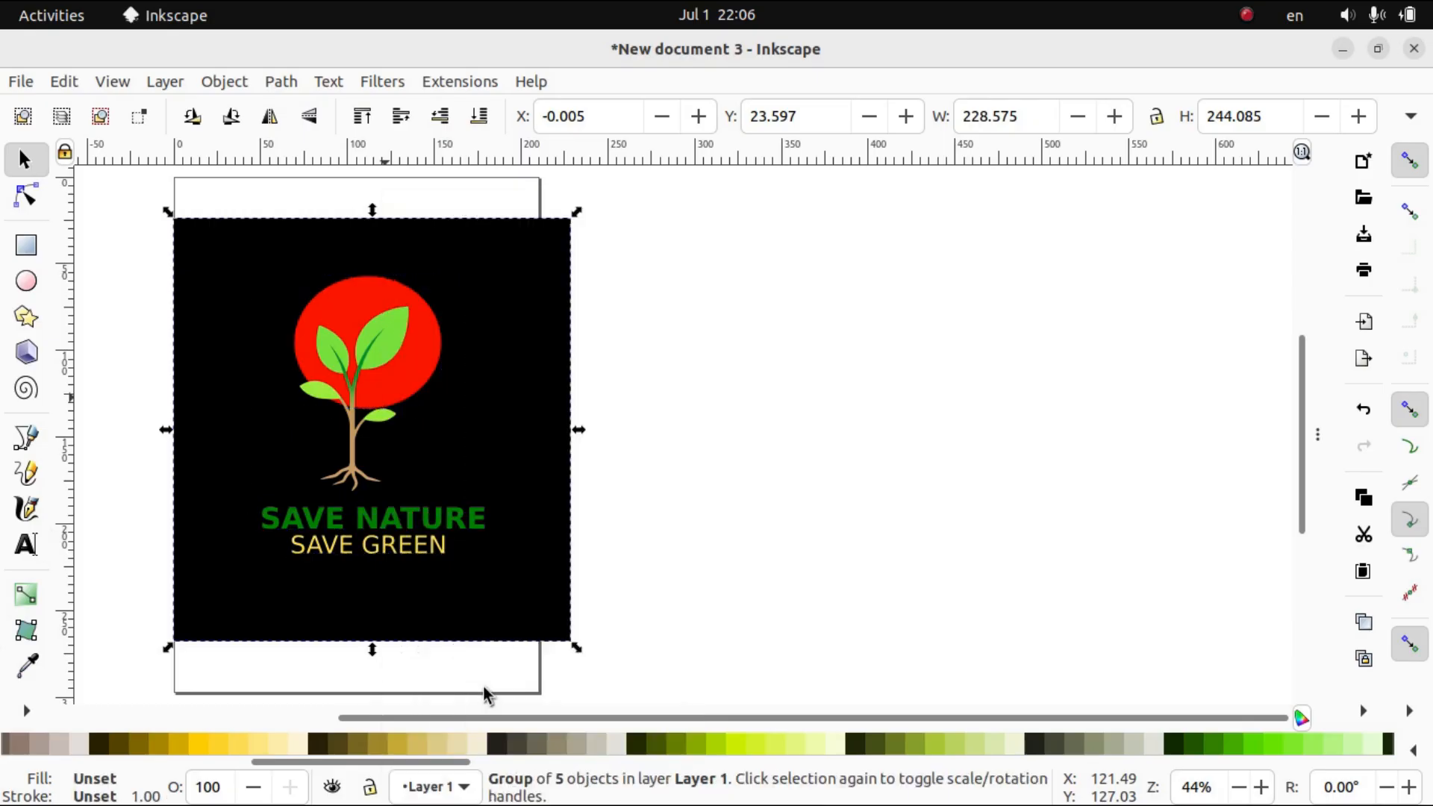
pyautogui.moveTo(473, 467)
pyautogui.mouseDown()
pyautogui.moveTo(1010, 450)
pyautogui.moveTo(1011, 473)
pyautogui.moveTo(855, 504)
pyautogui.moveTo(448, 480)
pyautogui.moveTo(464, 454)
pyautogui.moveTo(485, 471)
pyautogui.mouseUp()
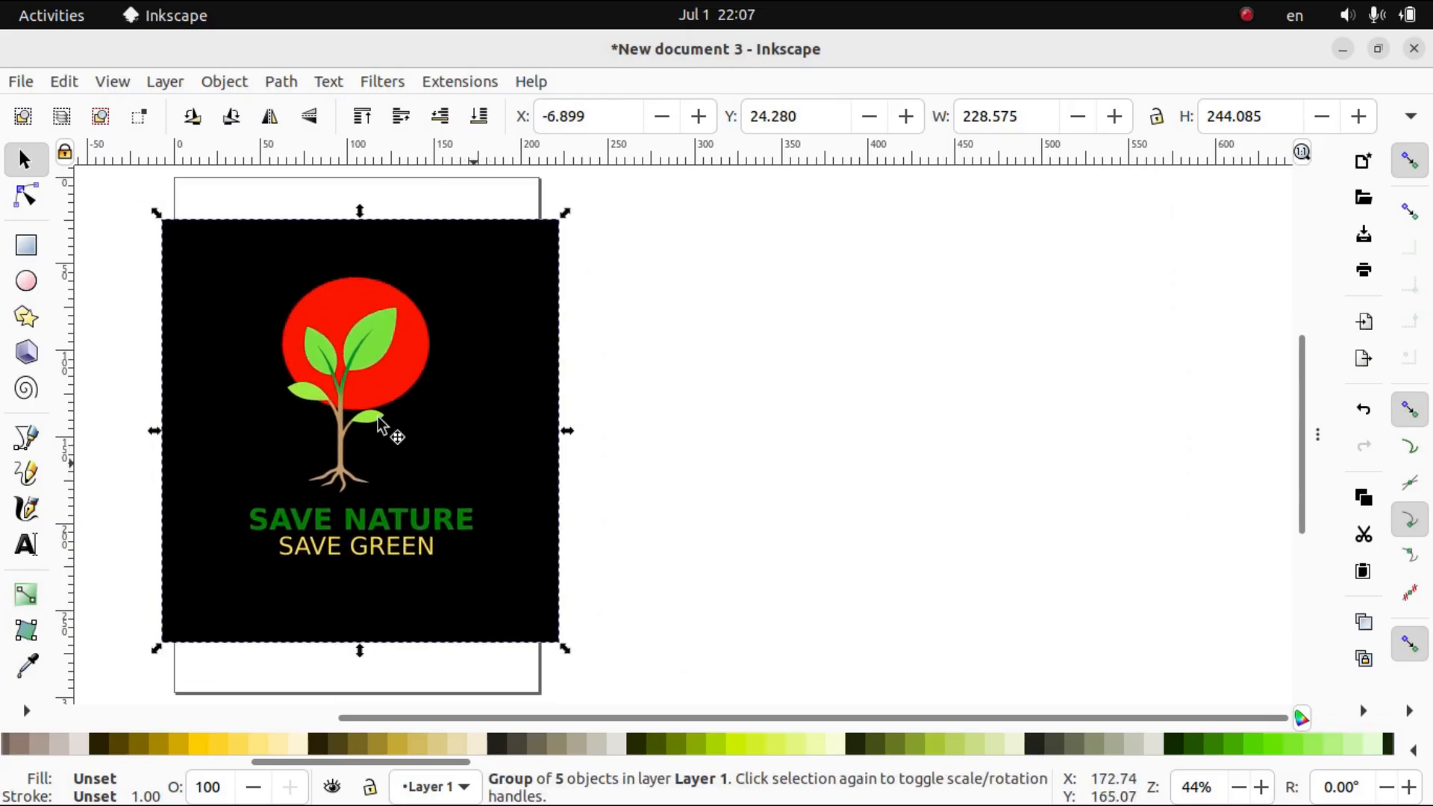
# Create a new blank document and review the tennis ball task in the reference image.
pyautogui.click(17, 84)
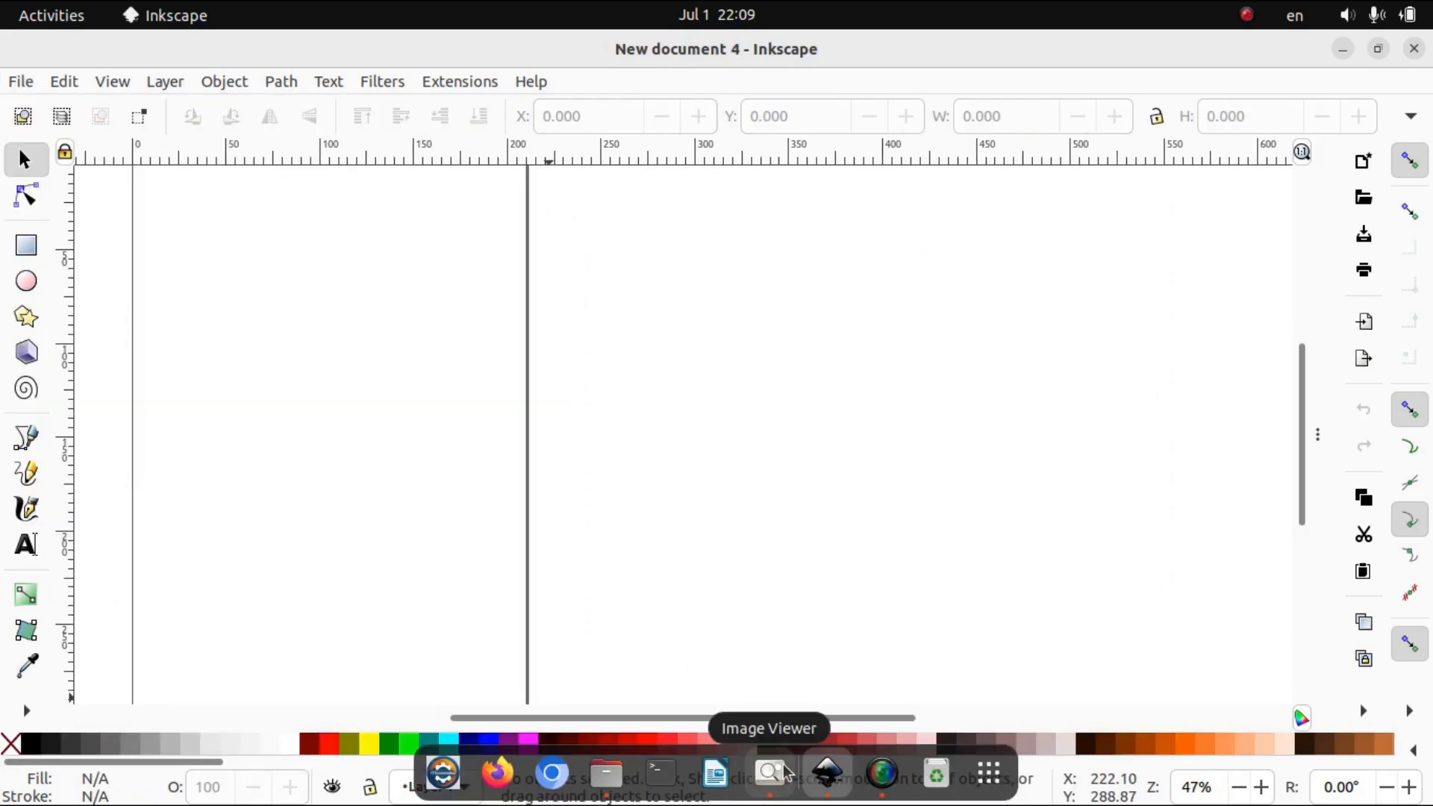
pyautogui.click(785, 773)
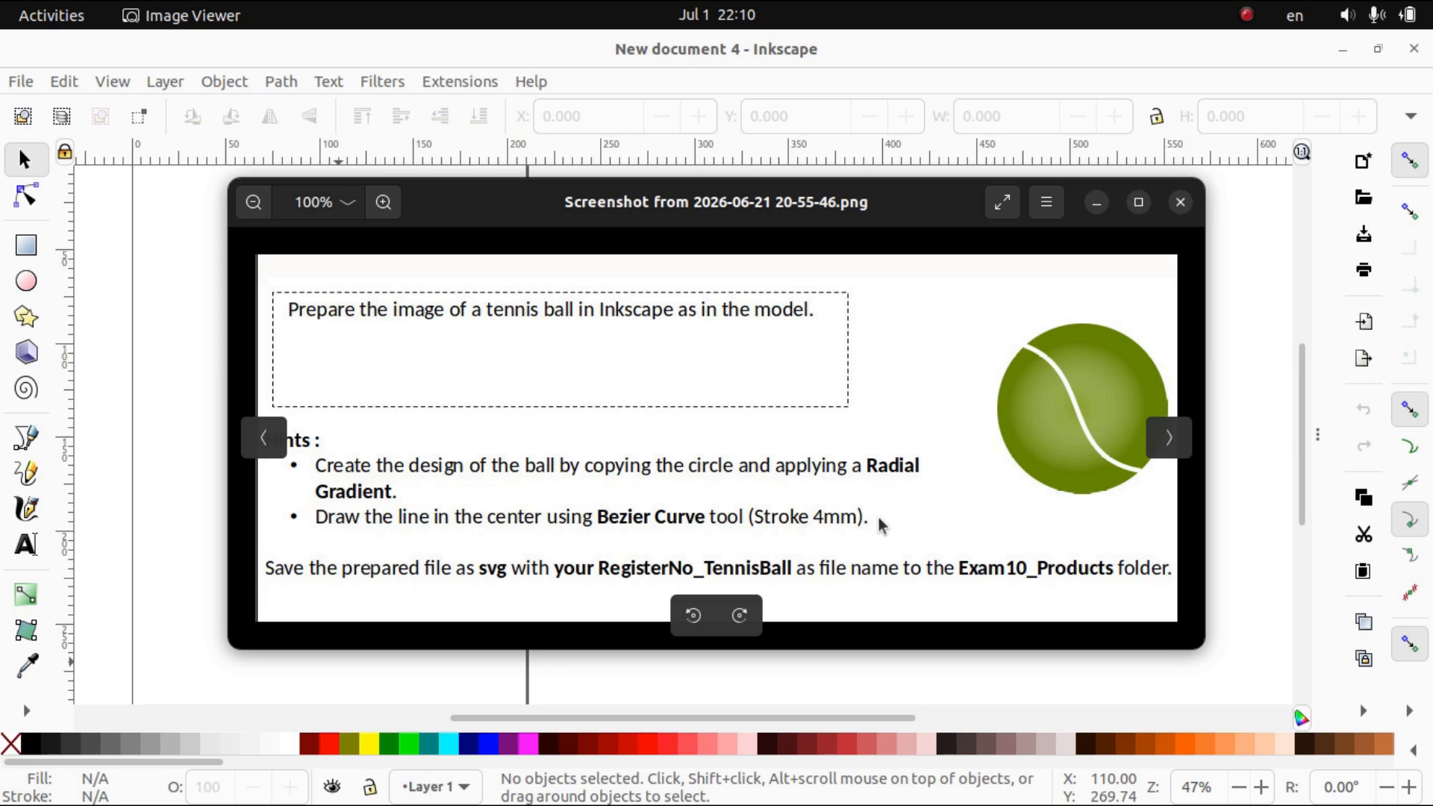
pyautogui.click(1093, 209)
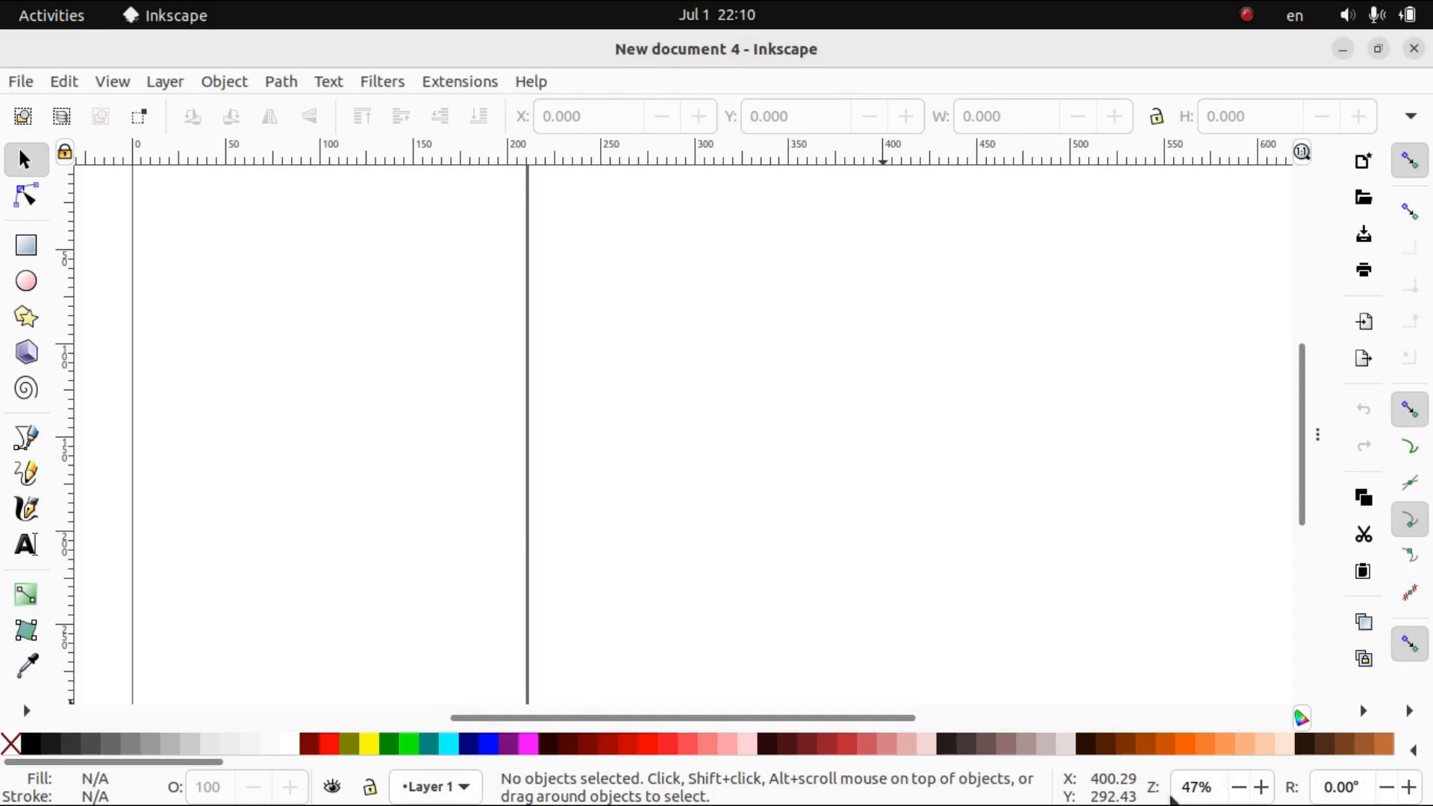
pyautogui.click(1240, 790)
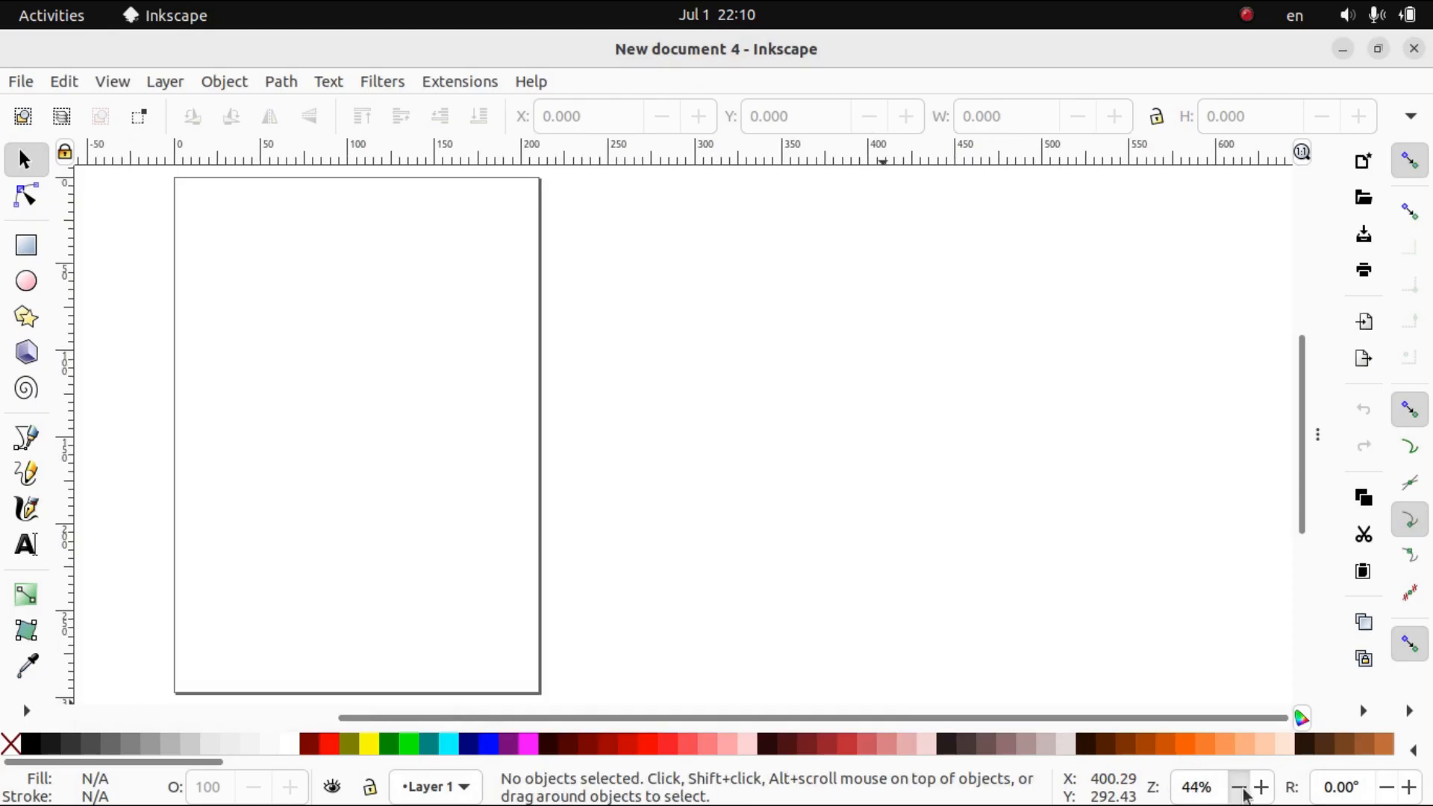
# Draw an olive-filled circle about 141 by 140 mm in the middle of the page and compare it with the reference image.
pyautogui.click(26, 280)
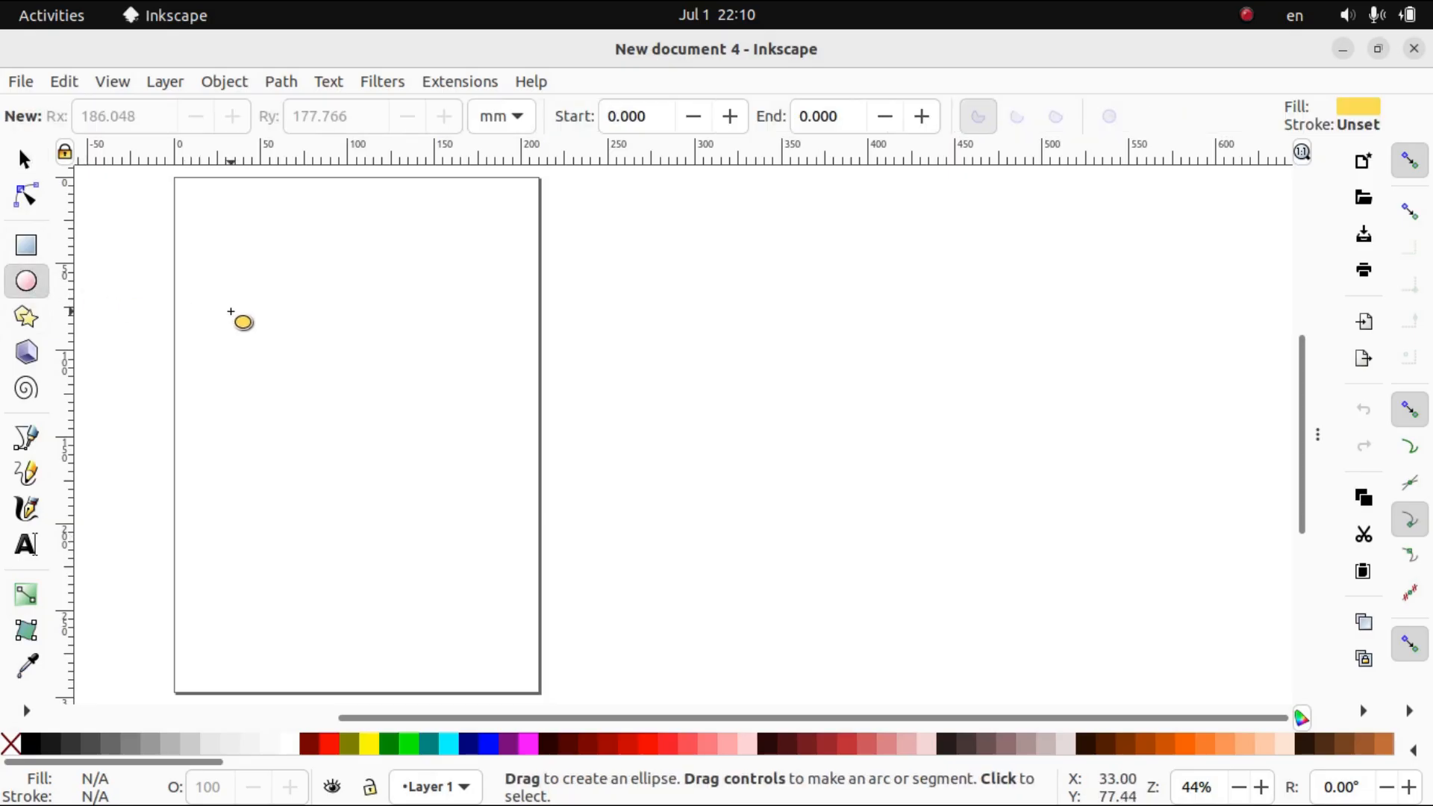
pyautogui.moveTo(231, 312); pyautogui.dragTo(476, 555)
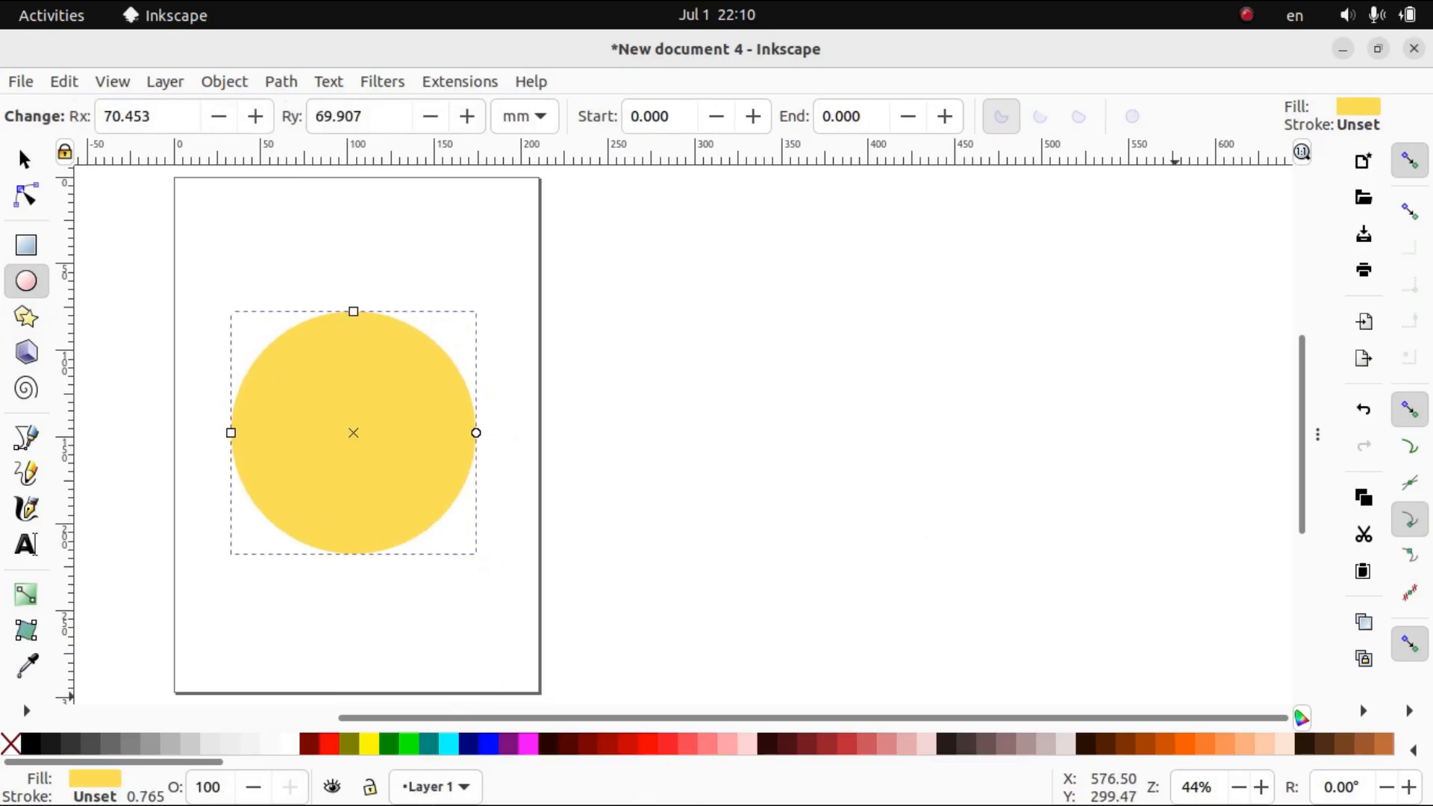
pyautogui.click(352, 748)
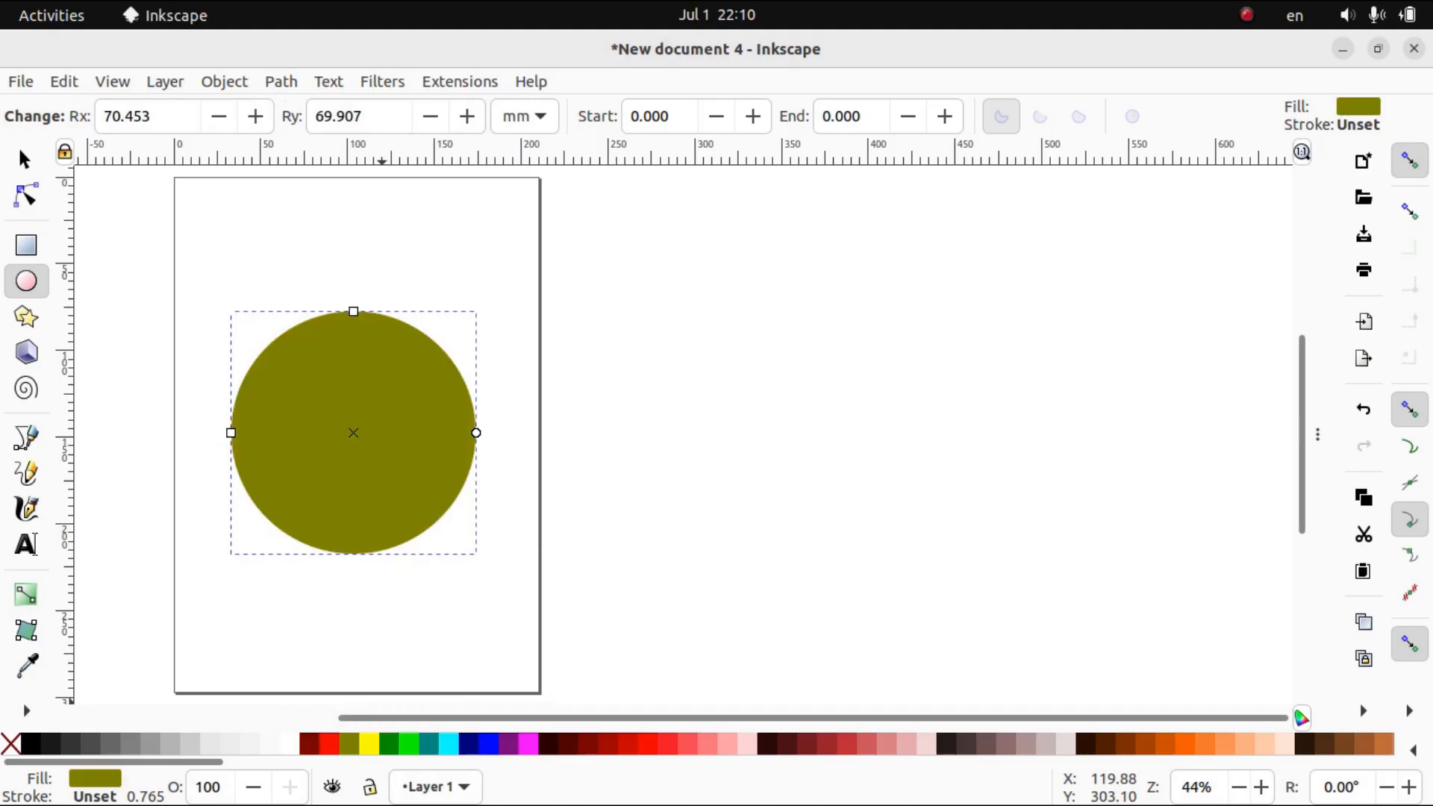
pyautogui.moveTo(987, 798)
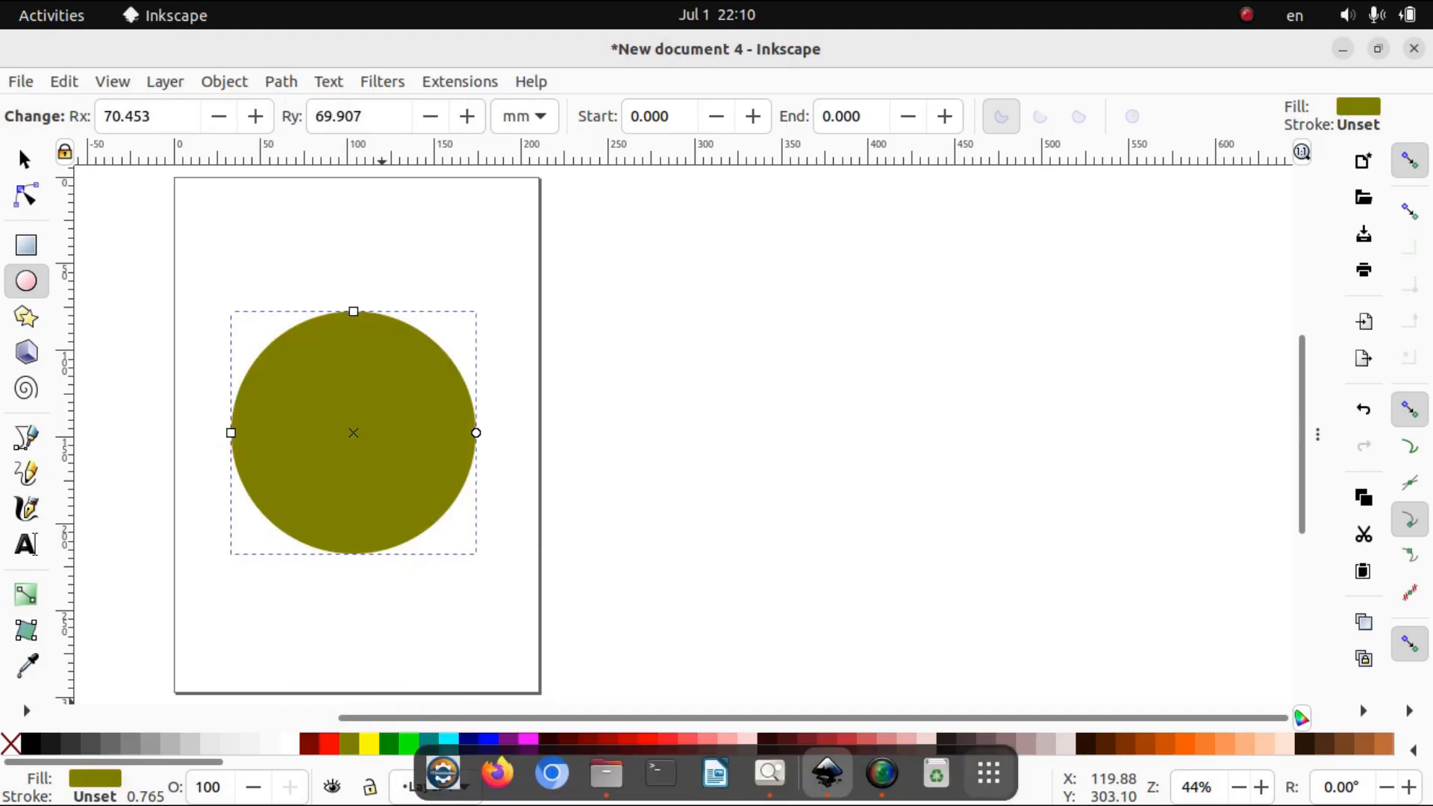
pyautogui.click(769, 776)
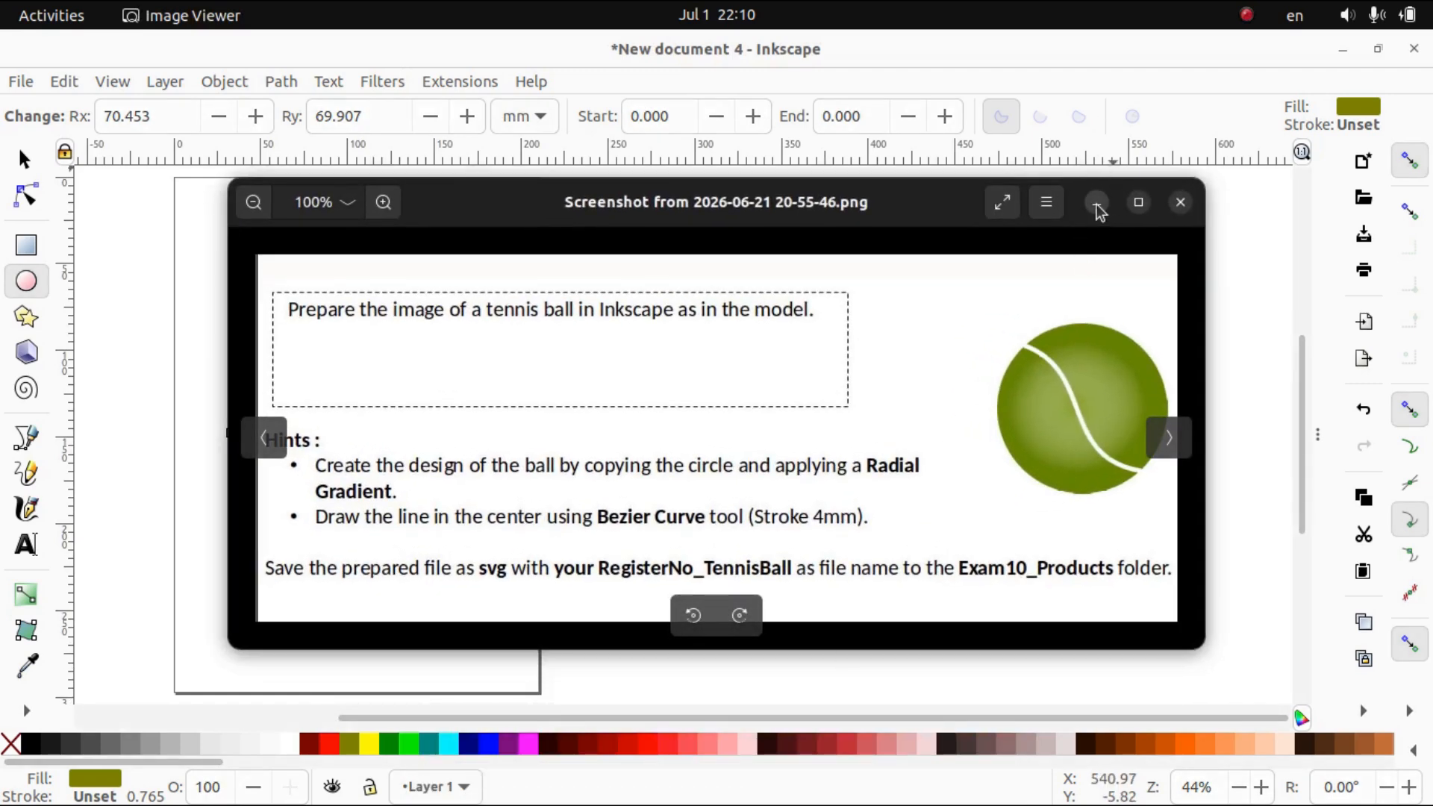
pyautogui.click(1096, 203)
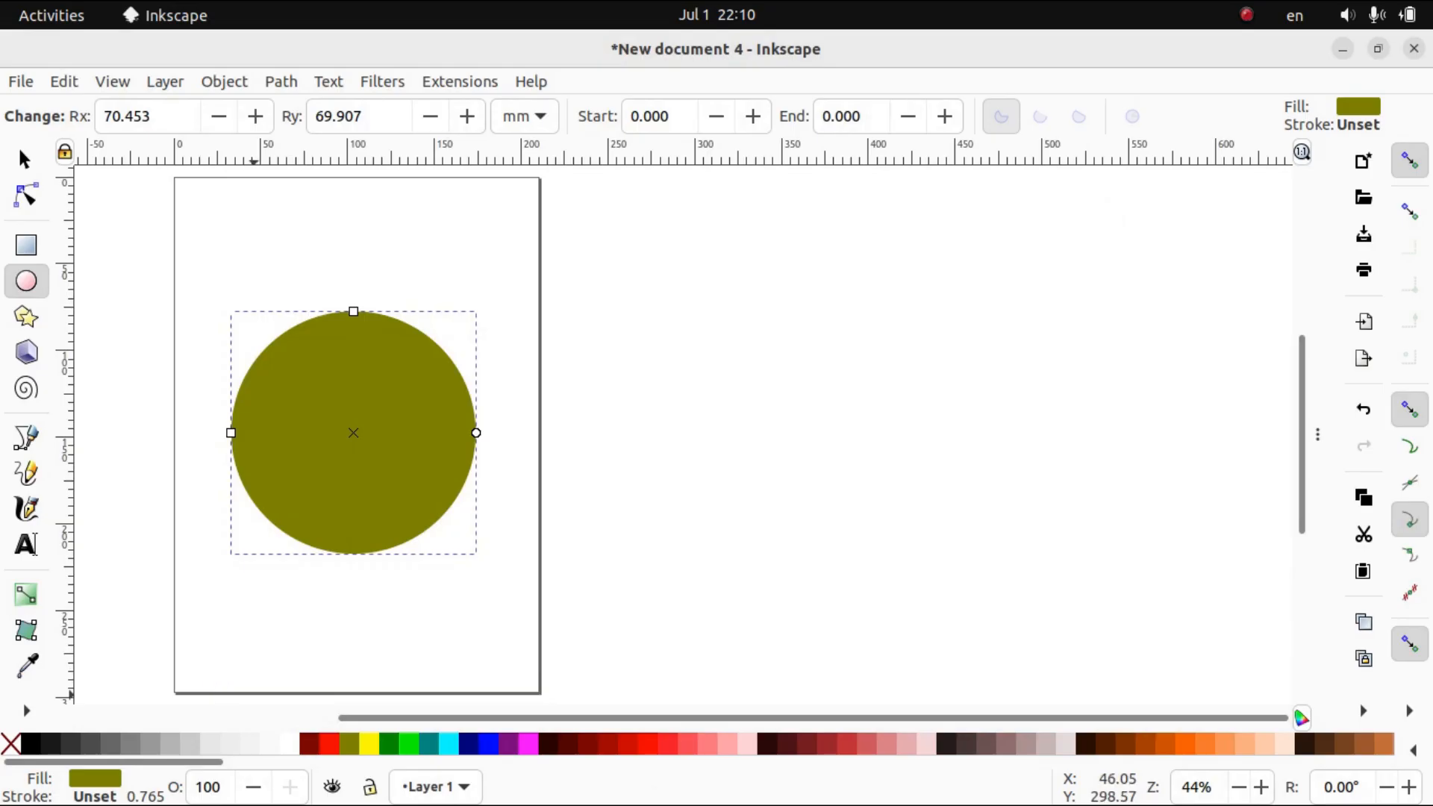
# Apply a radial gradient to the circle's fill, starting from its centre.
pyautogui.click(22, 159)
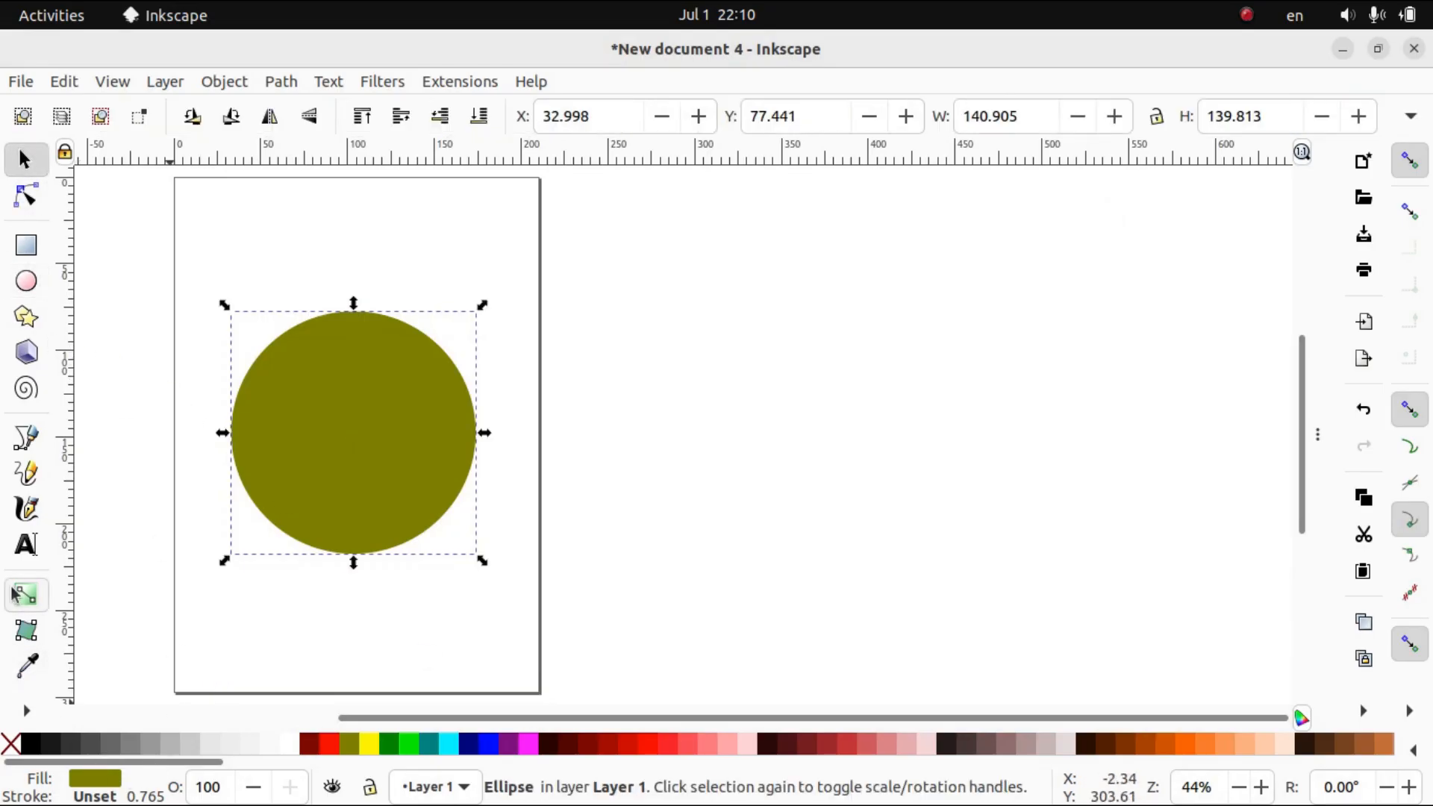
pyautogui.click(28, 594)
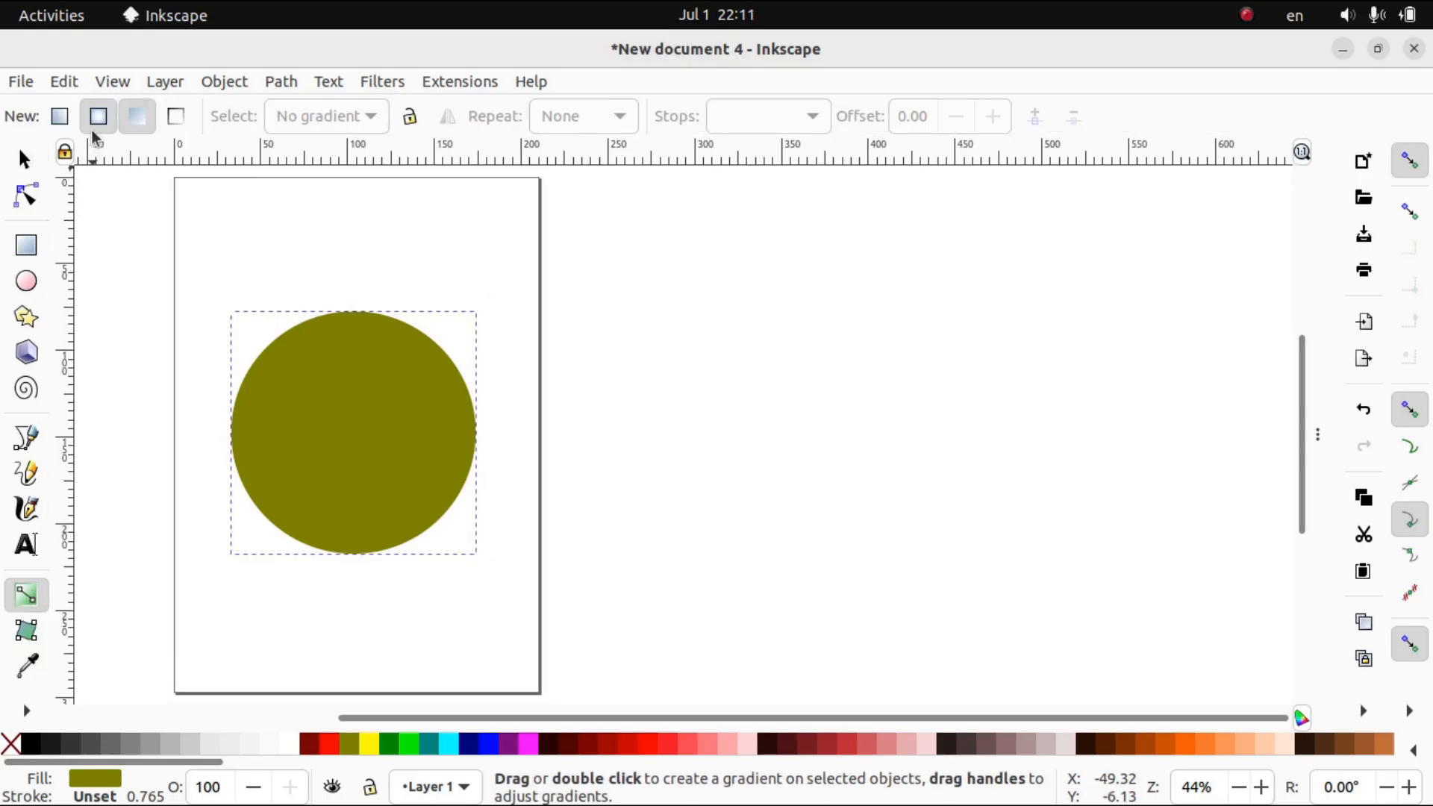
pyautogui.doubleClick(345, 435)
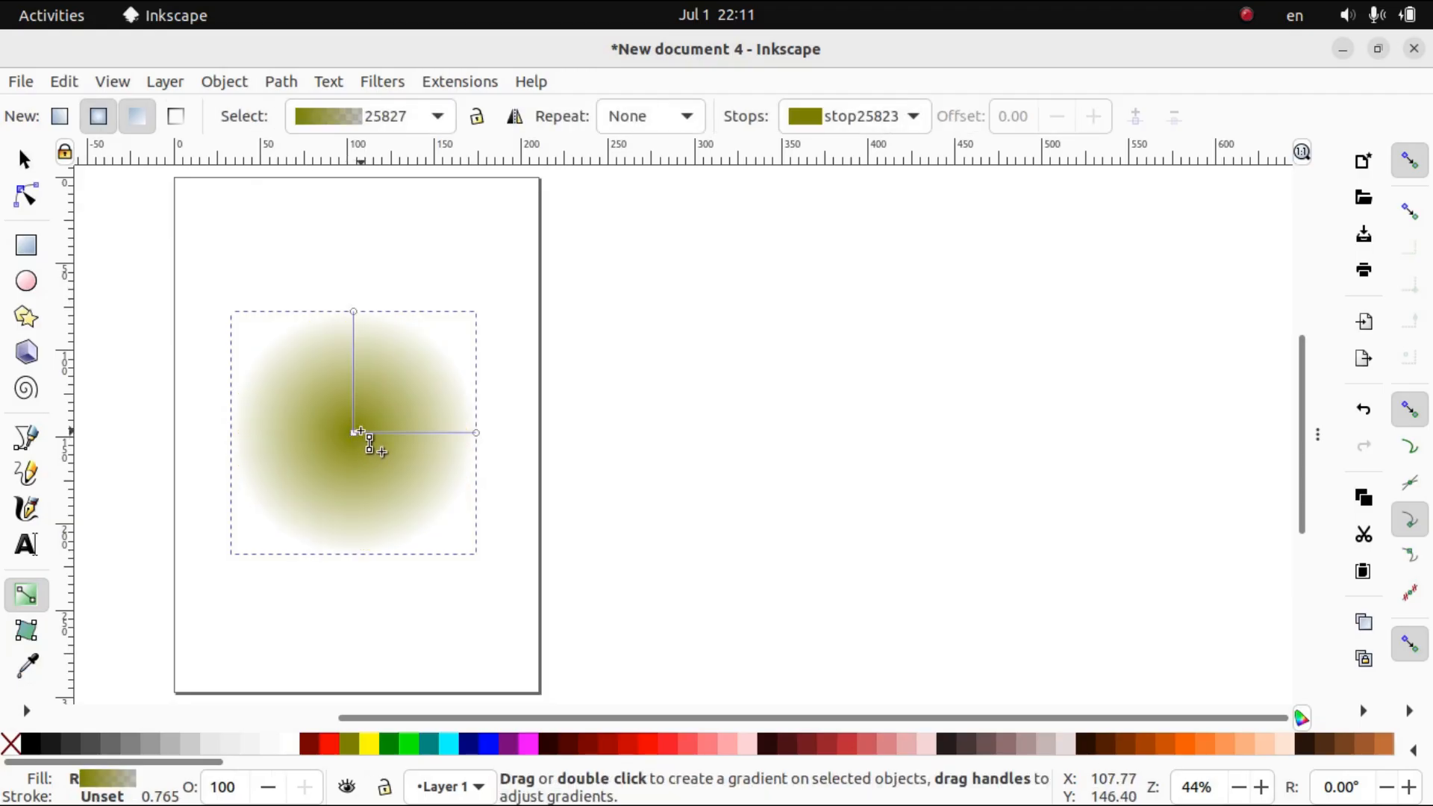
# Check the reference image and set the gradient's centre stop to the bright lime colour #D4FF2A.
pyautogui.click(354, 435)
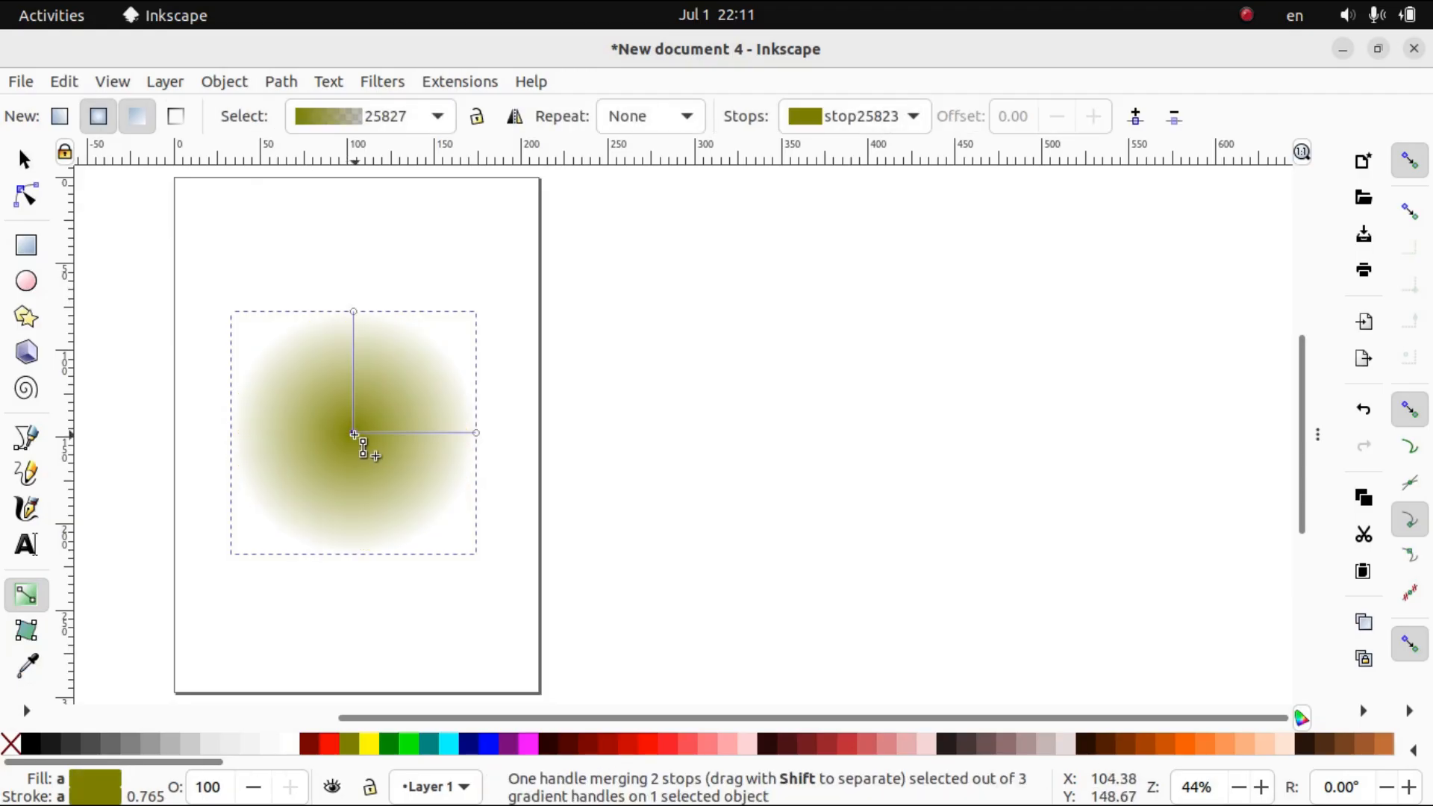
pyautogui.moveTo(332, 805)
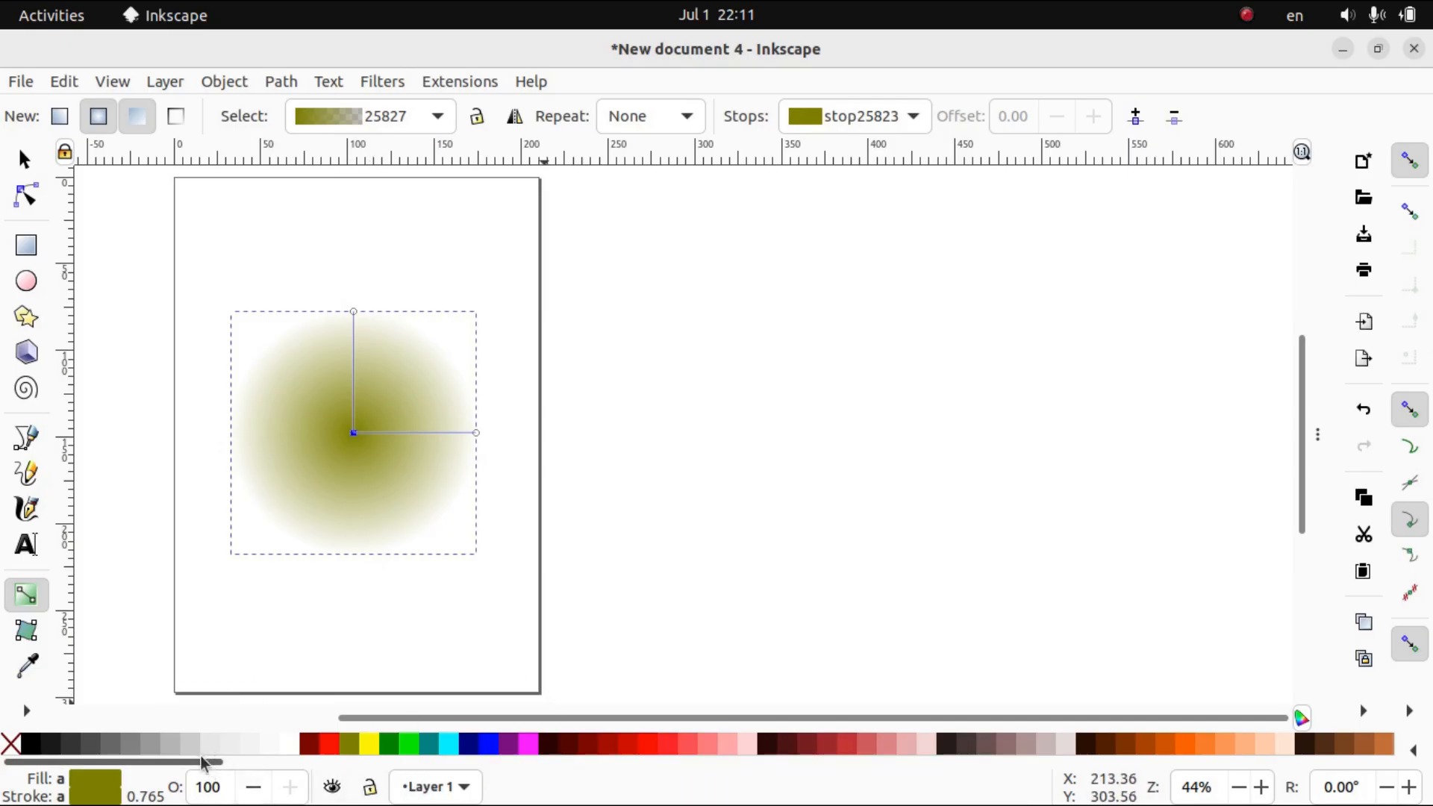
pyautogui.moveTo(201, 765); pyautogui.dragTo(460, 762)
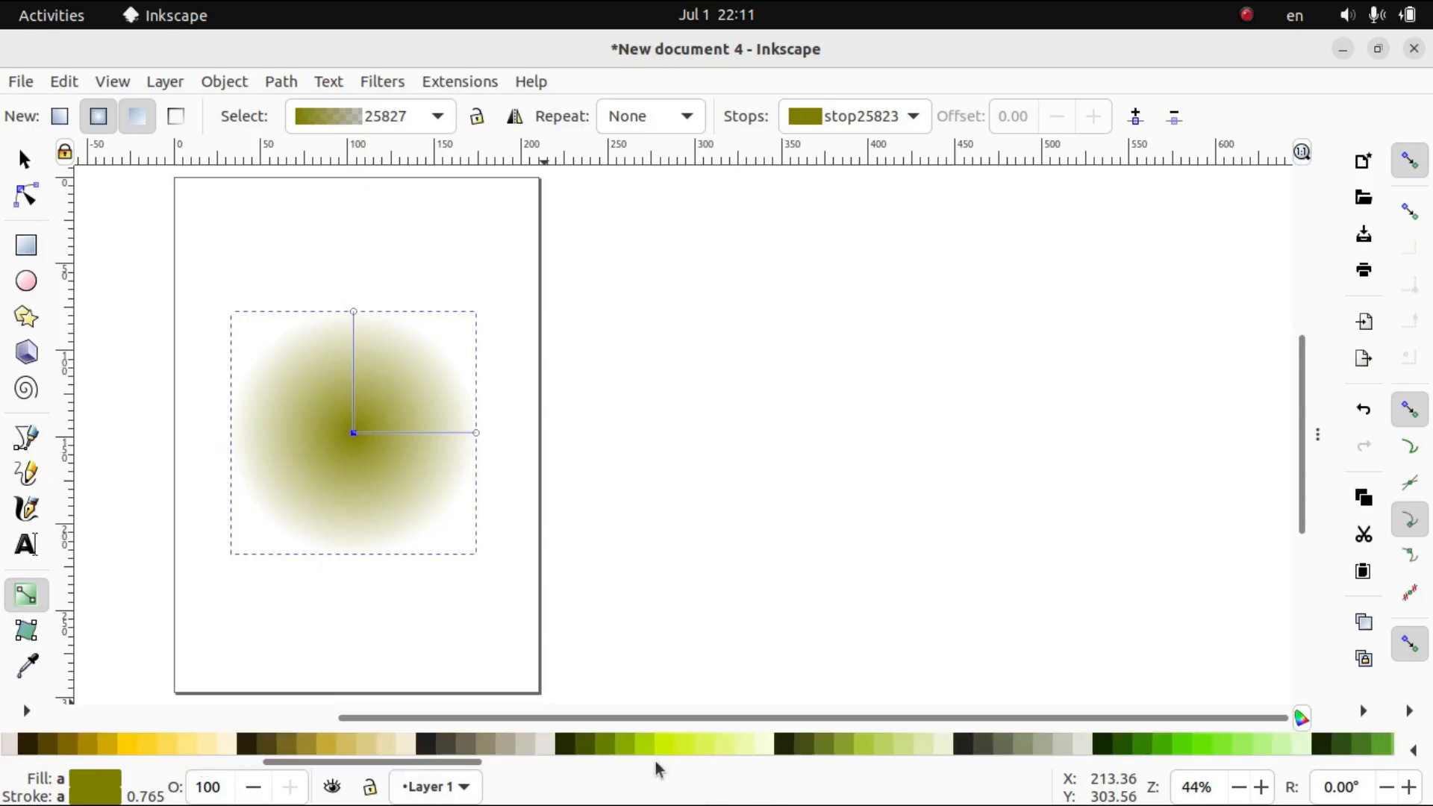
pyautogui.moveTo(675, 802)
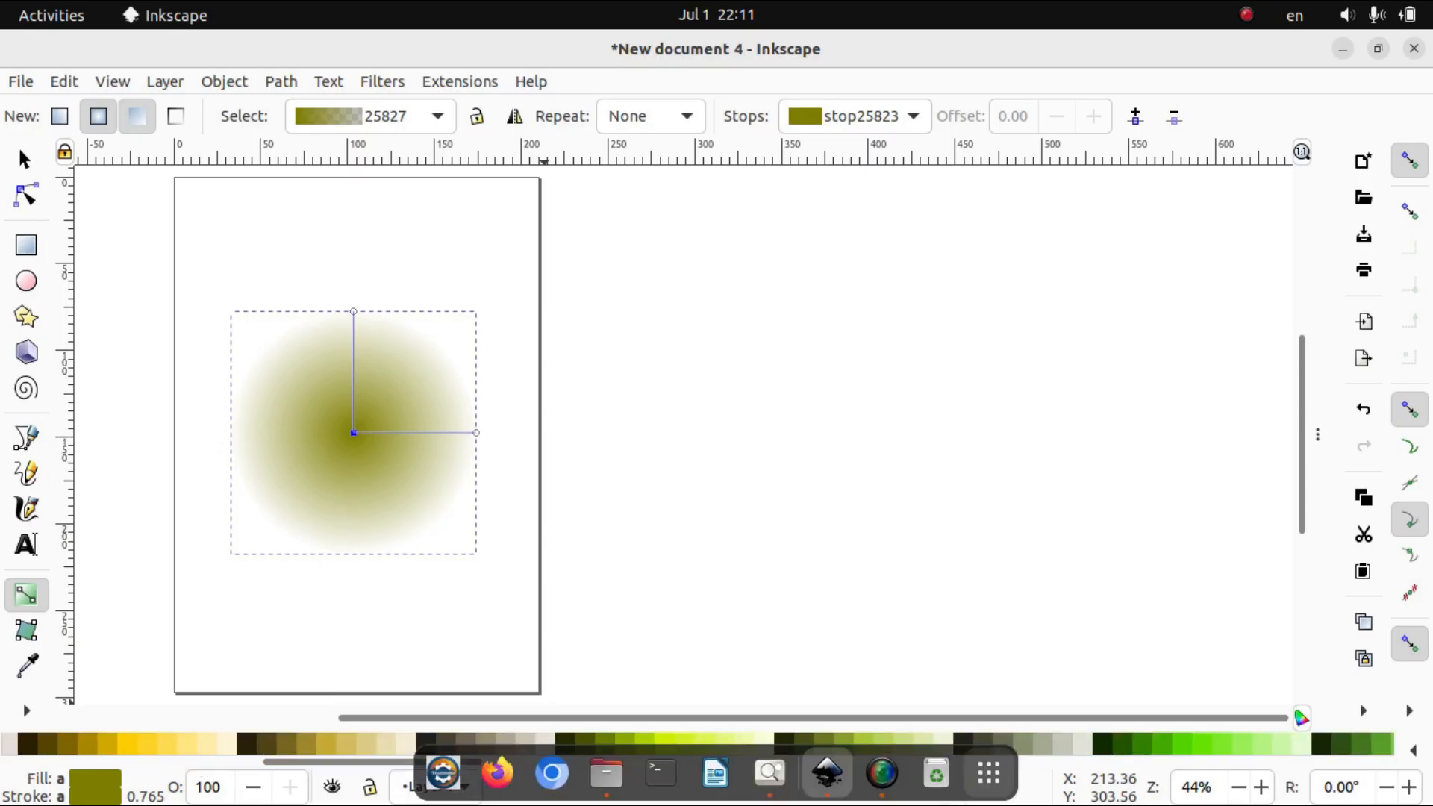
pyautogui.click(771, 784)
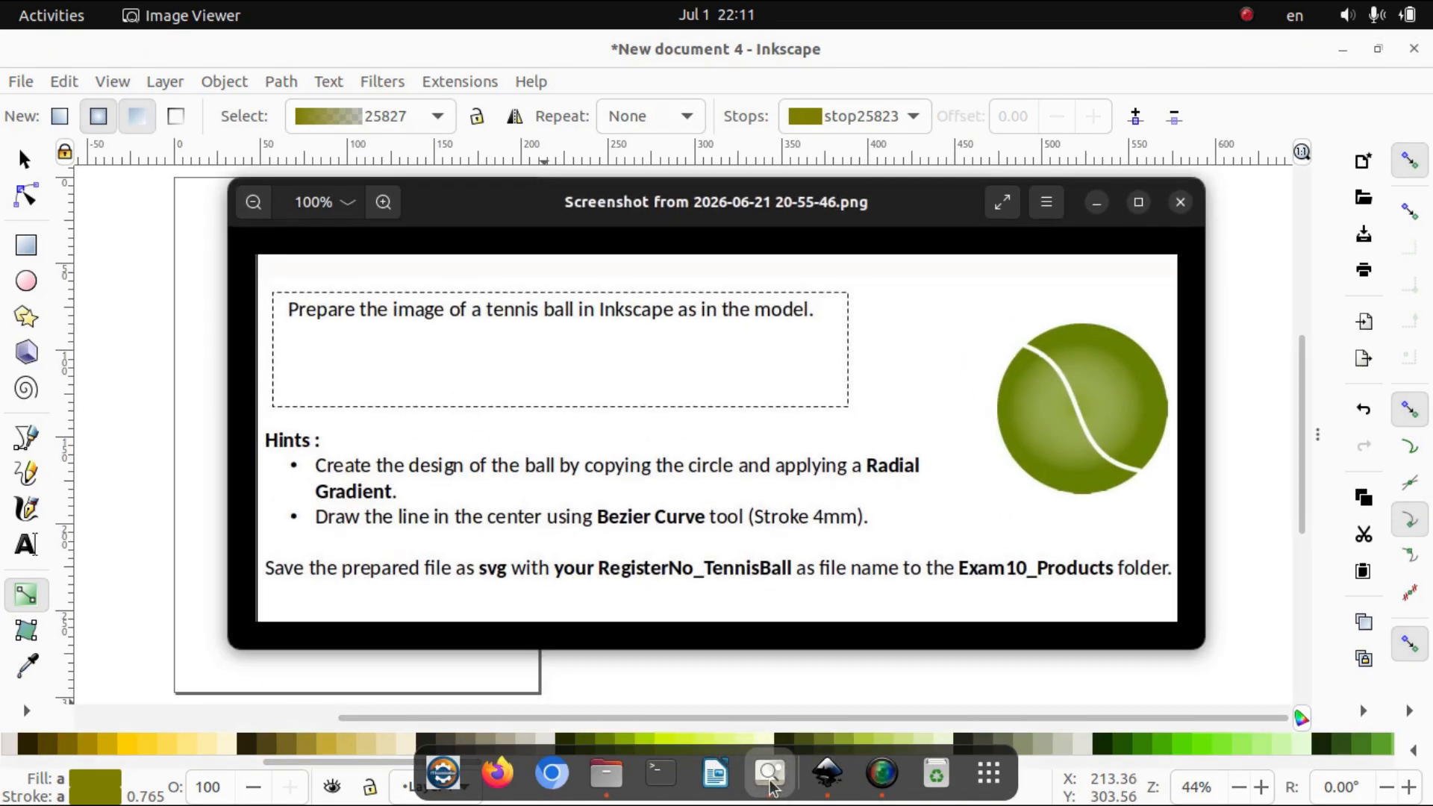
pyautogui.click(1097, 203)
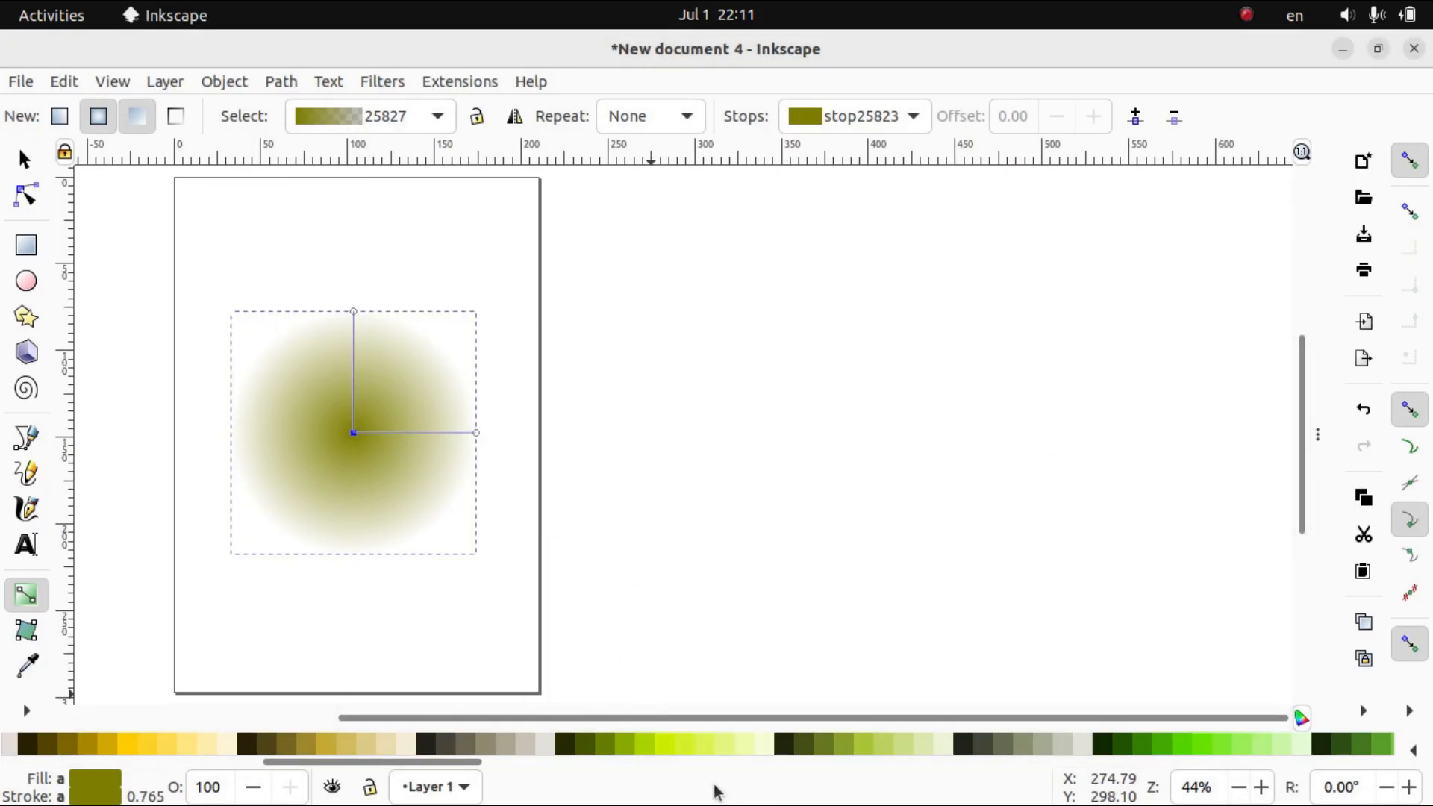
pyautogui.click(682, 749)
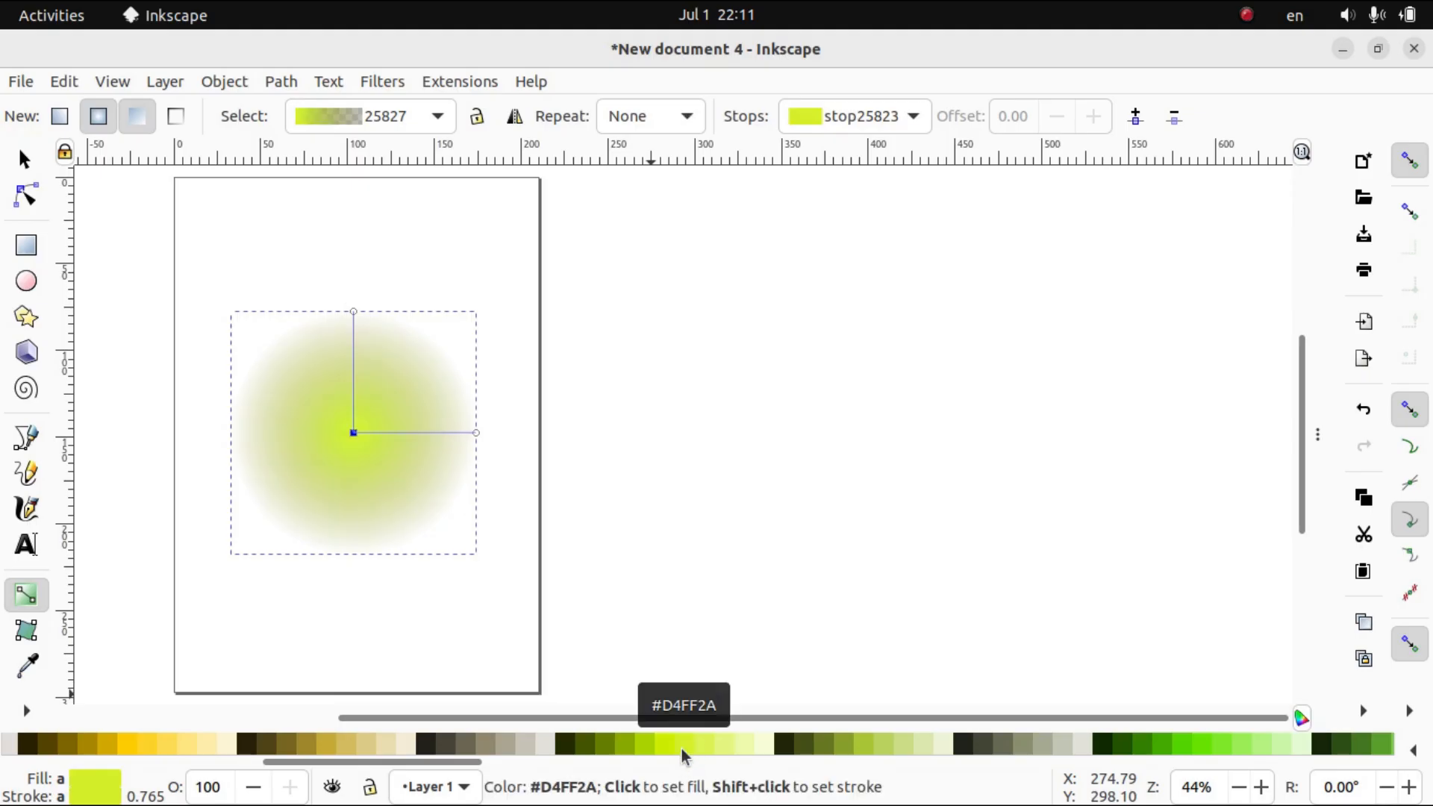
# Set the gradient's outer stop to the dark green #668000 and compare the ball with the reference image.
pyautogui.click(481, 436)
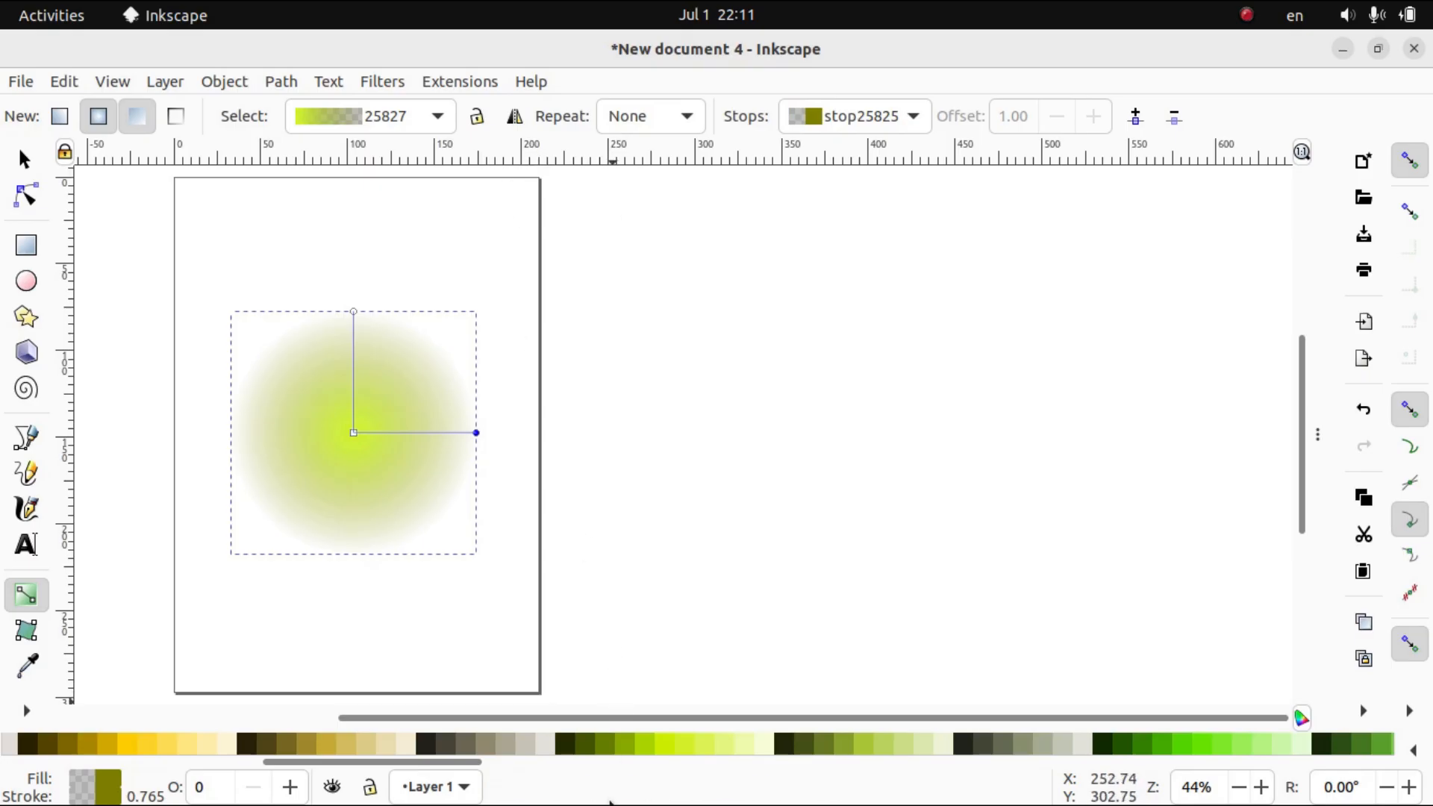
pyautogui.click(606, 743)
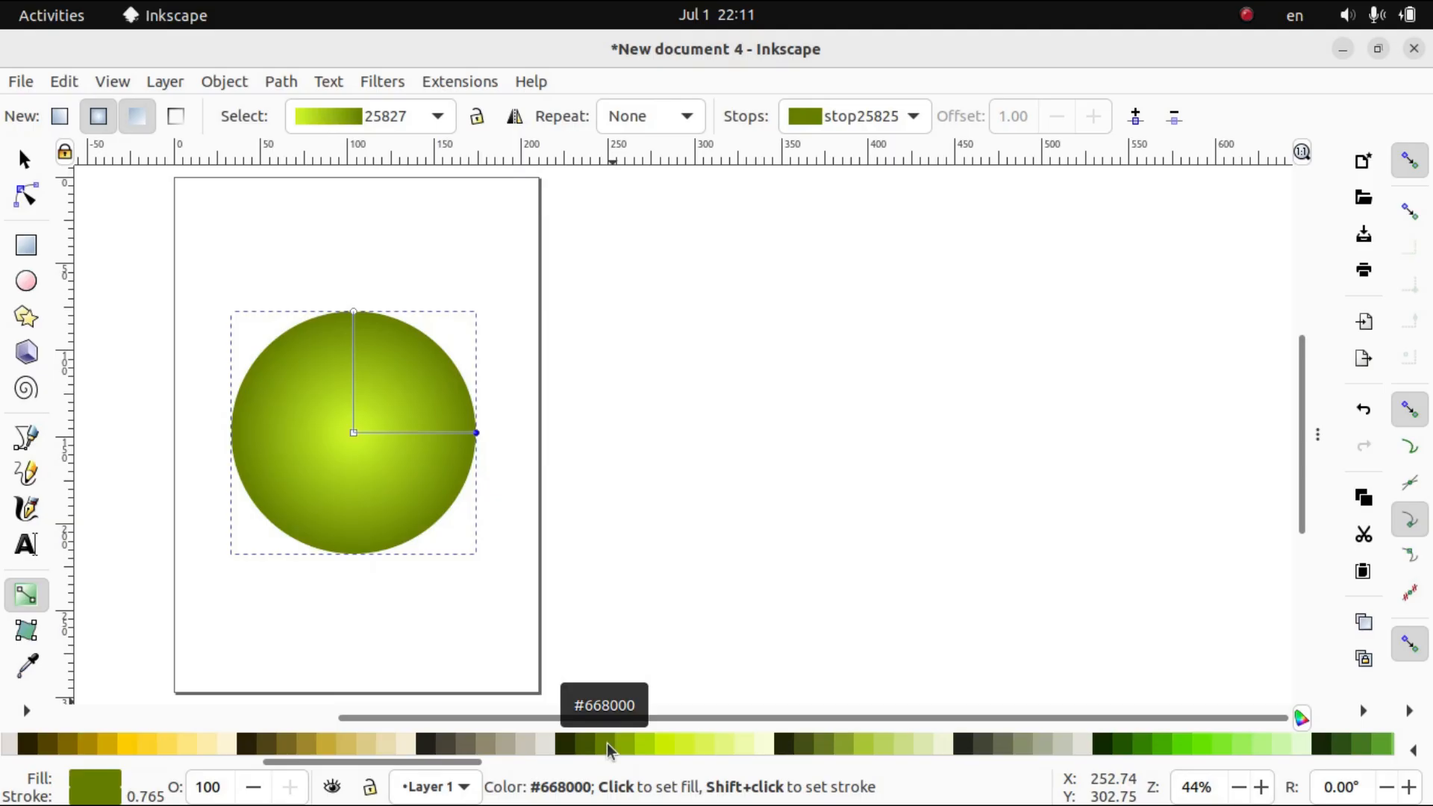
pyautogui.moveTo(944, 761)
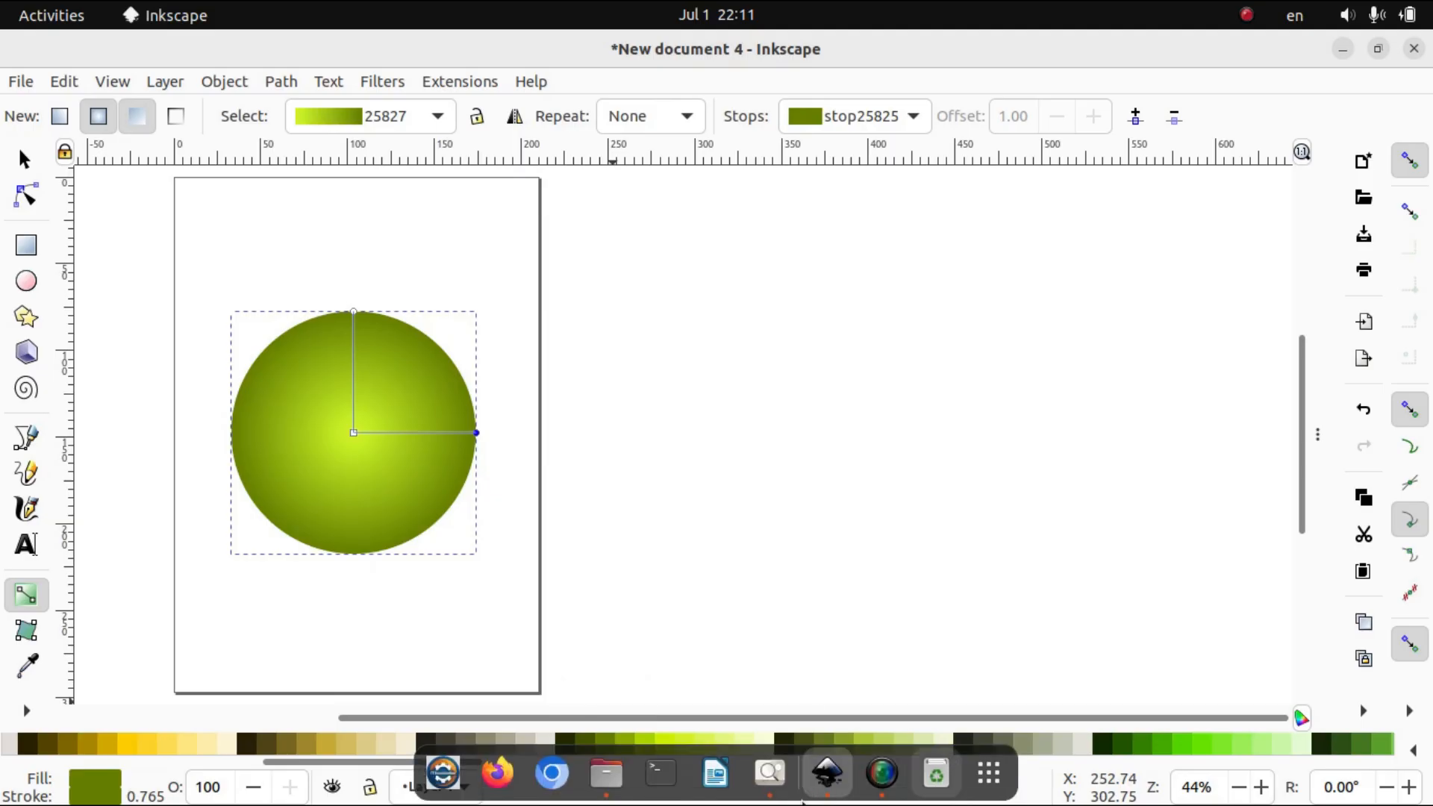
pyautogui.click(762, 782)
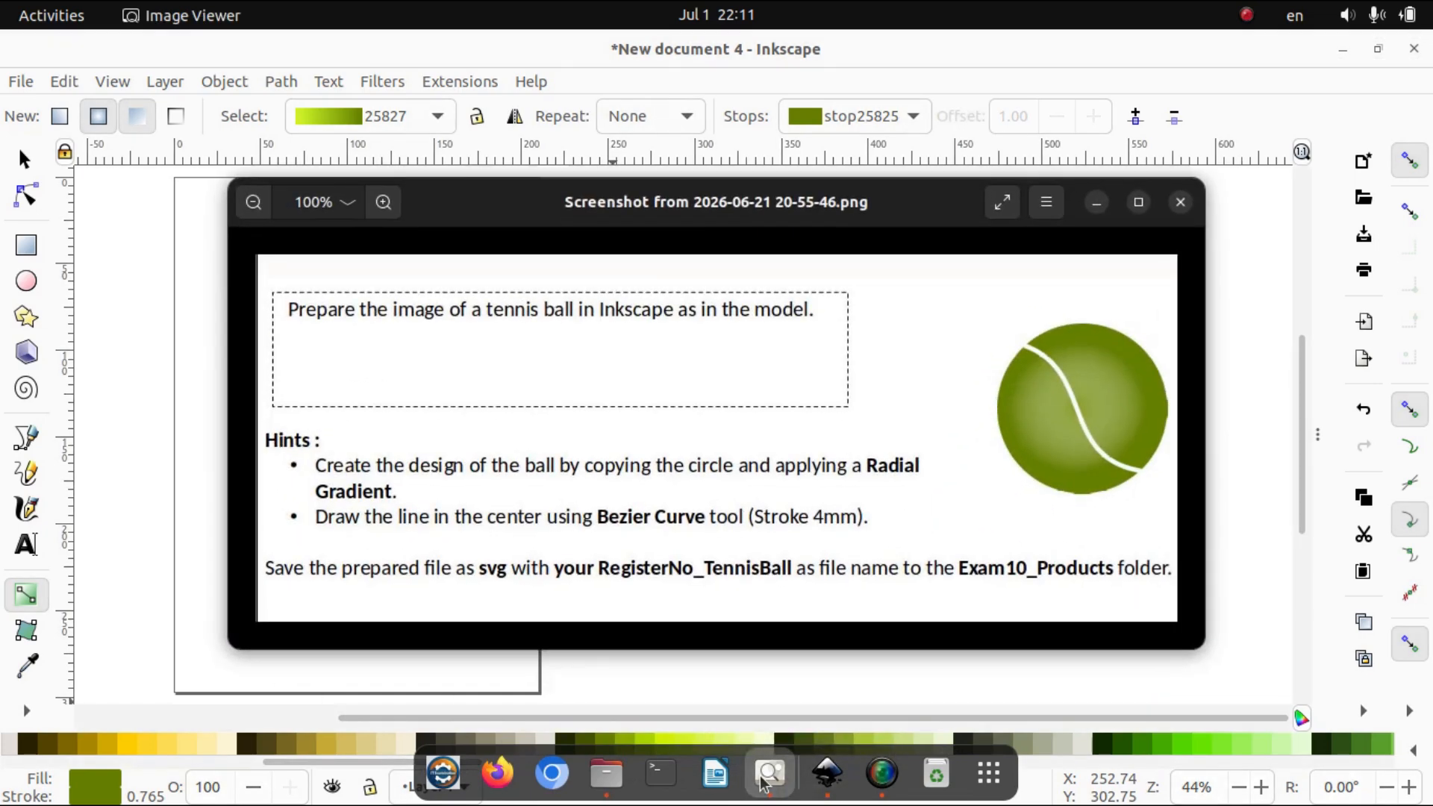
pyautogui.click(1099, 202)
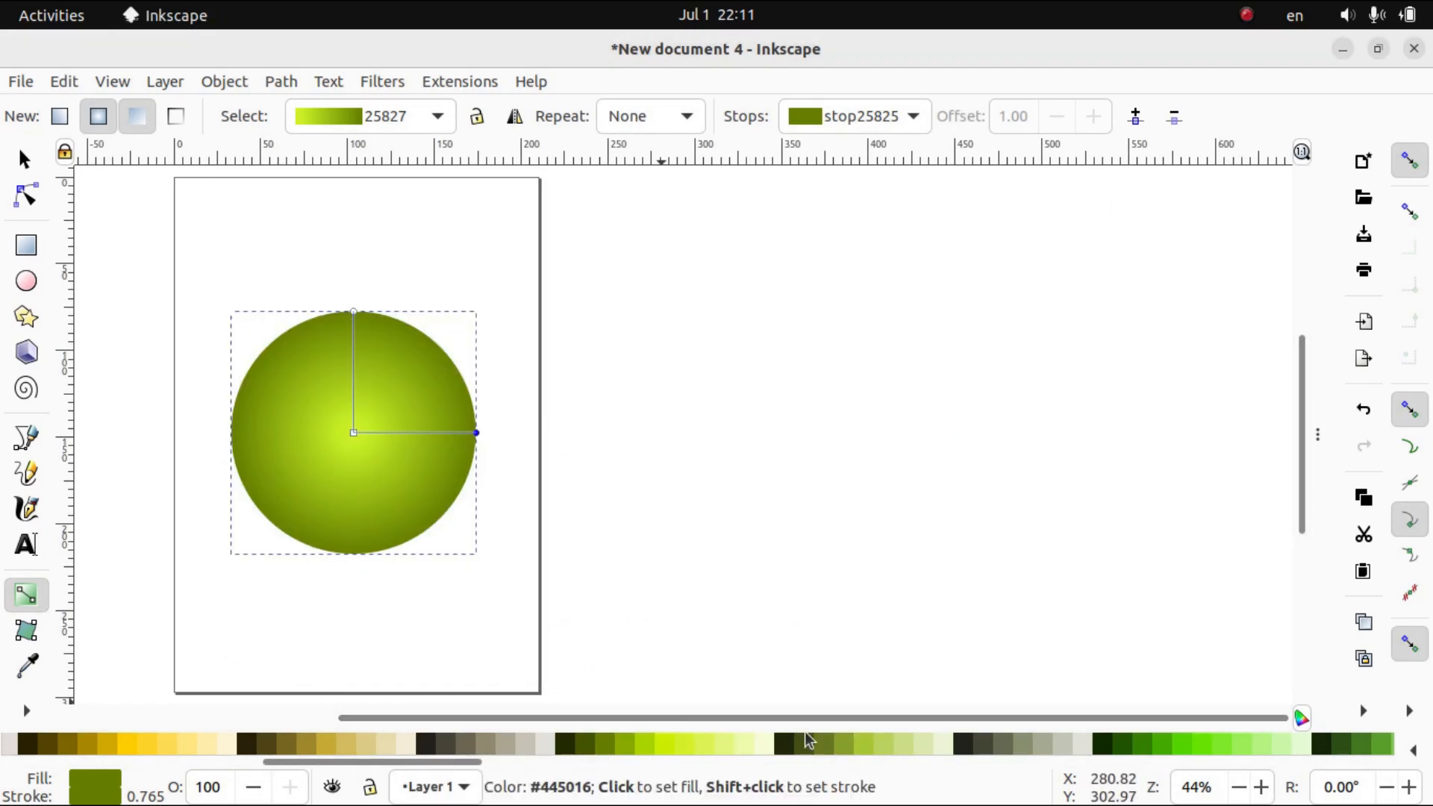
# Try softer greens on the gradient's centre stop and set it to #CDDE87.
pyautogui.click(354, 433)
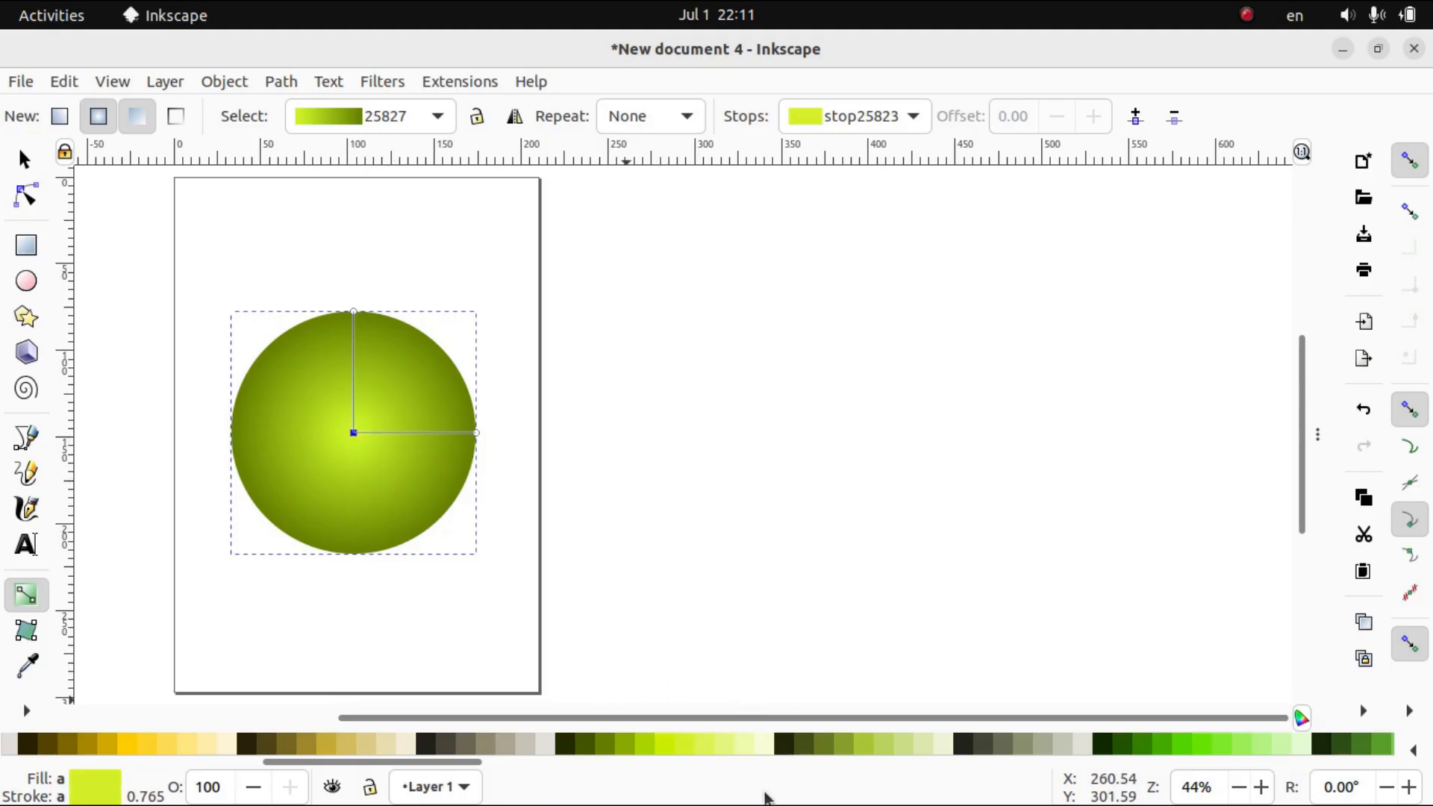
pyautogui.click(869, 745)
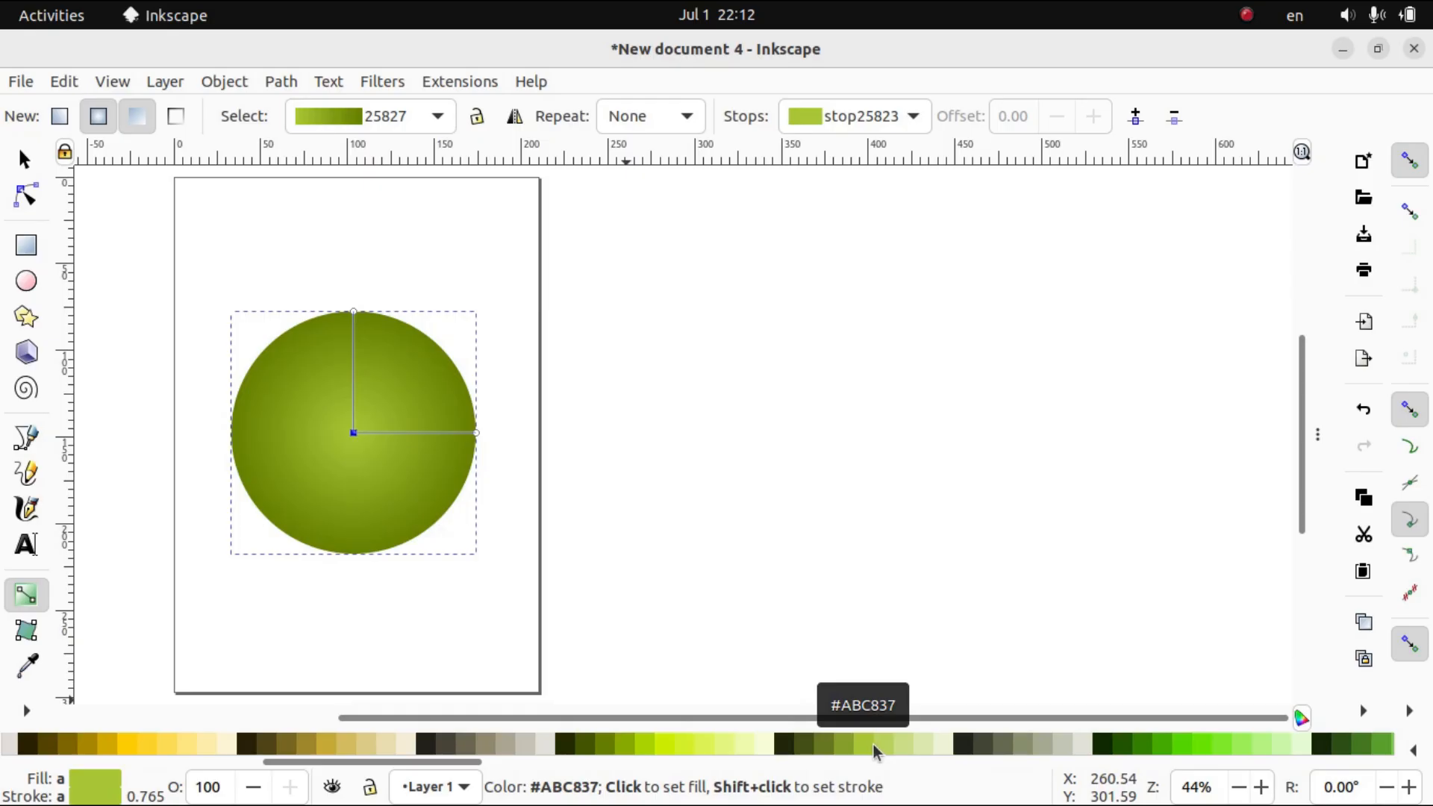
pyautogui.click(874, 745)
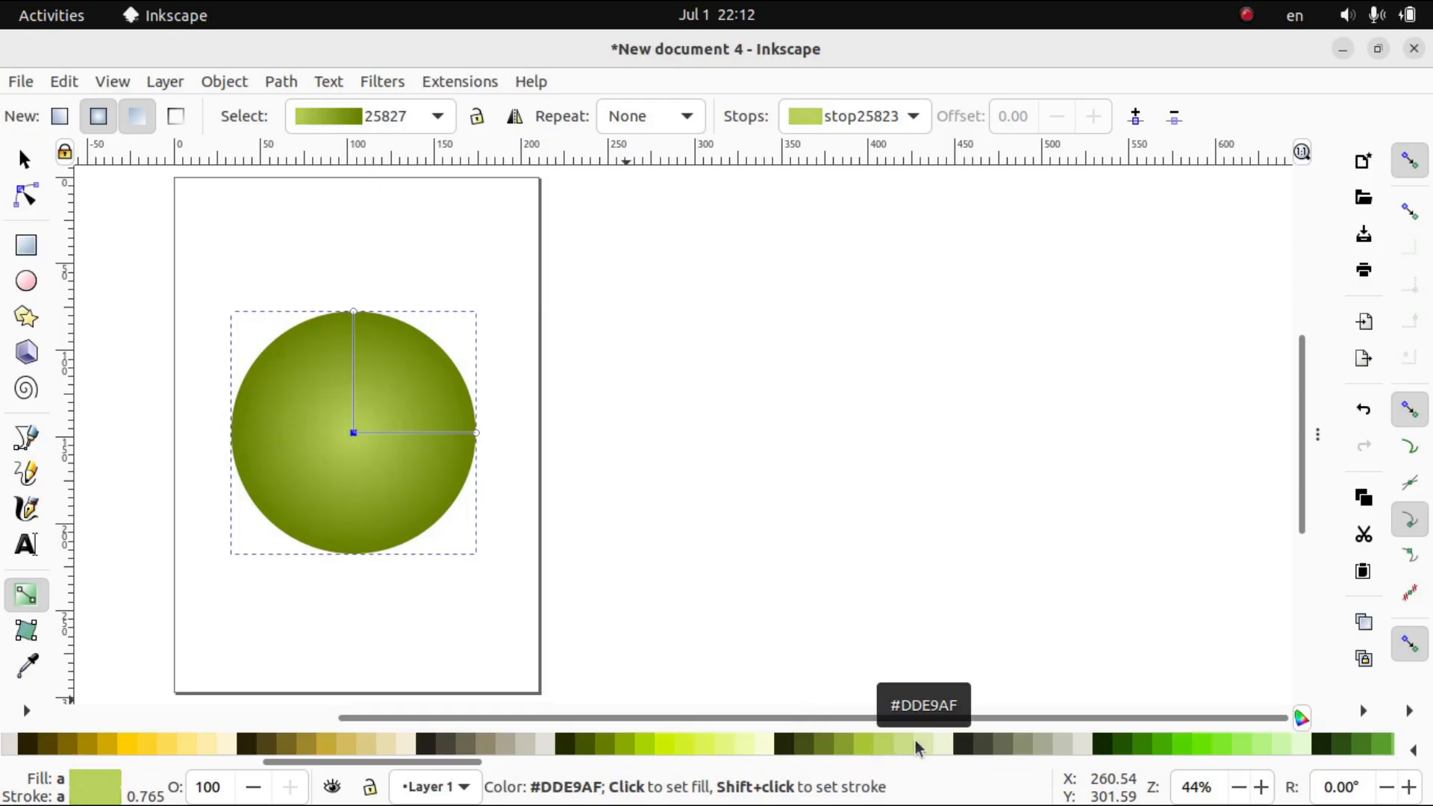
pyautogui.click(901, 746)
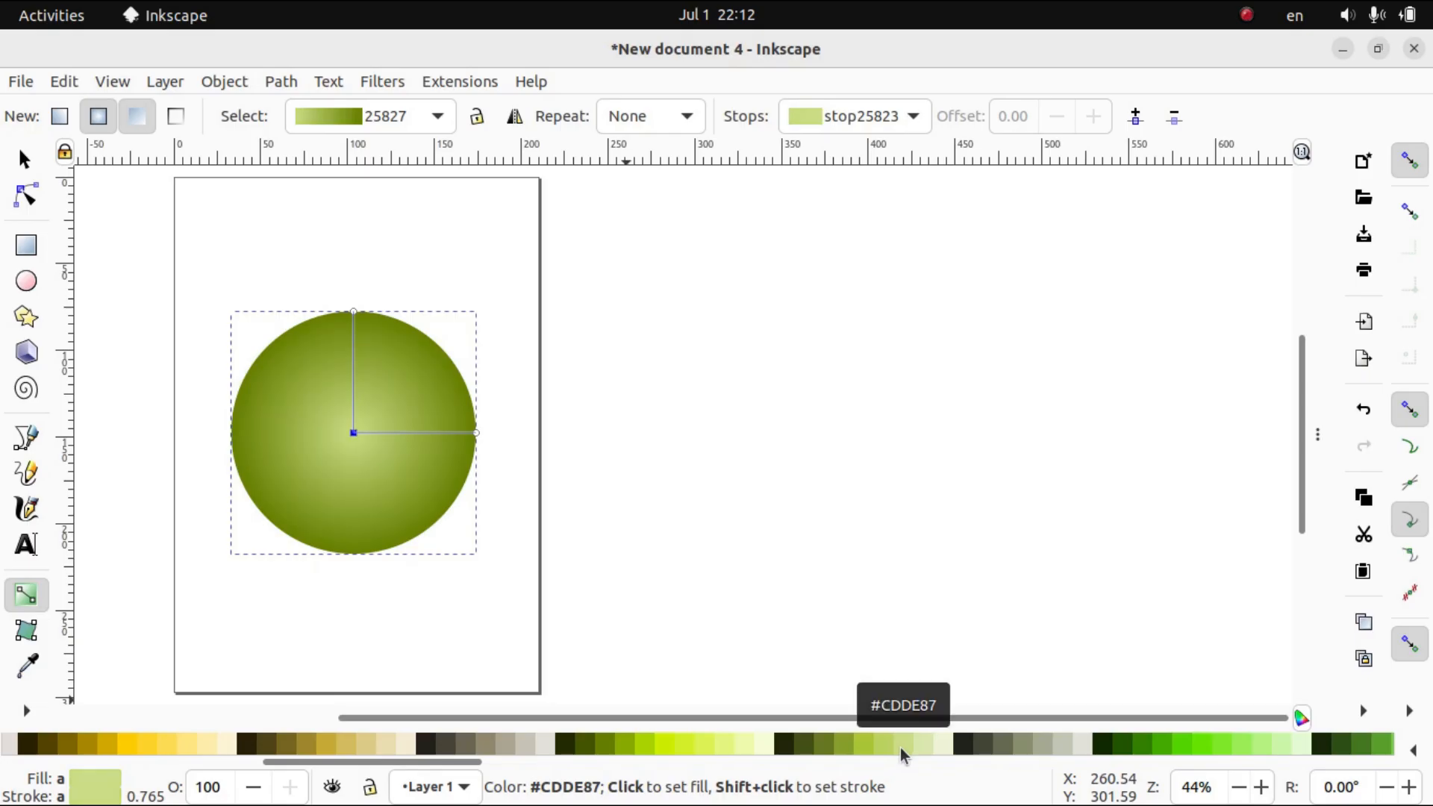
# Check the reference image for the centre line's shape and stroke requirement, and activate the Bezier tool.
pyautogui.click(32, 160)
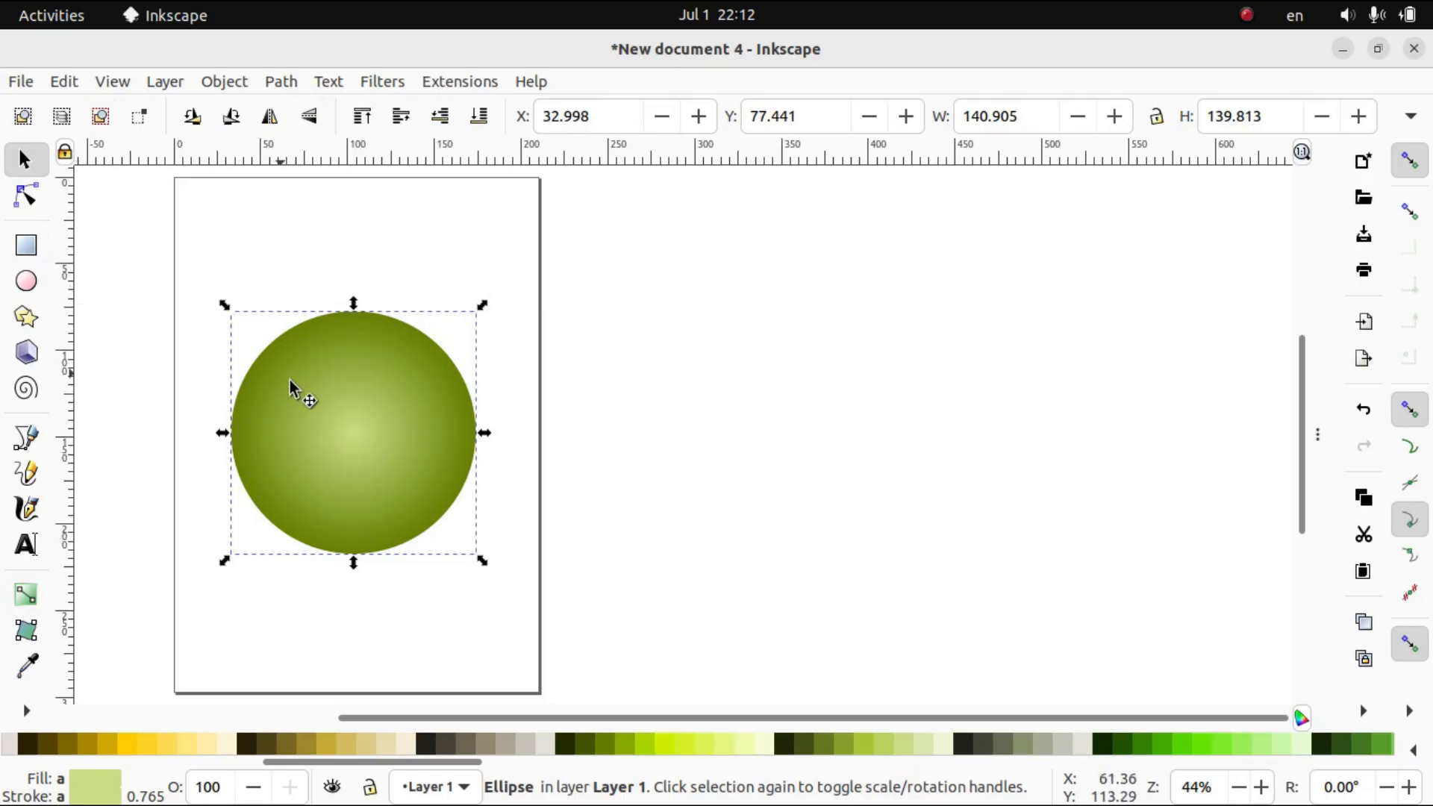
pyautogui.moveTo(853, 785)
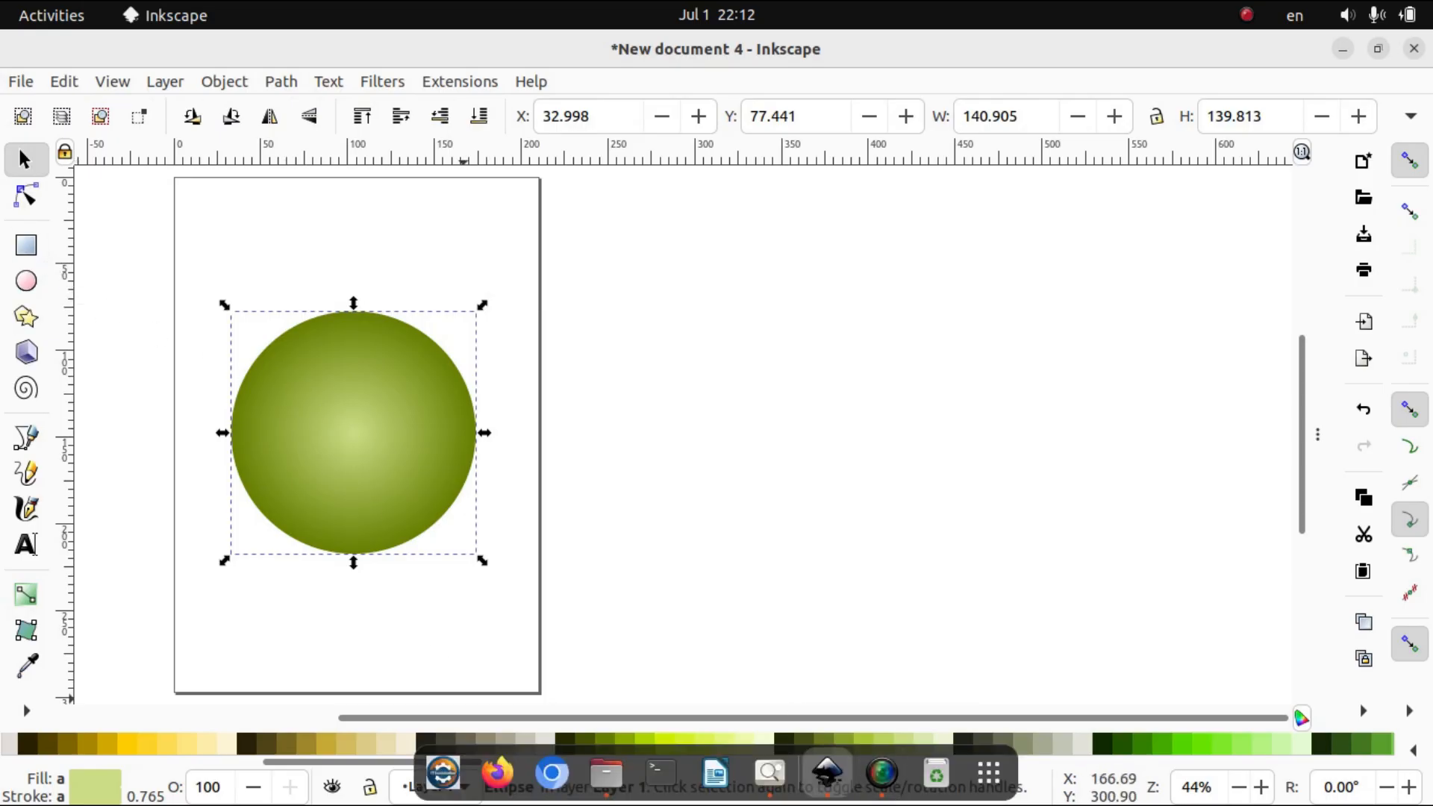
pyautogui.click(768, 776)
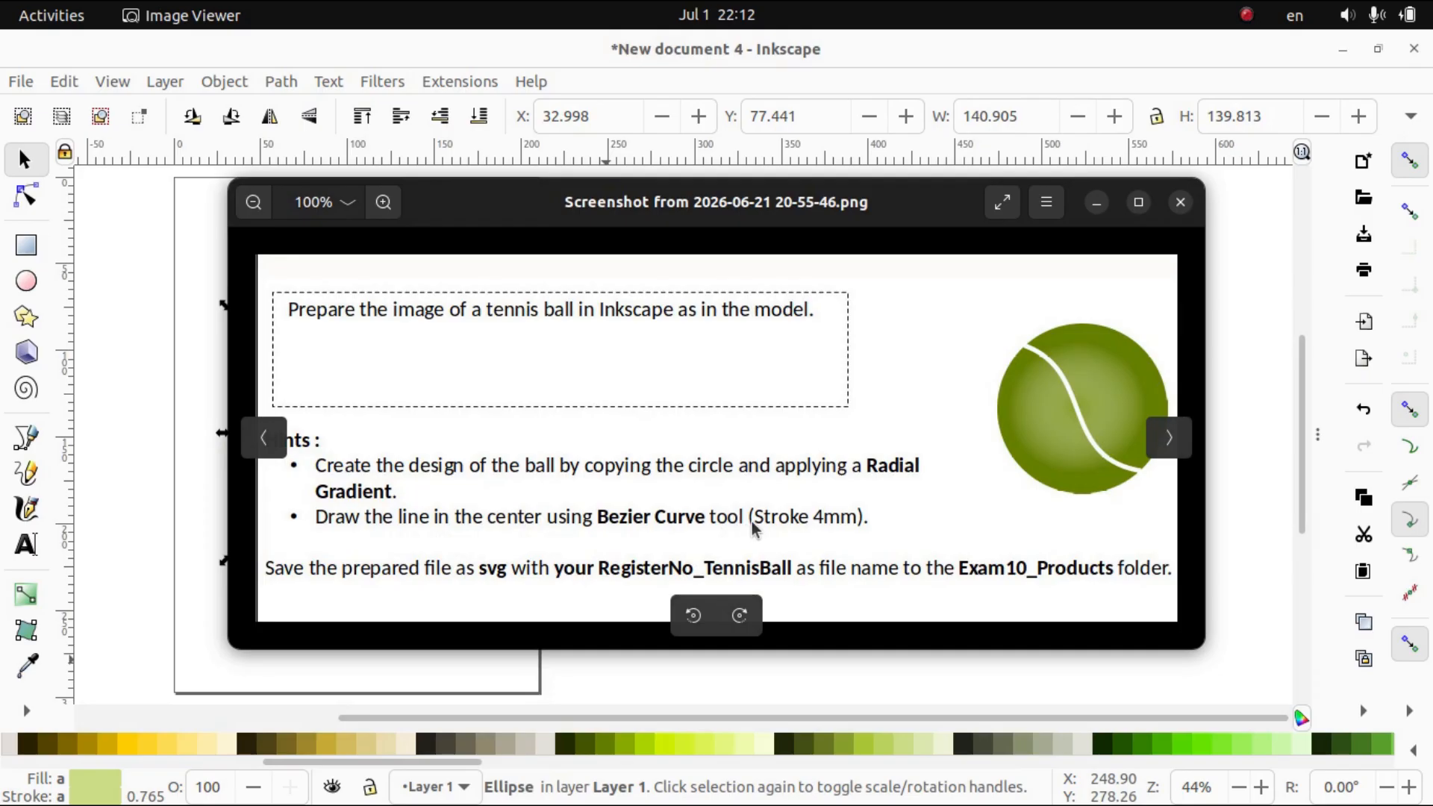
pyautogui.click(1101, 208)
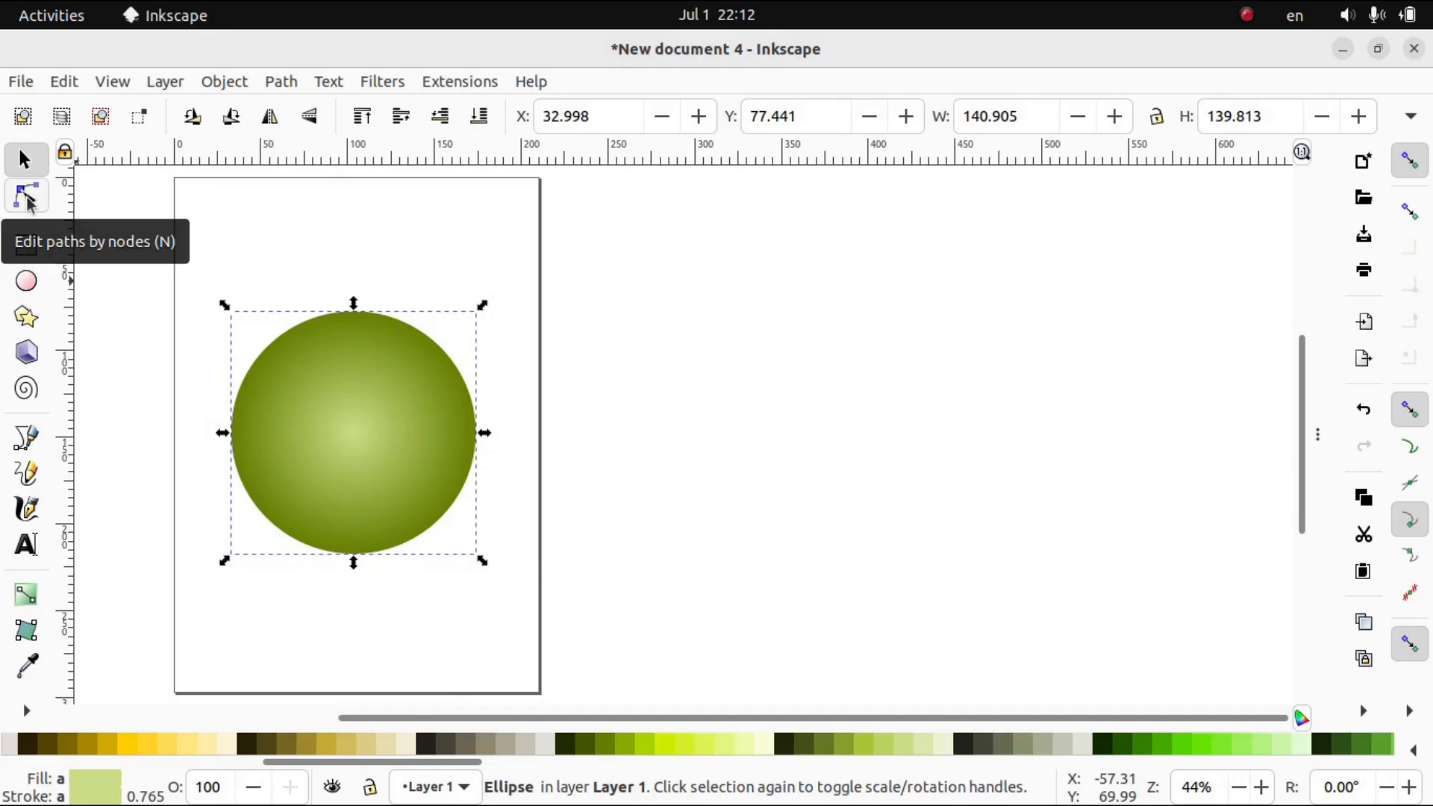
pyautogui.click(25, 442)
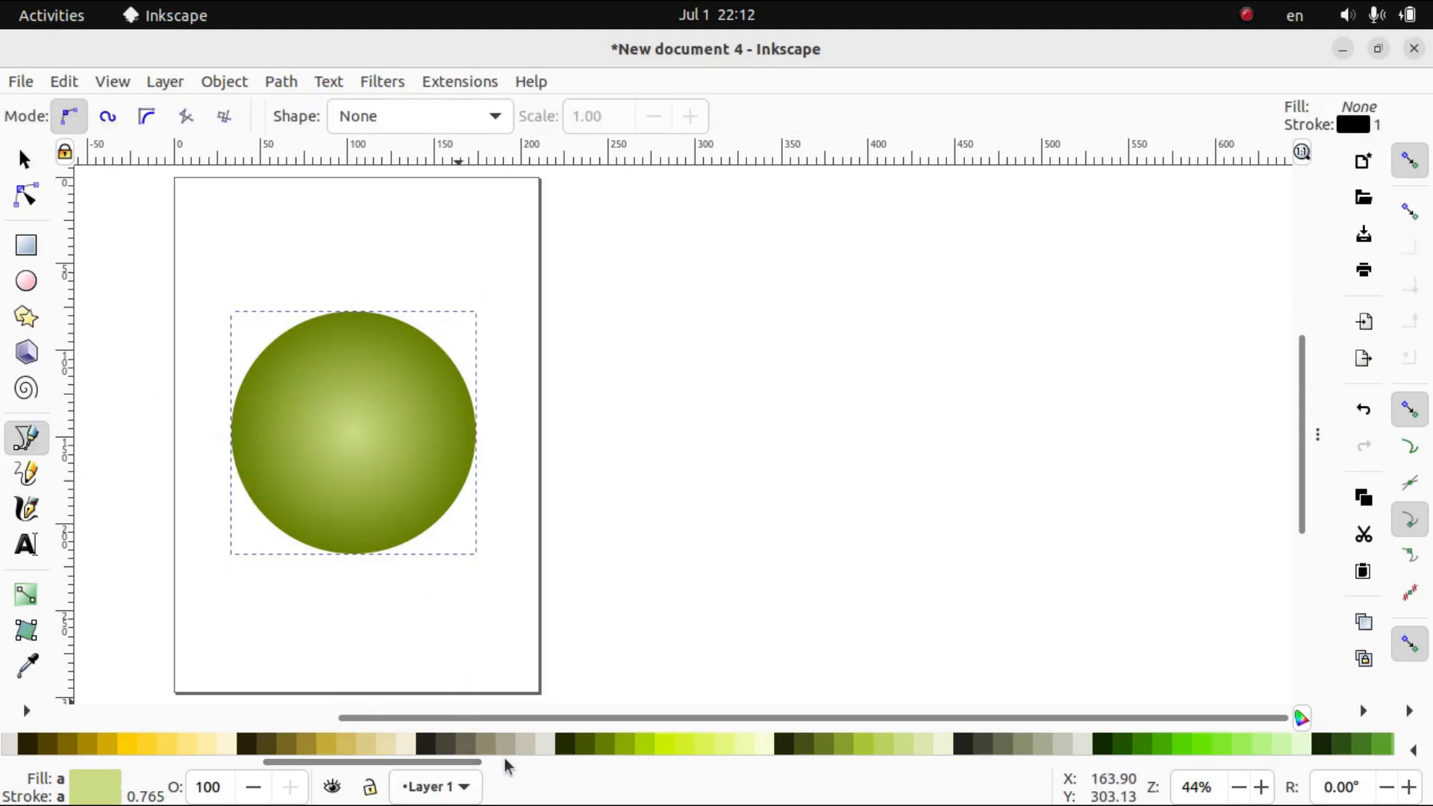
pyautogui.click(548, 741)
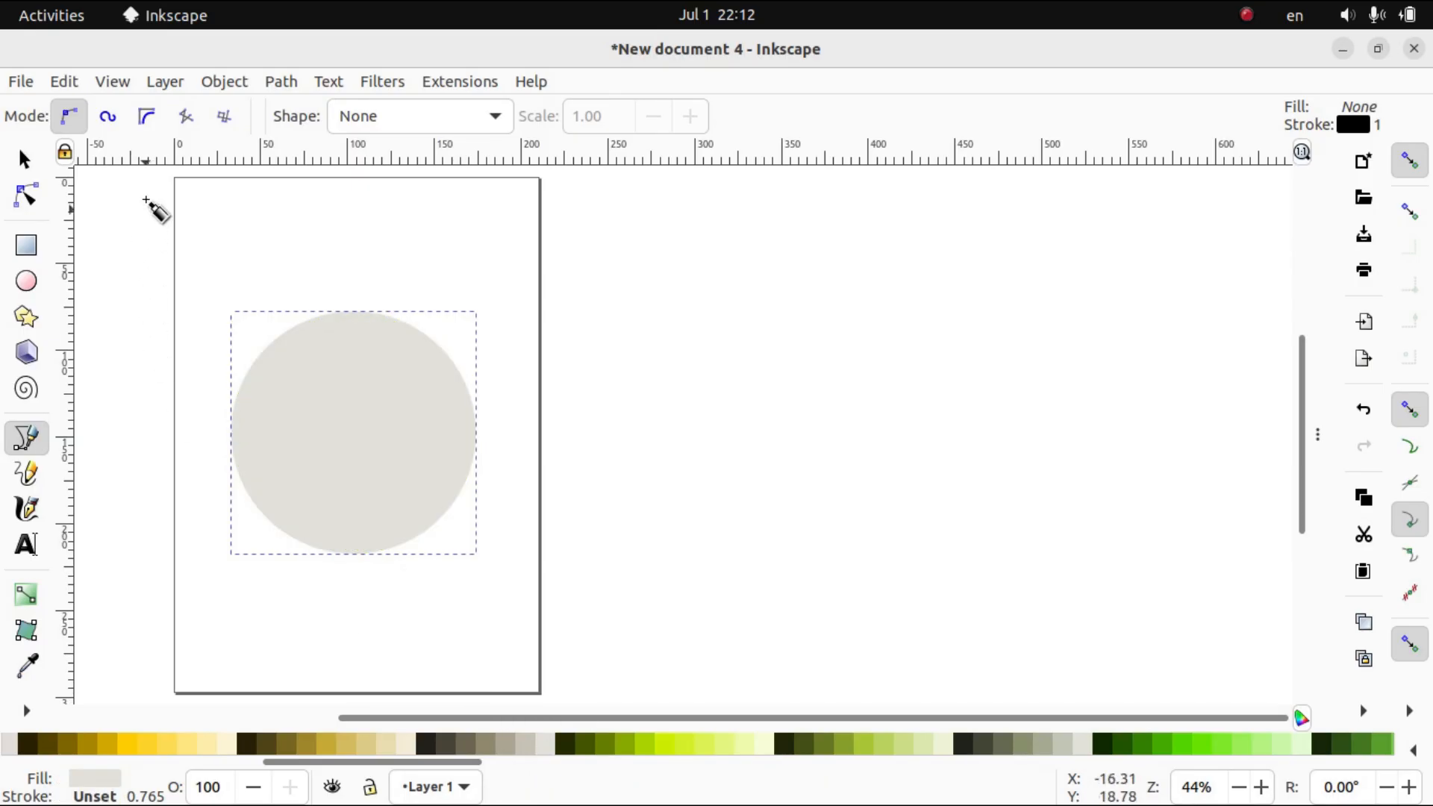
pyautogui.click(52, 78)
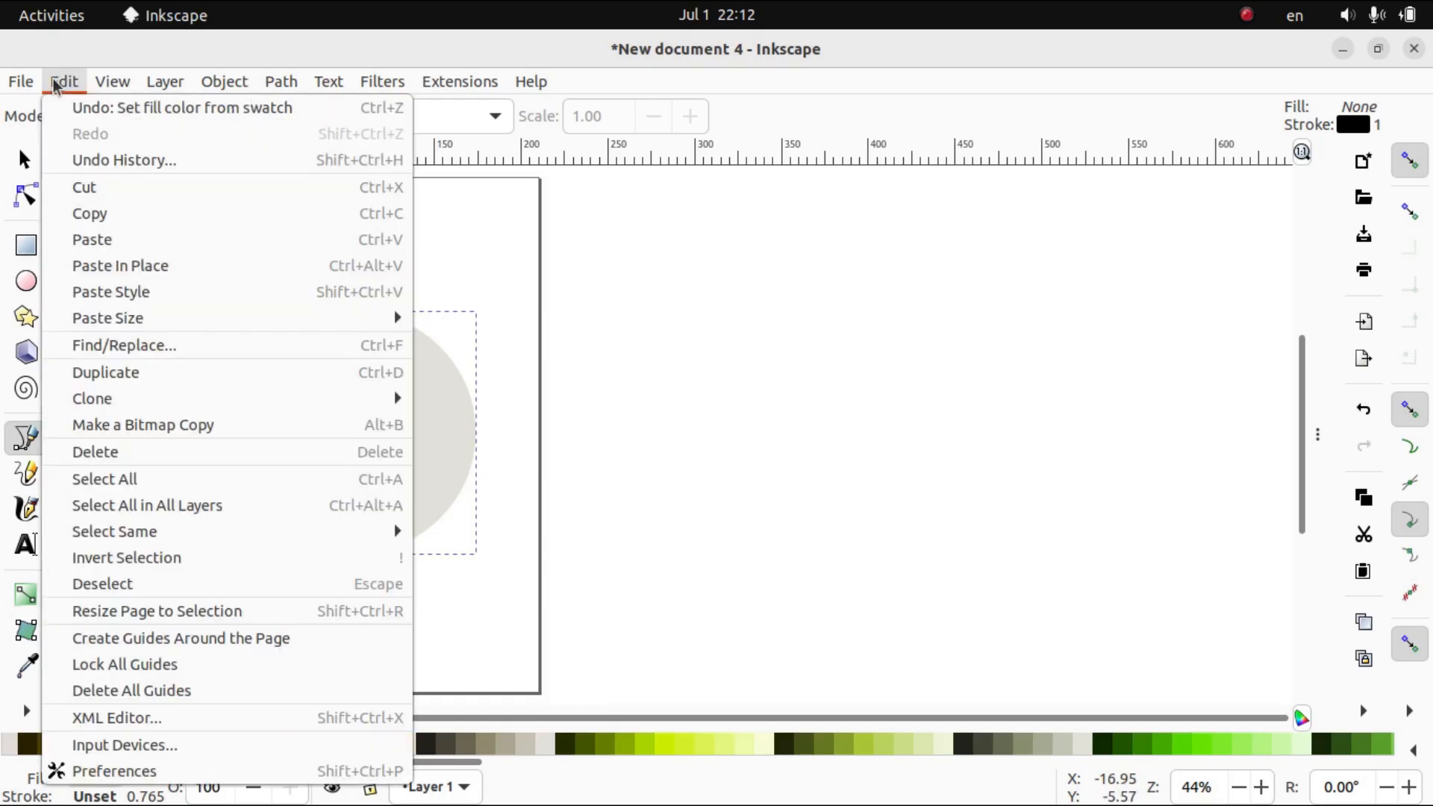
pyautogui.click(86, 105)
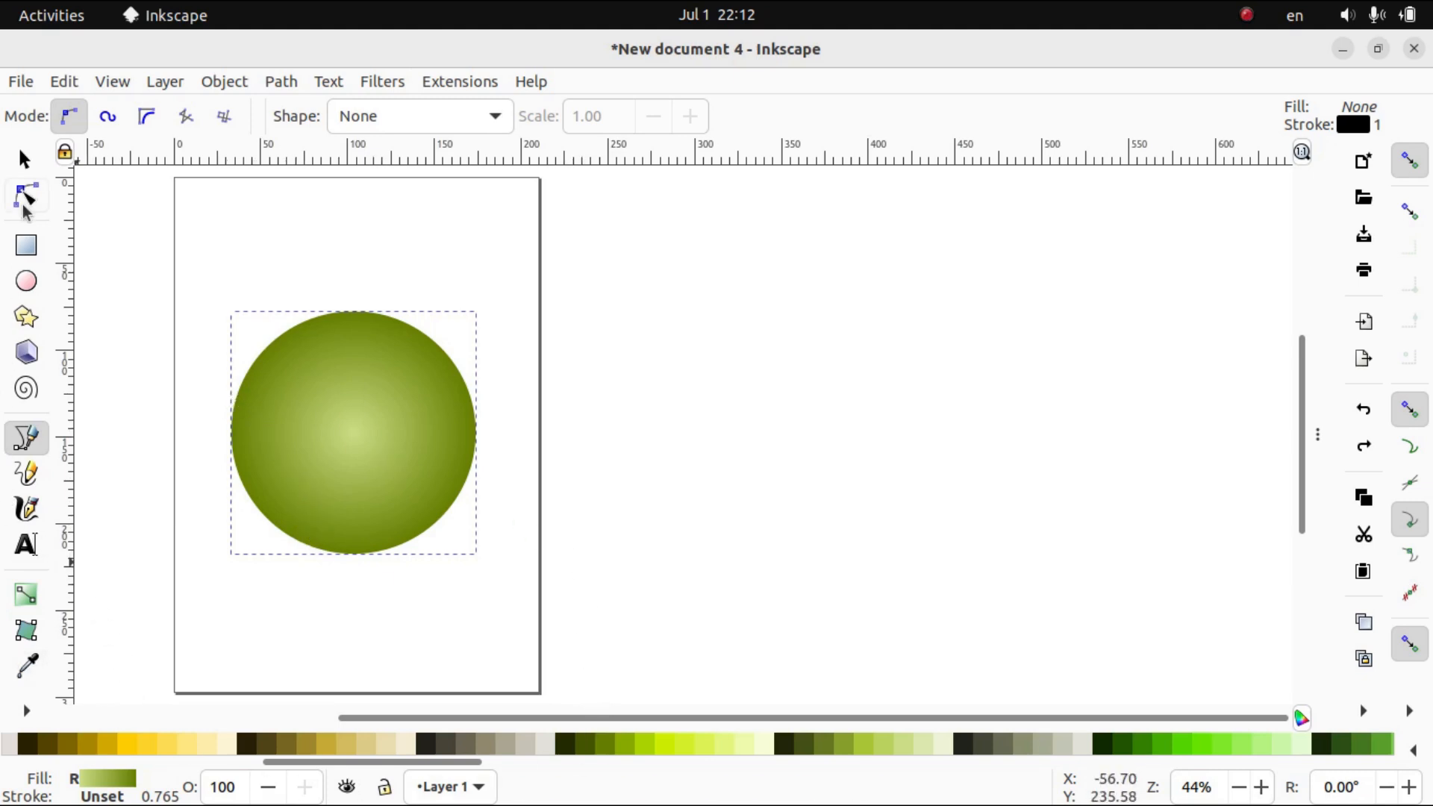
# Draw a straight Bezier line diagonally across the ball from its upper-left edge to its lower-right edge and bend it downwards by its middle.
pyautogui.click(255, 365)
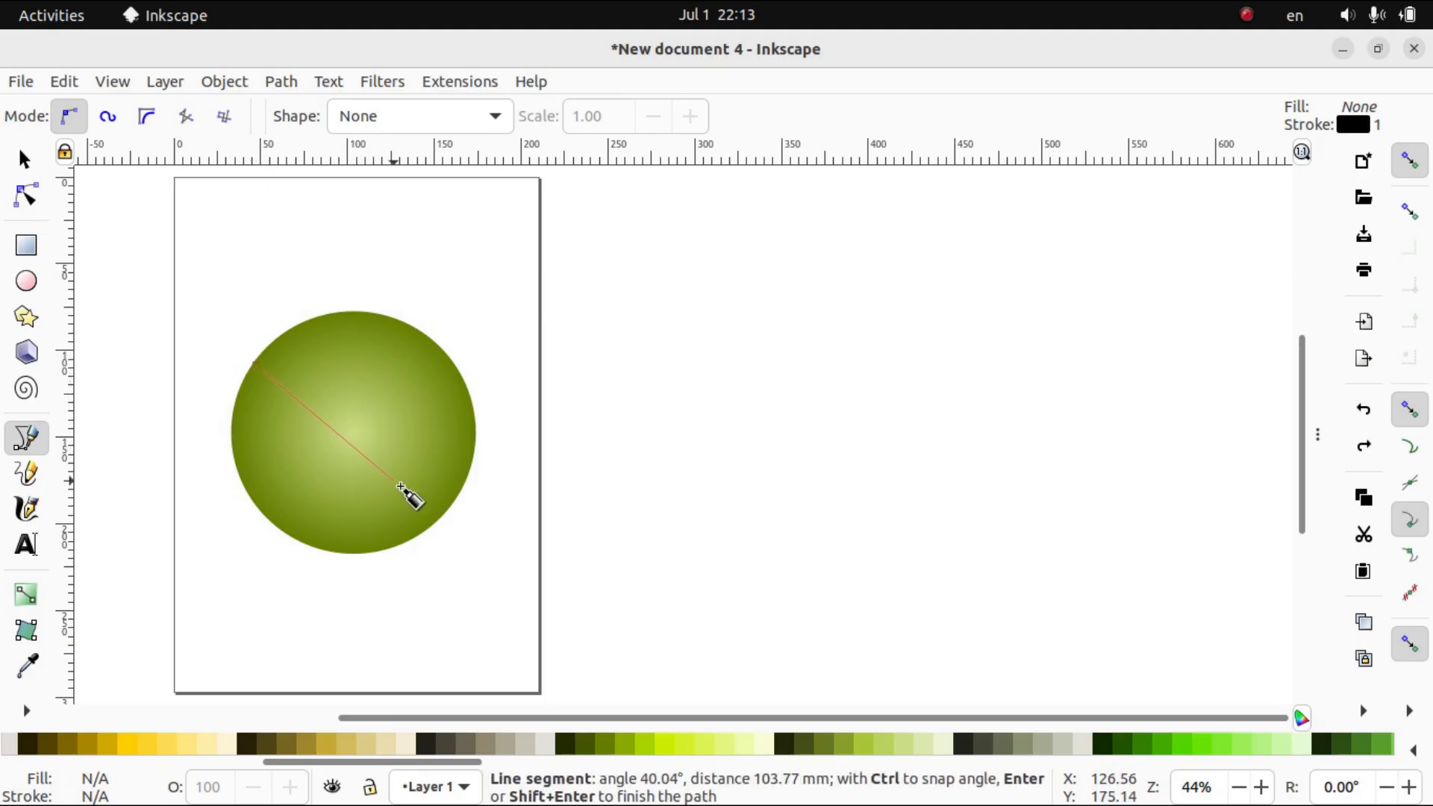
pyautogui.doubleClick(446, 509)
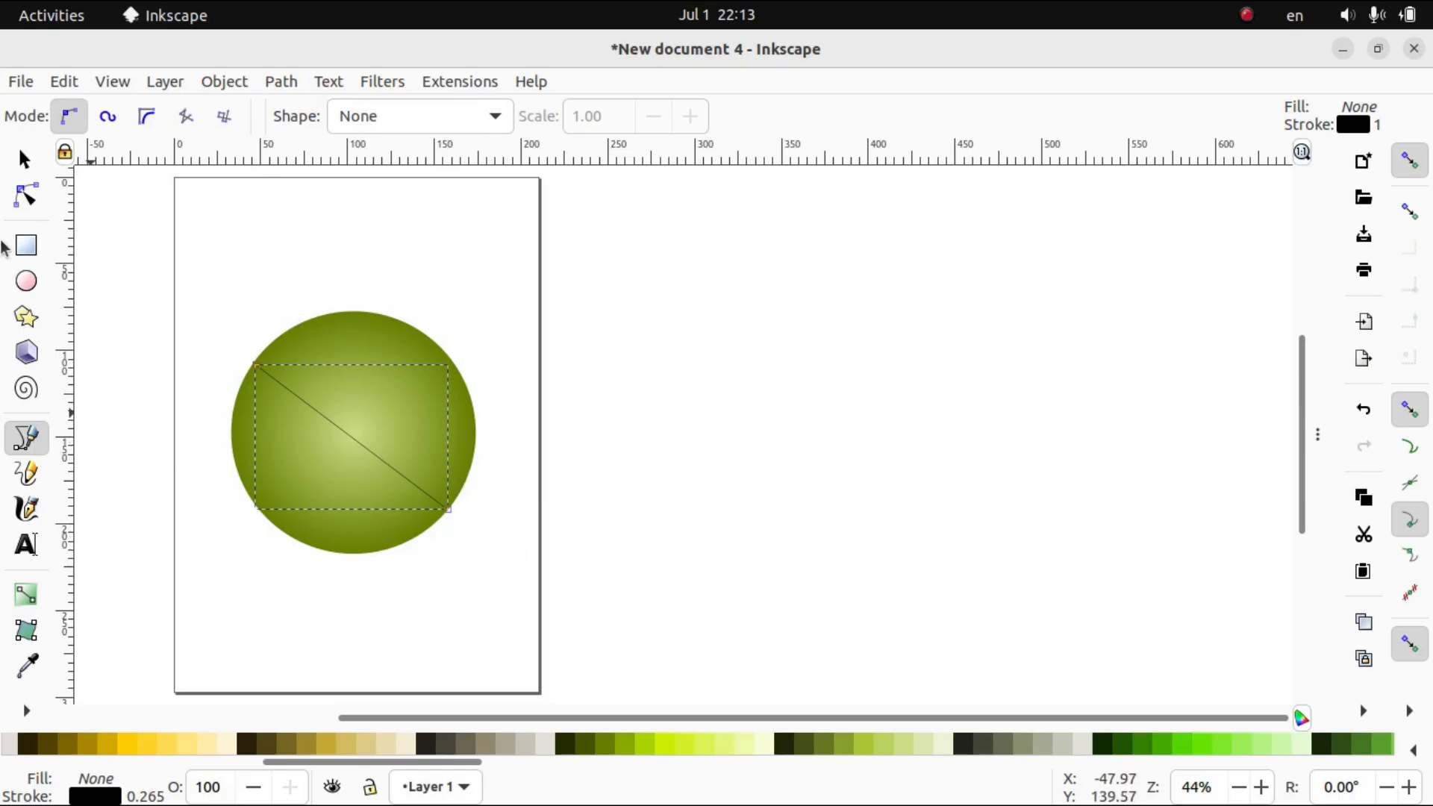
pyautogui.click(28, 197)
pyautogui.moveTo(338, 427); pyautogui.dragTo(323, 473)
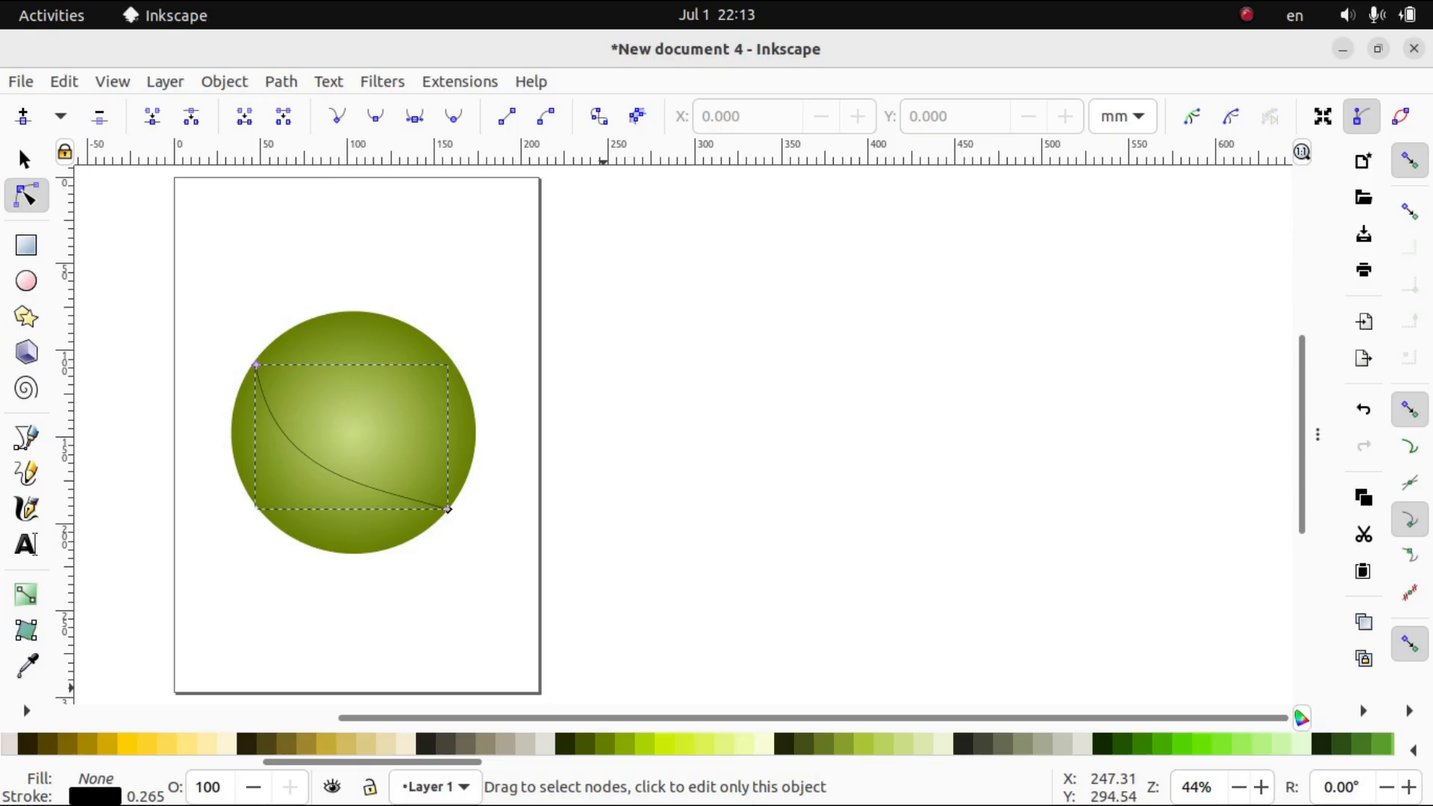
# Check the reference image and reshape the line into an S-curve passing through the middle of the ball.
pyautogui.moveTo(841, 798)
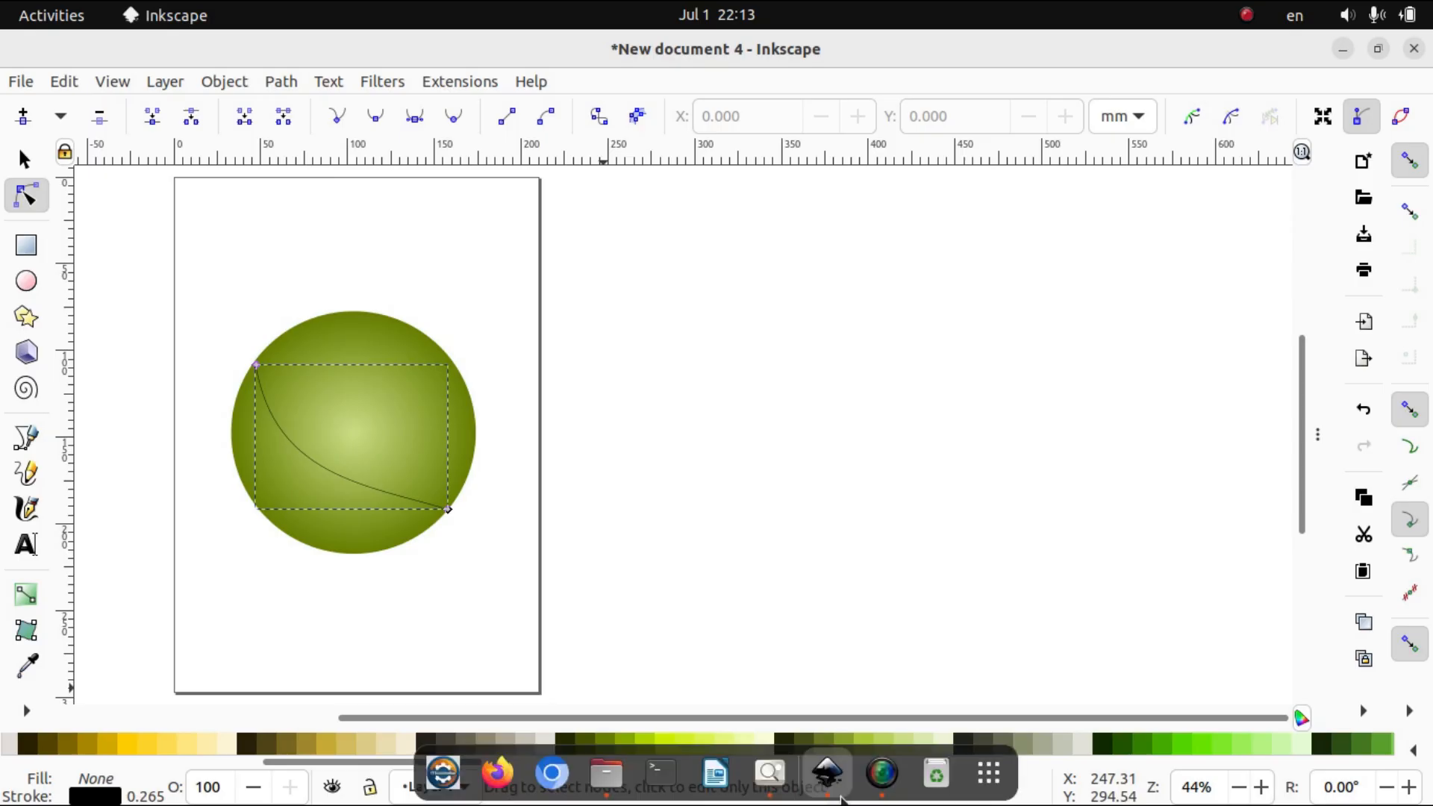
pyautogui.click(768, 776)
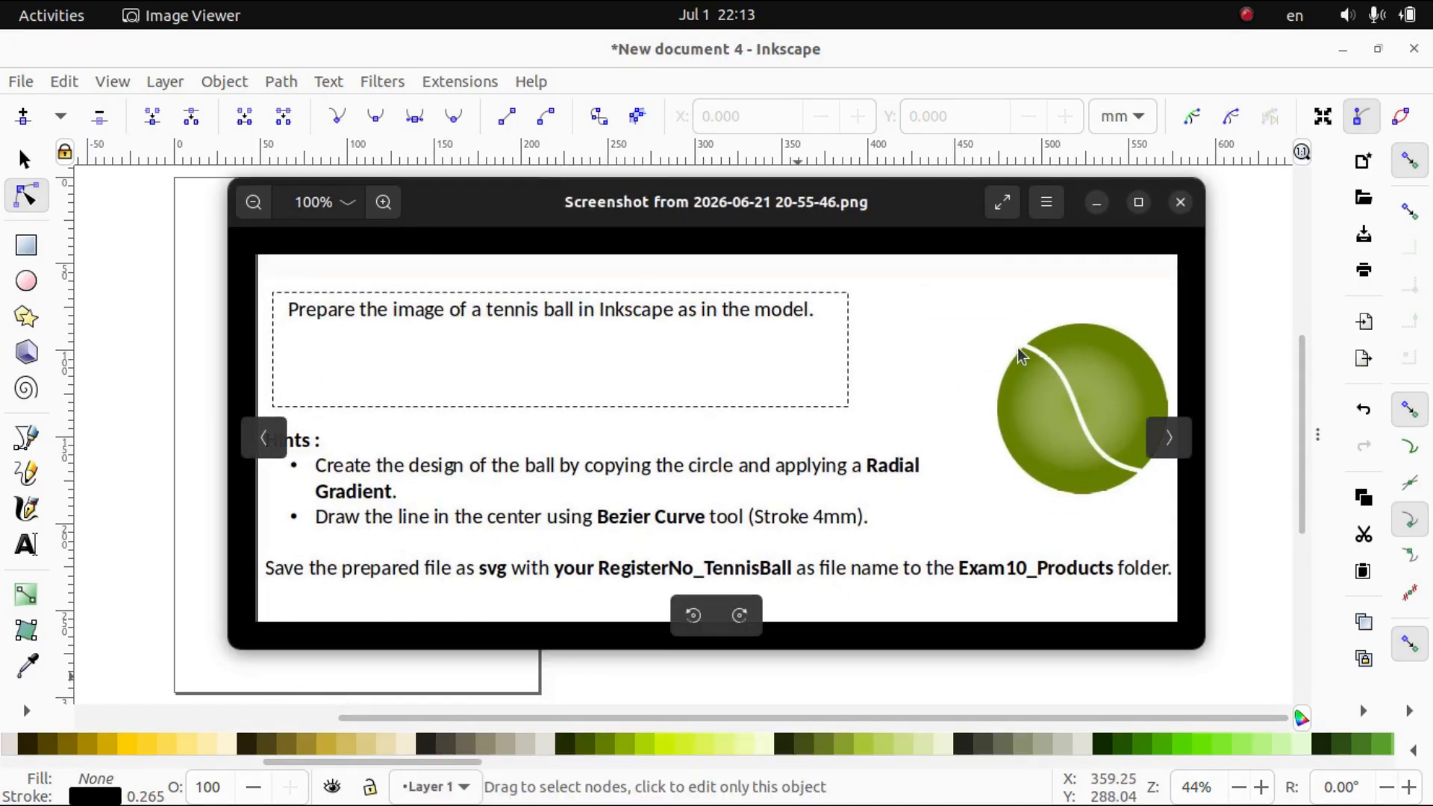
pyautogui.click(1101, 203)
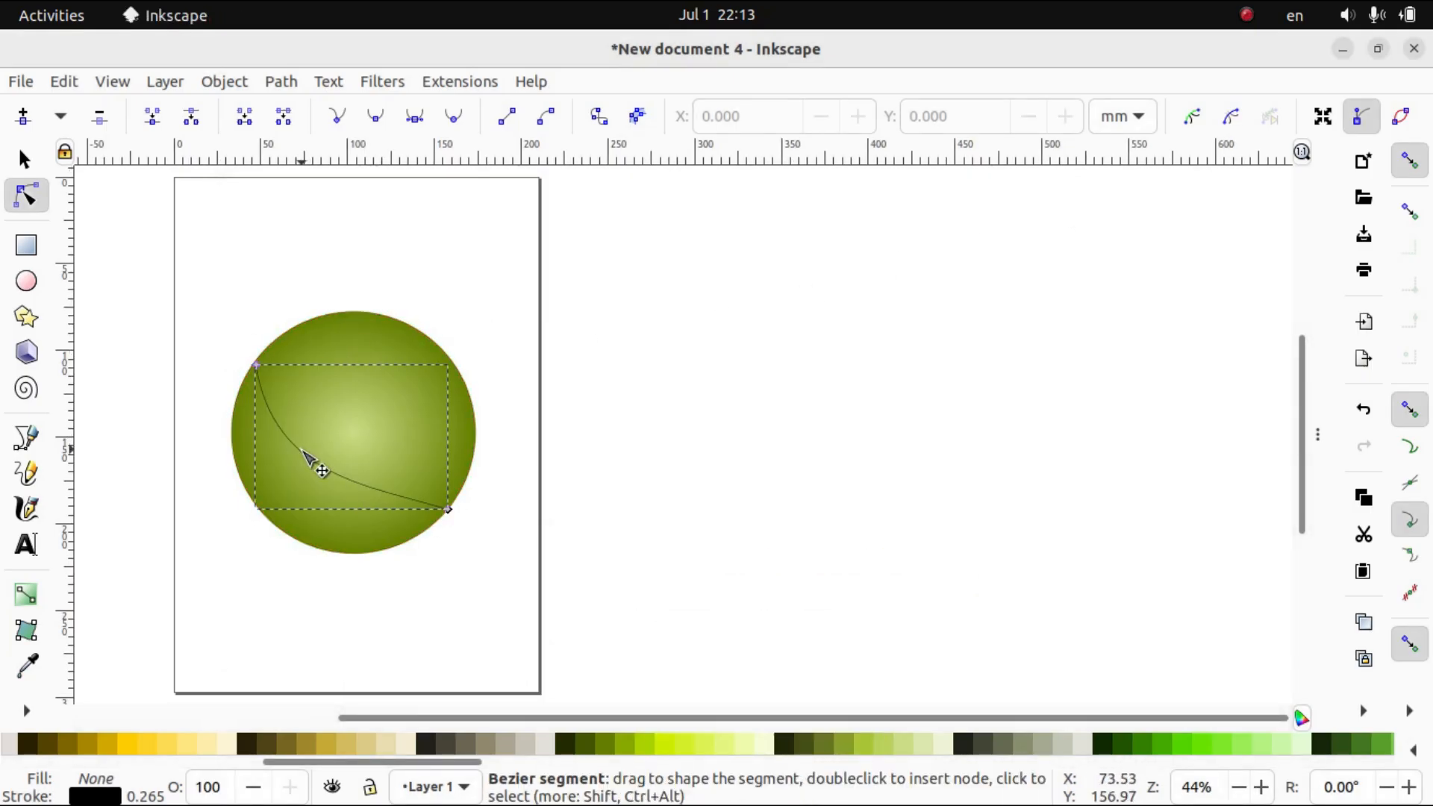
pyautogui.moveTo(303, 450); pyautogui.dragTo(348, 375)
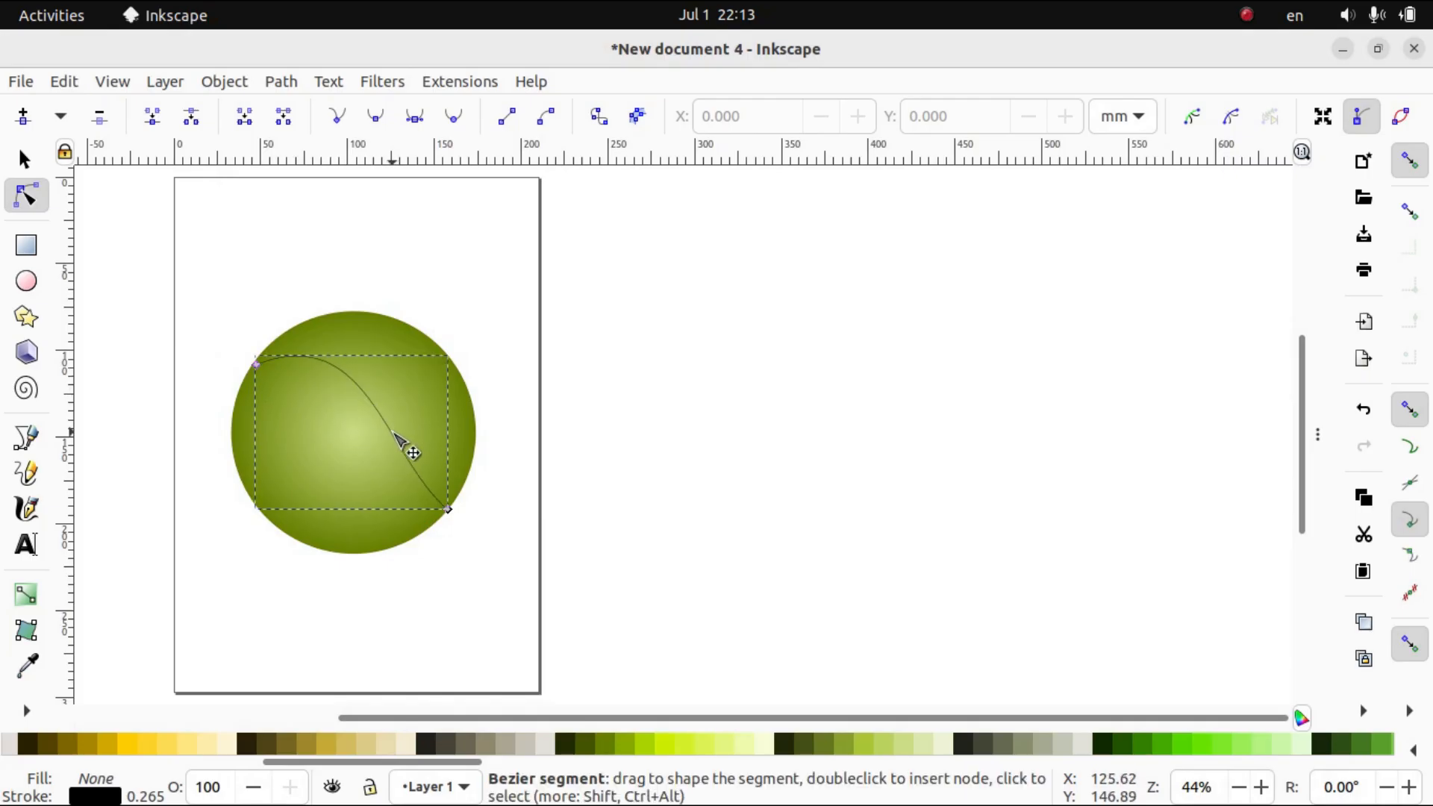
pyautogui.moveTo(396, 438); pyautogui.dragTo(384, 456)
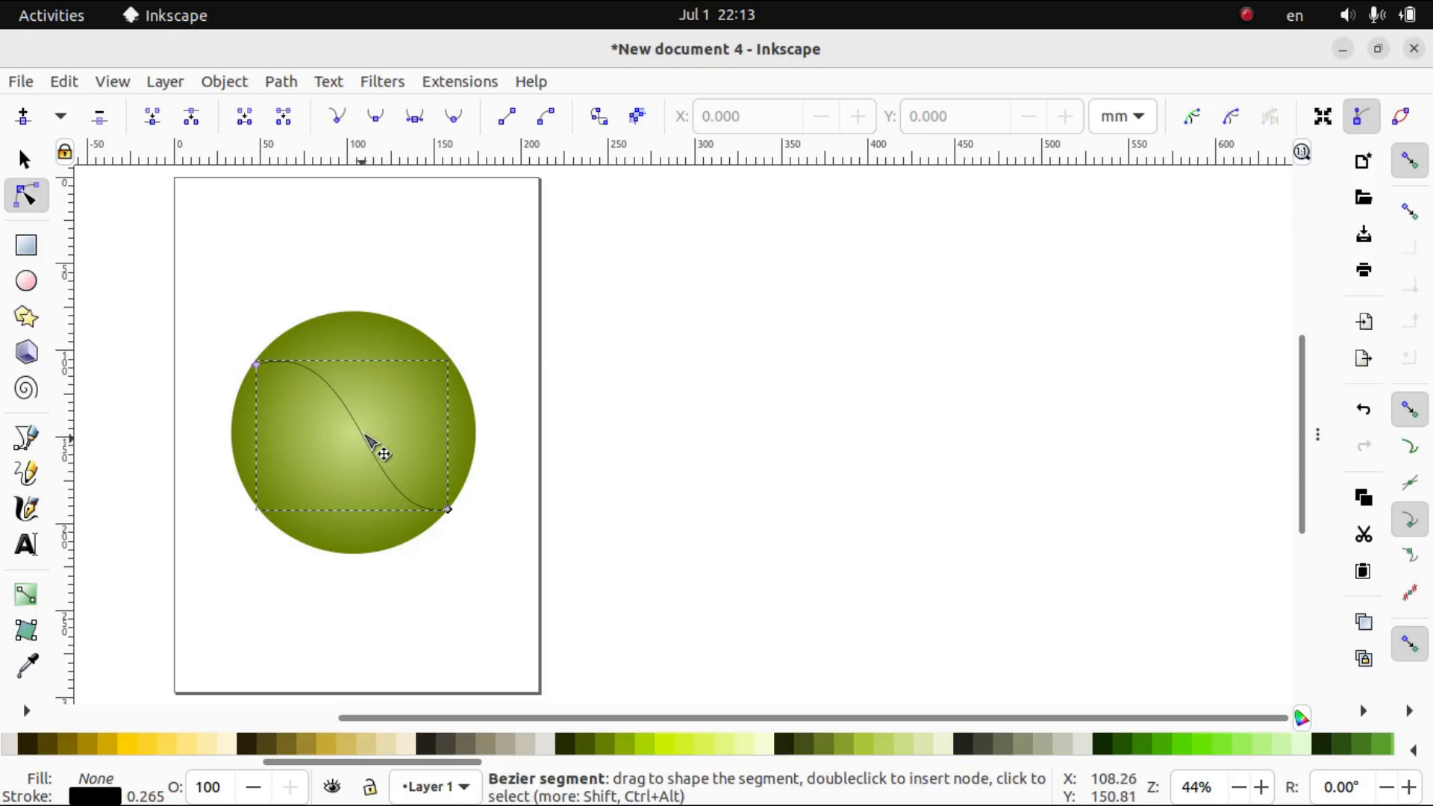
pyautogui.moveTo(362, 434); pyautogui.dragTo(352, 446)
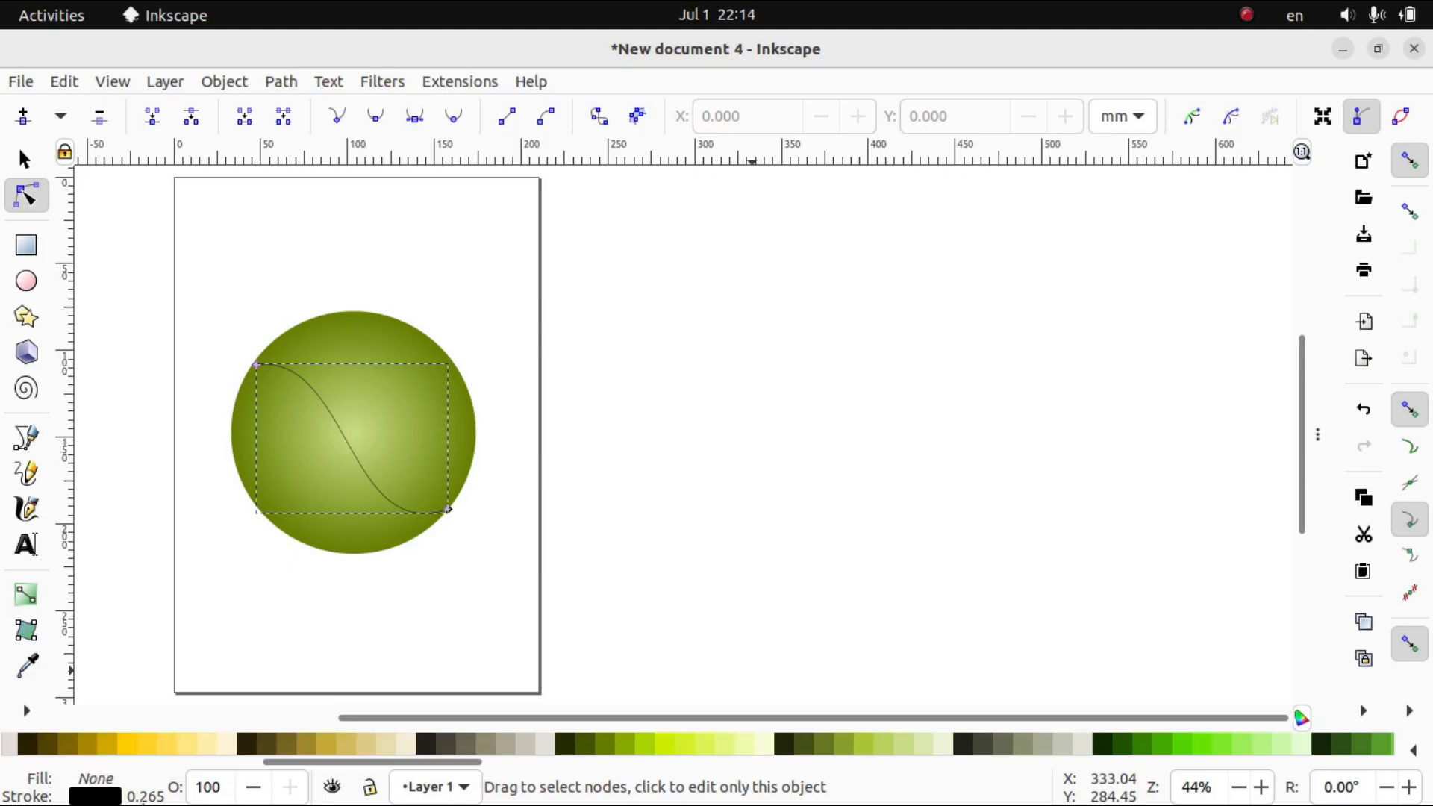
# Set the S-curve's stroke width to 4 mm.
pyautogui.click(94, 797)
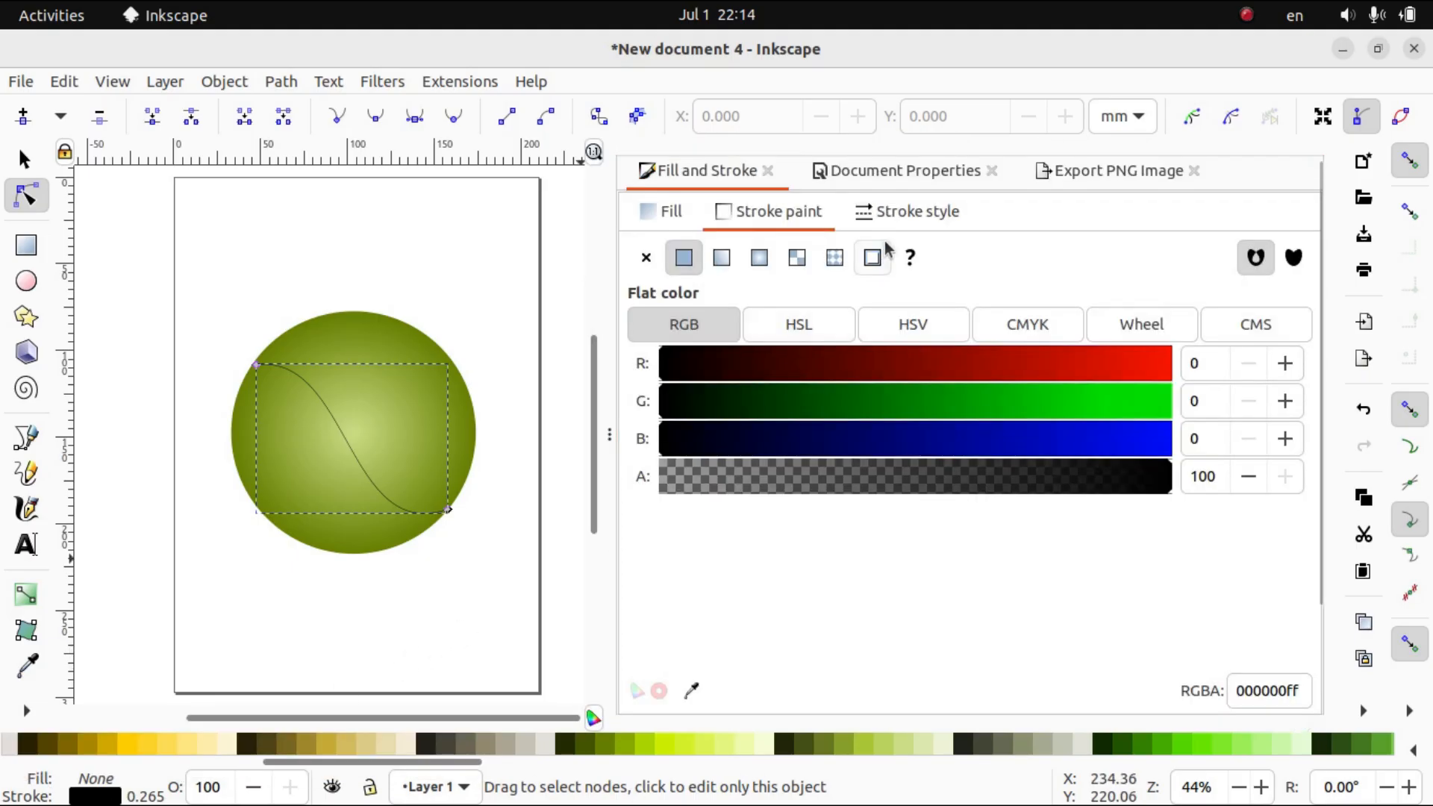
pyautogui.click(917, 217)
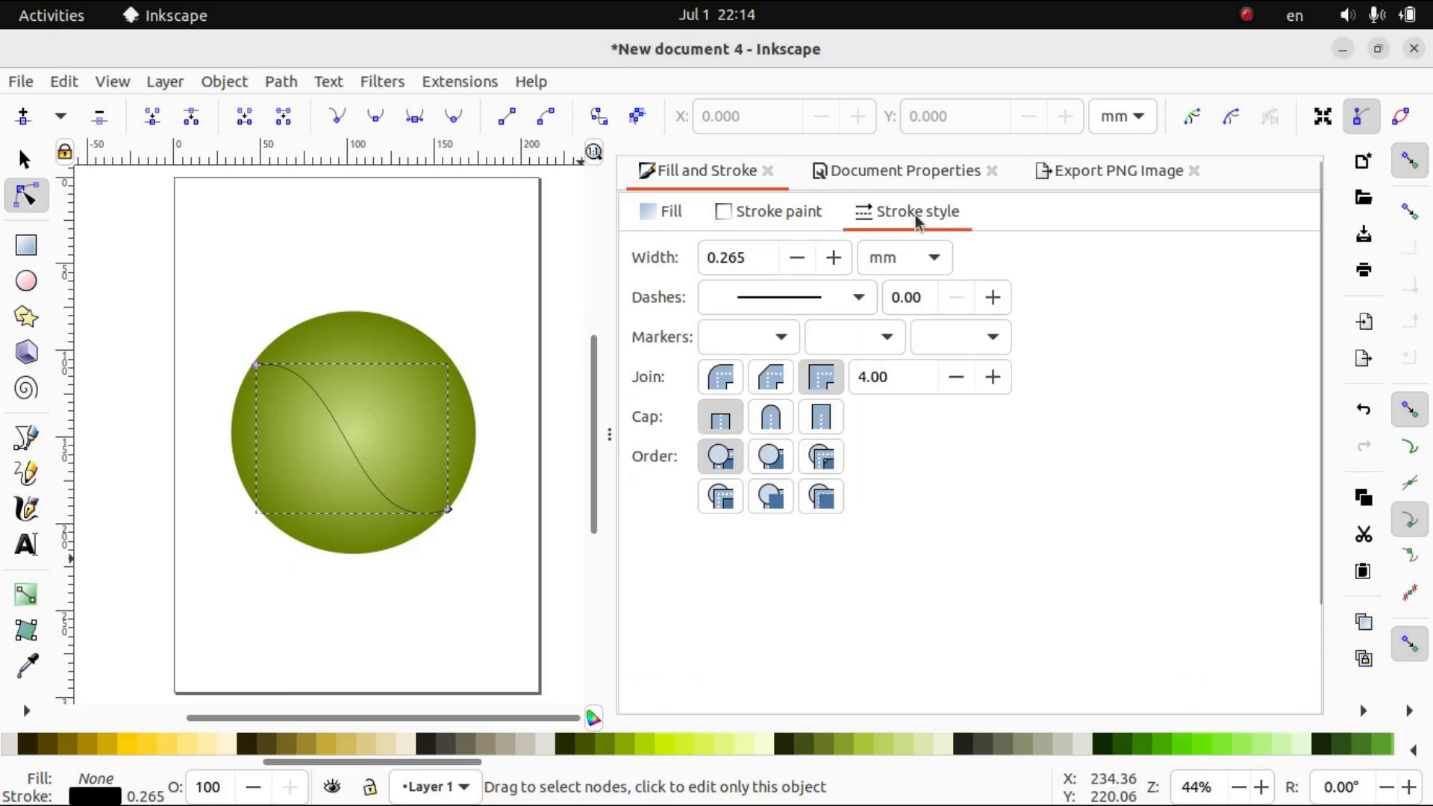
pyautogui.doubleClick(747, 261)
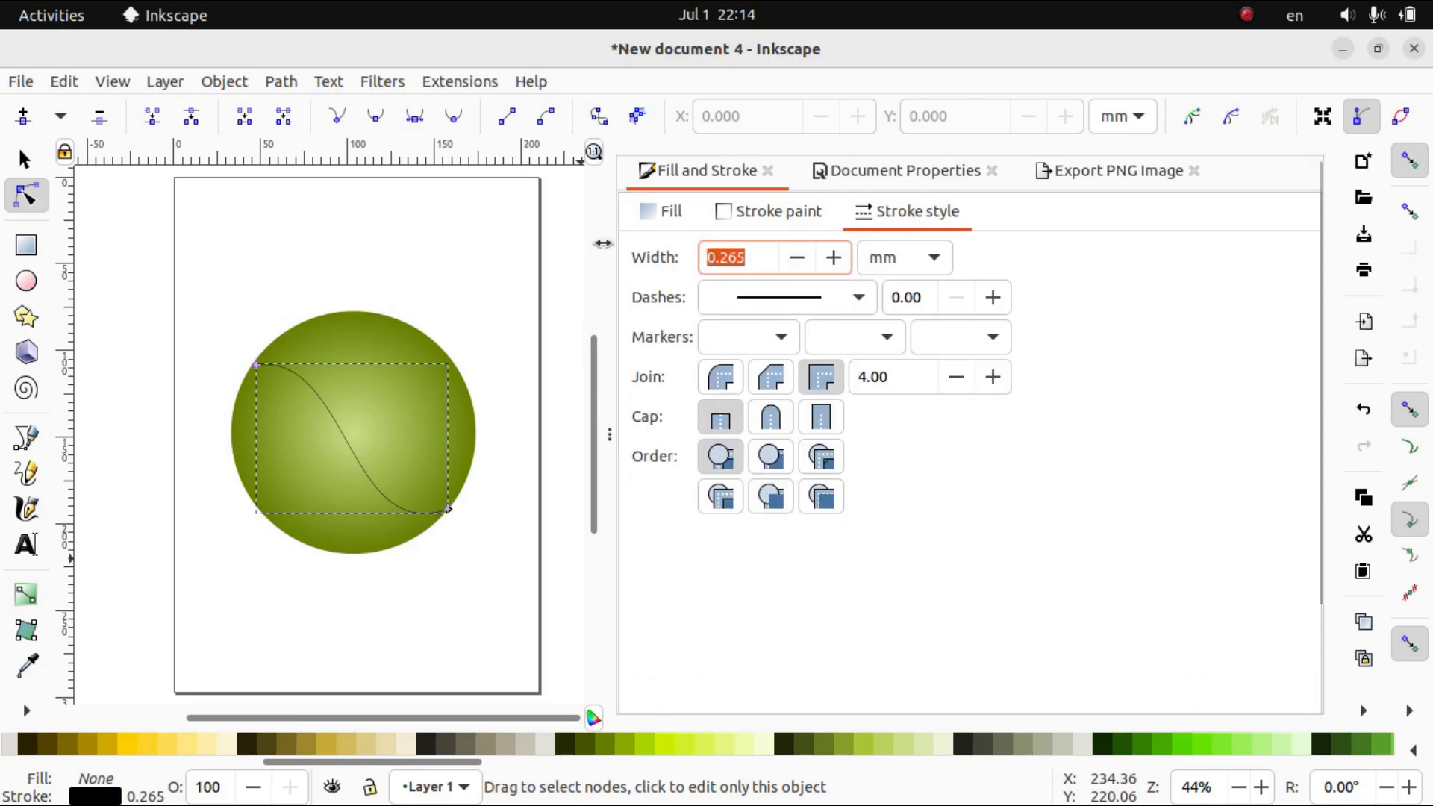
pyautogui.write('4')
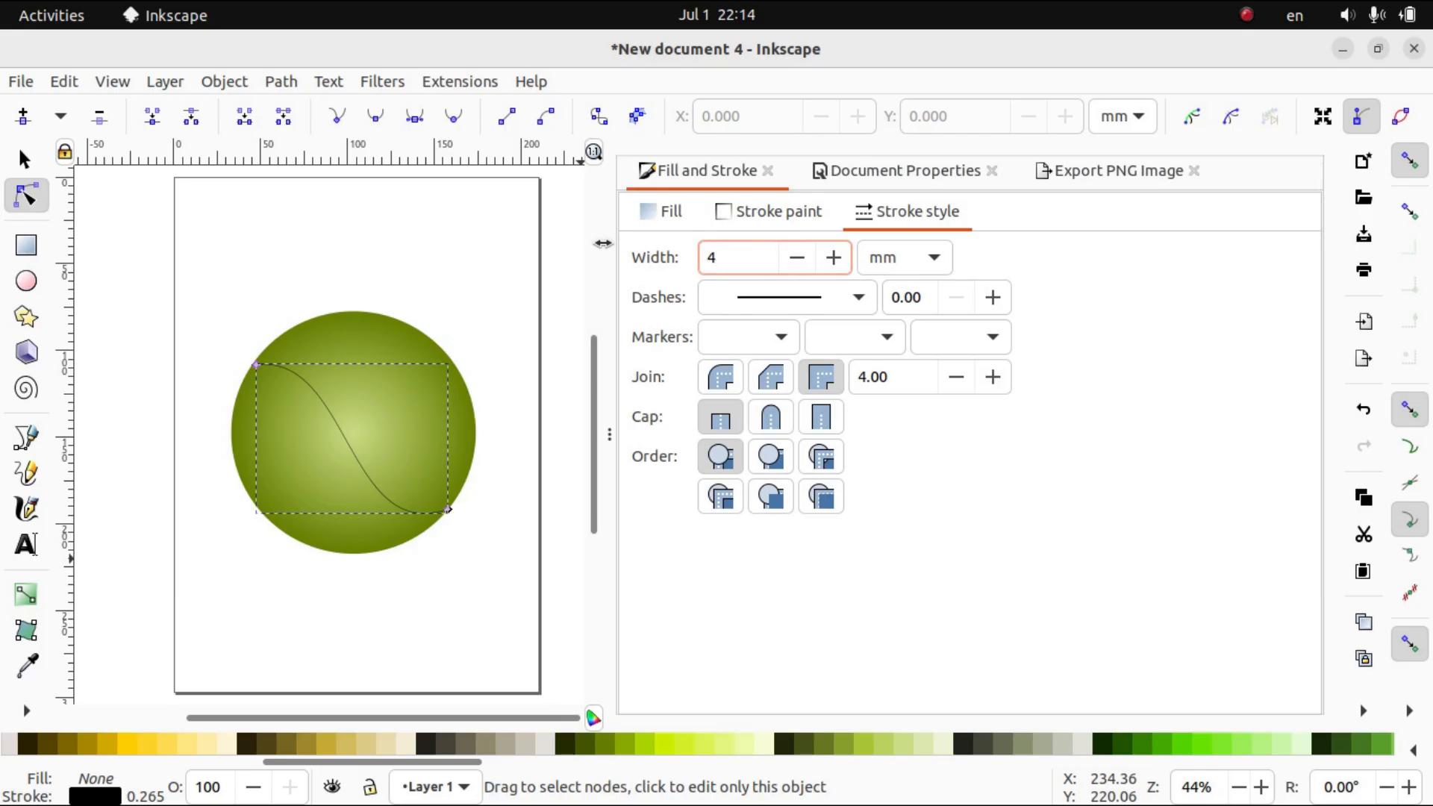
pyautogui.press('Return')
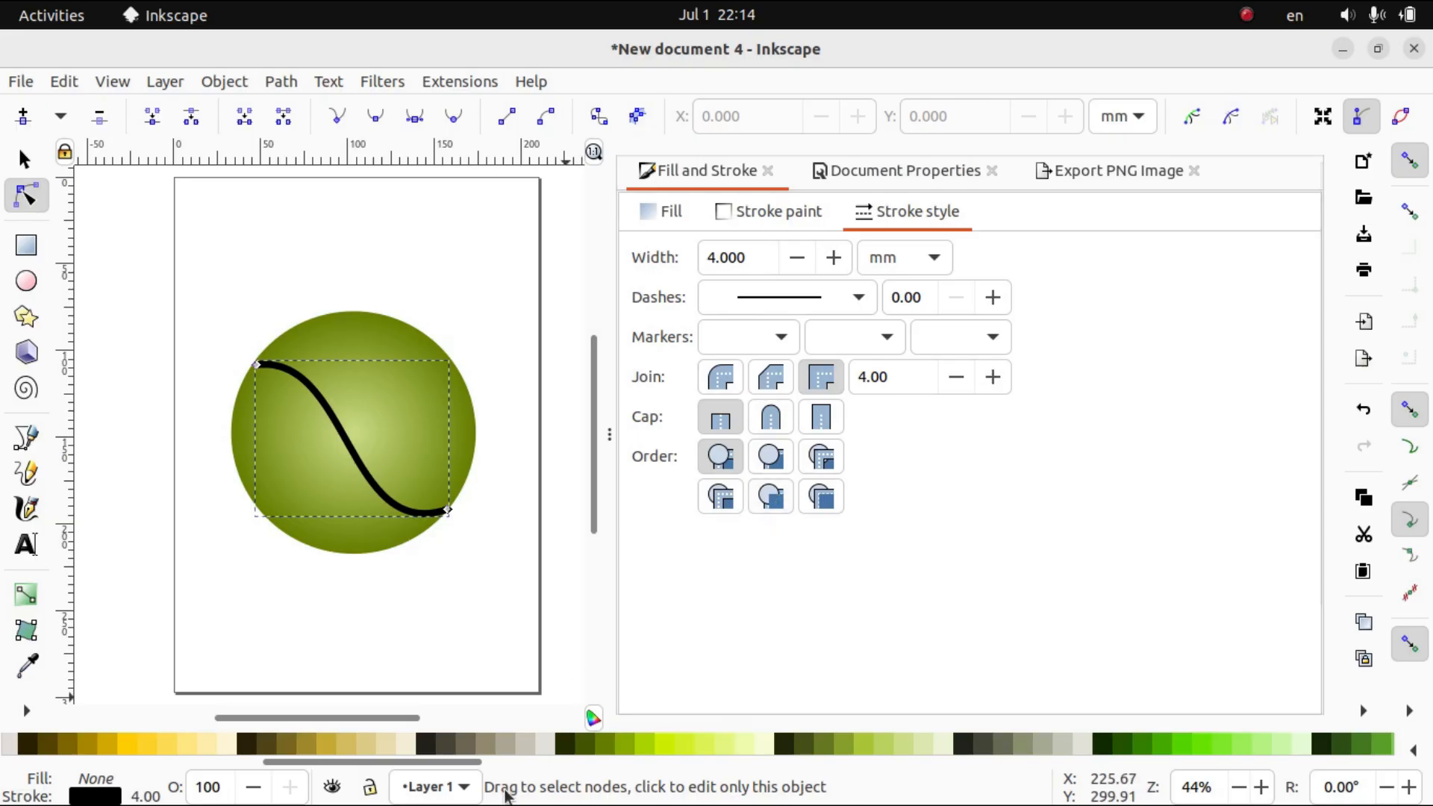
# Set the curve's stroke colour to the pale cream #F4EED7 and compare the ball with the reference image.
pyautogui.click(795, 215)
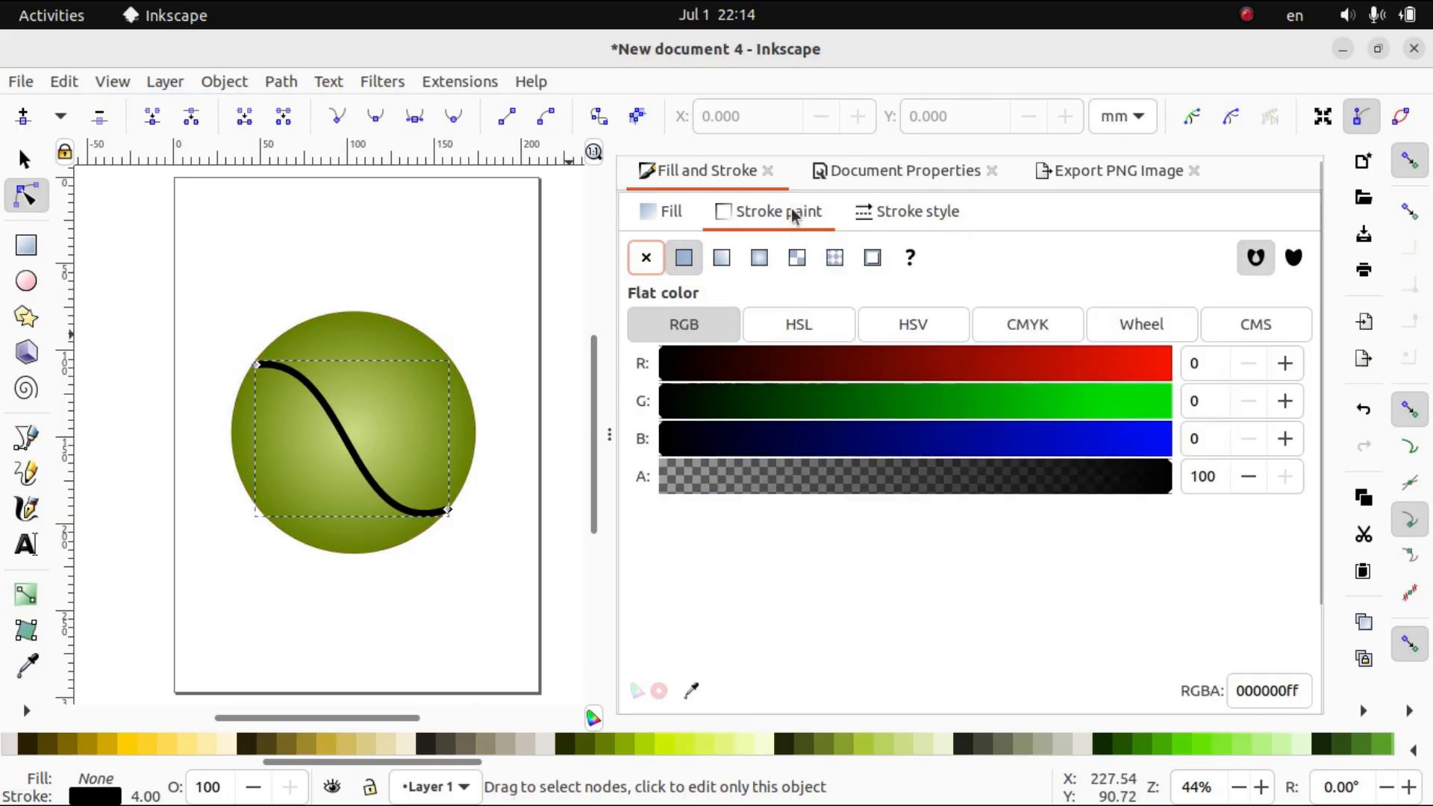
pyautogui.keyDown('shift'); pyautogui.click(404, 744); pyautogui.keyUp('shift')
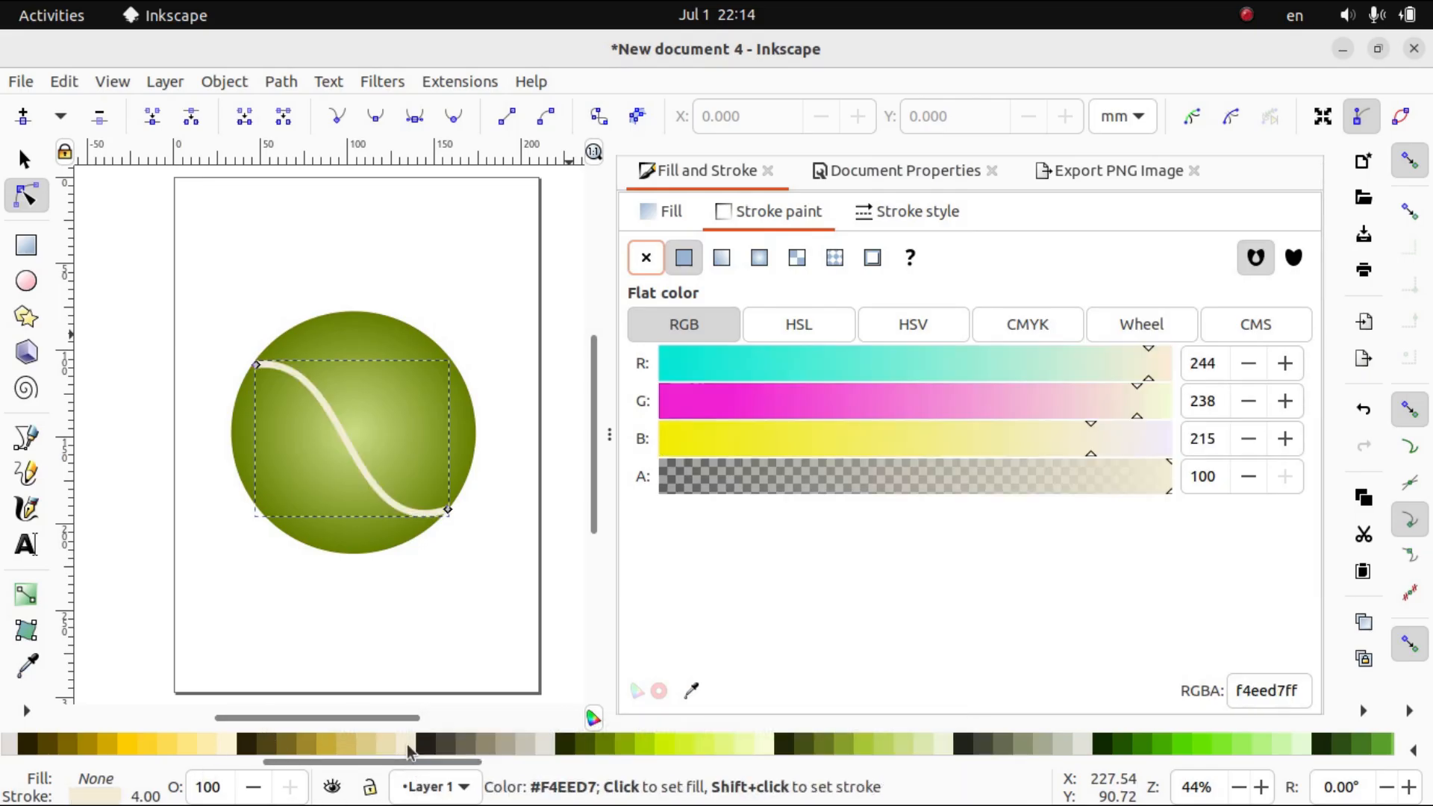
pyautogui.click(585, 612)
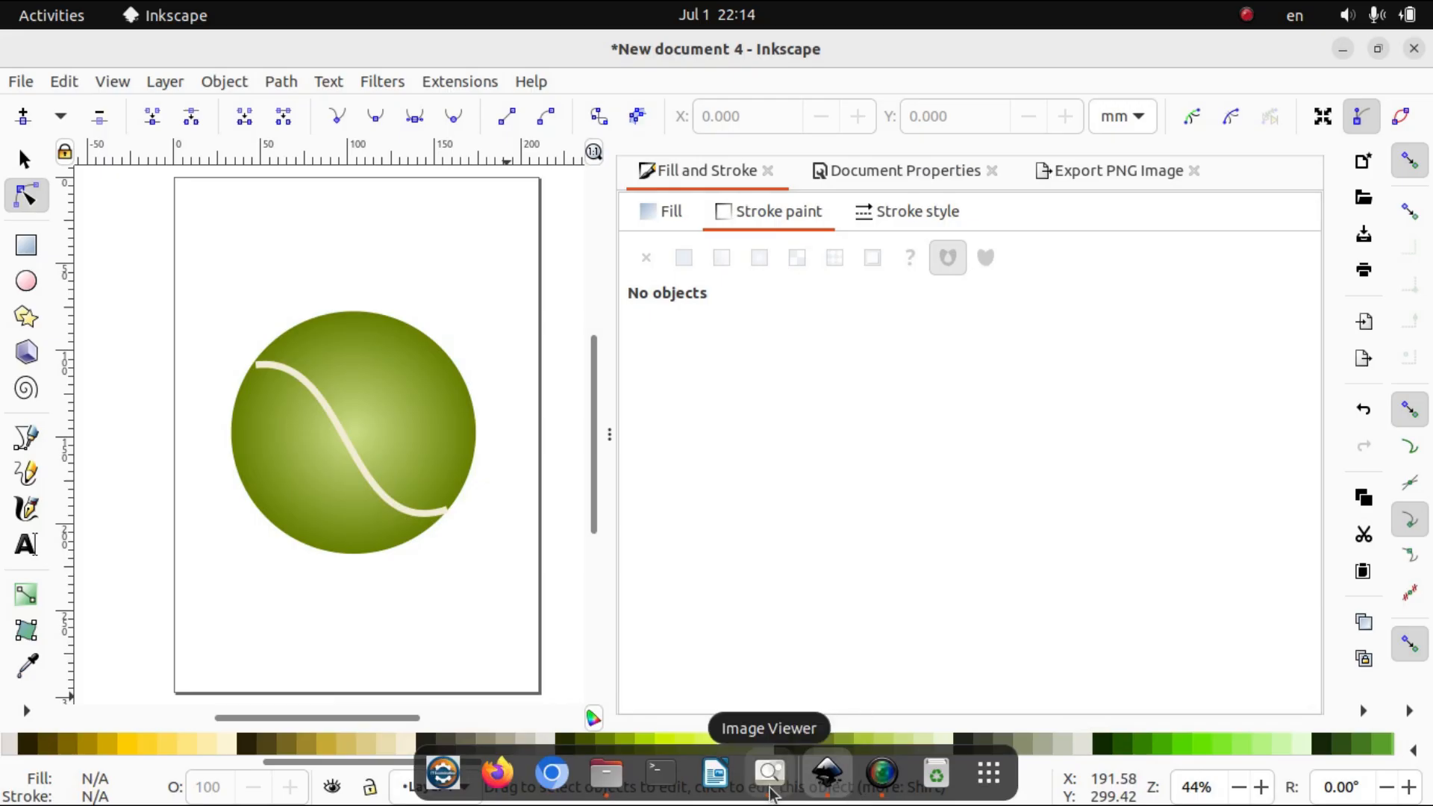
pyautogui.click(771, 776)
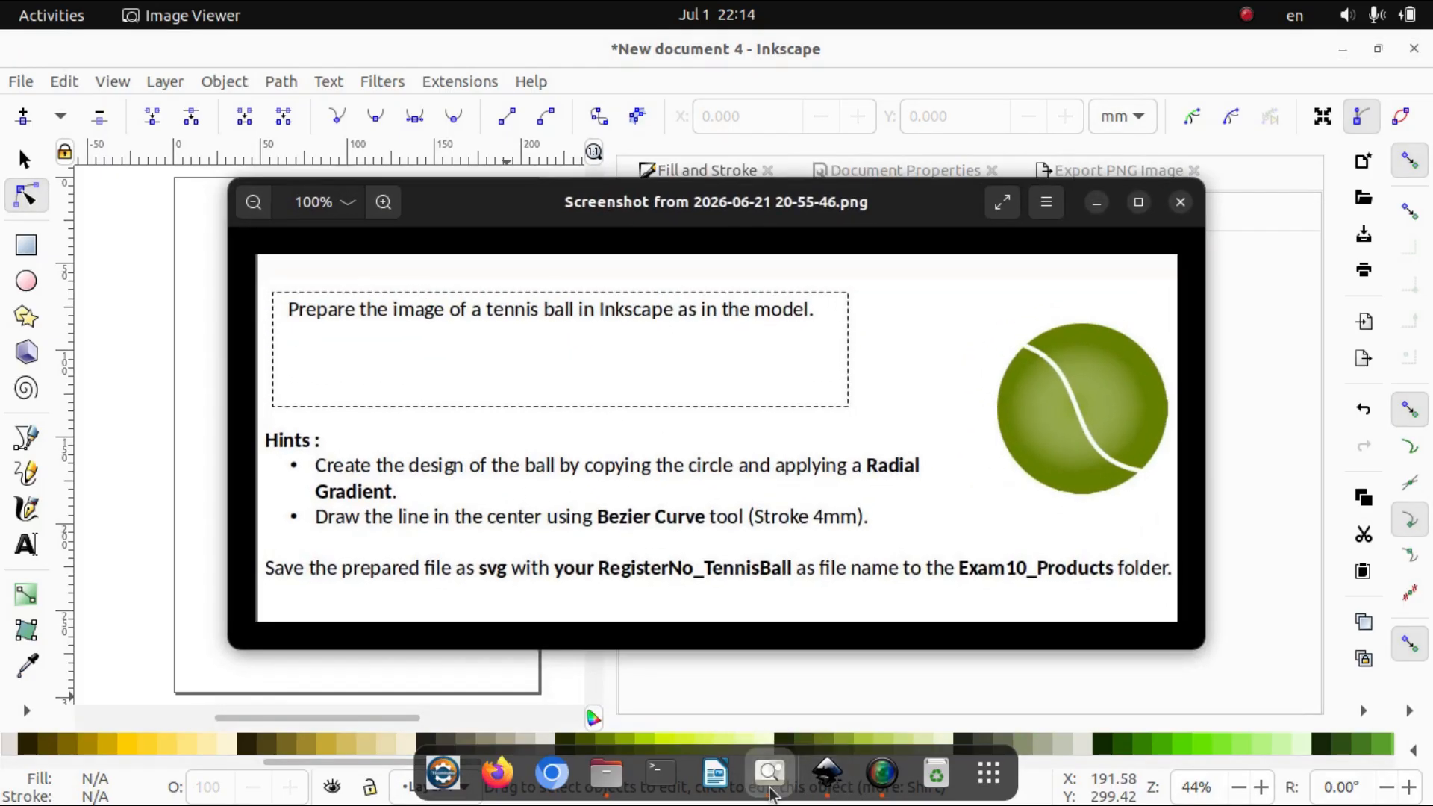
pyautogui.click(1097, 202)
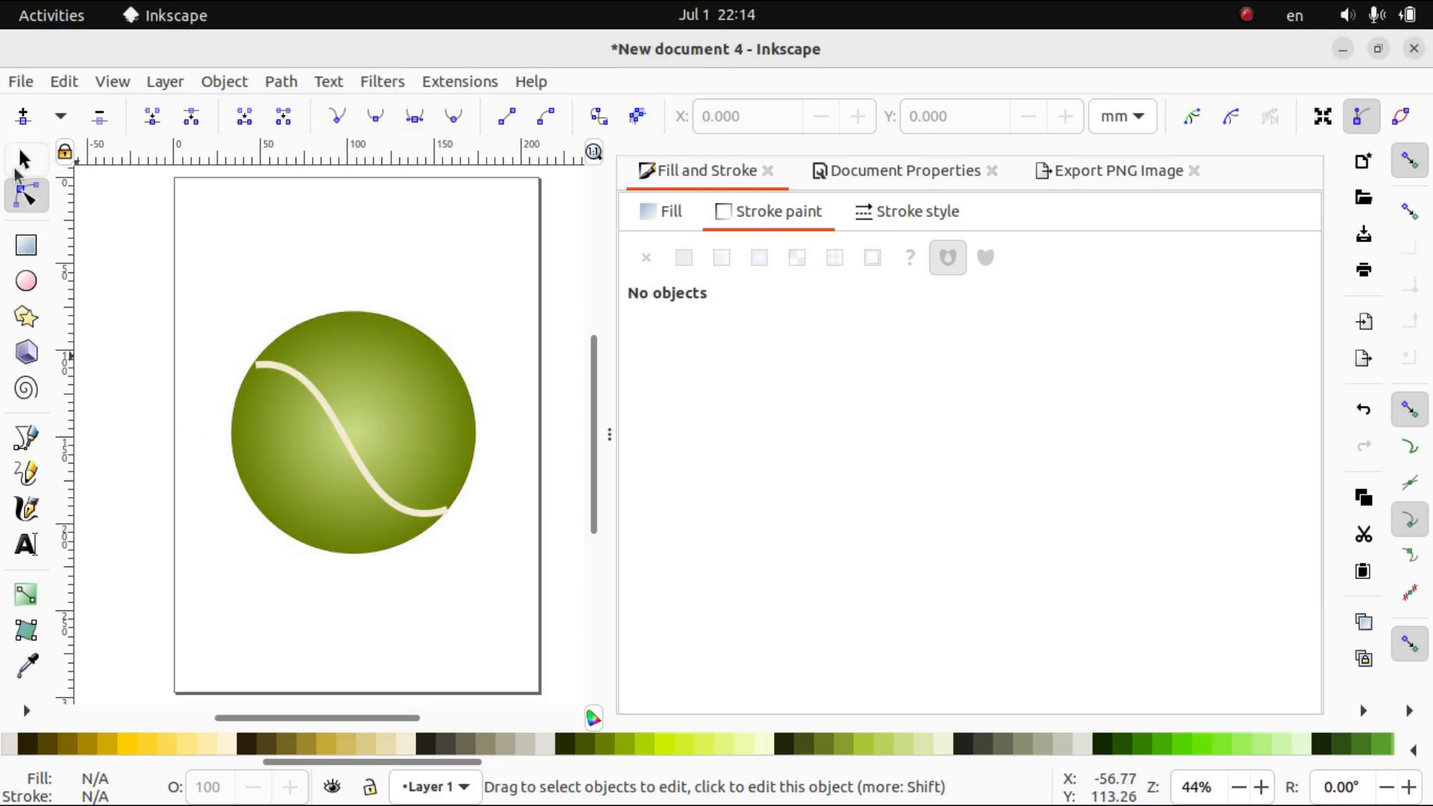
# Select the circle together with the curve and group them.
pyautogui.click(22, 159)
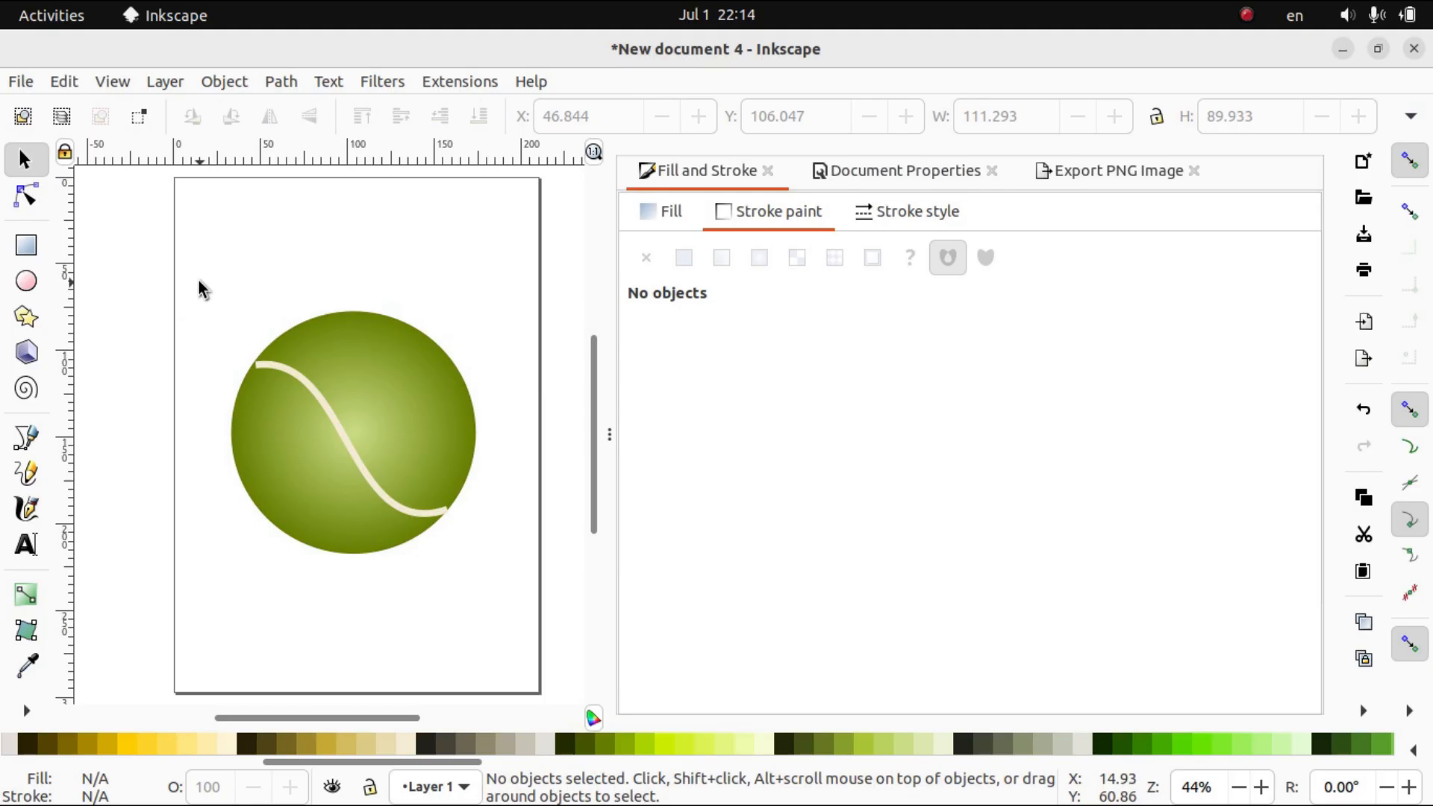
pyautogui.moveTo(199, 282); pyautogui.dragTo(512, 567)
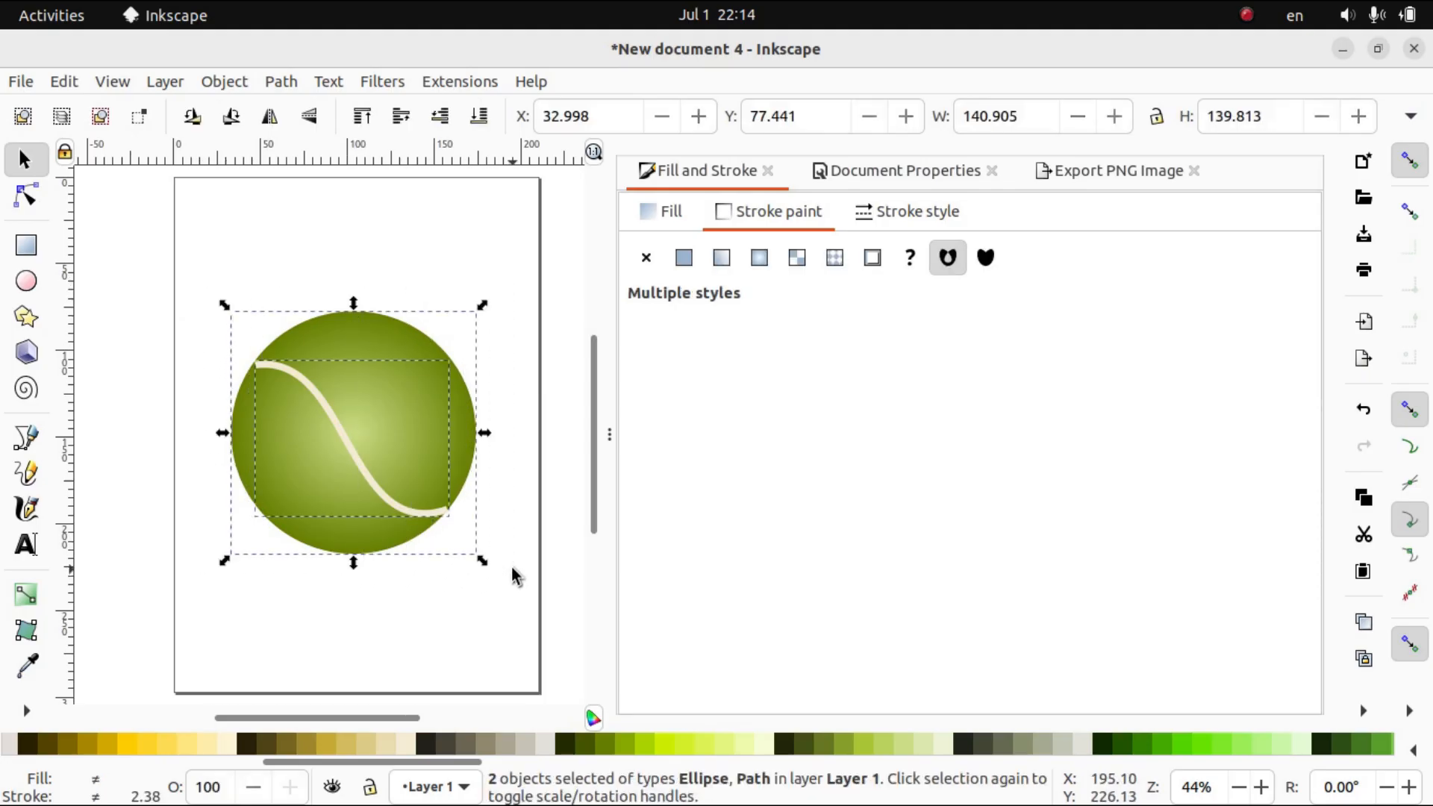
pyautogui.click(228, 80)
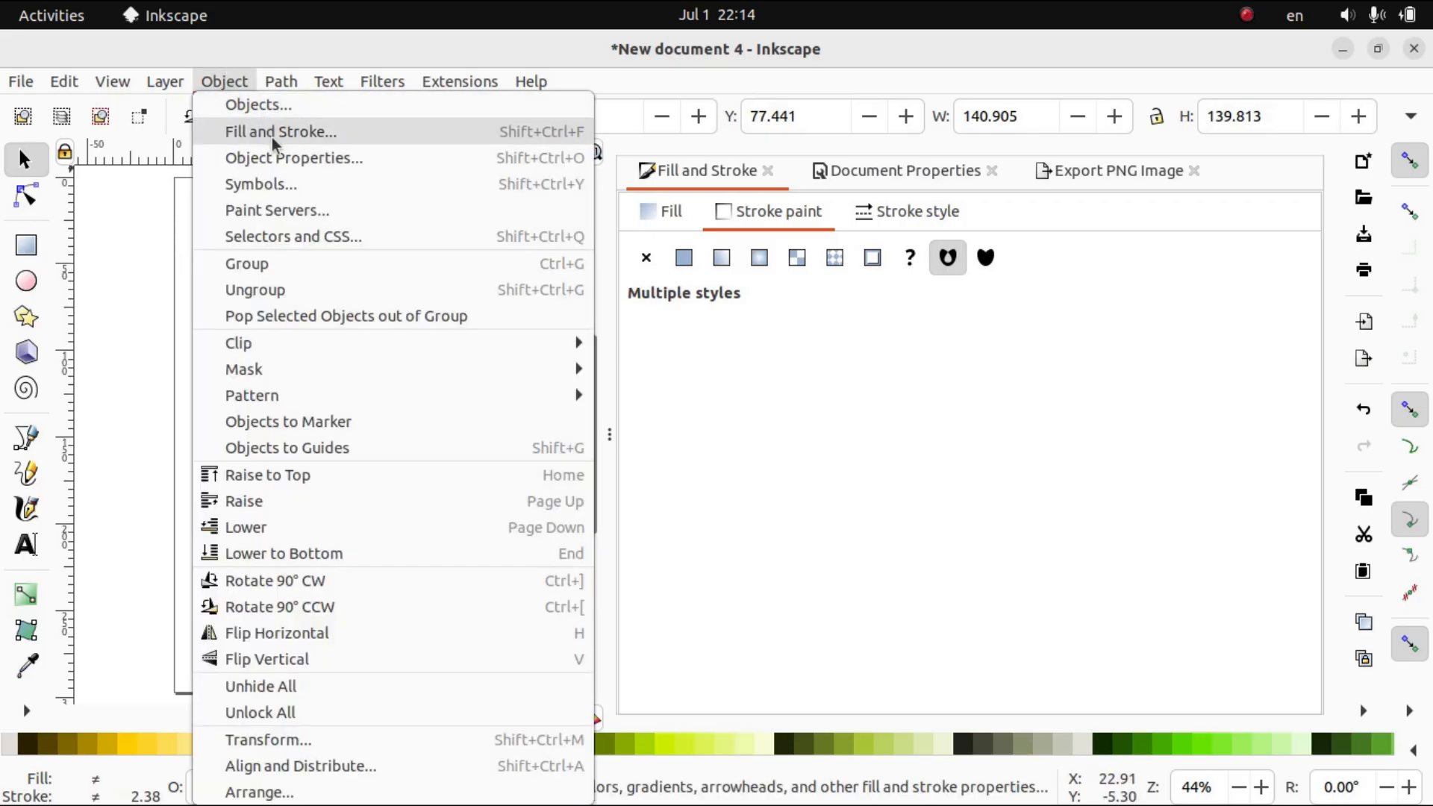
pyautogui.click(284, 265)
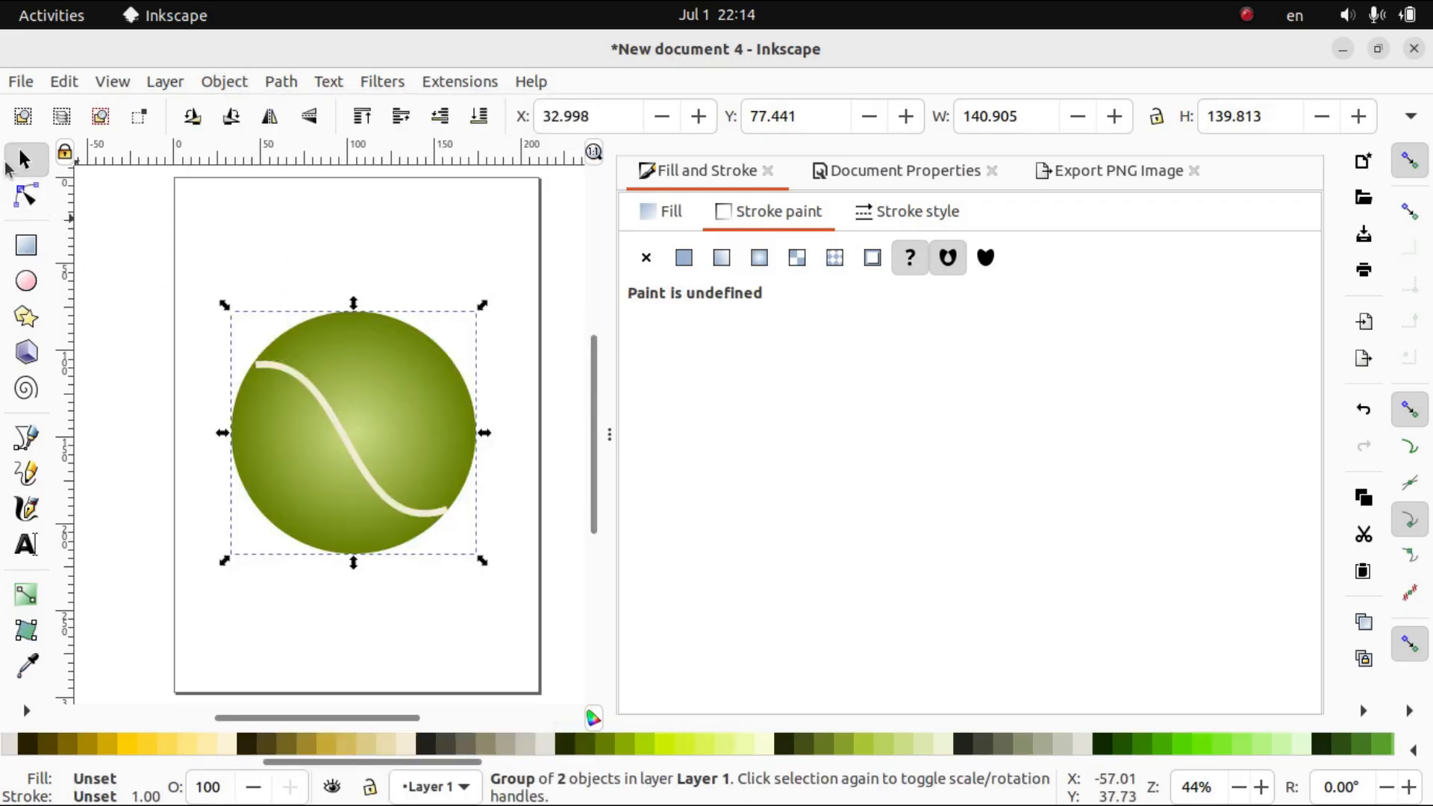
# Resize the page to fit the grouped tennis ball with all margins at 0 through the document properties.
pyautogui.click(20, 82)
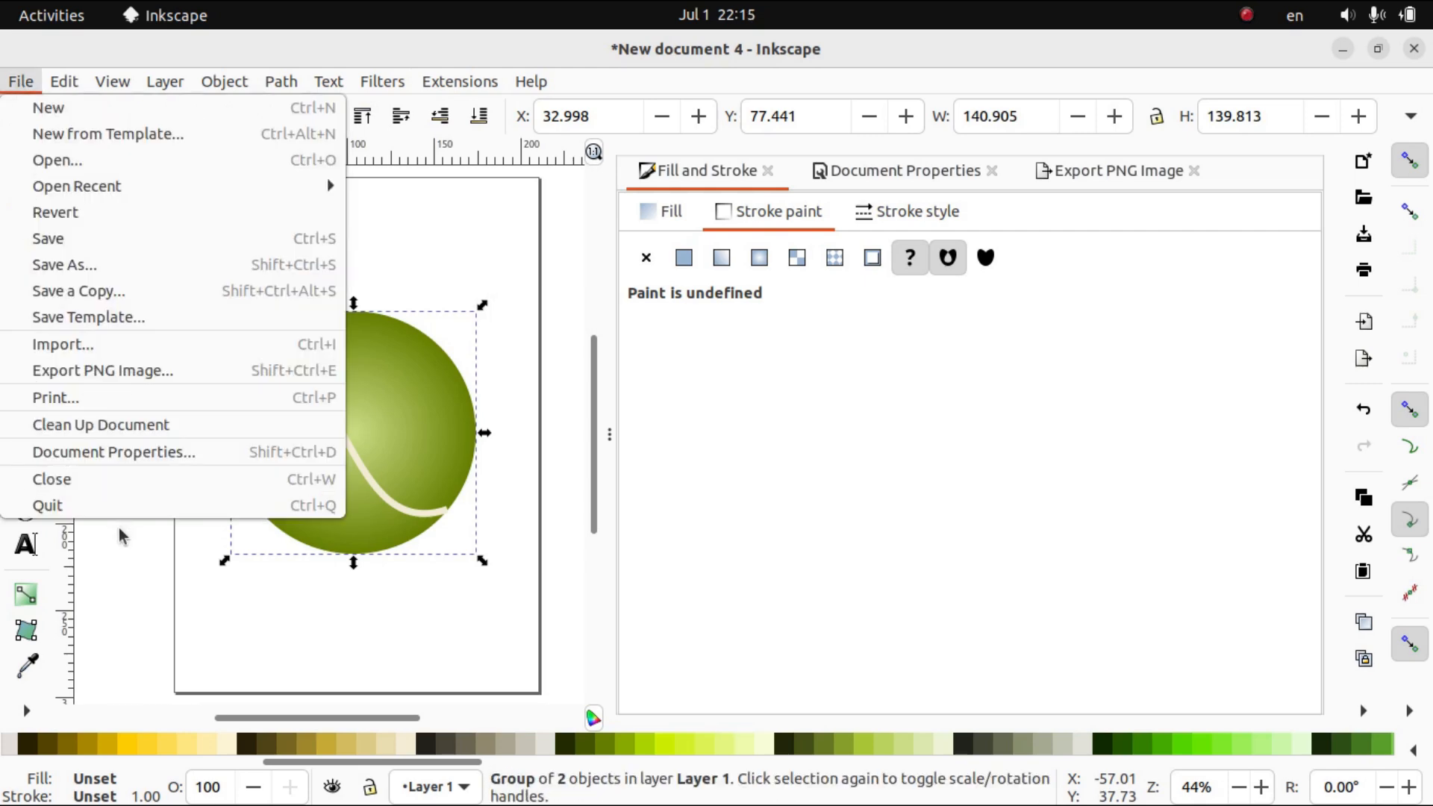
pyautogui.click(172, 453)
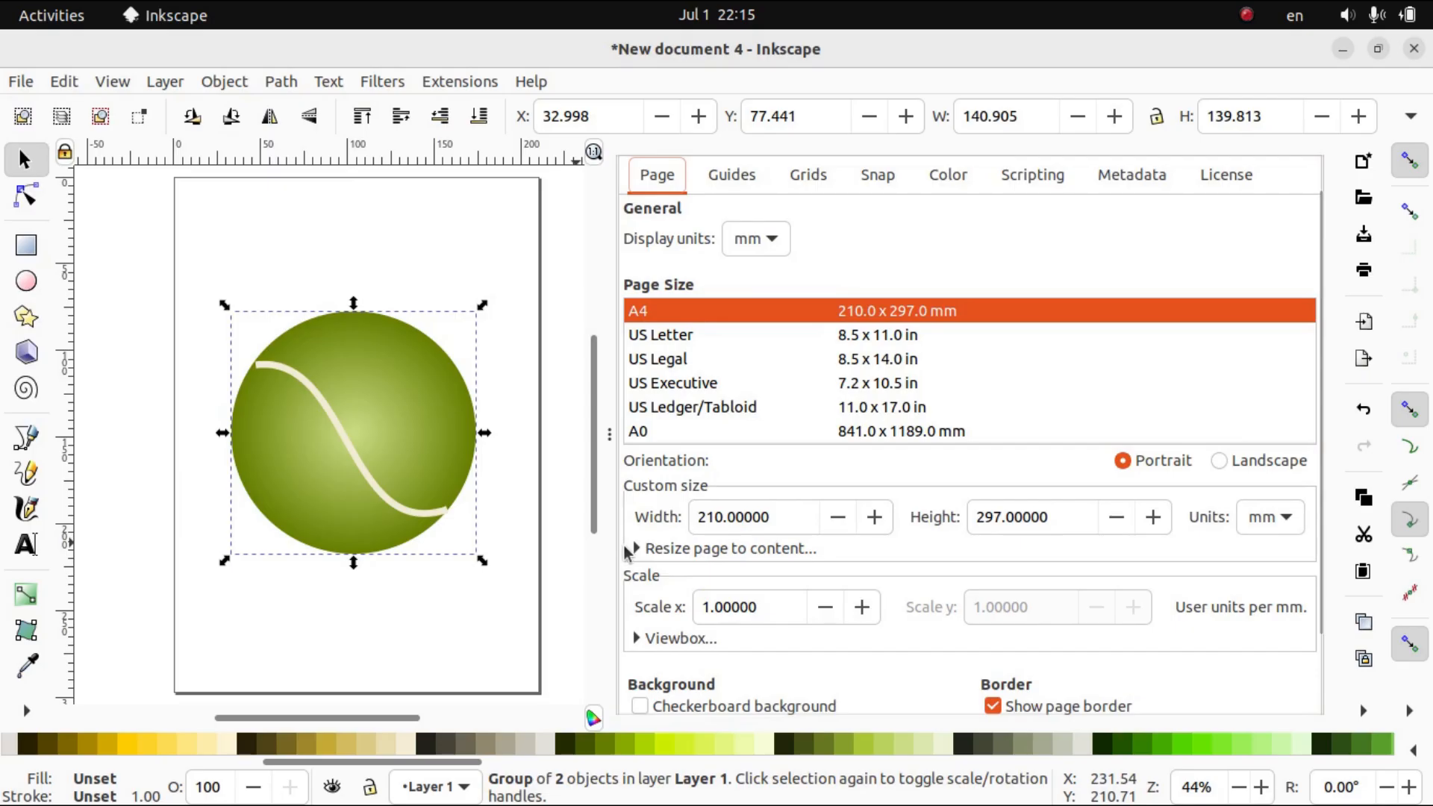
pyautogui.click(638, 548)
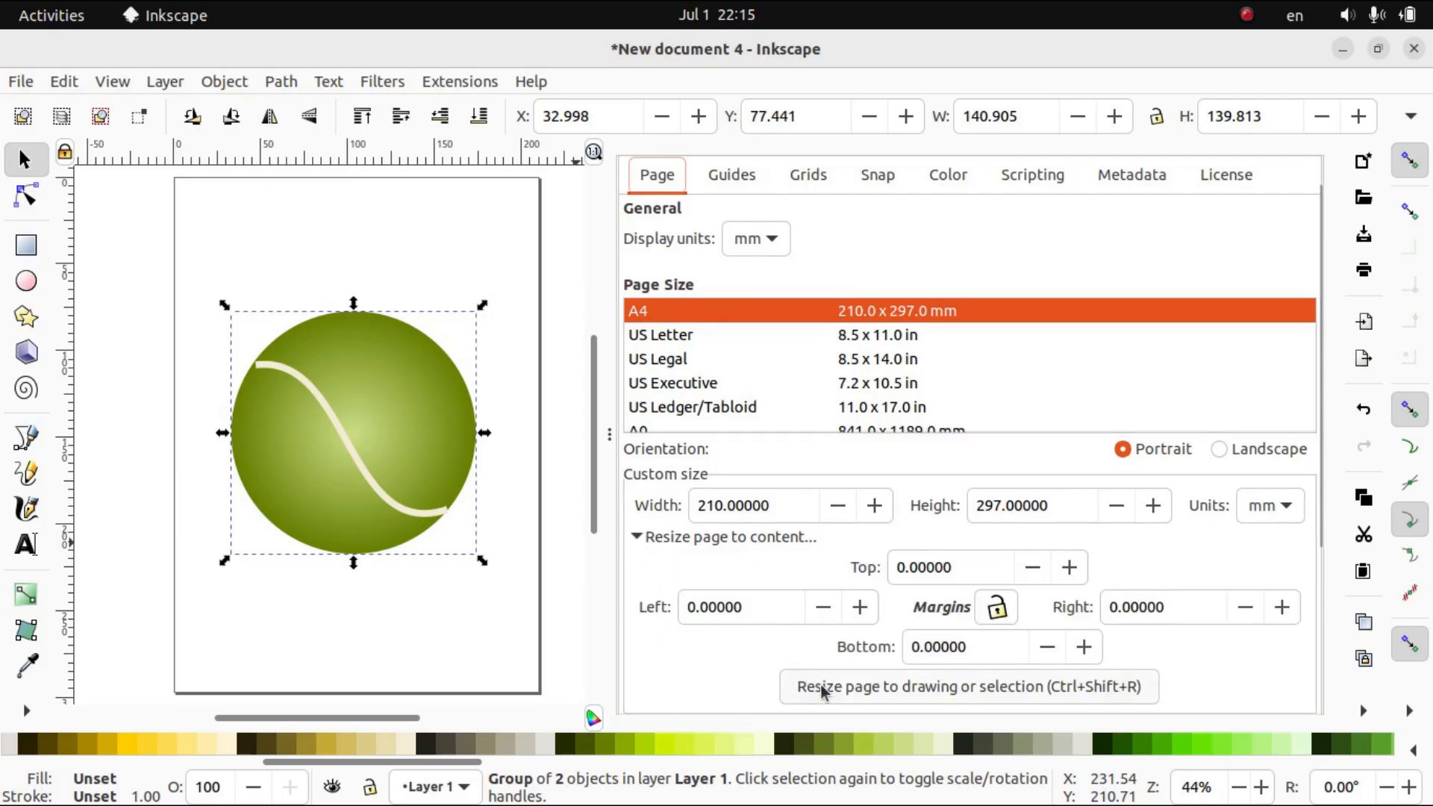
pyautogui.click(881, 687)
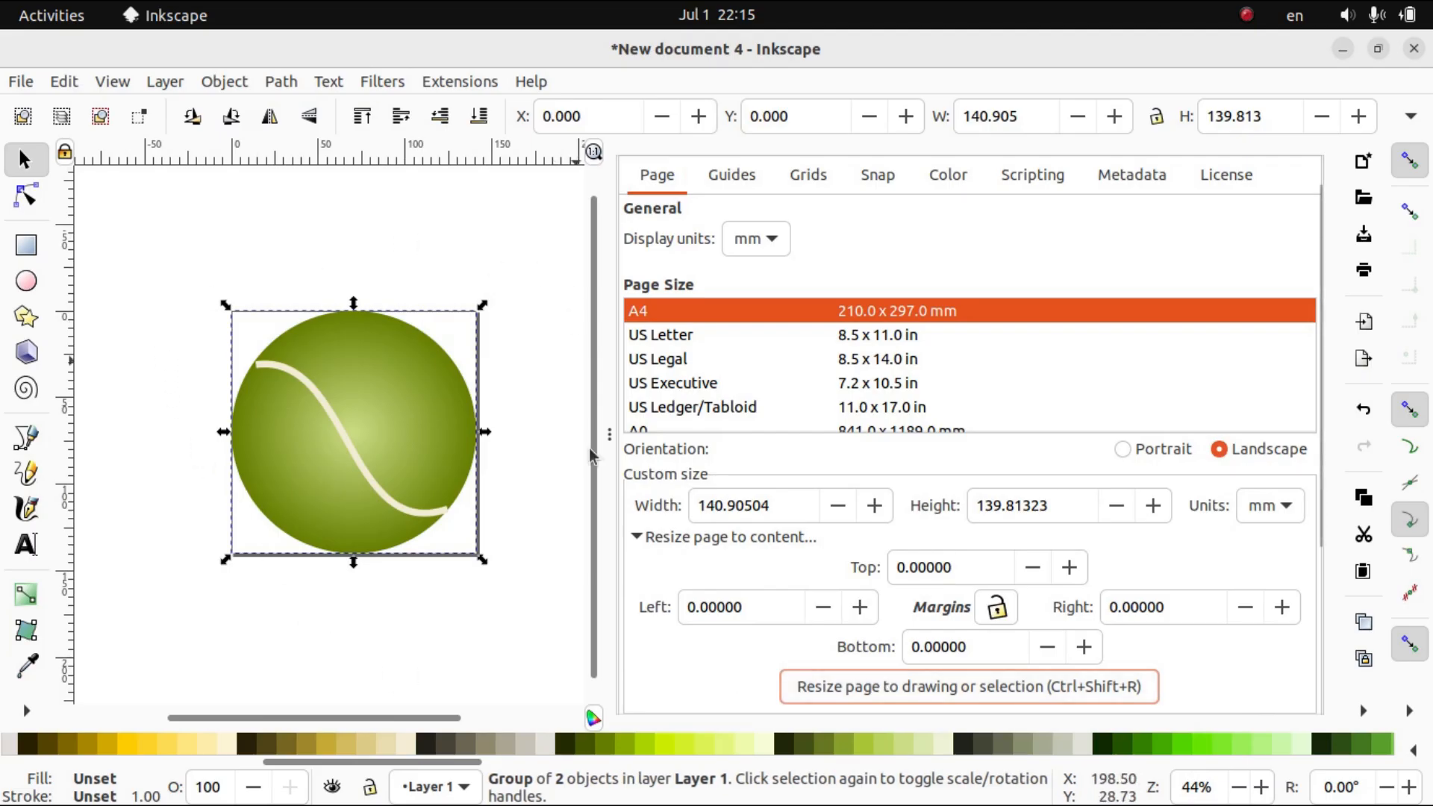
# Open the file commands for saving the tennis ball drawing.
pyautogui.click(20, 82)
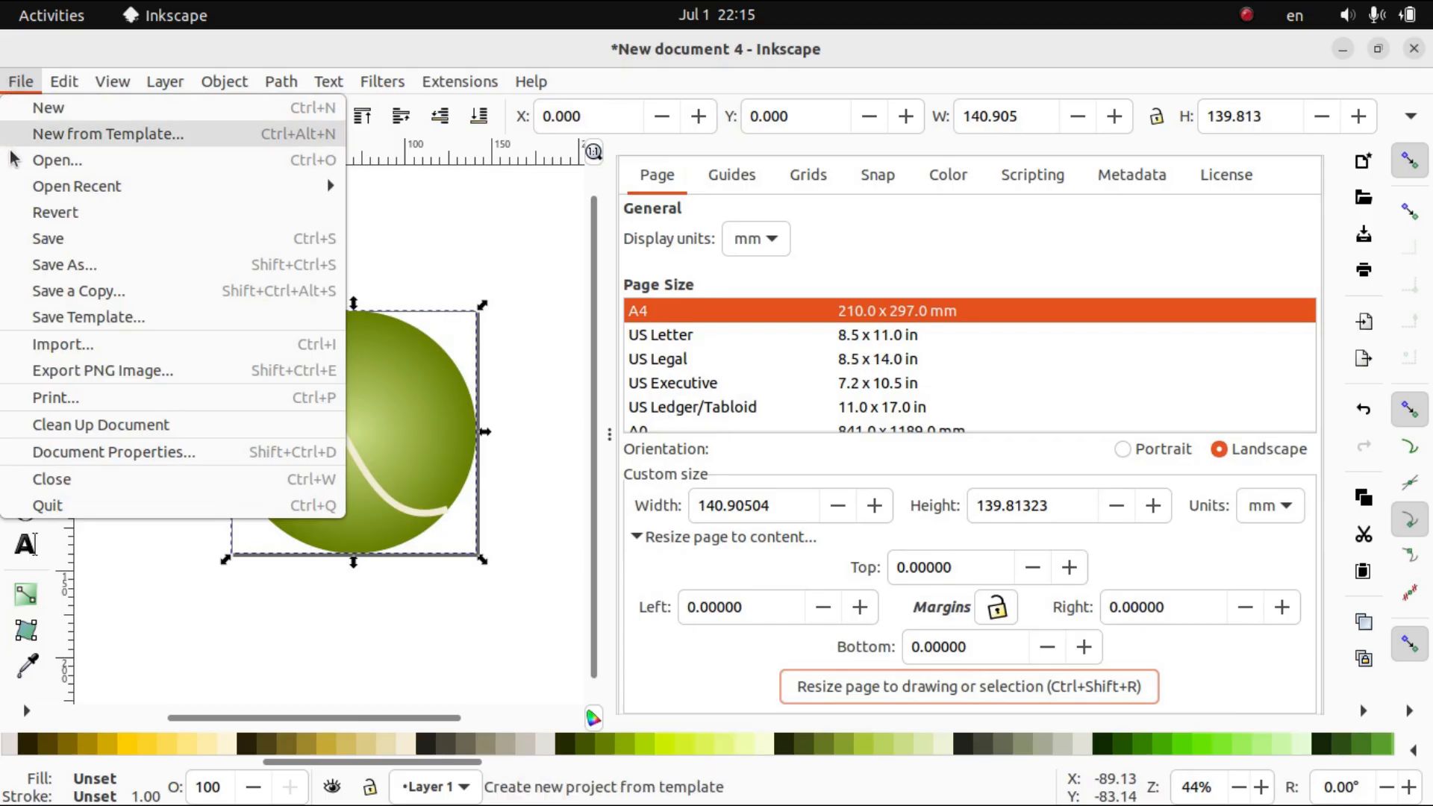